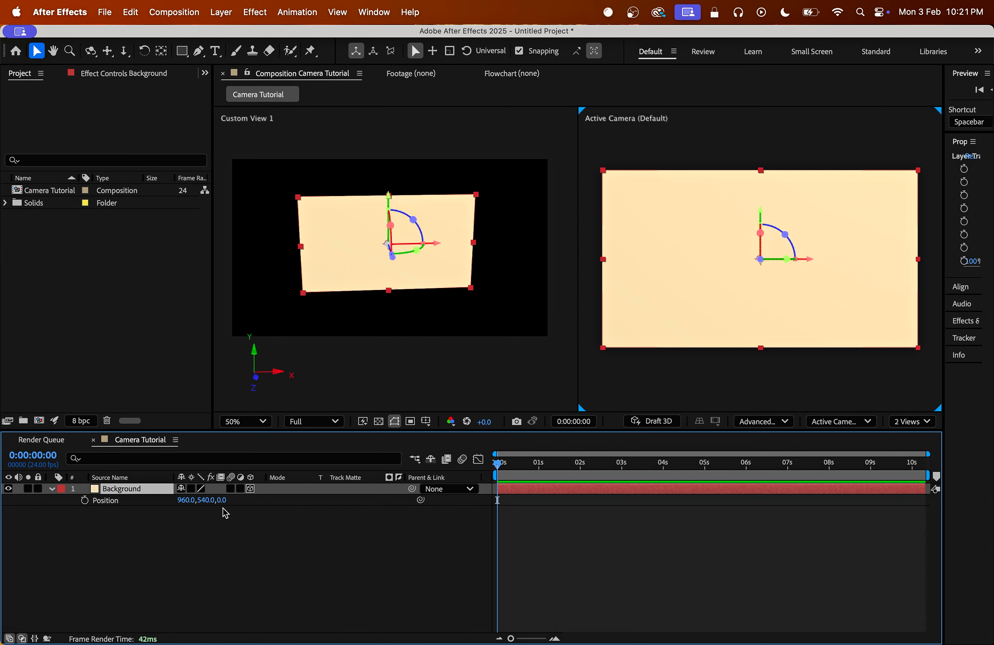
# Set the Background layer's Z position to 3000.
pyautogui.click(225, 501)
pyautogui.write('3000')
pyautogui.press('Return')
pyautogui.click(249, 566)
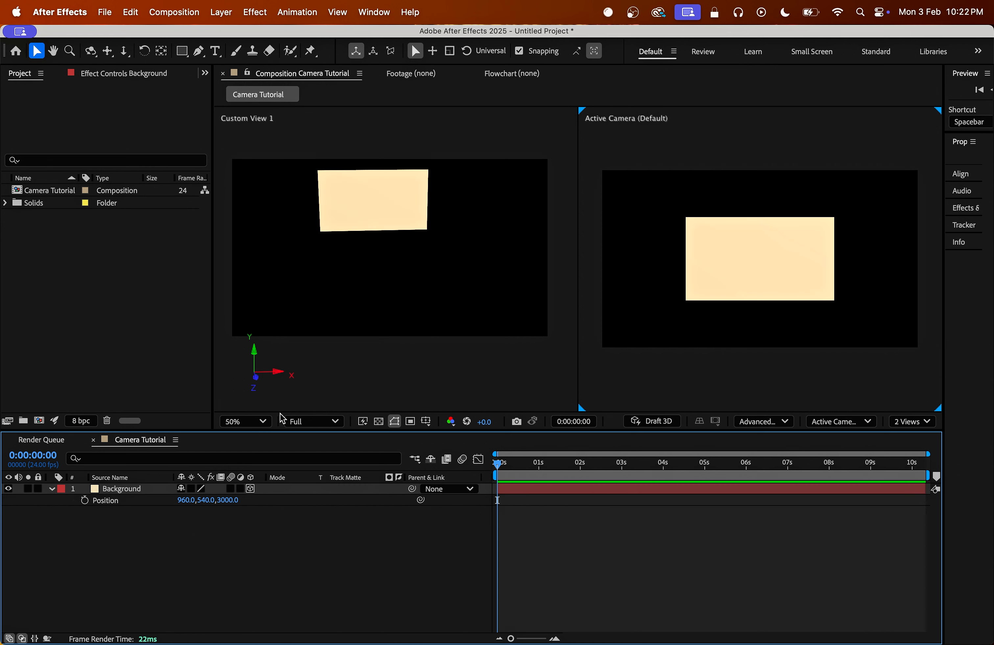
# Draw a small red square over the background with the Rectangle tool and make its shape layer 3D.
pyautogui.click(180, 52)
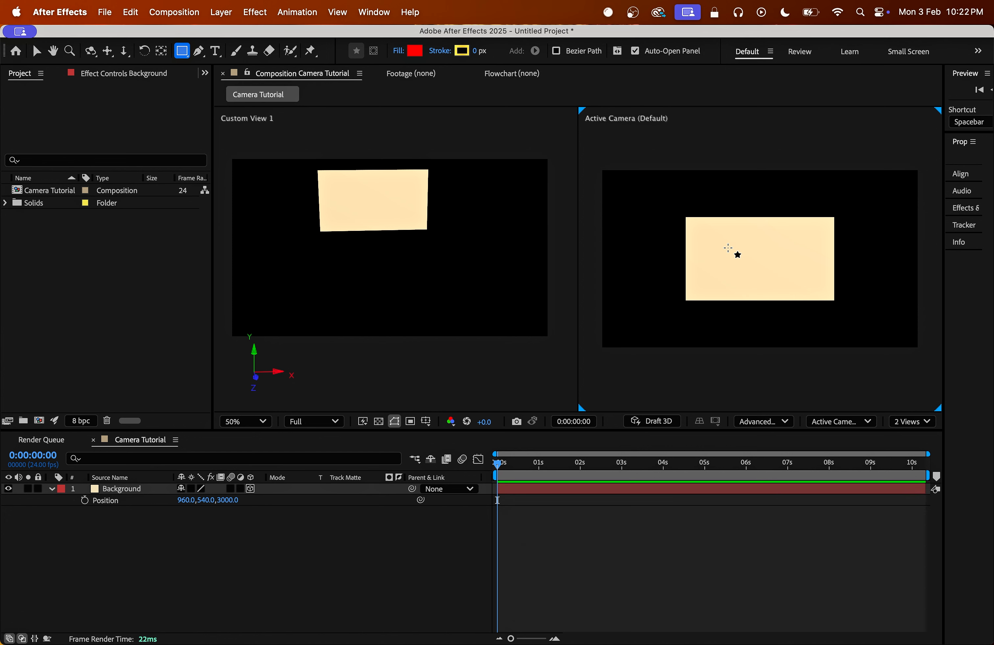
pyautogui.moveTo(728, 242); pyautogui.dragTo(772, 282)
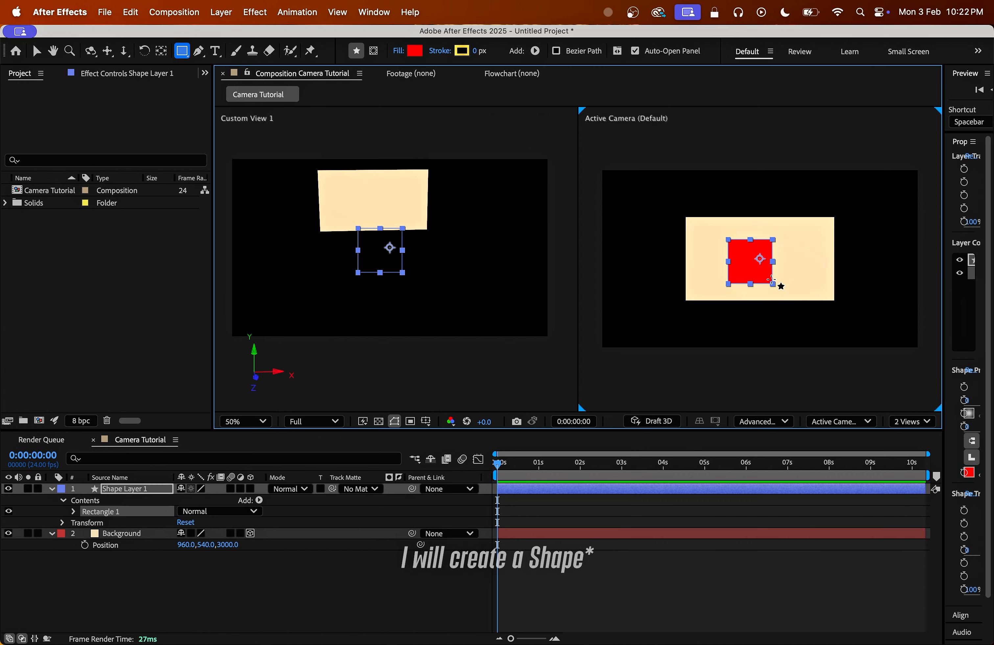
pyautogui.click(250, 488)
# Scale the Background layer uniformly to 213% so it fills the active camera frame.
pyautogui.click(158, 557)
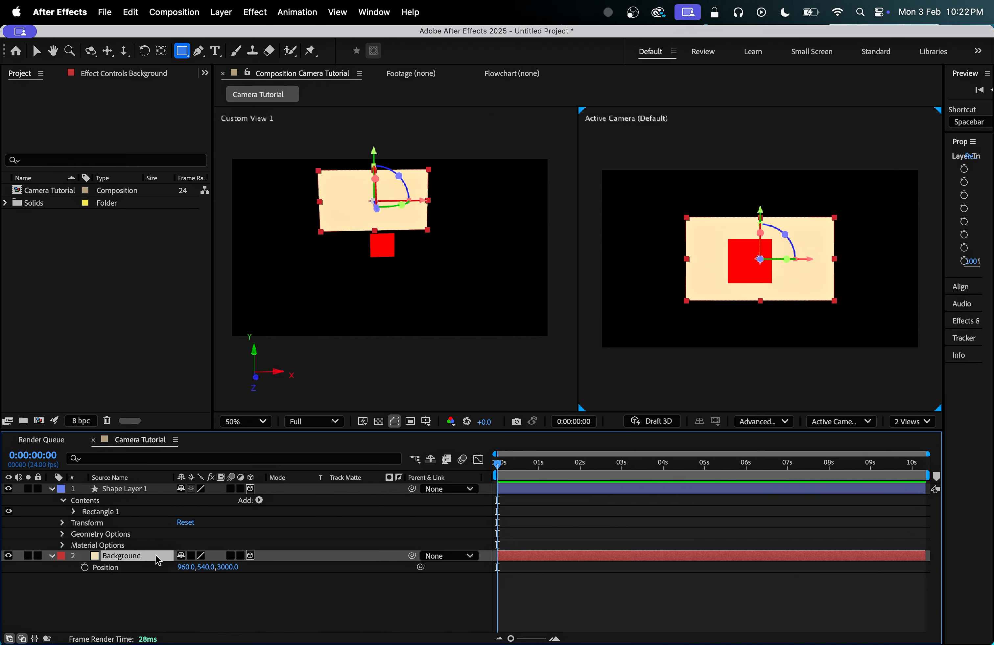
pyautogui.press('s')
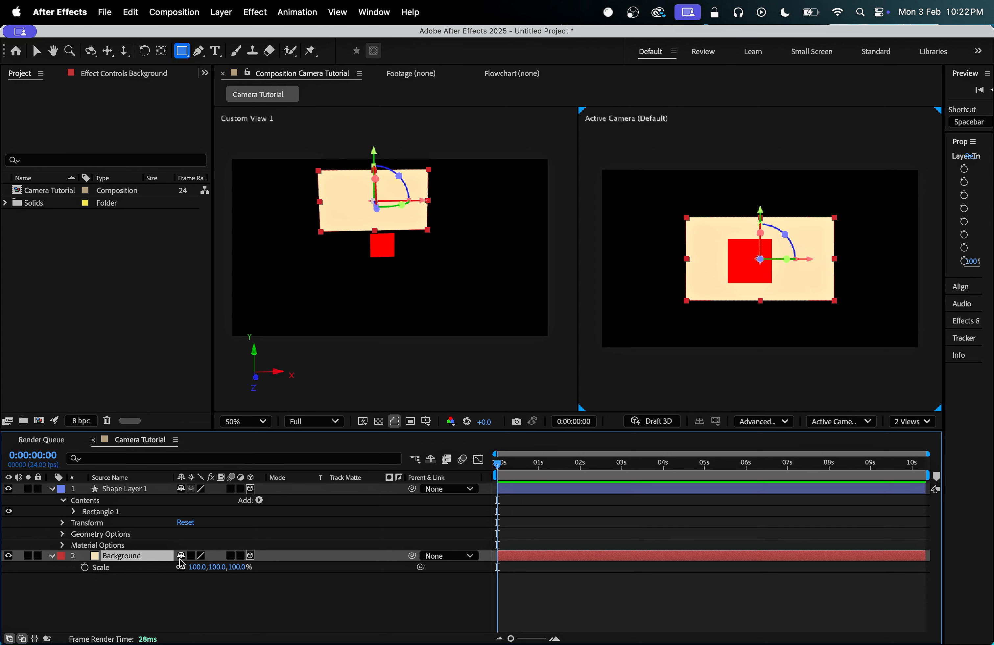
pyautogui.moveTo(195, 568); pyautogui.dragTo(272, 569)
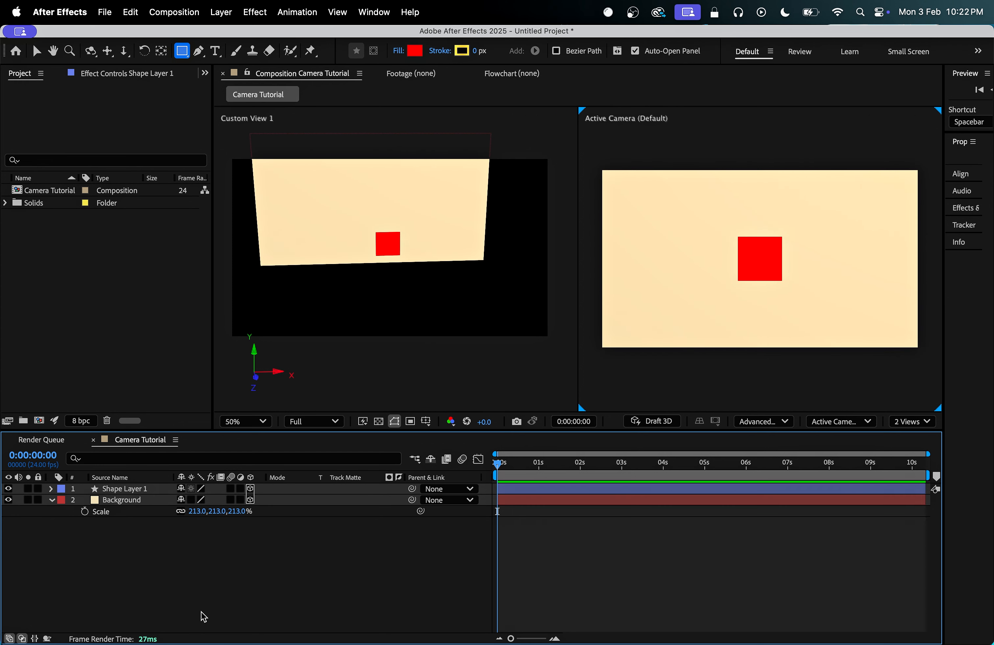
# Create a two-node camera named Camera 1 with the 24mm preset.
pyautogui.rightClick(218, 600)
pyautogui.moveTo(293, 474)
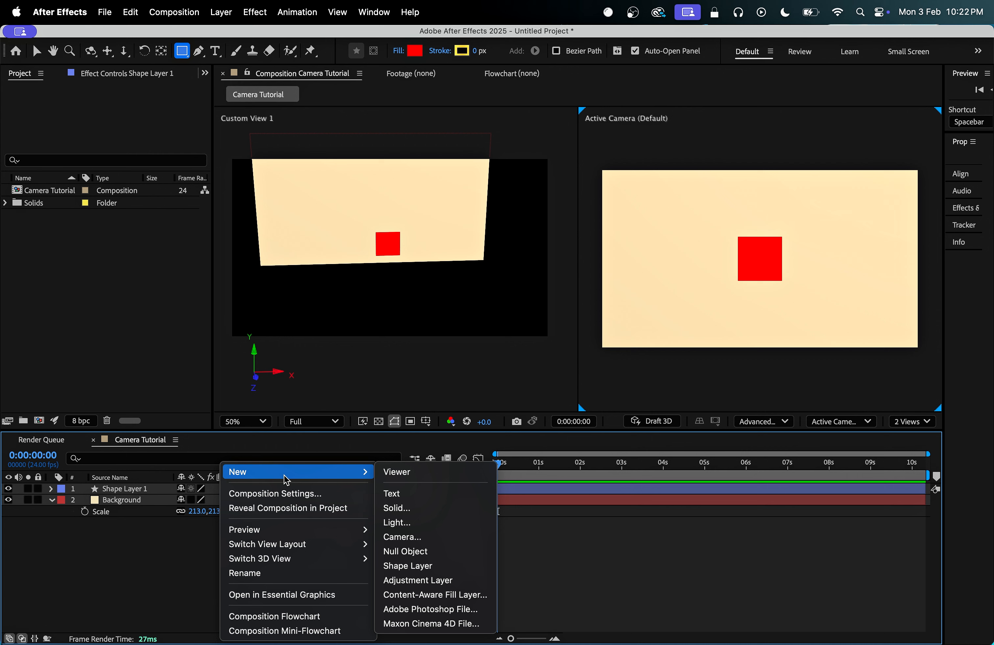
pyautogui.click(457, 535)
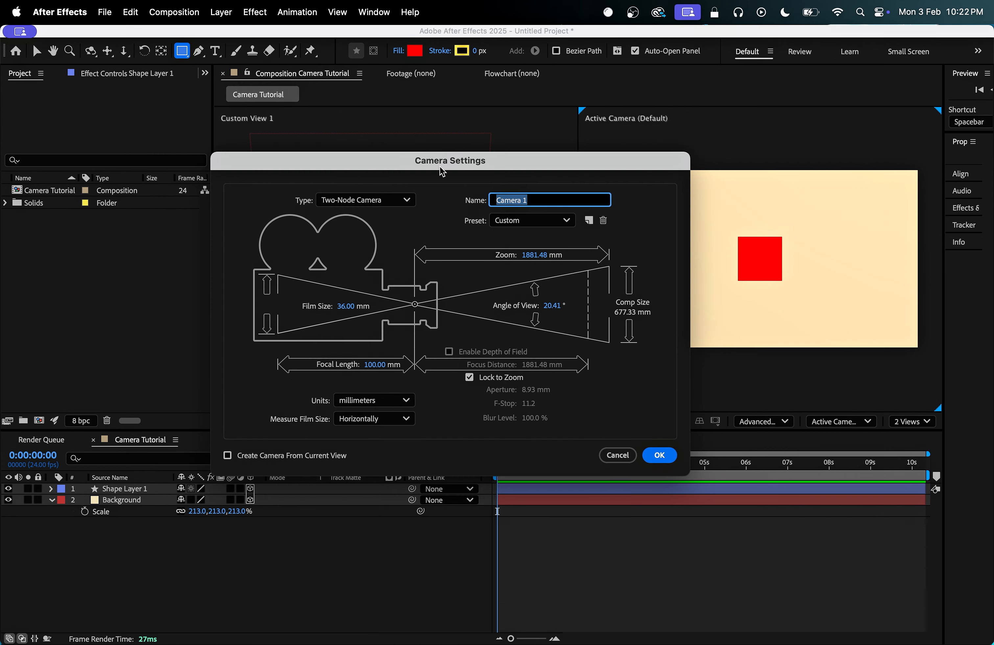
pyautogui.moveTo(439, 166); pyautogui.dragTo(621, 141)
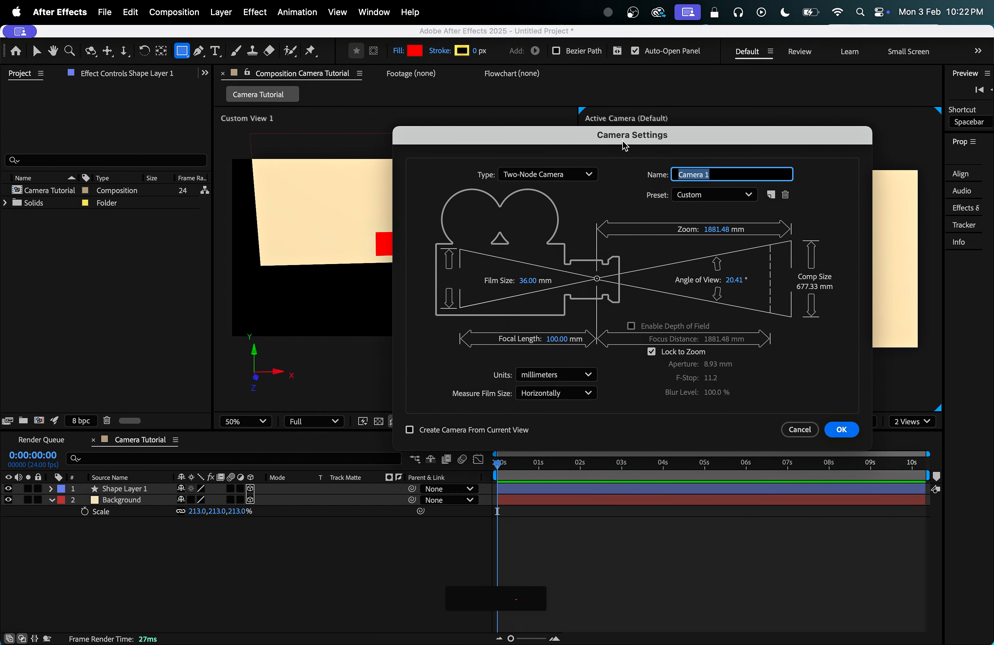
pyautogui.click(585, 179)
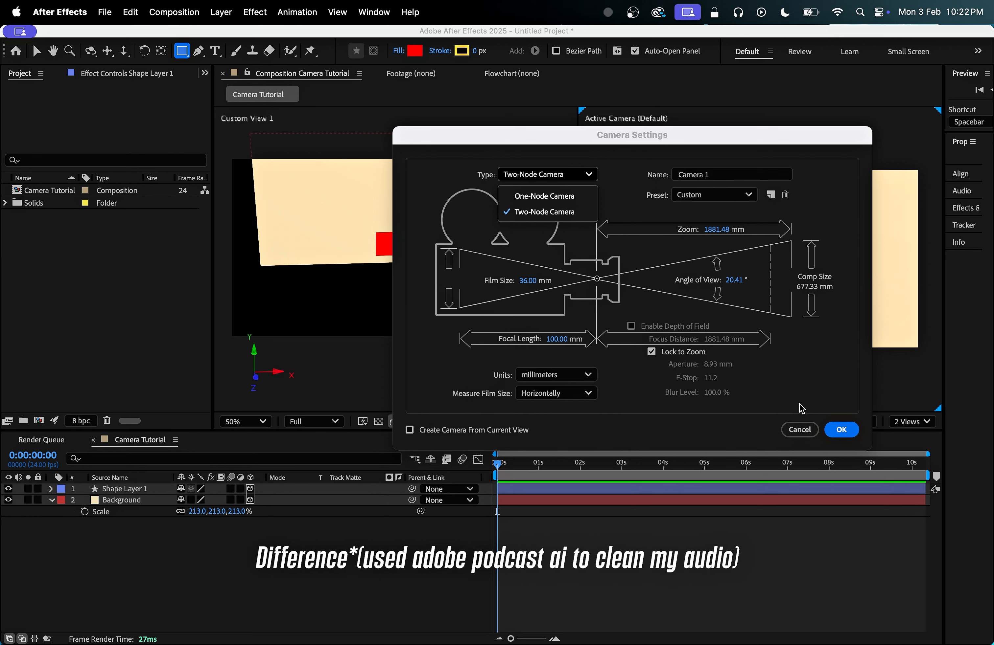
pyautogui.click(637, 214)
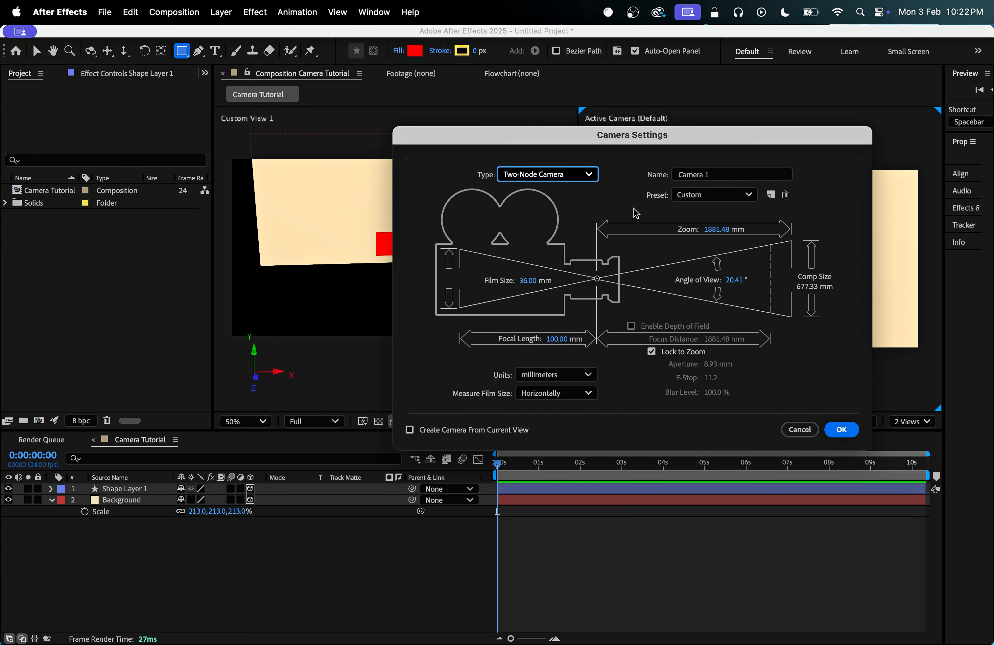
pyautogui.click(706, 195)
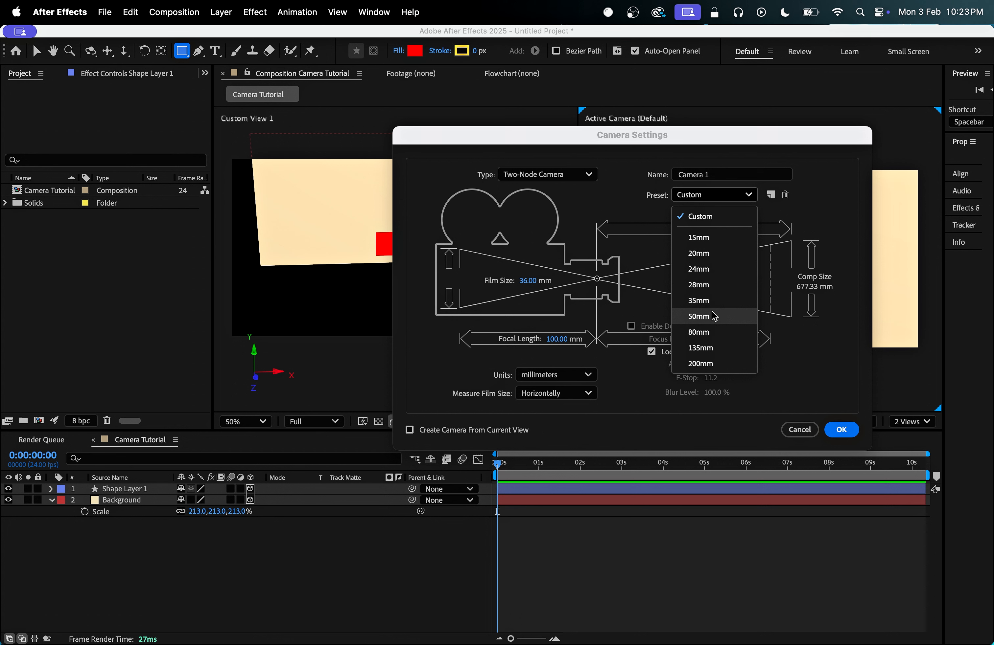
pyautogui.click(736, 271)
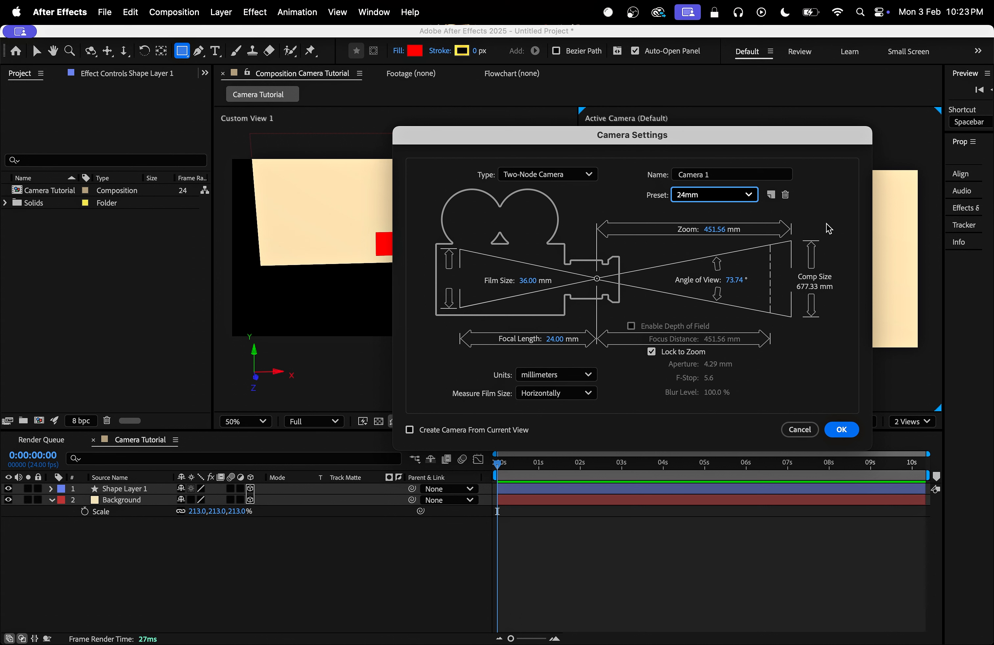
pyautogui.click(852, 434)
pyautogui.click(199, 591)
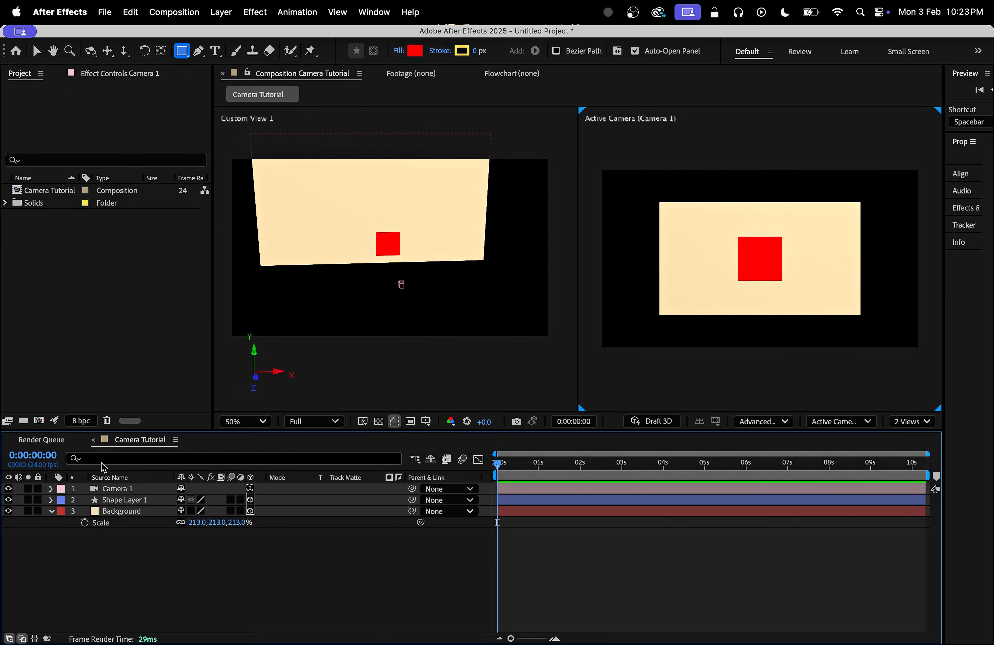
# Select Camera 1 and orbit Custom View 1 to examine the camera, square and background from the side.
pyautogui.click(132, 490)
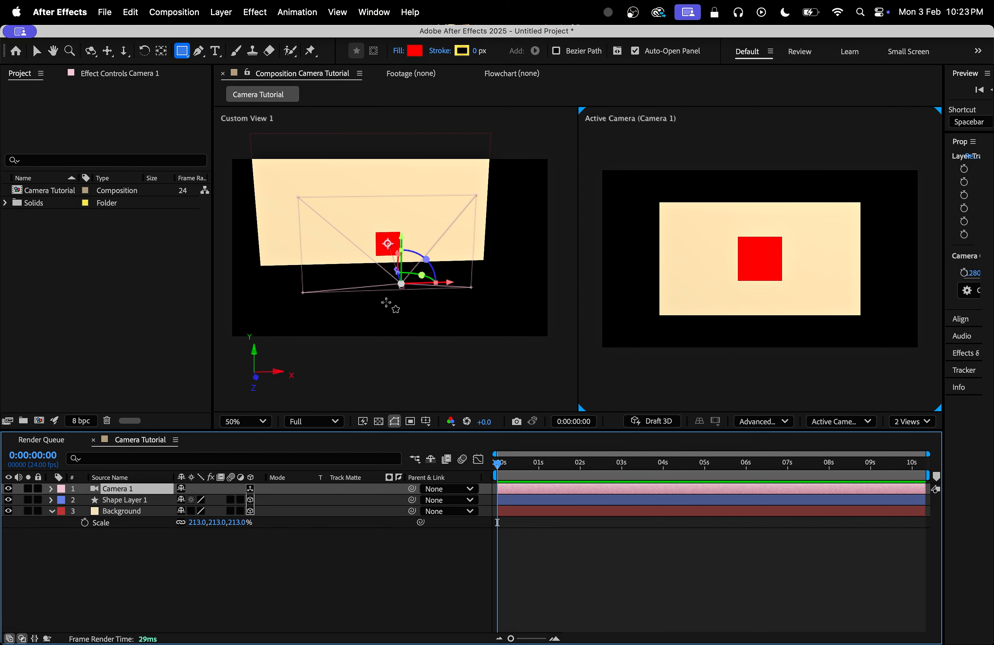
pyautogui.press('c')
pyautogui.moveTo(405, 288); pyautogui.dragTo(438, 284)
pyautogui.click(140, 548)
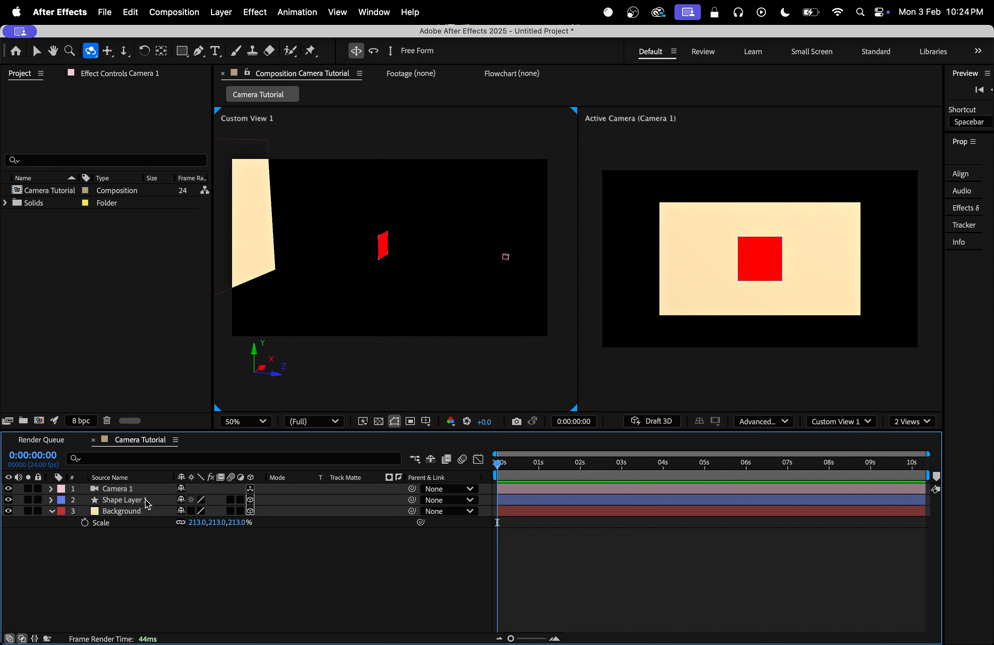
# Add a second camera, Camera 2, as a one-node camera with the 24mm preset.
pyautogui.rightClick(131, 577)
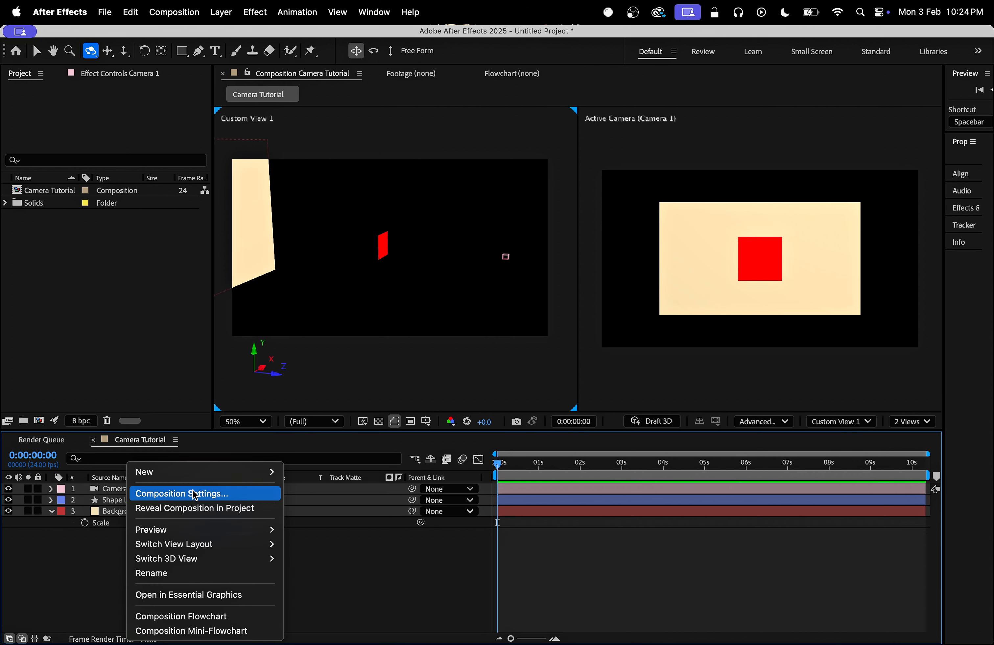
pyautogui.moveTo(205, 471)
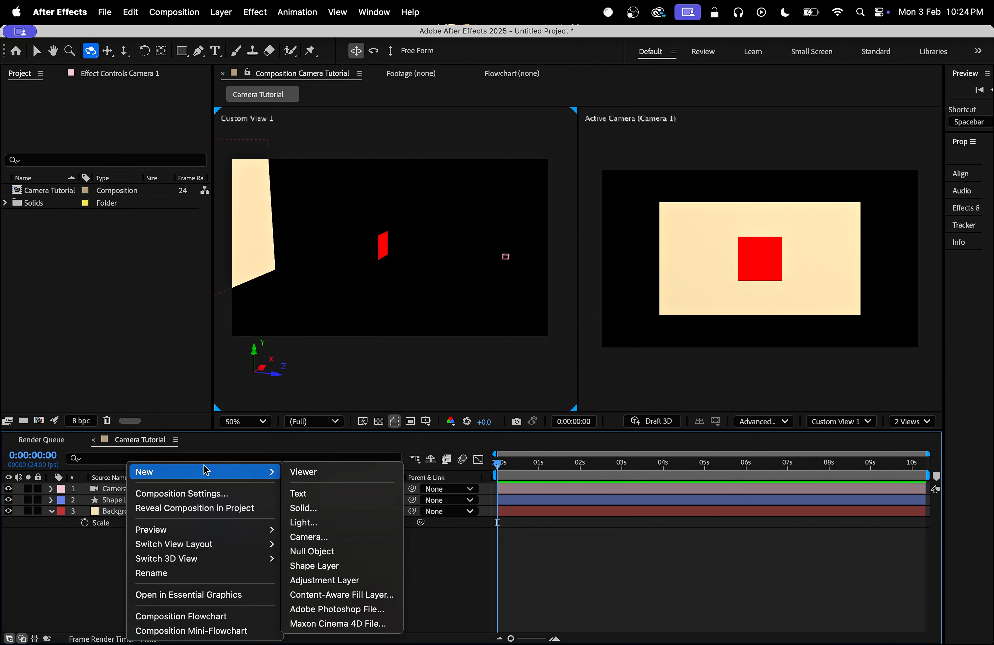
pyautogui.click(332, 538)
pyautogui.click(531, 173)
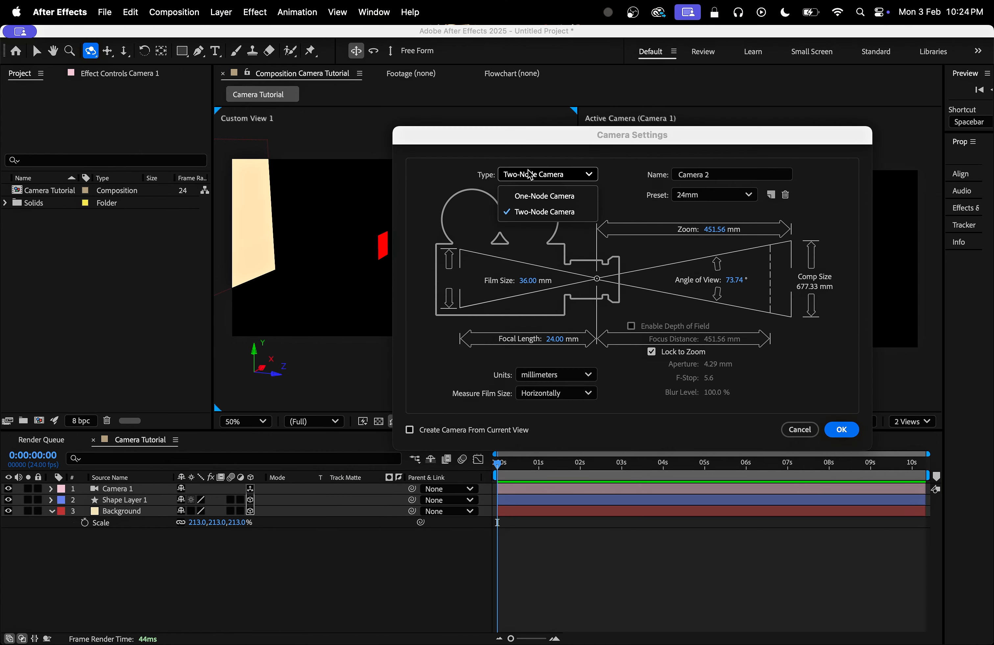
pyautogui.click(552, 197)
pyautogui.click(842, 430)
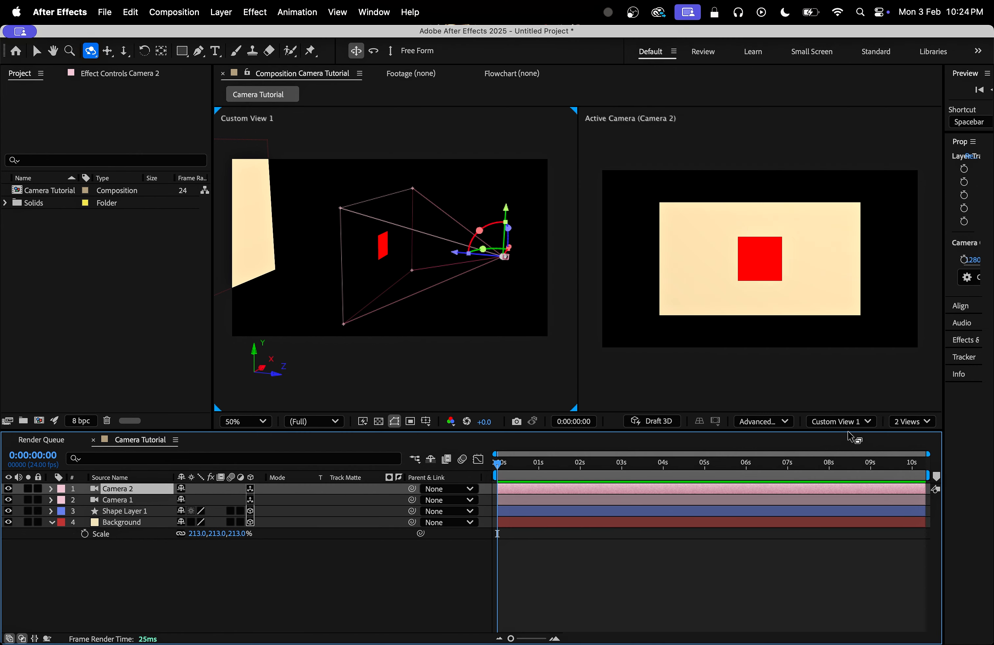
# Select Camera 1 and examine its point of interest on the red square in Custom View 1.
pyautogui.click(188, 580)
pyautogui.click(144, 489)
pyautogui.click(8, 489)
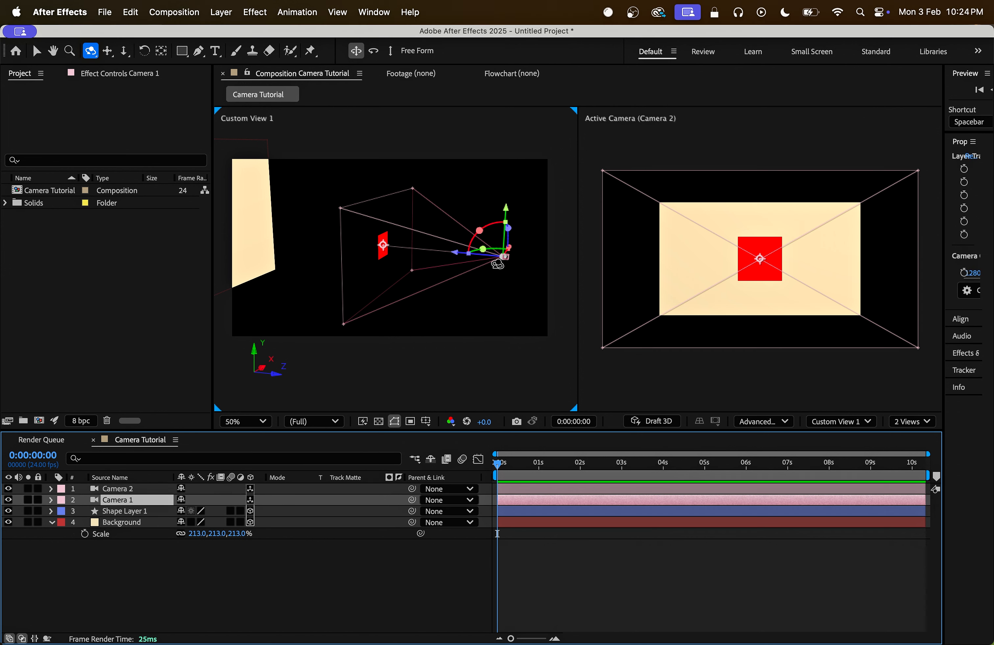
pyautogui.moveTo(495, 272); pyautogui.dragTo(456, 222)
pyautogui.press('3')
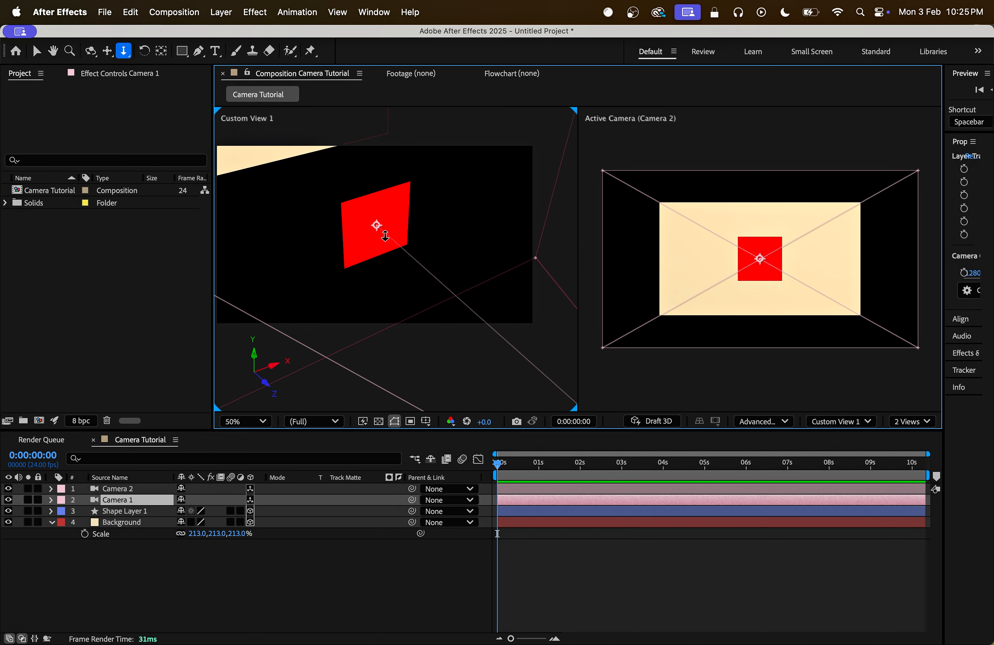
pyautogui.moveTo(401, 247); pyautogui.dragTo(490, 350)
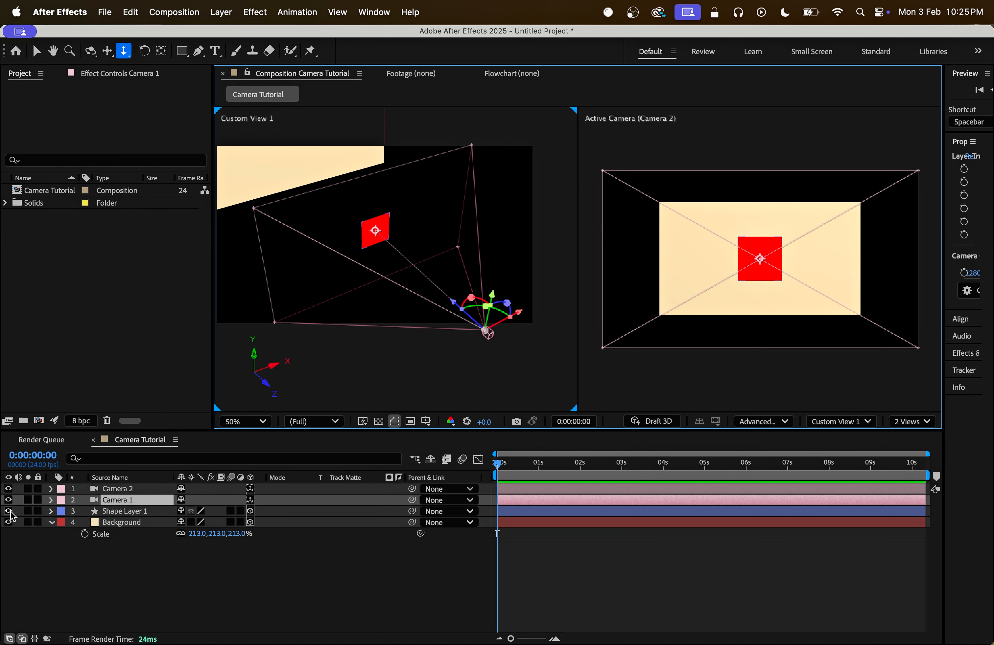
# Hide Camera 1, select Camera 2 and orbit it in the active camera view so the scene is seen at an angle.
pyautogui.click(122, 489)
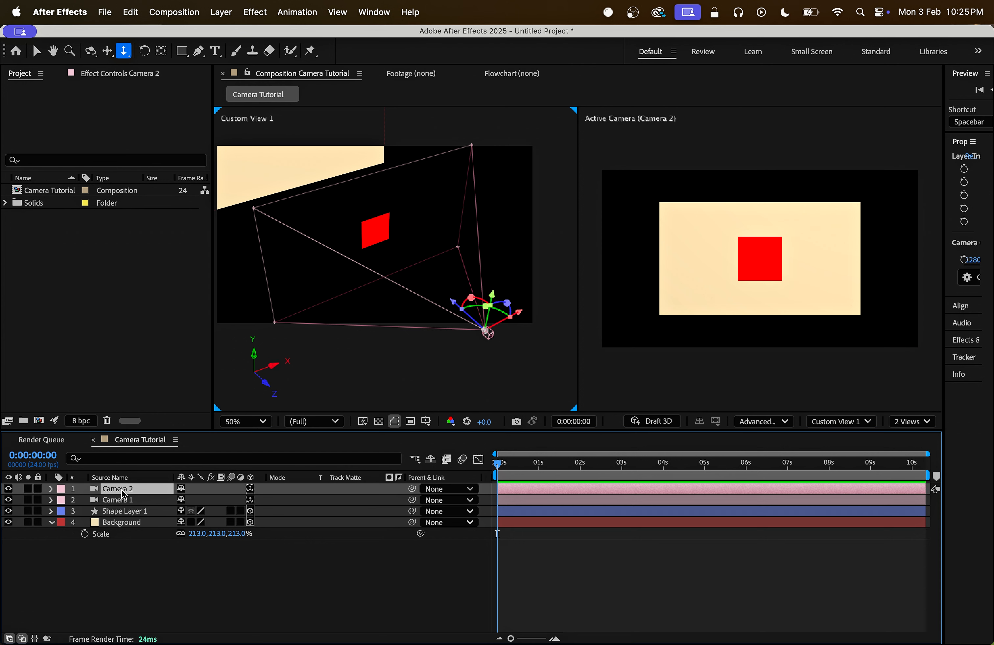
pyautogui.click(8, 500)
pyautogui.press('c')
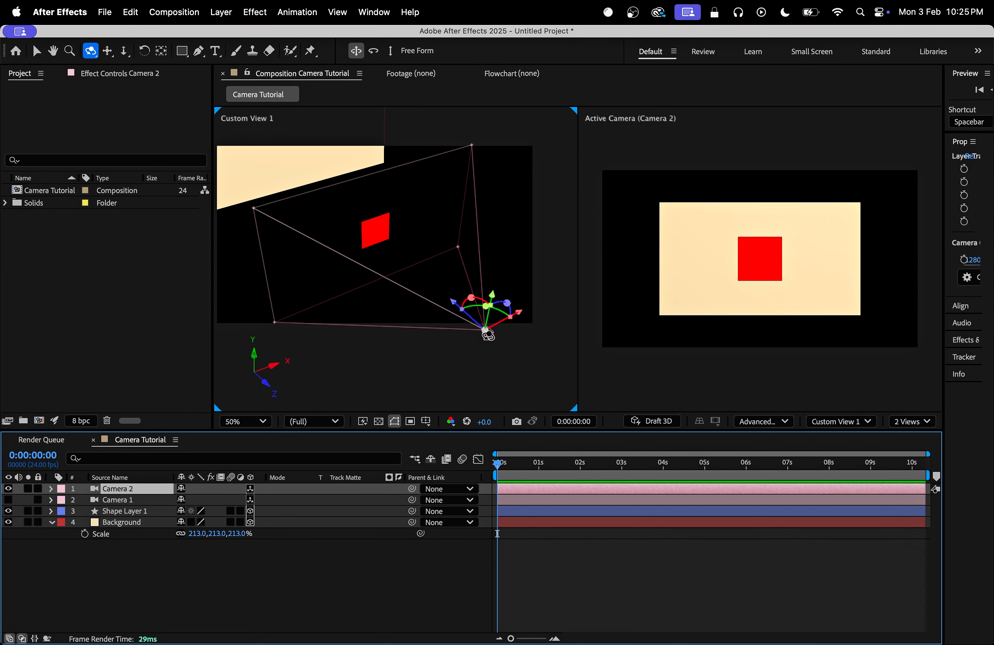
pyautogui.moveTo(445, 269)
pyautogui.mouseDown()
pyautogui.moveTo(449, 291)
pyautogui.moveTo(471, 288)
pyautogui.moveTo(491, 265)
pyautogui.moveTo(413, 260)
pyautogui.moveTo(423, 251)
pyautogui.moveTo(437, 268)
pyautogui.moveTo(445, 256)
pyautogui.mouseUp()
pyautogui.moveTo(483, 301); pyautogui.dragTo(471, 300)
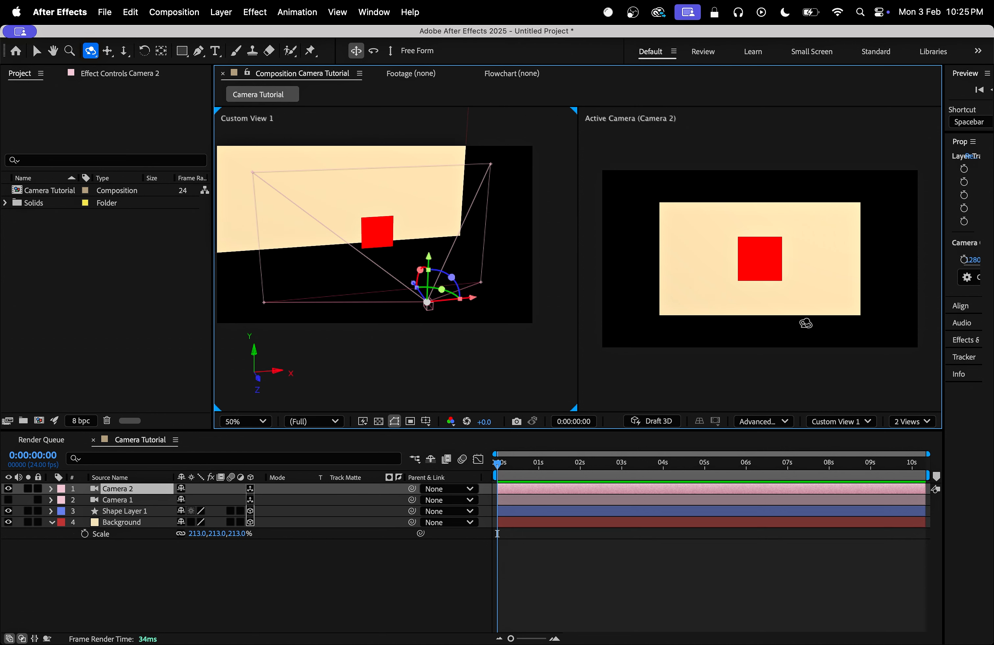
pyautogui.moveTo(796, 308); pyautogui.dragTo(754, 318)
# Show Camera 1, hide Camera 2, and orbit Camera 1 slightly in the active camera view.
pyautogui.click(153, 498)
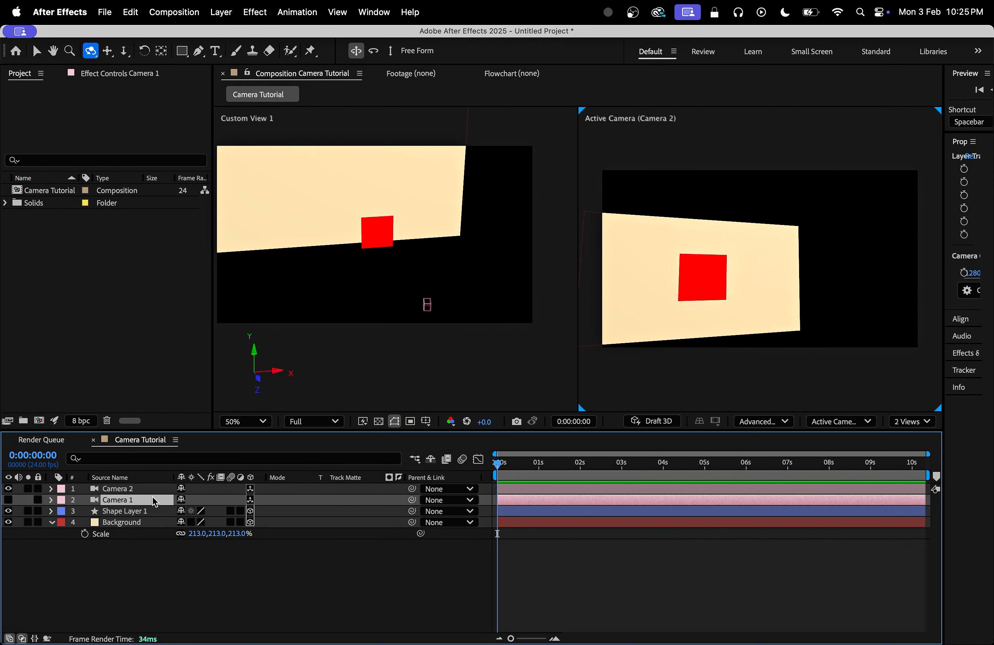
pyautogui.click(8, 500)
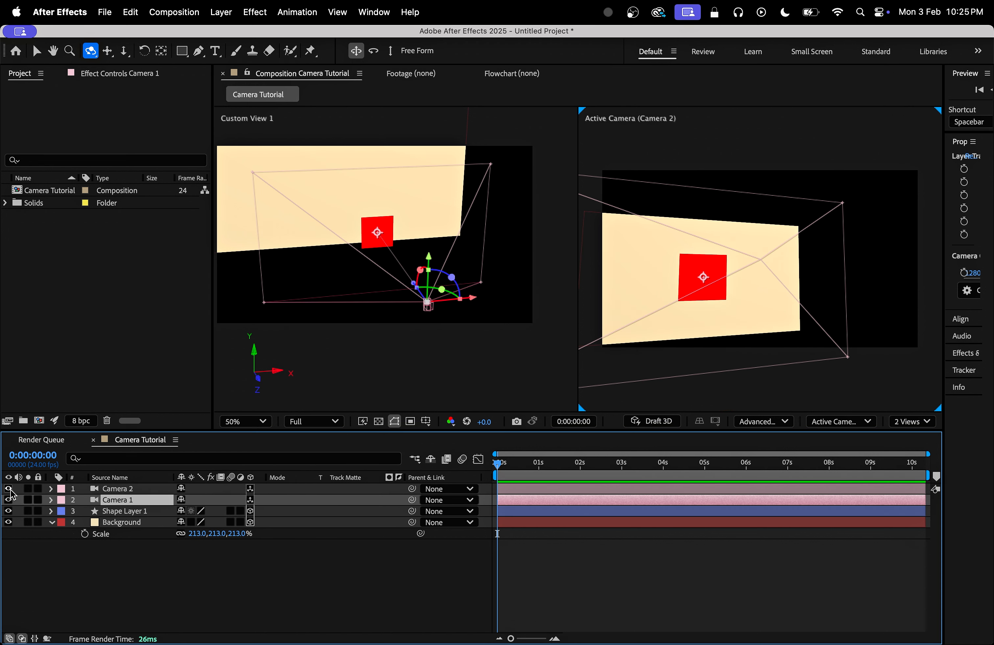
pyautogui.click(7, 488)
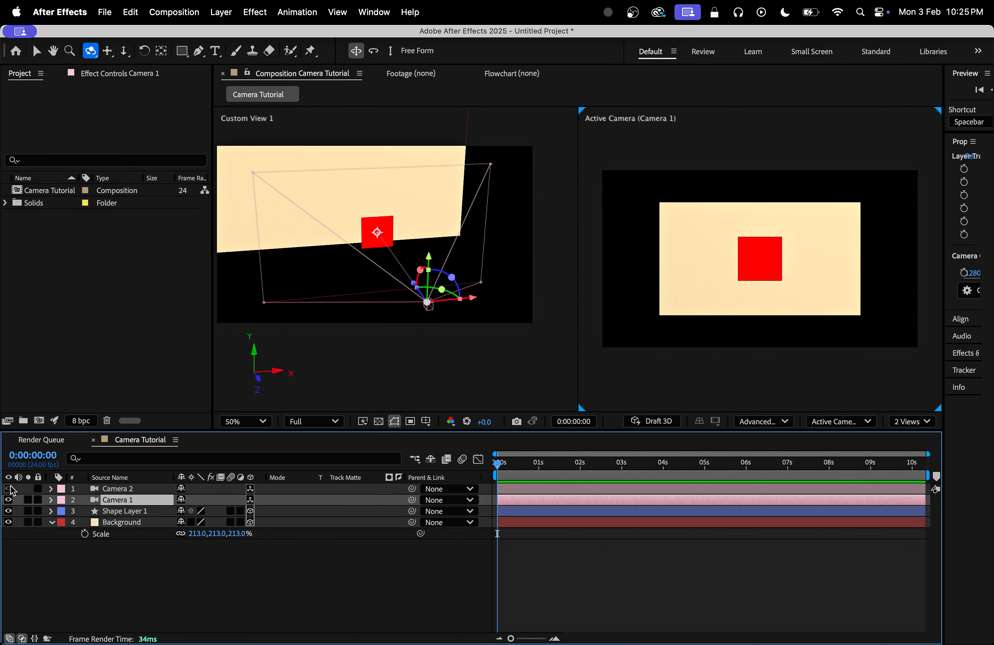
pyautogui.click(757, 263)
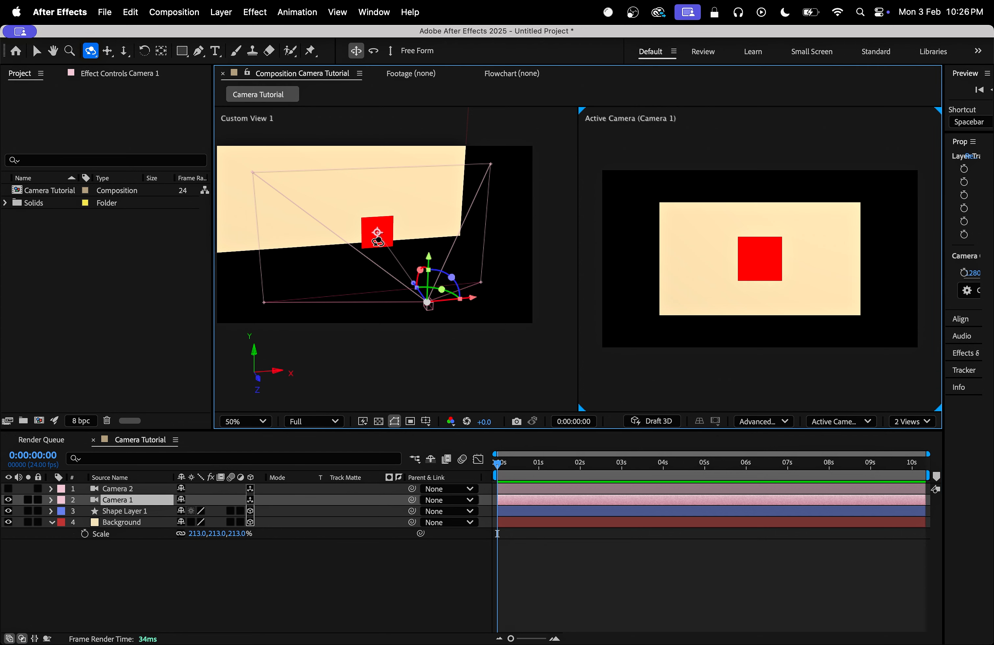
pyautogui.moveTo(792, 273); pyautogui.dragTo(814, 260)
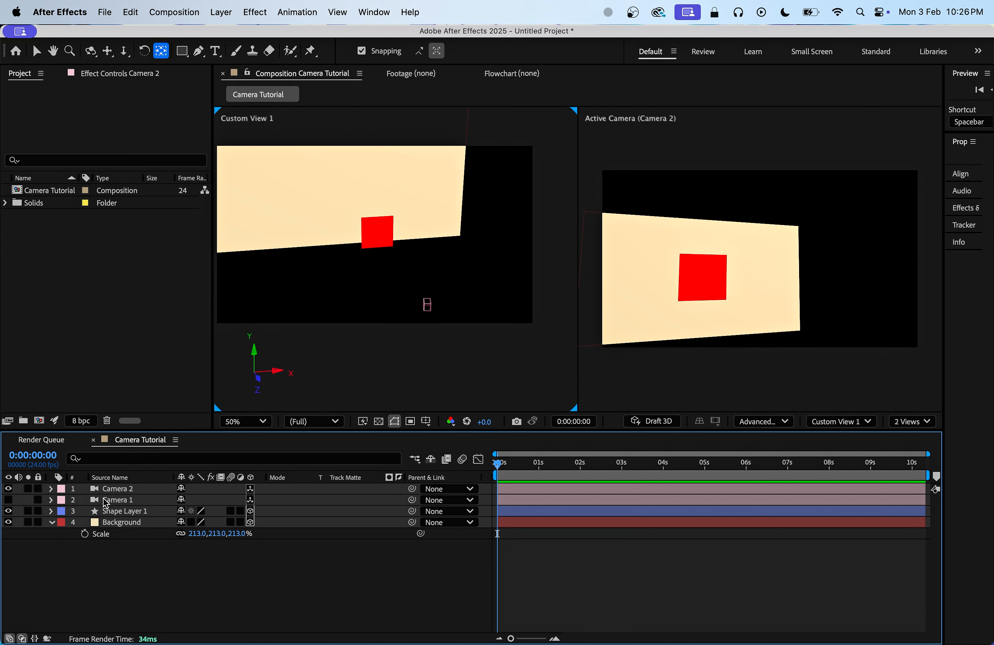
# Delete the Camera 2 layer from the composition.
pyautogui.click(103, 500)
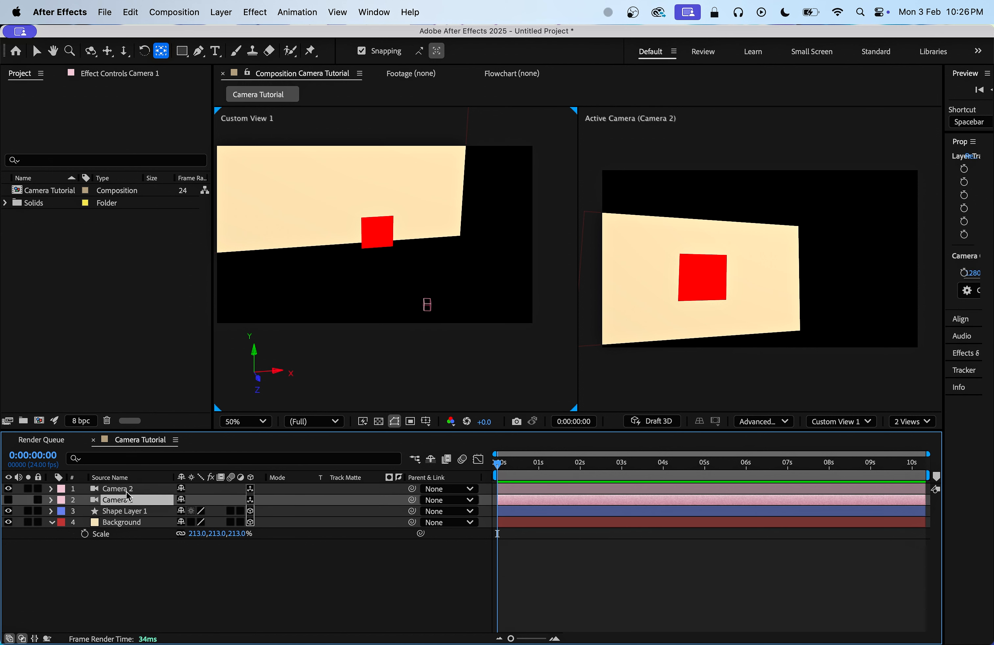
pyautogui.click(135, 488)
pyautogui.press('Delete')
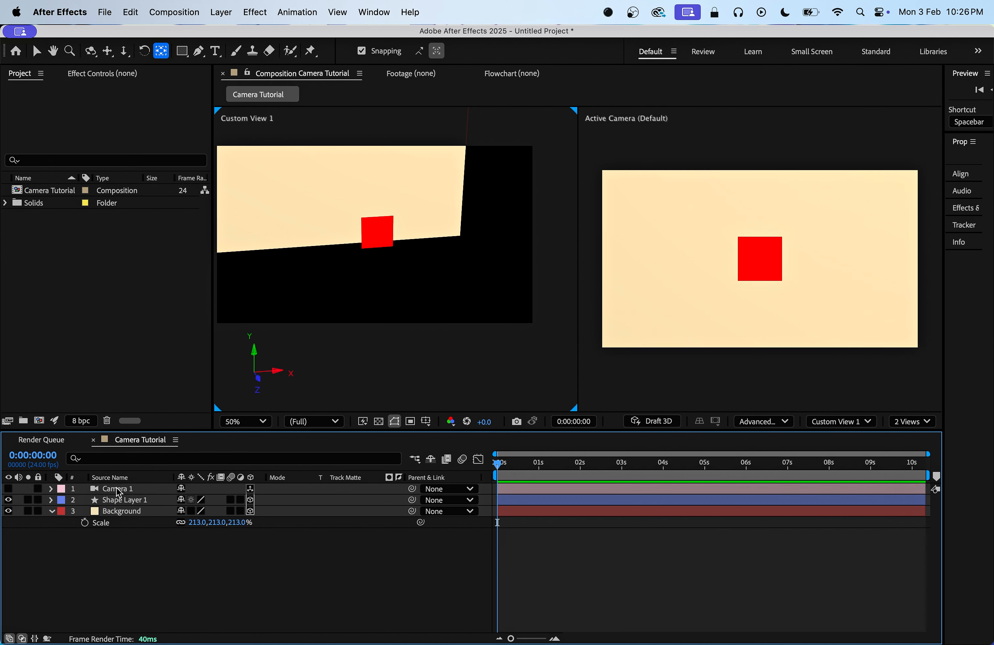
# Turn on Camera 1's visibility and switch the composition viewer to the 1 View layout.
pyautogui.click(9, 488)
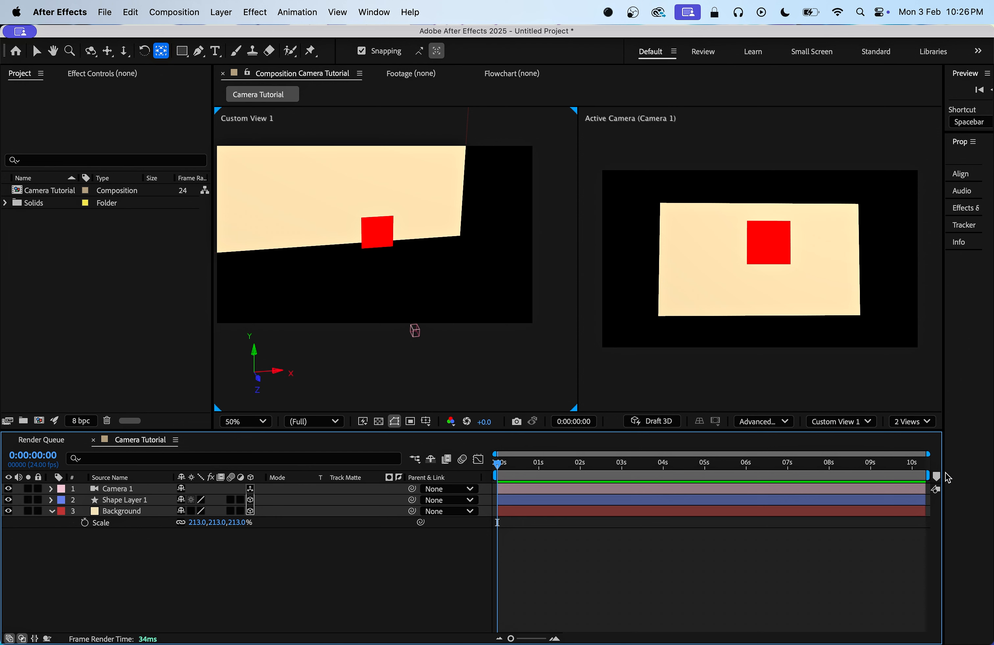
pyautogui.click(912, 421)
pyautogui.click(913, 443)
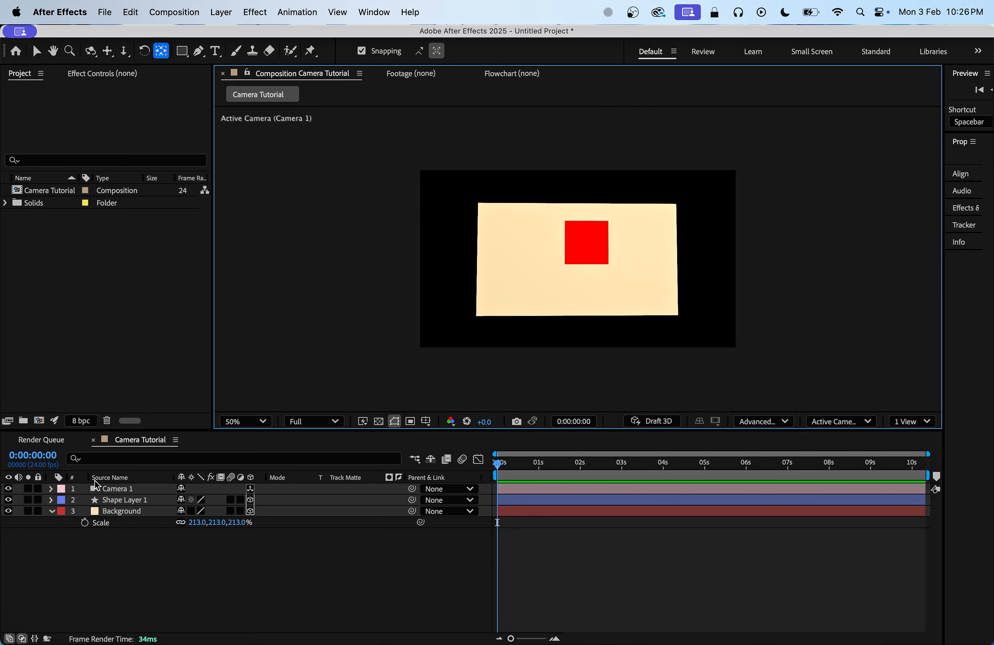
# Reveal Camera 1's Point of Interest and Position properties and reset both to their defaults.
pyautogui.click(128, 490)
pyautogui.press('p')
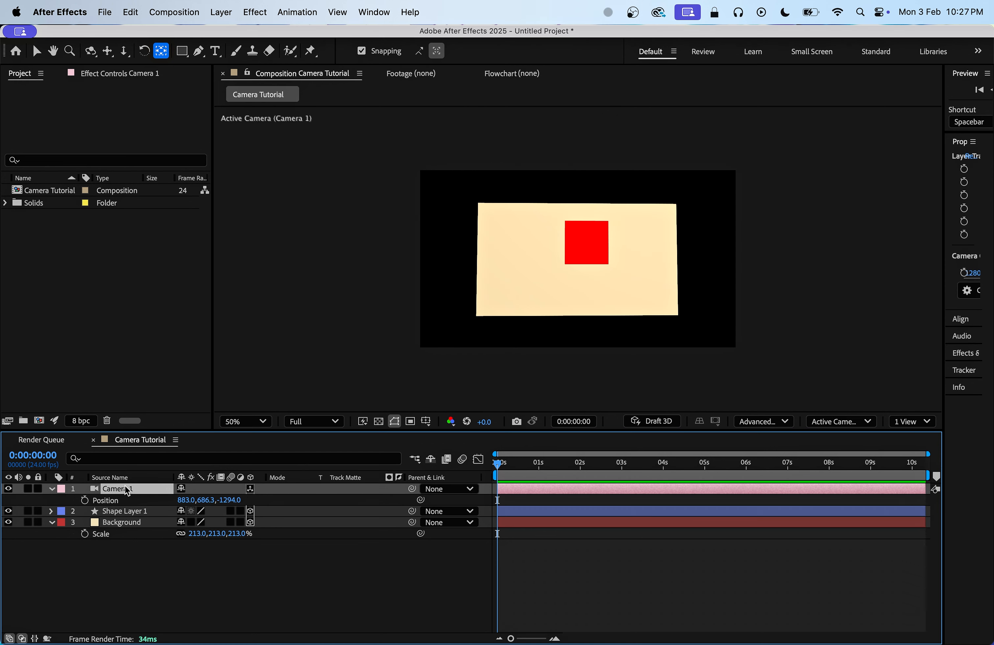
pyautogui.hotkey('shift', 'a')
pyautogui.click(111, 521)
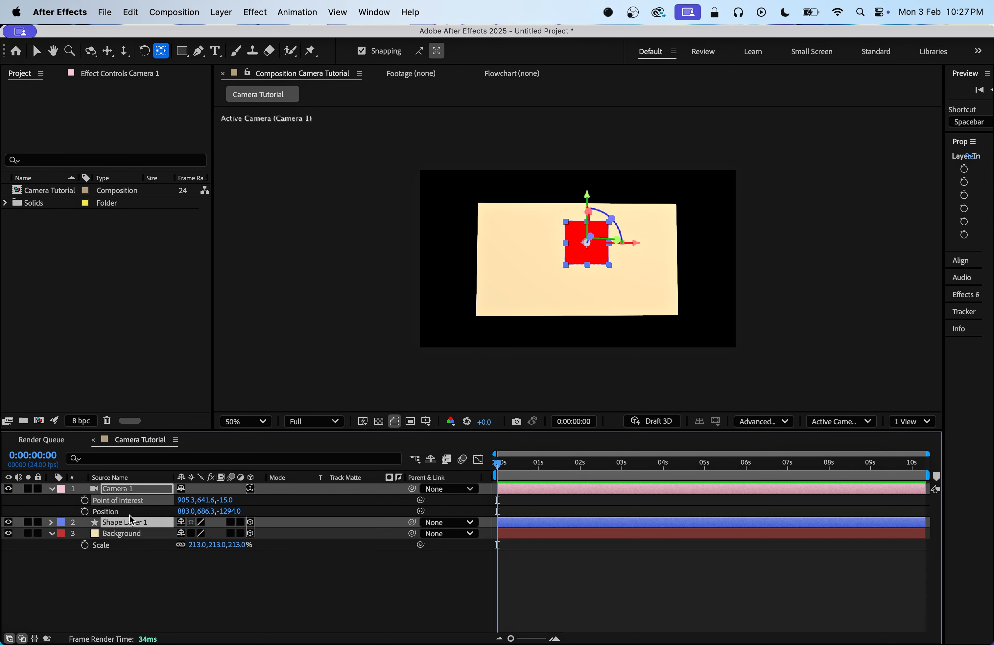
pyautogui.click(146, 582)
pyautogui.click(142, 497)
pyautogui.press('u')
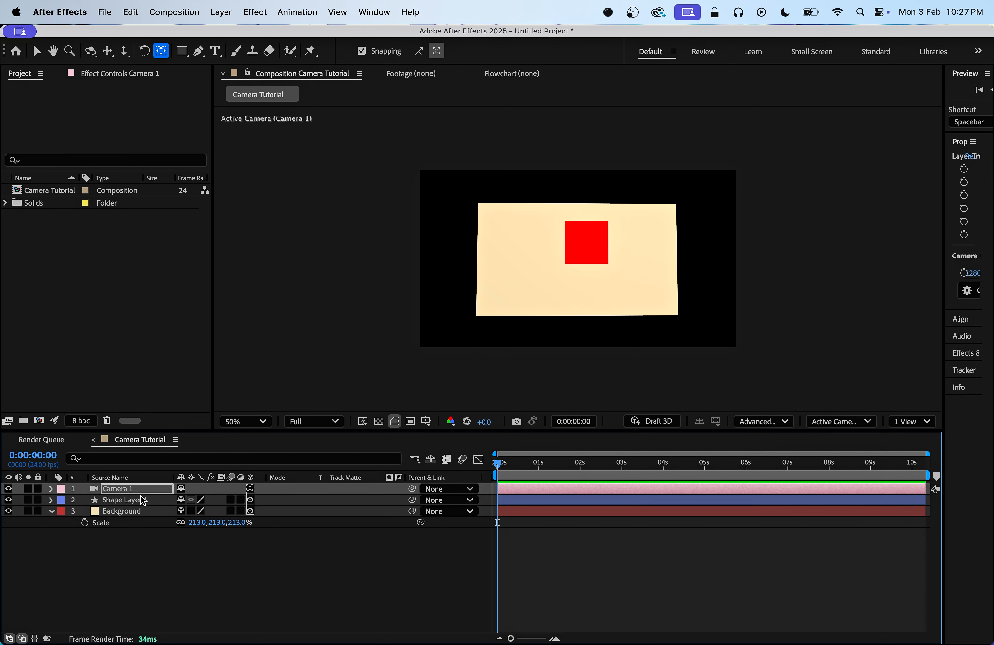
pyautogui.press('a')
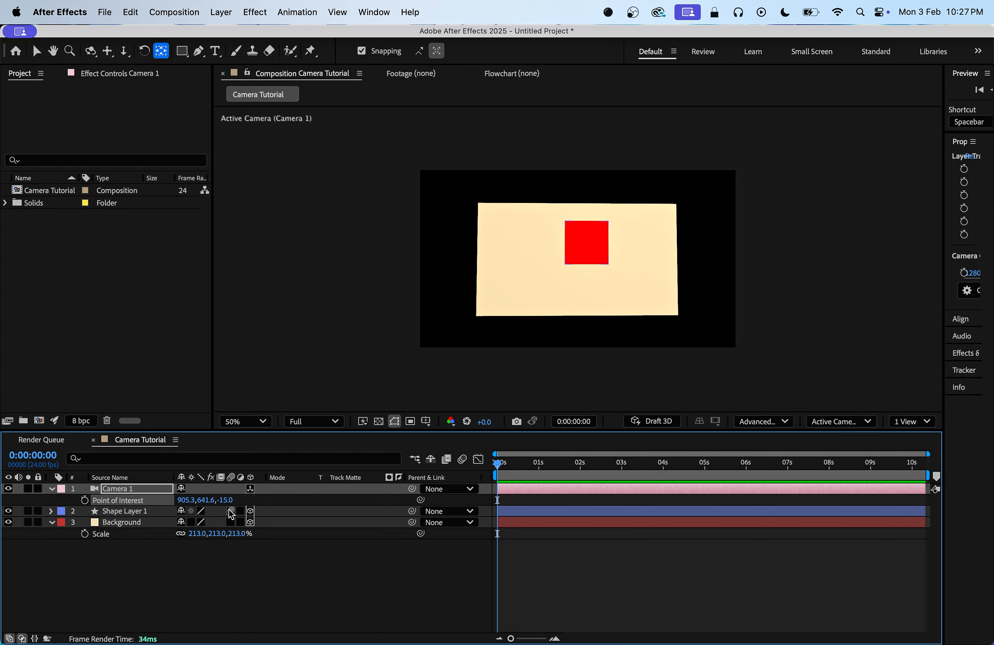
pyautogui.hotkey('shift', 'p')
pyautogui.rightClick(132, 502)
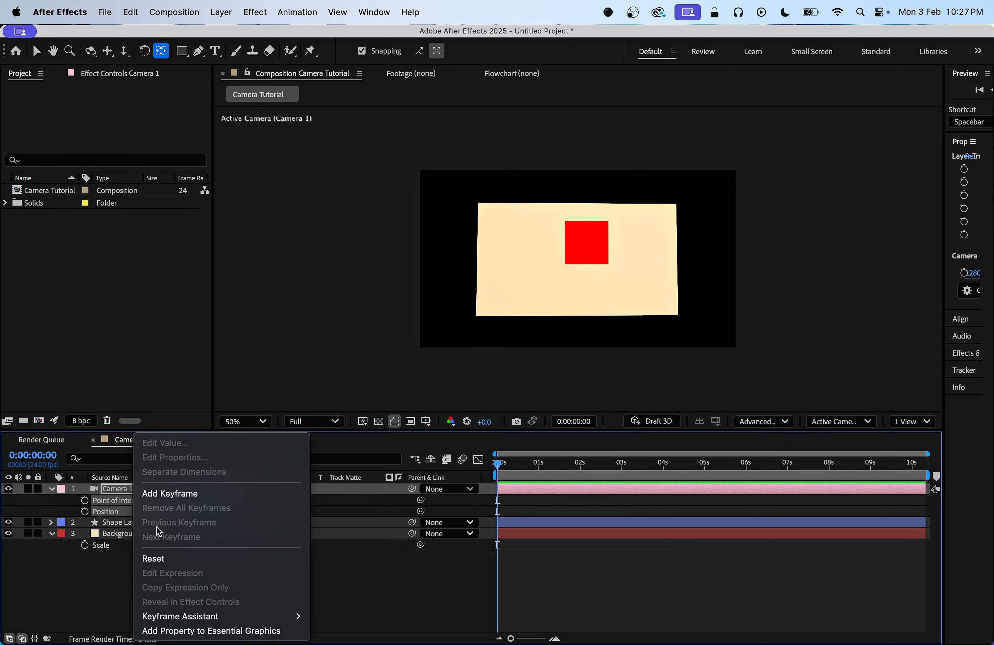
pyautogui.click(153, 562)
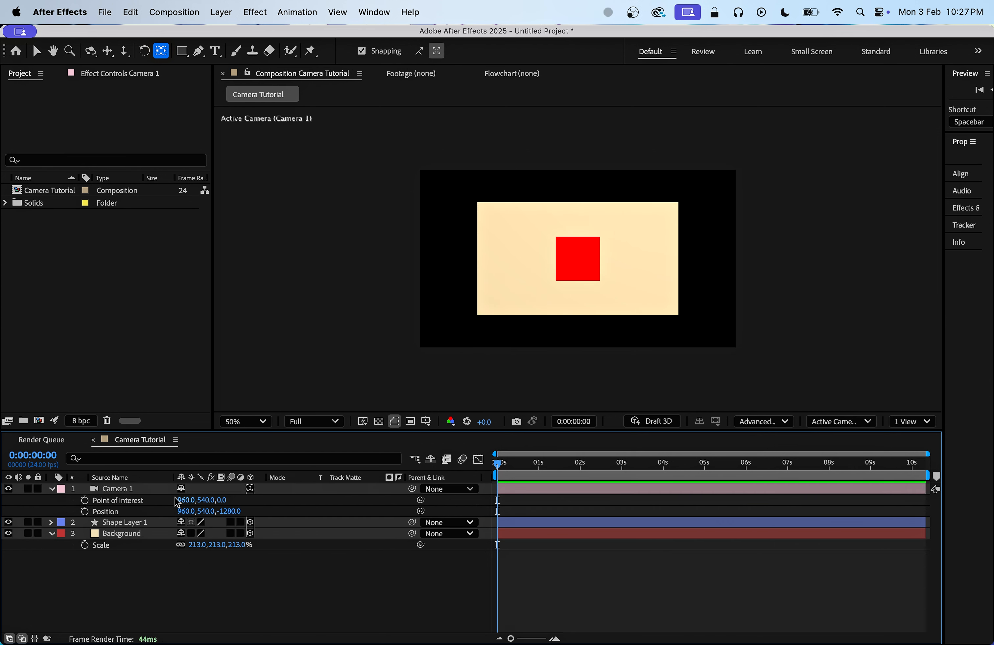
# Expand Camera 1's Transform and Camera Options property groups in the timeline.
pyautogui.click(128, 490)
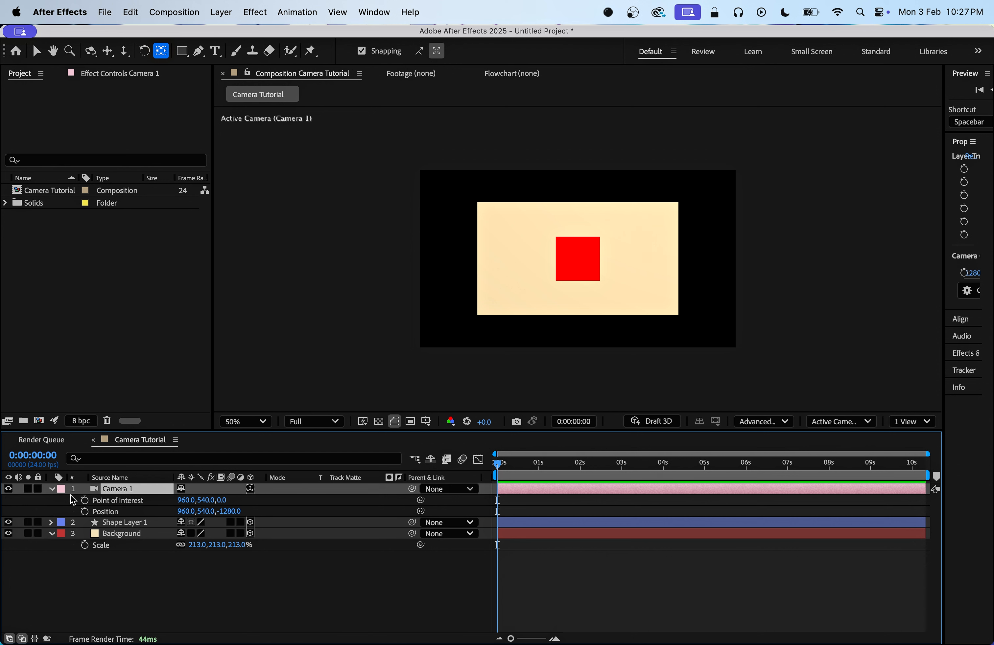
pyautogui.click(52, 490)
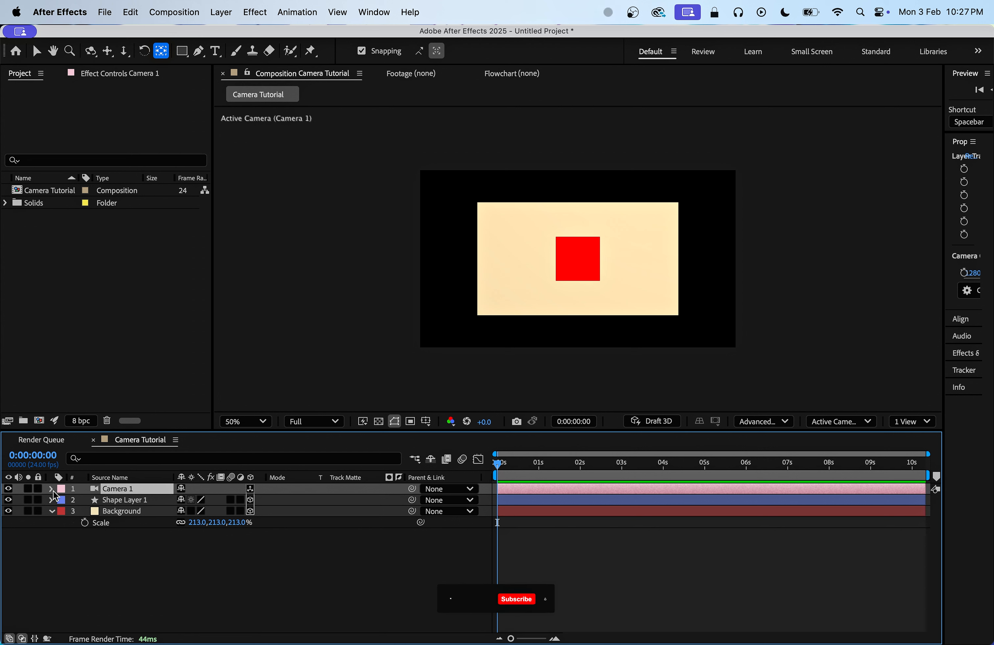
pyautogui.click(50, 489)
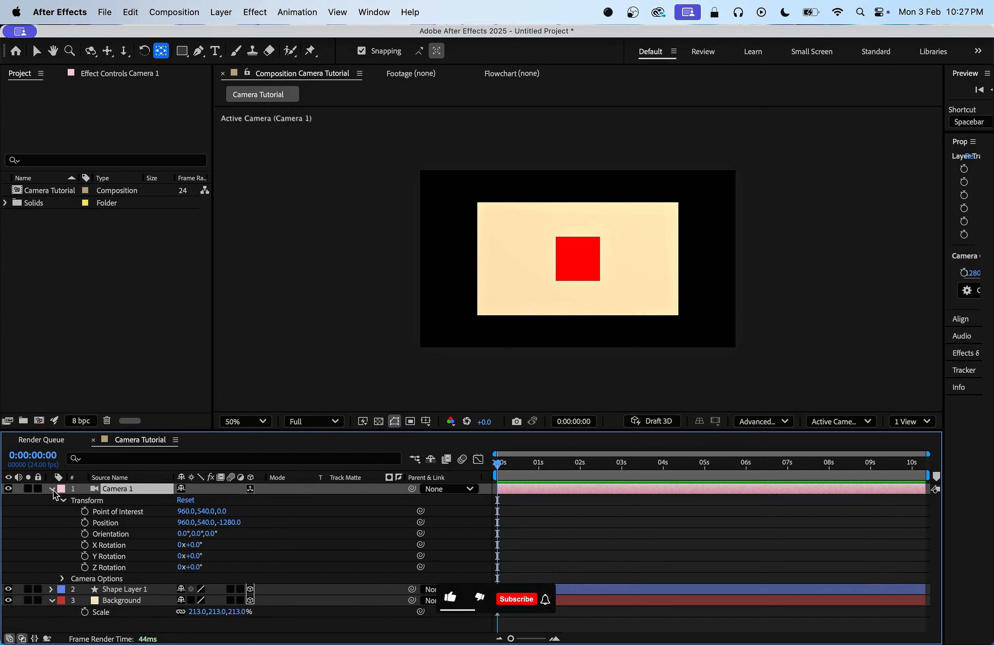
pyautogui.click(63, 580)
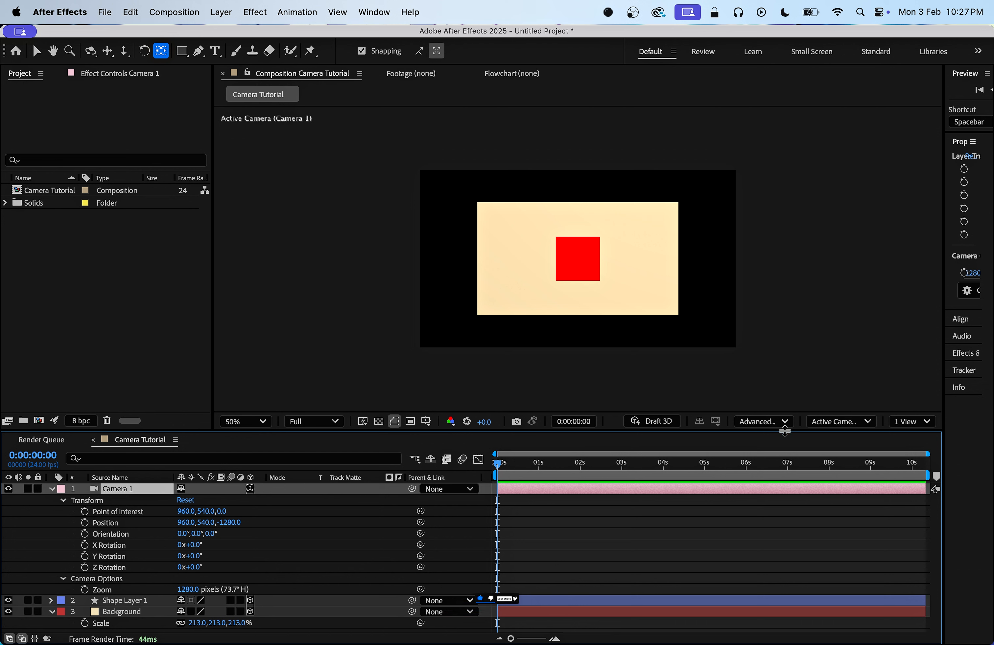
# Switch the composition's 3D renderer to Classic 3D and enlarge the timeline panel so all camera options fit.
pyautogui.click(785, 422)
pyautogui.click(776, 443)
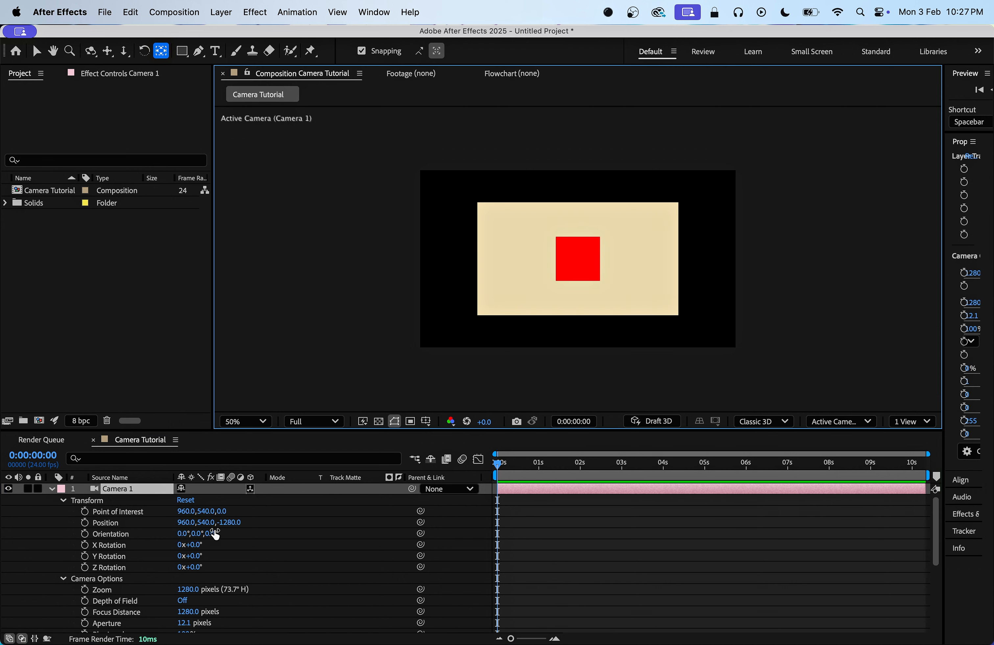
pyautogui.scroll(-3, 355, 563)
pyautogui.scroll(-4, 149, 617)
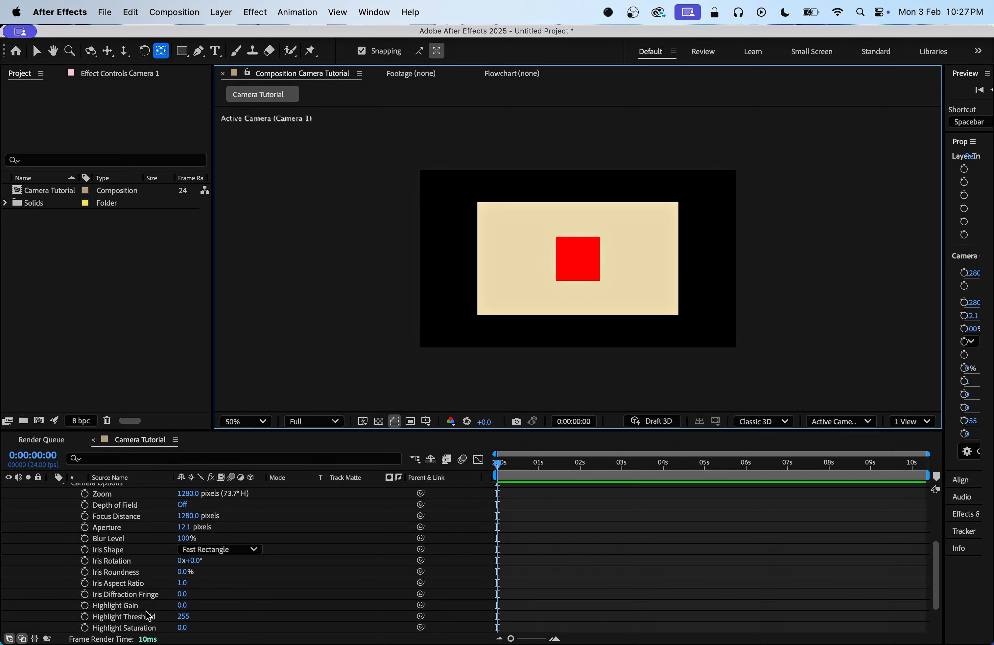
pyautogui.scroll(3, 246, 563)
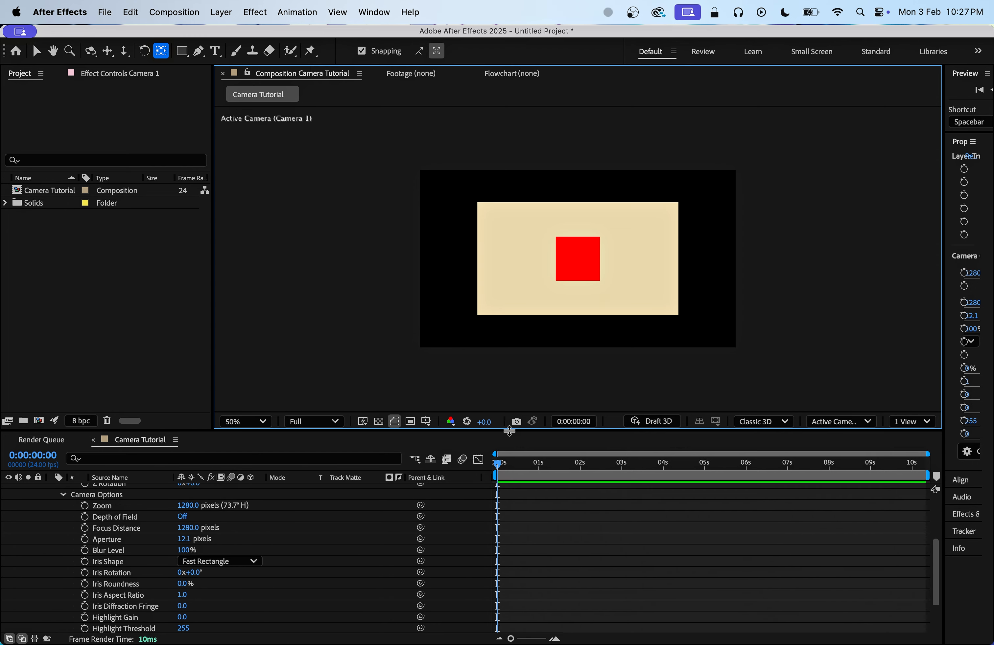
pyautogui.moveTo(509, 431); pyautogui.dragTo(510, 197)
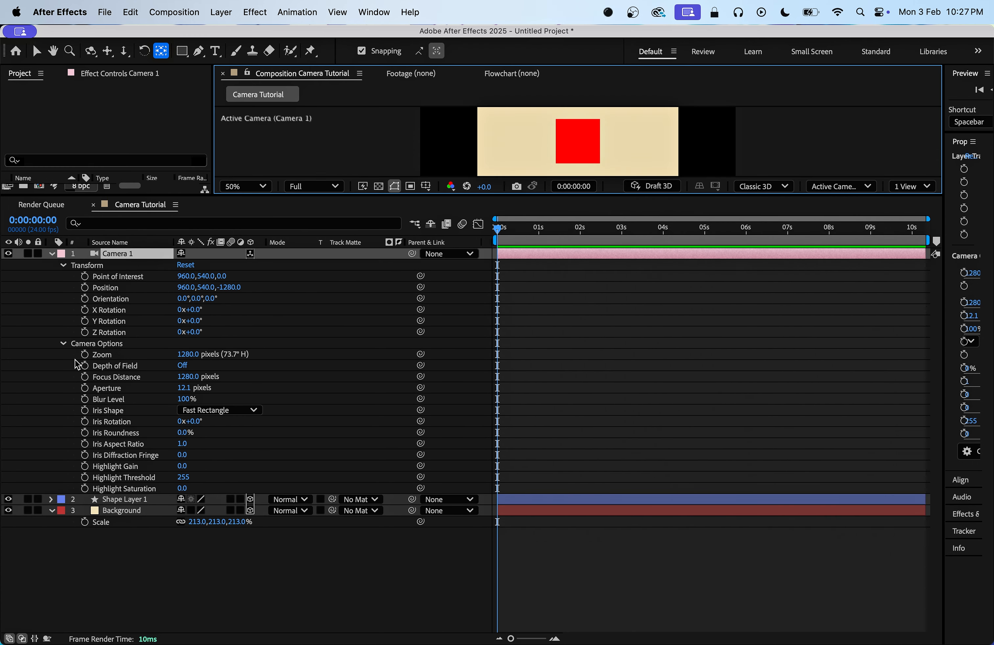
# Switch the 3D renderer to Advanced 3D and back to Classic 3D to compare the available camera options.
pyautogui.click(840, 187)
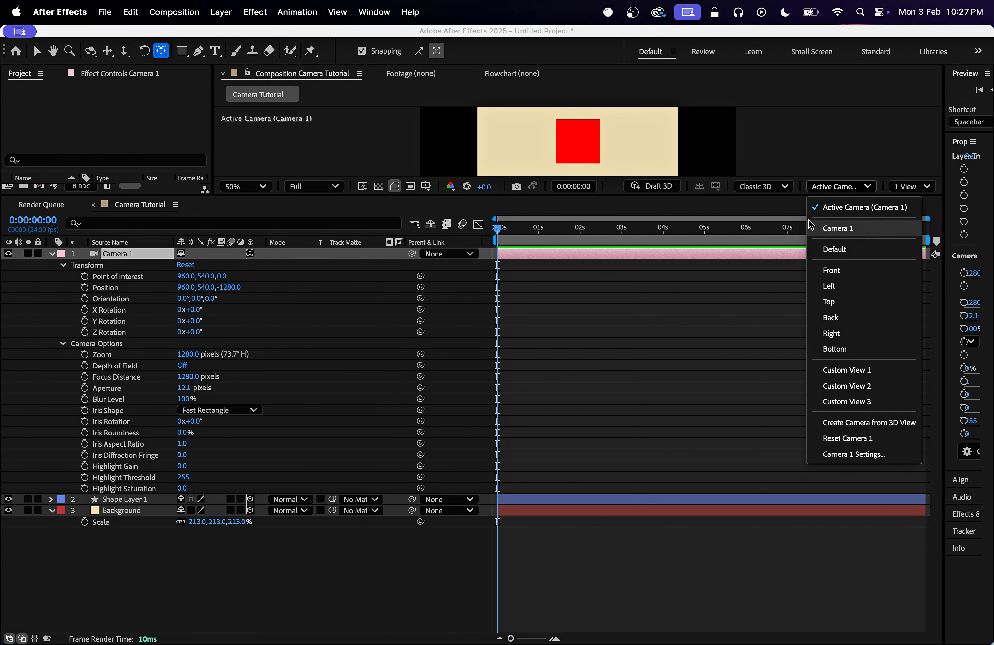
pyautogui.click(775, 188)
pyautogui.click(774, 223)
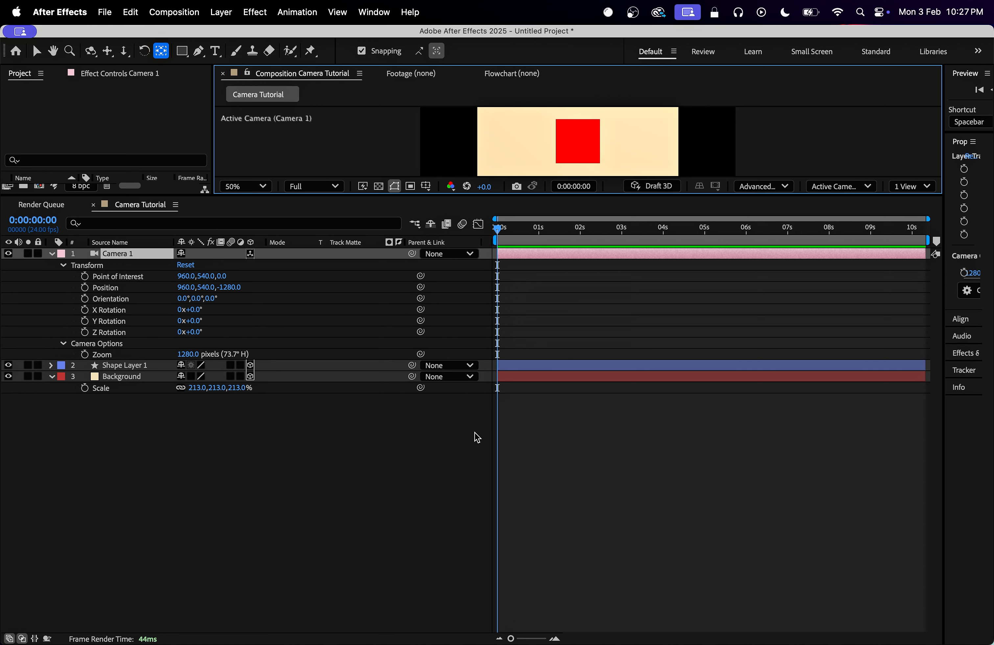
pyautogui.click(764, 186)
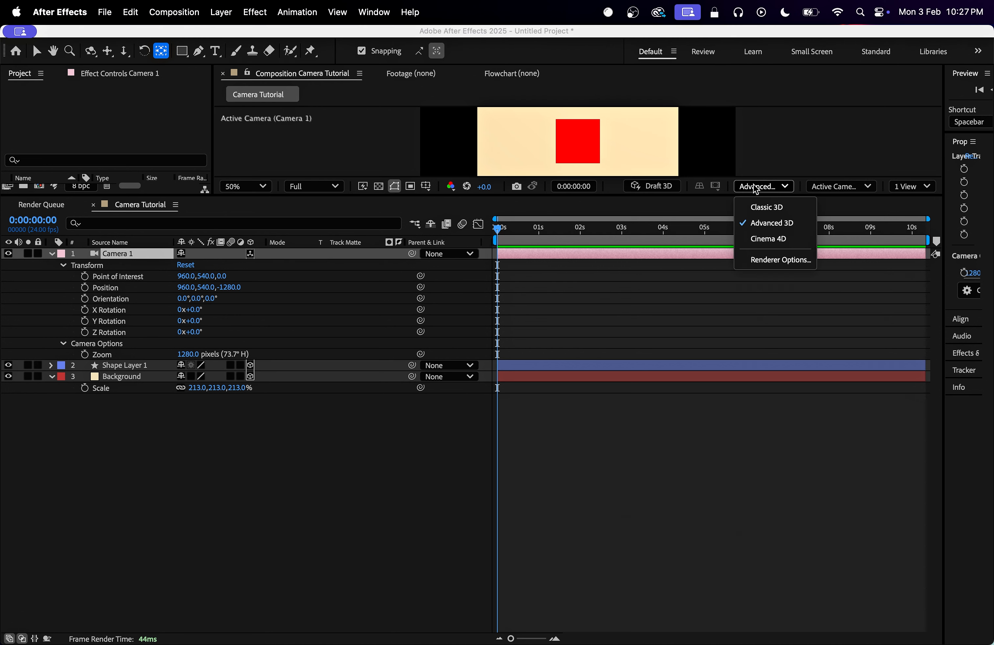
pyautogui.click(766, 207)
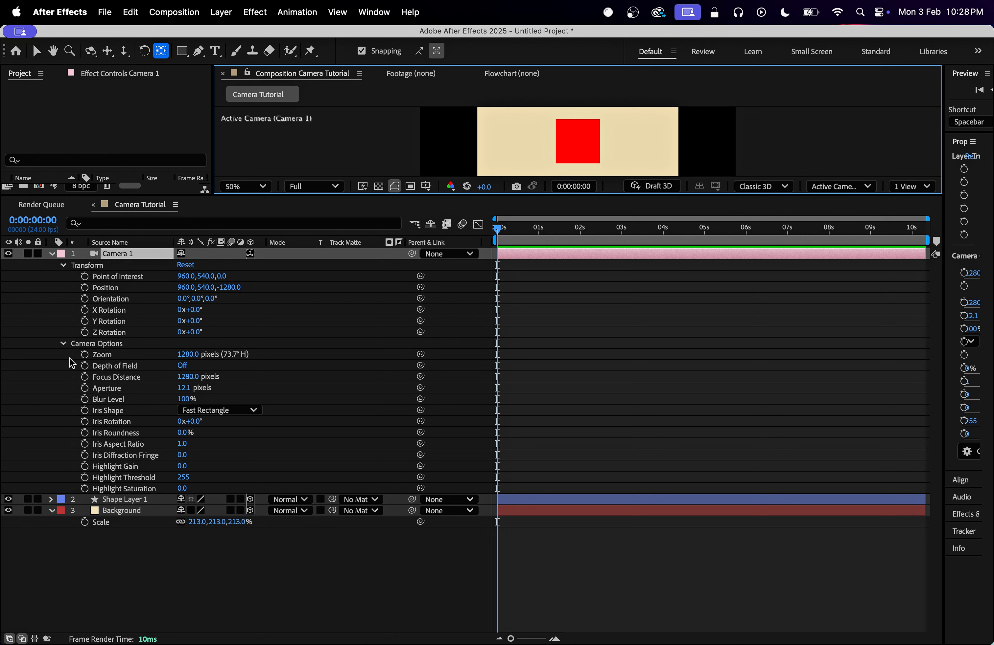
# Highlight Camera 1's Zoom, Depth of Field, Focus Distance and Aperture properties.
pyautogui.moveTo(67, 359); pyautogui.dragTo(146, 398)
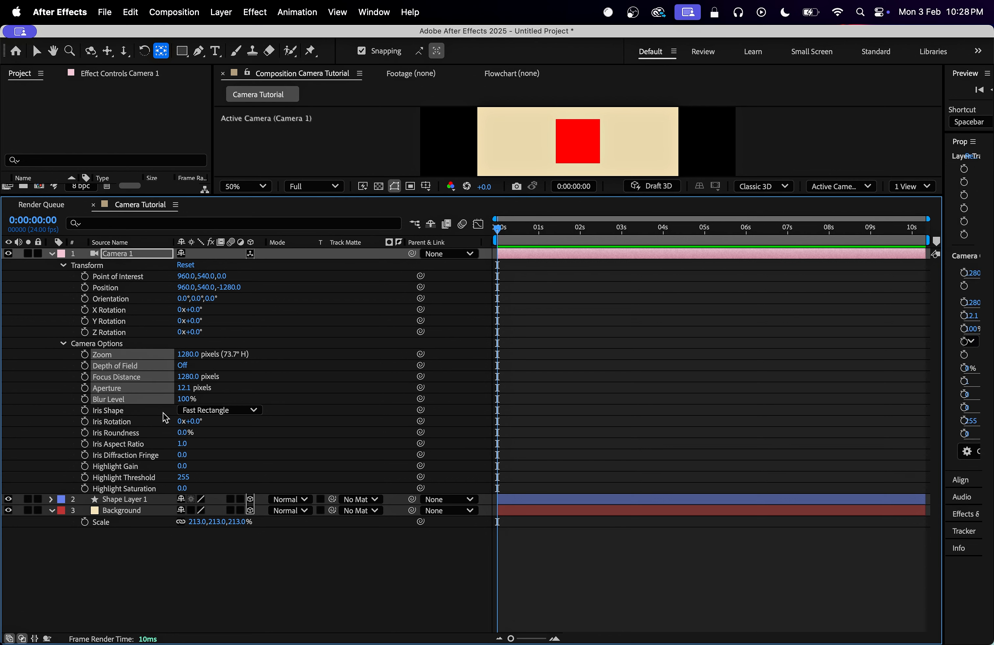
pyautogui.keyDown('super'); pyautogui.click(144, 400); pyautogui.keyUp('super')
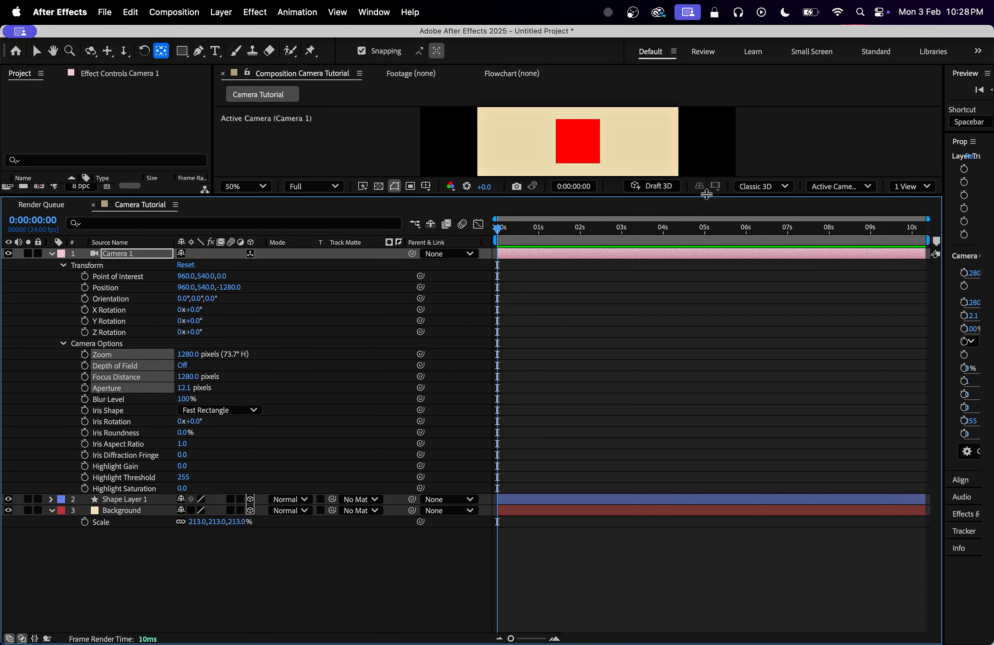
# Enlarge the composition viewer by shrinking the timeline panel and set Camera 1's Zoom to 1448 pixels.
pyautogui.moveTo(706, 196); pyautogui.dragTo(706, 329)
pyautogui.click(304, 503)
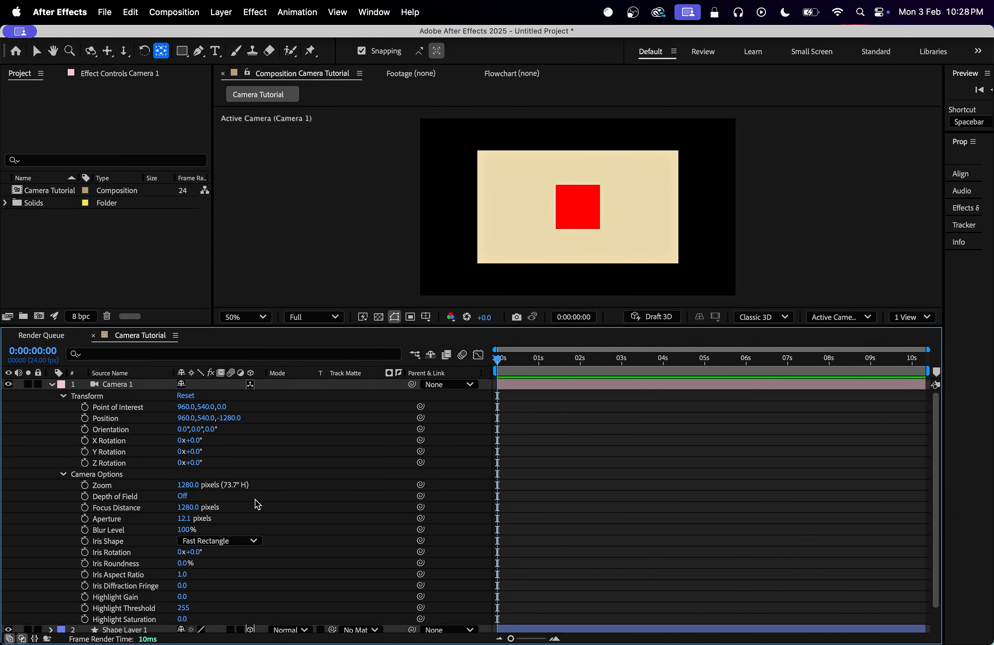
pyautogui.moveTo(192, 485); pyautogui.dragTo(322, 507)
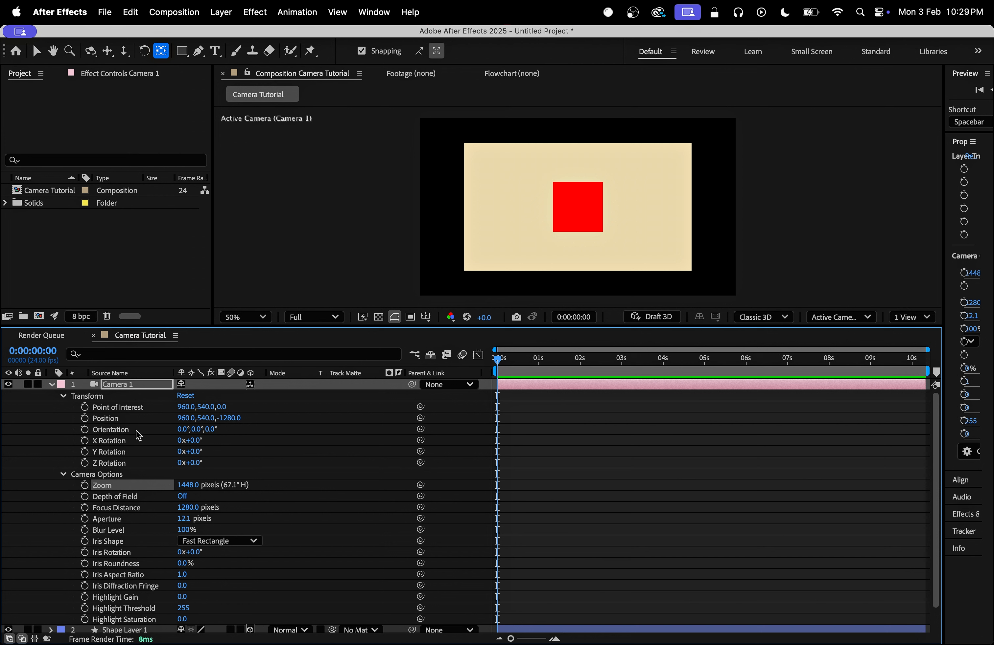
# Try raising Camera 1's Zoom to 1645 pixels, undo the Zoom changes and deselect the camera.
pyautogui.scroll(-2, 142, 577)
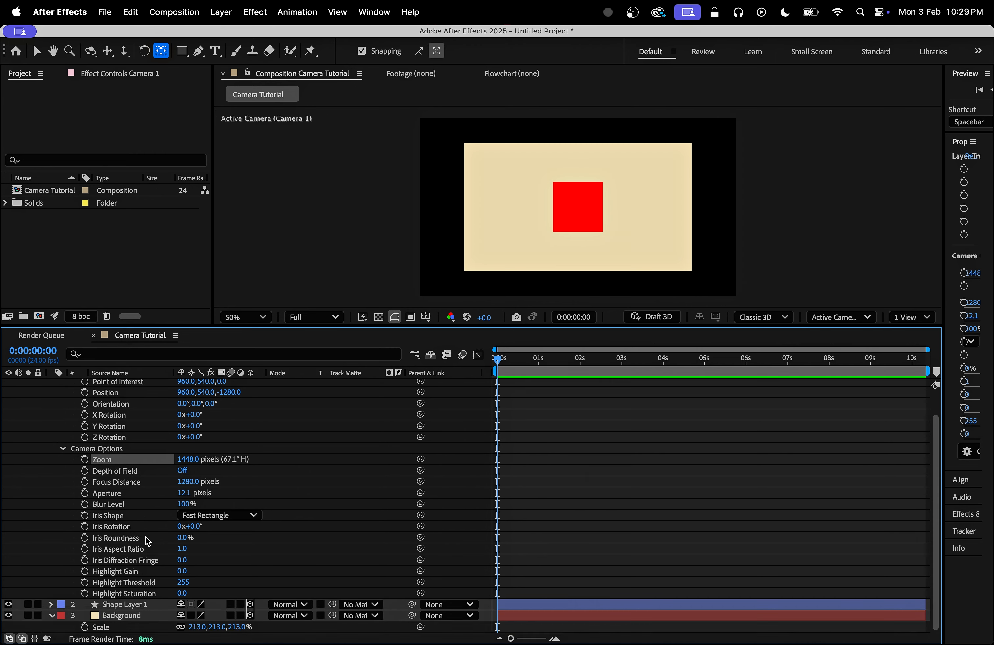
pyautogui.moveTo(192, 460); pyautogui.dragTo(343, 484)
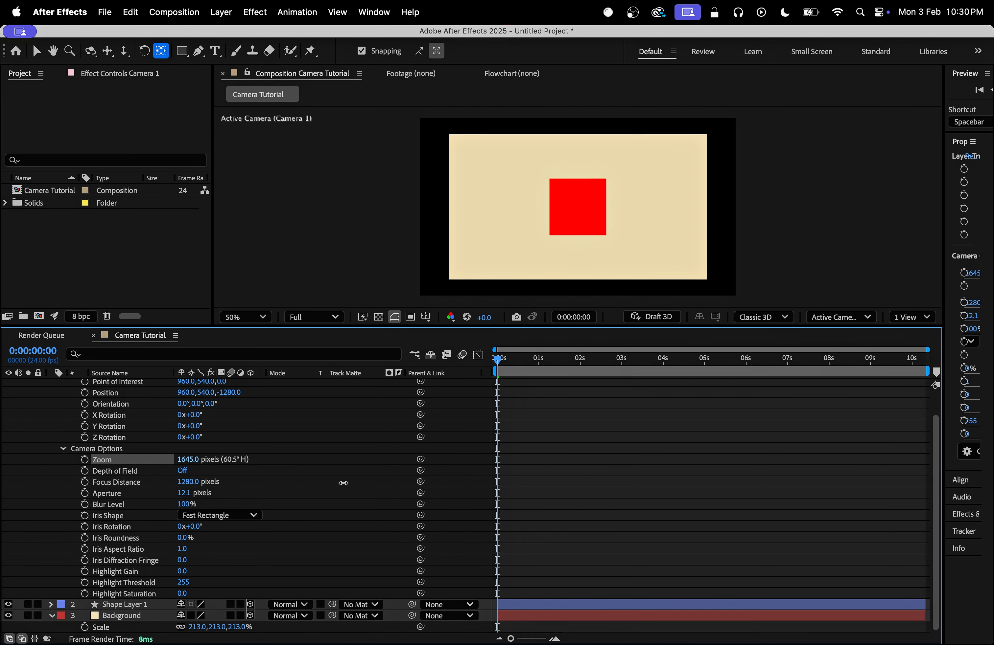
pyautogui.press('super+z')
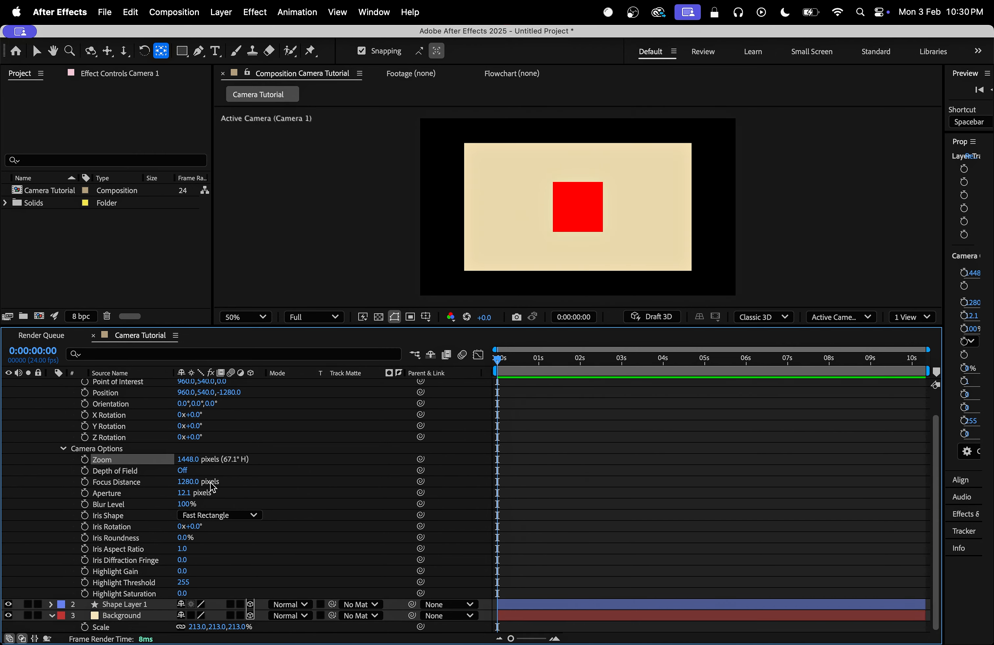
pyautogui.moveTo(188, 461)
pyautogui.mouseDown()
pyautogui.moveTo(484, 437)
pyautogui.moveTo(182, 472)
pyautogui.mouseUp()
pyautogui.press('super+z')
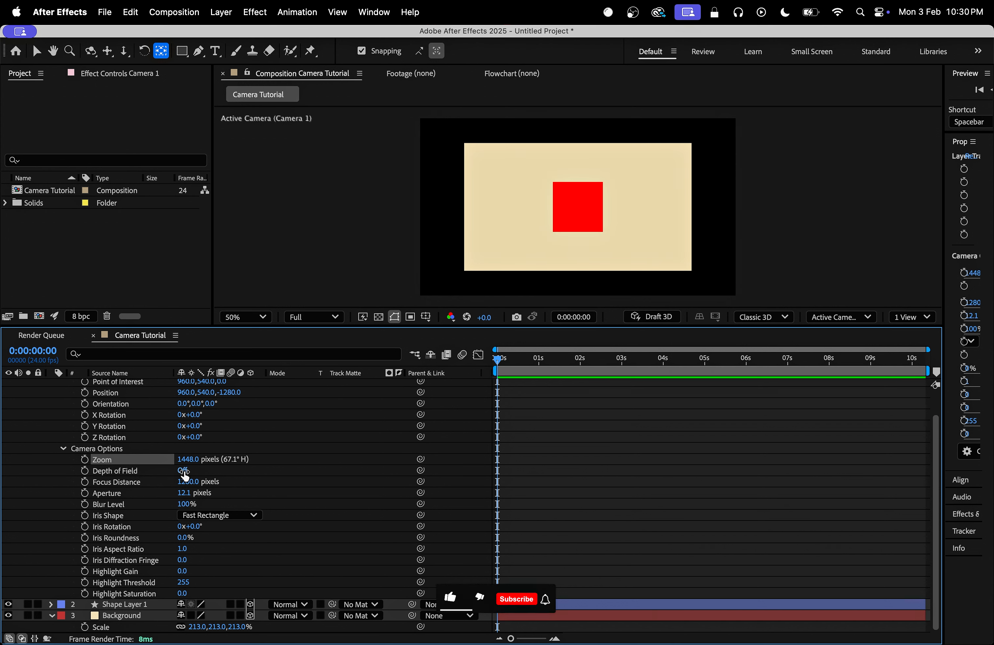
pyautogui.click(362, 488)
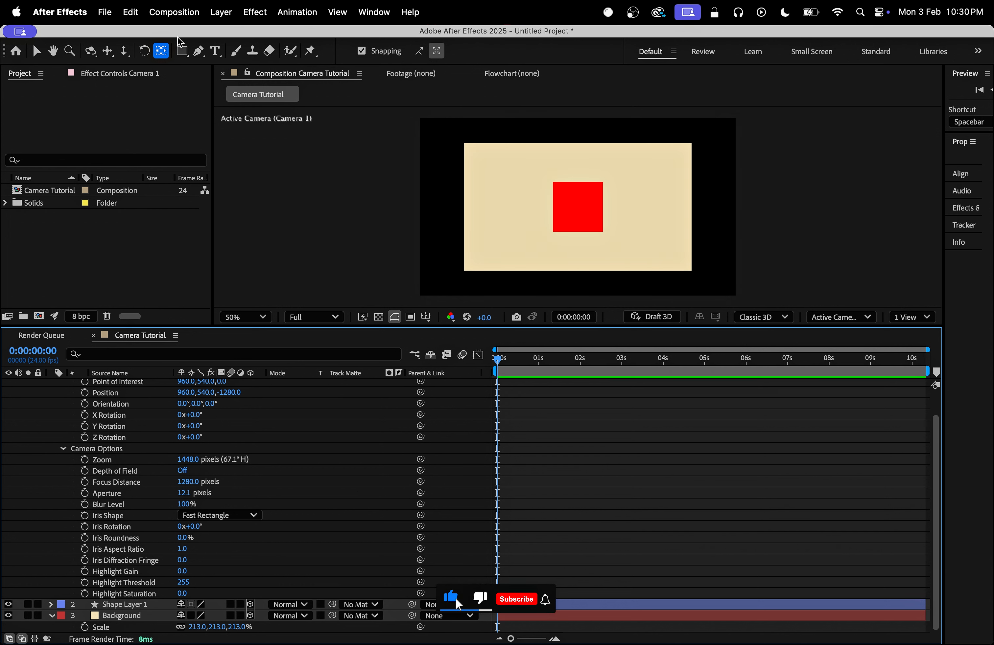
# Draw a star, a circle and a pentagon around the red square, each on its own shape layer.
pyautogui.moveTo(182, 51)
pyautogui.mouseDown()
pyautogui.moveTo(252, 91)
pyautogui.moveTo(257, 108)
pyautogui.mouseUp()
pyautogui.moveTo(473, 201); pyautogui.dragTo(506, 246)
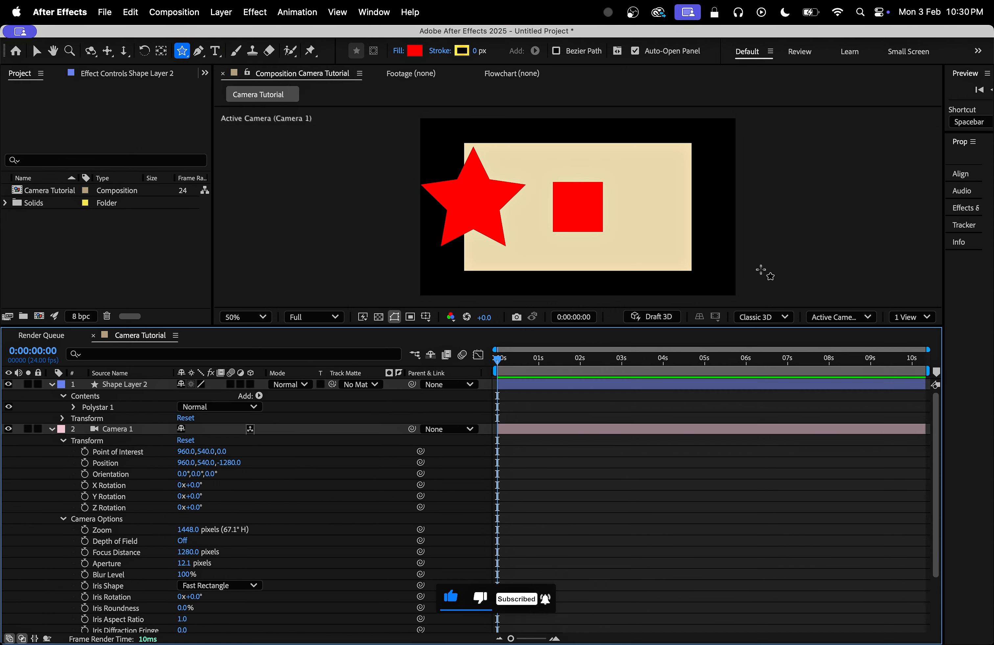
pyautogui.click(573, 127)
pyautogui.press('q')
pyautogui.moveTo(661, 137); pyautogui.dragTo(721, 197)
pyautogui.press('q')
pyautogui.moveTo(646, 225); pyautogui.dragTo(667, 253)
# Fill the pentagon with dark red 430000, the circle with magenta and the star with lime green.
pyautogui.click(414, 50)
pyautogui.click(239, 548)
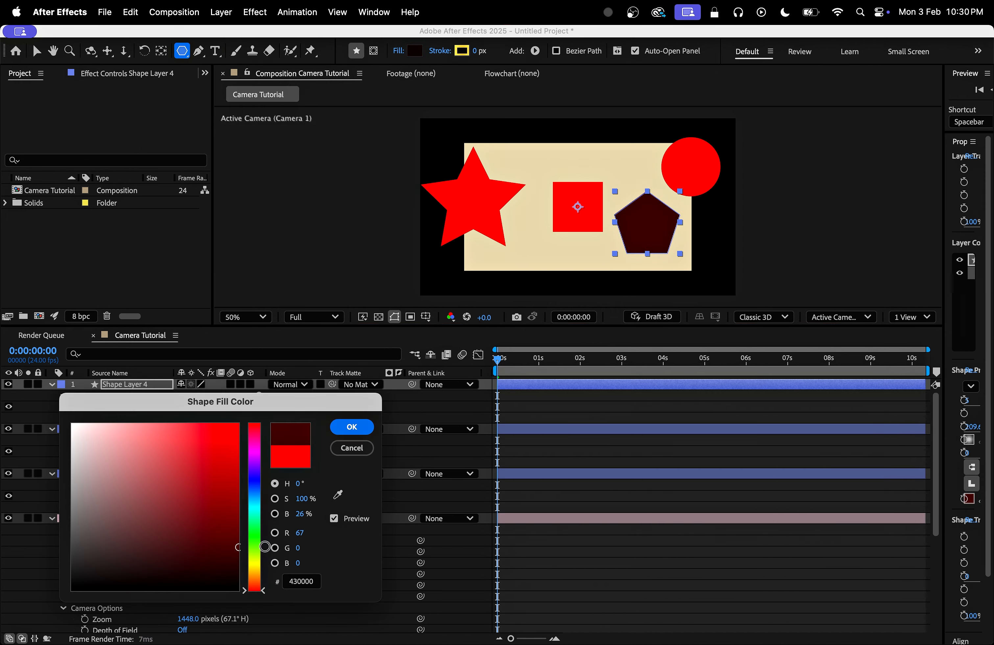
pyautogui.click(352, 427)
pyautogui.click(125, 429)
pyautogui.click(414, 50)
pyautogui.click(254, 451)
pyautogui.click(352, 427)
pyautogui.click(125, 474)
pyautogui.click(415, 50)
pyautogui.click(255, 555)
pyautogui.click(352, 427)
# Collapse the shape layers' properties and move Camera 1 to the top of the layer stack.
pyautogui.press('u')
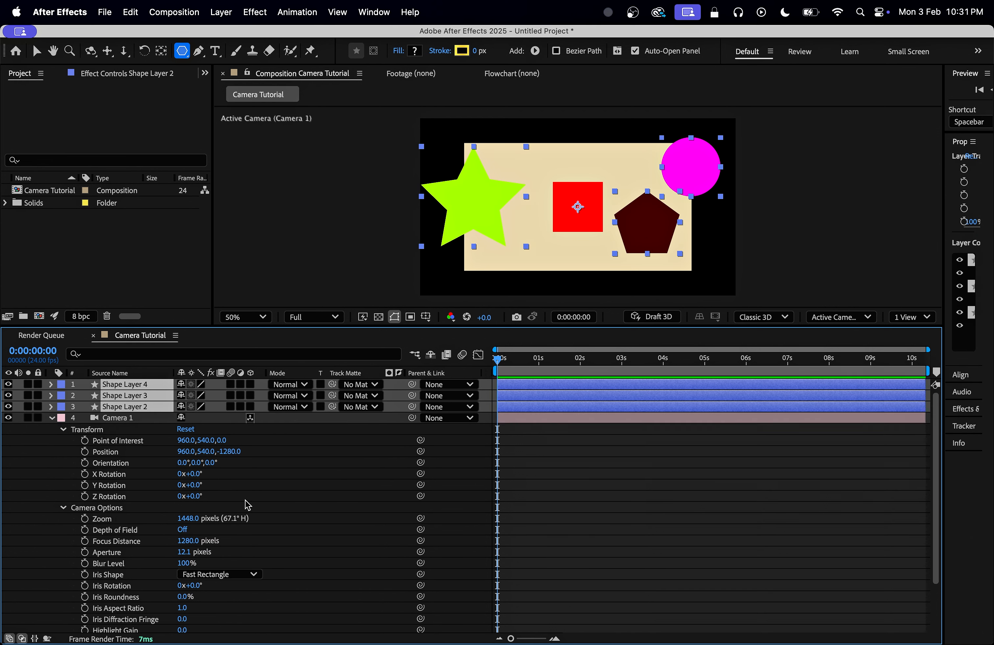
pyautogui.moveTo(117, 417); pyautogui.dragTo(117, 381)
# Make Shape Layers 2, 3 and 4 three-dimensional and turn on motion blur for them.
pyautogui.click(140, 399)
pyautogui.keyDown('shift'); pyautogui.click(132, 419); pyautogui.keyUp('shift')
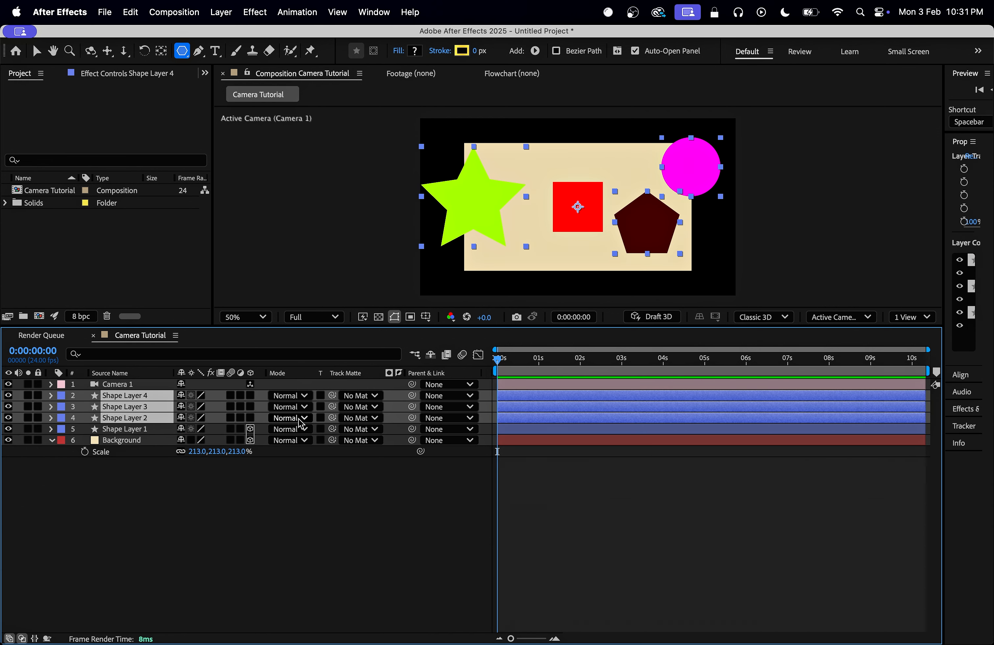
pyautogui.click(250, 417)
pyautogui.click(230, 418)
pyautogui.click(163, 491)
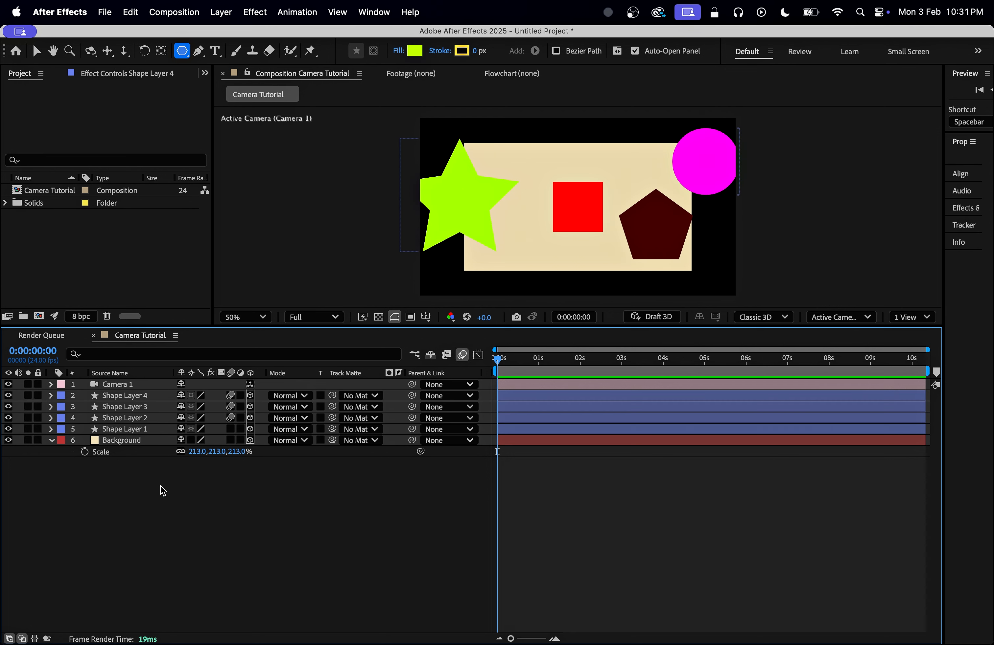
# Select the pentagon's layer and switch the composition viewer to the 2 Views layout.
pyautogui.click(151, 398)
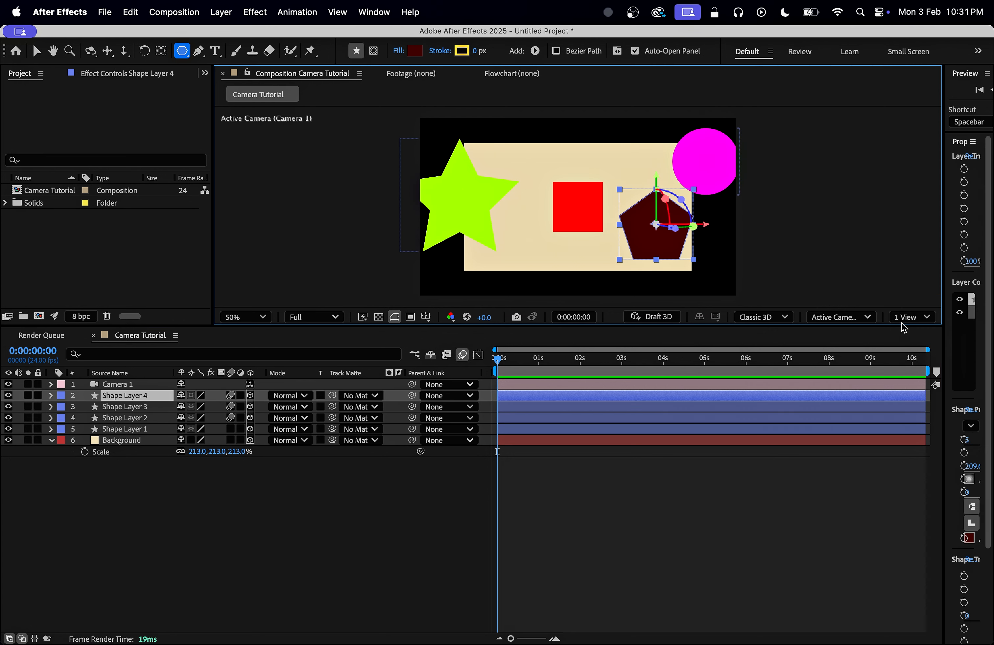
pyautogui.click(912, 317)
pyautogui.click(924, 353)
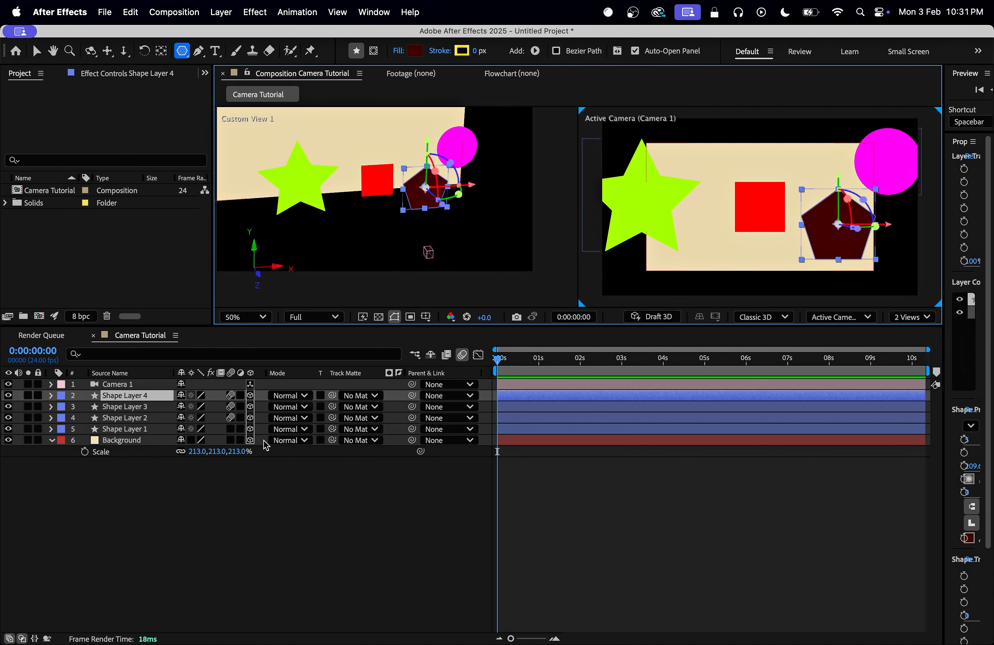
# Push the green star back in depth toward the background in Custom View 1.
pyautogui.press('v')
pyautogui.click(335, 214)
pyautogui.moveTo(335, 188)
pyautogui.mouseDown()
pyautogui.moveTo(367, 215)
pyautogui.moveTo(417, 232)
pyautogui.moveTo(267, 215)
pyautogui.mouseUp()
# Orbit Custom View 1 and push the magenta circle back in depth toward the background.
pyautogui.press('1')
pyautogui.press('v')
pyautogui.click(419, 177)
pyautogui.moveTo(448, 177); pyautogui.dragTo(264, 170)
pyautogui.press('q')
pyautogui.press('q')
pyautogui.moveTo(501, 246); pyautogui.dragTo(493, 248)
pyautogui.moveTo(491, 249)
pyautogui.mouseDown()
pyautogui.moveTo(455, 228)
pyautogui.moveTo(537, 255)
pyautogui.mouseUp()
pyautogui.press('super+z')
pyautogui.press('super+z')
# Bring the dark red pentagon forward toward the camera and lower it slightly in the active camera view.
pyautogui.press('1')
pyautogui.press('v')
pyautogui.click(455, 229)
pyautogui.moveTo(909, 191); pyautogui.dragTo(912, 215)
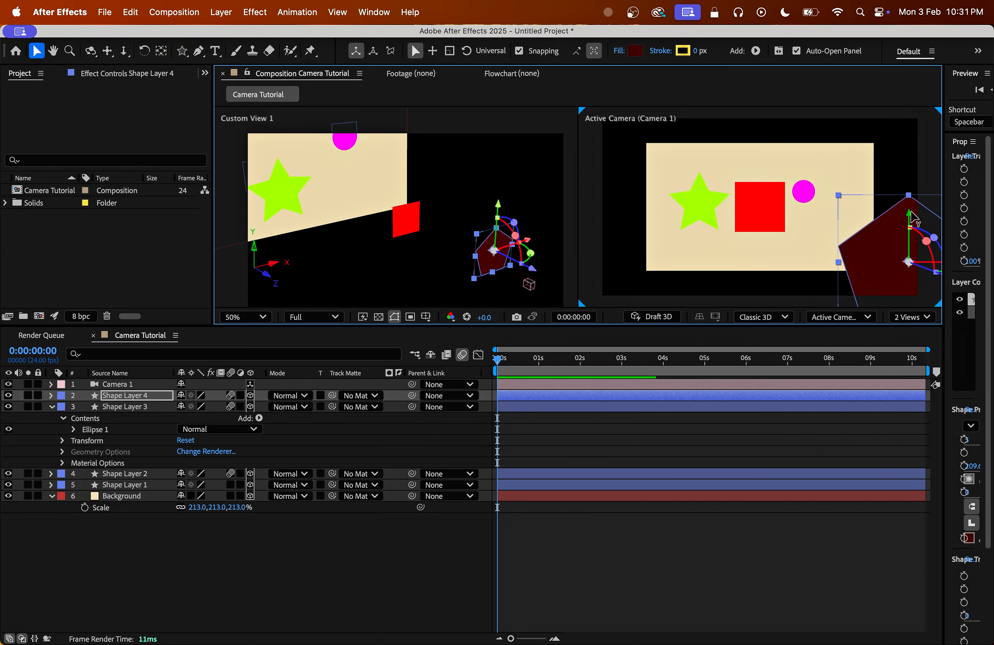
# Return the composition viewer to the 1 View layout and scale the Background layer up to 335%.
pyautogui.click(911, 317)
pyautogui.click(907, 333)
pyautogui.click(122, 497)
pyautogui.moveTo(195, 507); pyautogui.dragTo(247, 507)
pyautogui.click(197, 550)
# Spread the shapes apart in the active camera view by moving the magenta circle right and the green star left.
pyautogui.click(622, 191)
pyautogui.moveTo(670, 192); pyautogui.dragTo(701, 191)
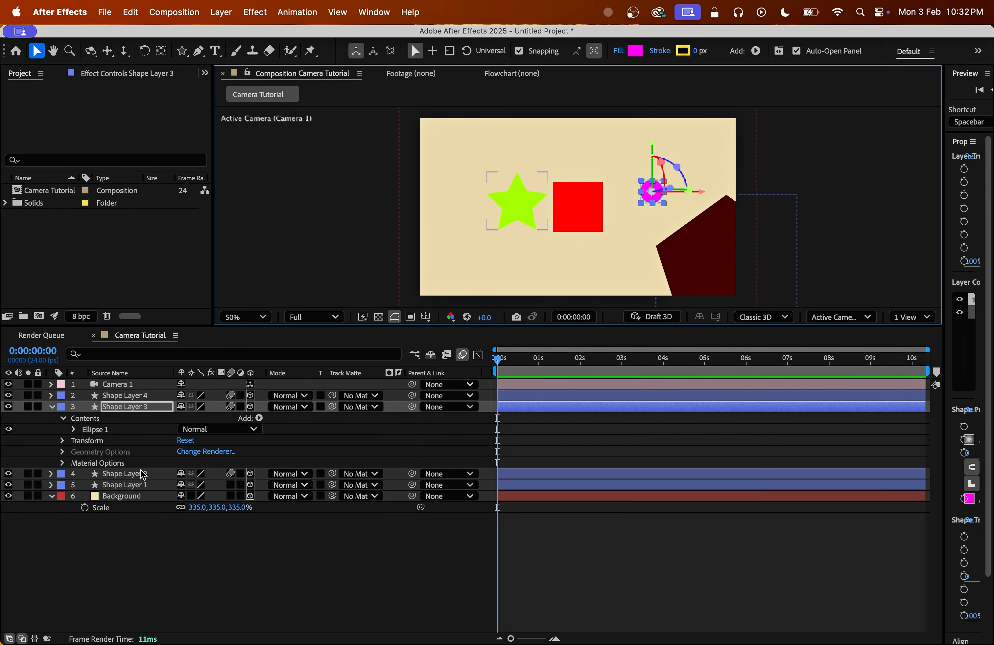
pyautogui.click(143, 475)
pyautogui.moveTo(570, 209); pyautogui.dragTo(522, 208)
pyautogui.click(257, 596)
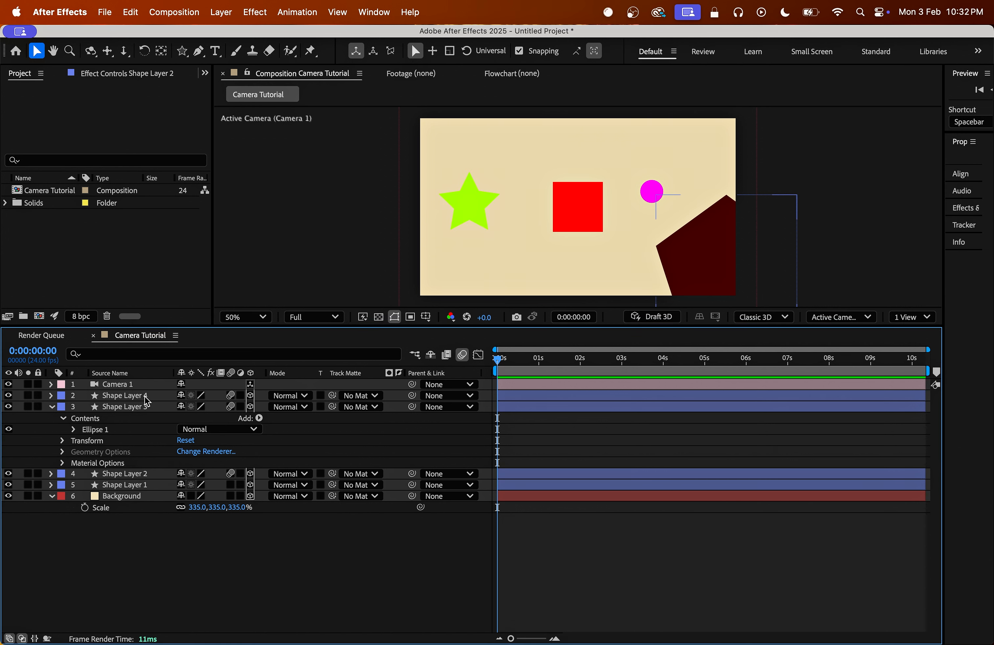
# Collapse the circle's layer, reveal the Camera Options of Camera 1 and turn Depth of Field on.
pyautogui.click(51, 407)
pyautogui.click(100, 406)
pyautogui.click(130, 385)
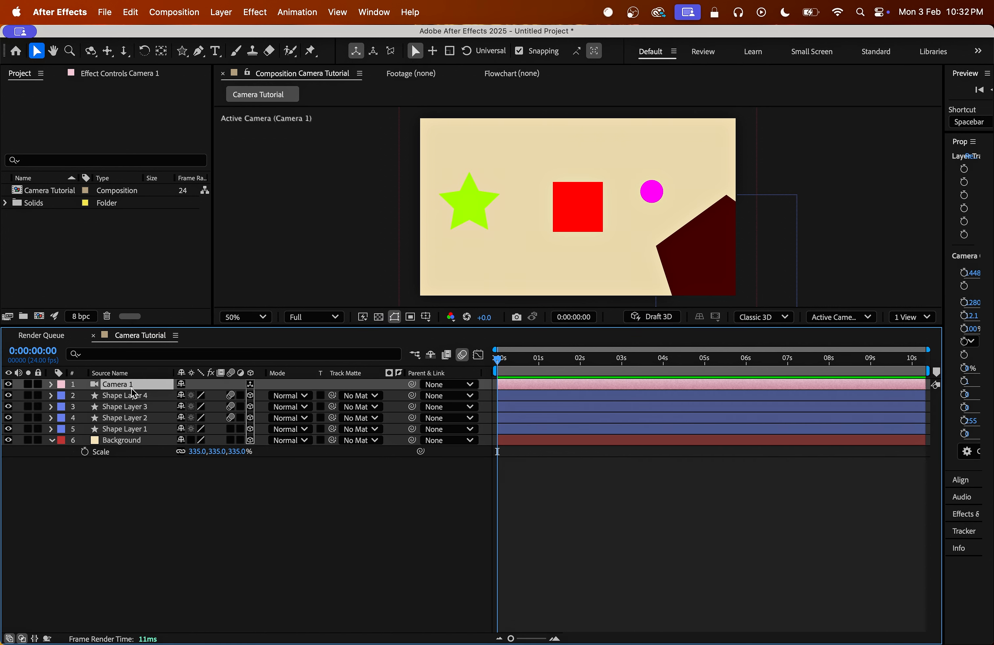
pyautogui.press('a')
pyautogui.press('a')
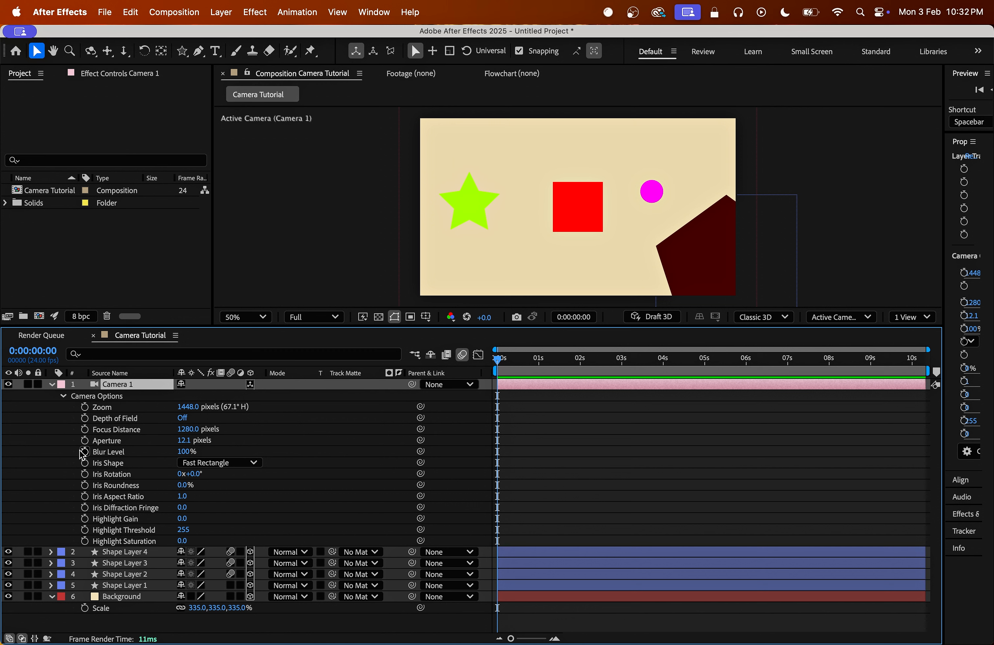
pyautogui.click(184, 418)
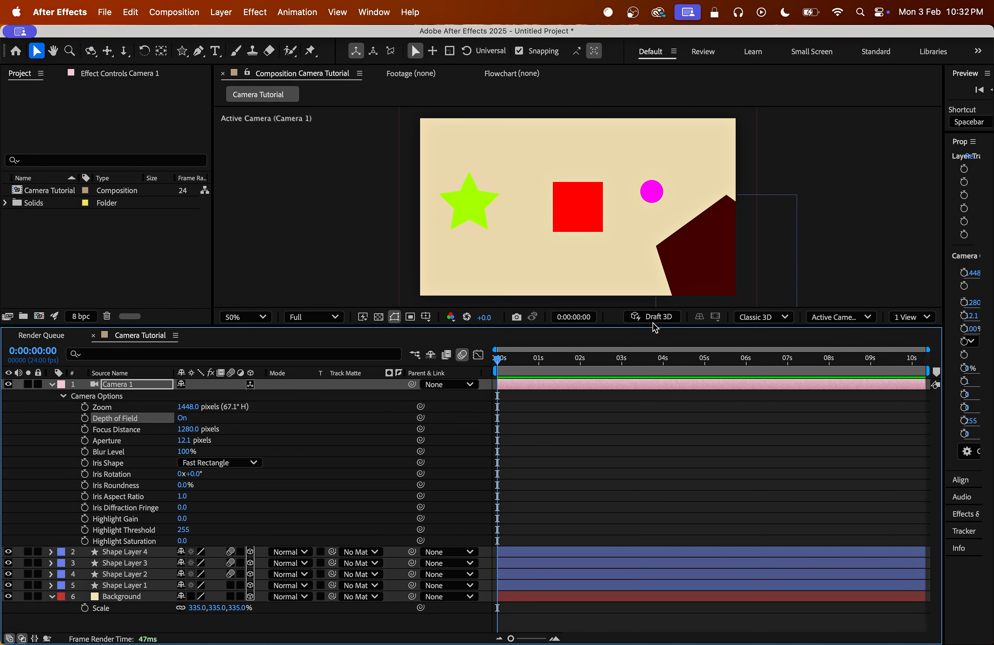
pyautogui.scroll(4, 587, 208)
pyautogui.scroll(-4, 587, 208)
# Apply a Fill effect to the Background layer and set its color to near-black 0F0000.
pyautogui.click(118, 599)
pyautogui.hotkey('ctrl', 'space')
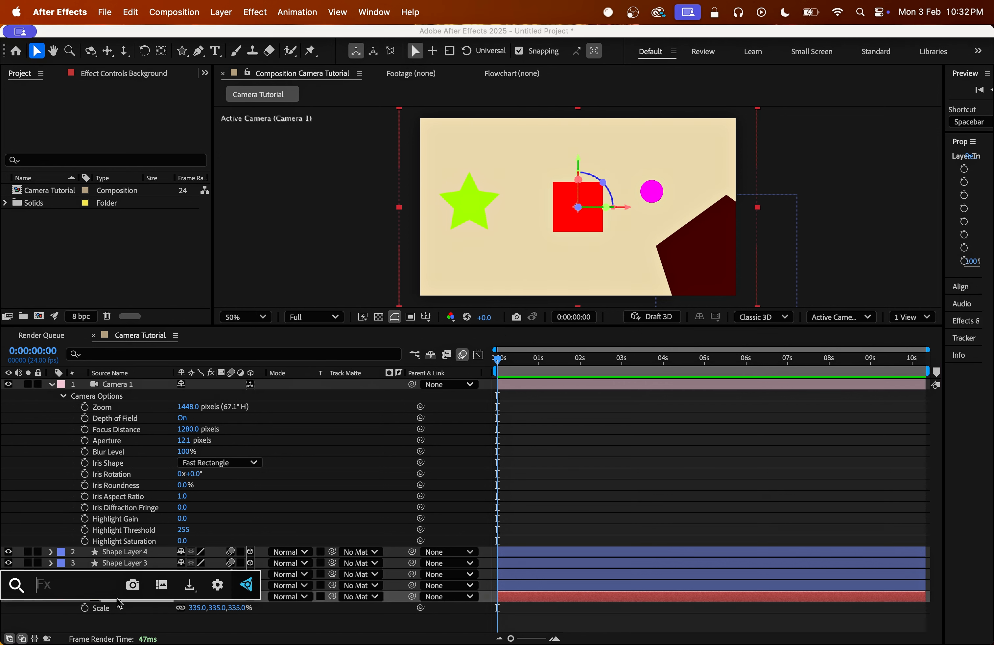
pyautogui.write('fill')
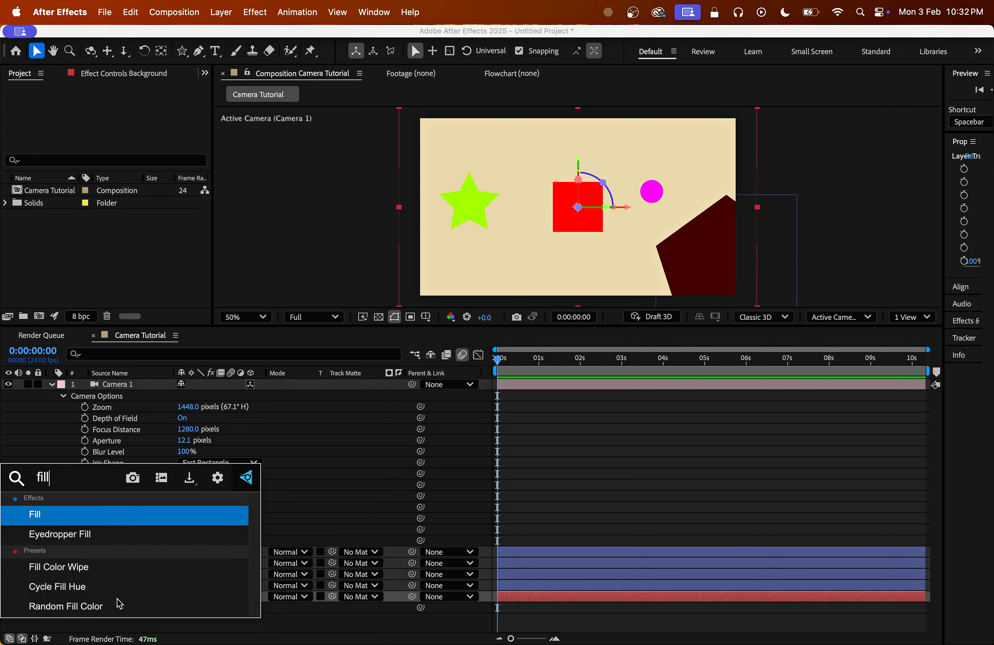
pyautogui.press('Return')
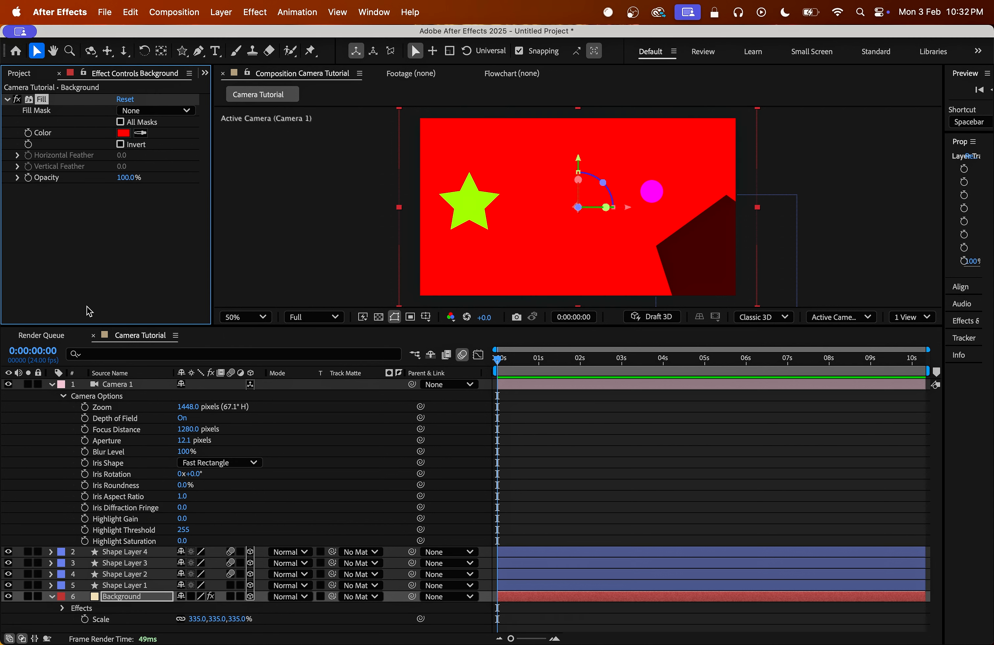
pyautogui.click(124, 133)
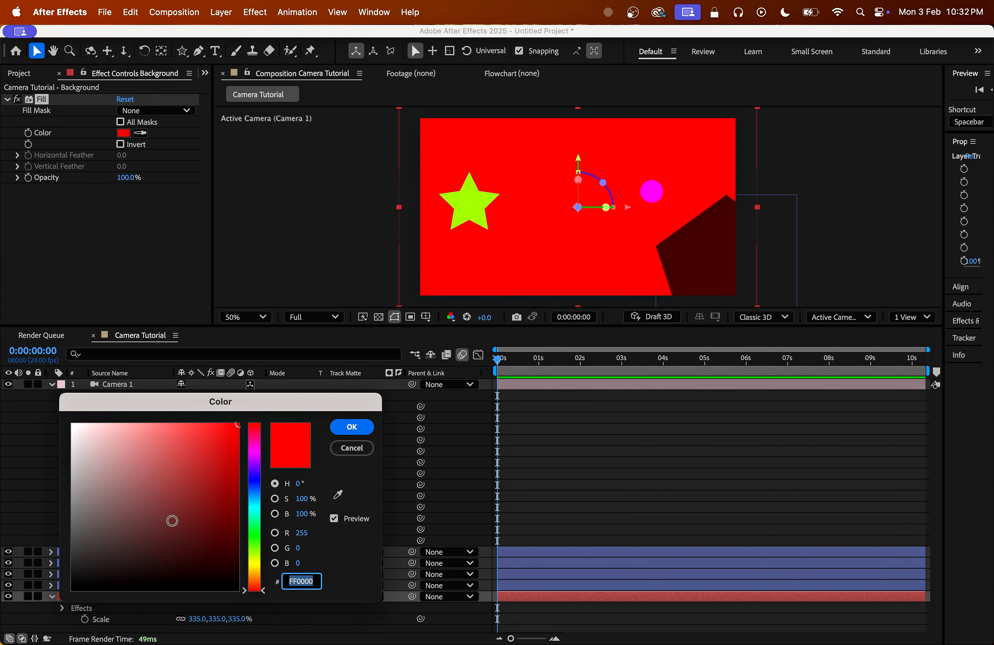
pyautogui.moveTo(189, 515)
pyautogui.mouseDown()
pyautogui.moveTo(279, 559)
pyautogui.moveTo(289, 582)
pyautogui.mouseUp()
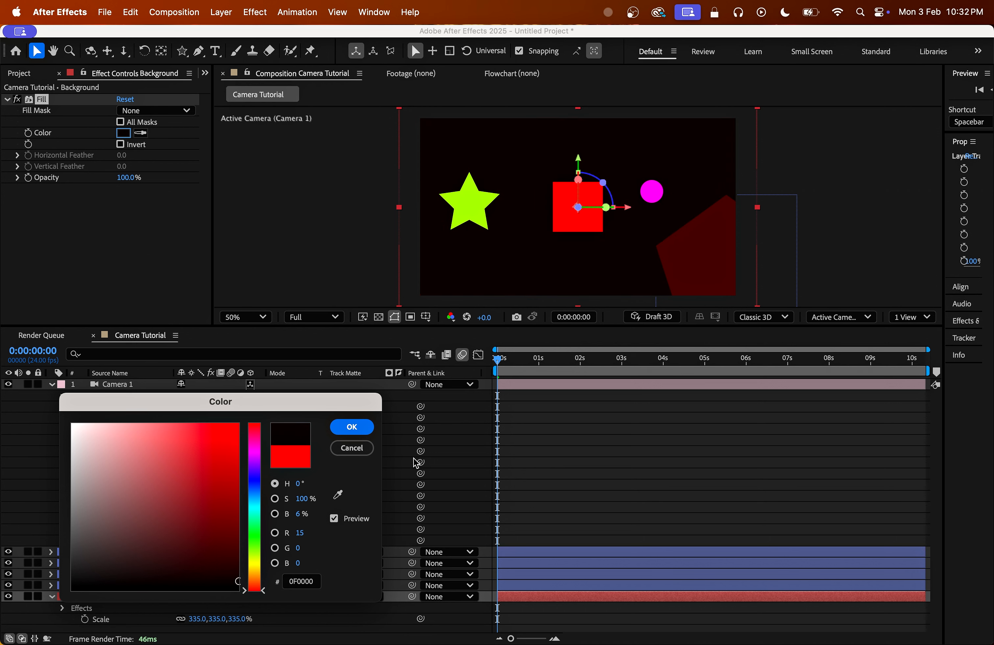
pyautogui.click(368, 434)
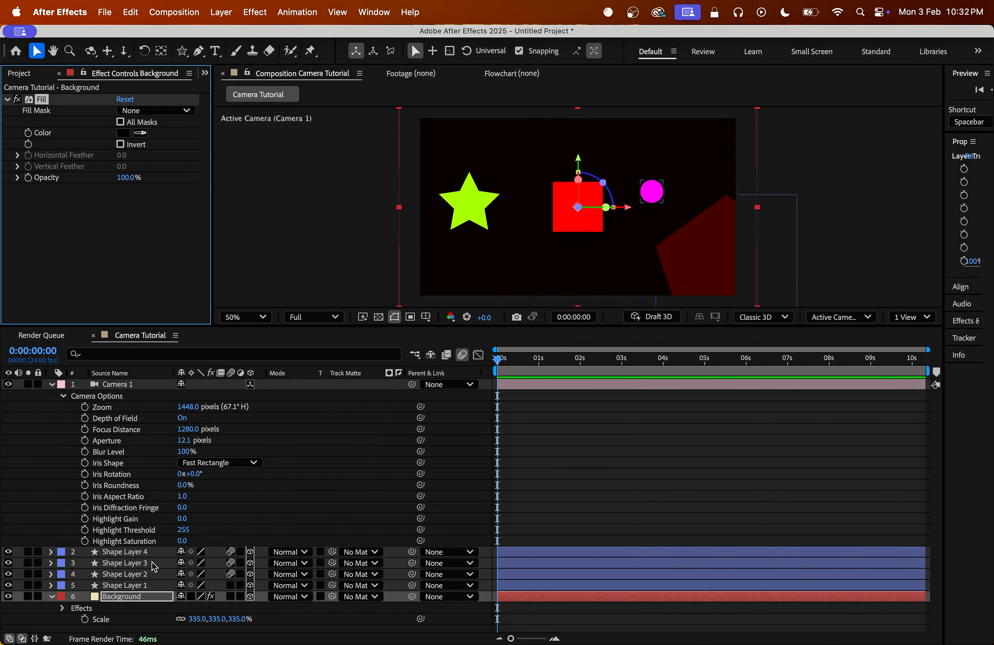
# Change the fill color of the pentagon on Shape Layer 4 to bright yellow.
pyautogui.click(144, 553)
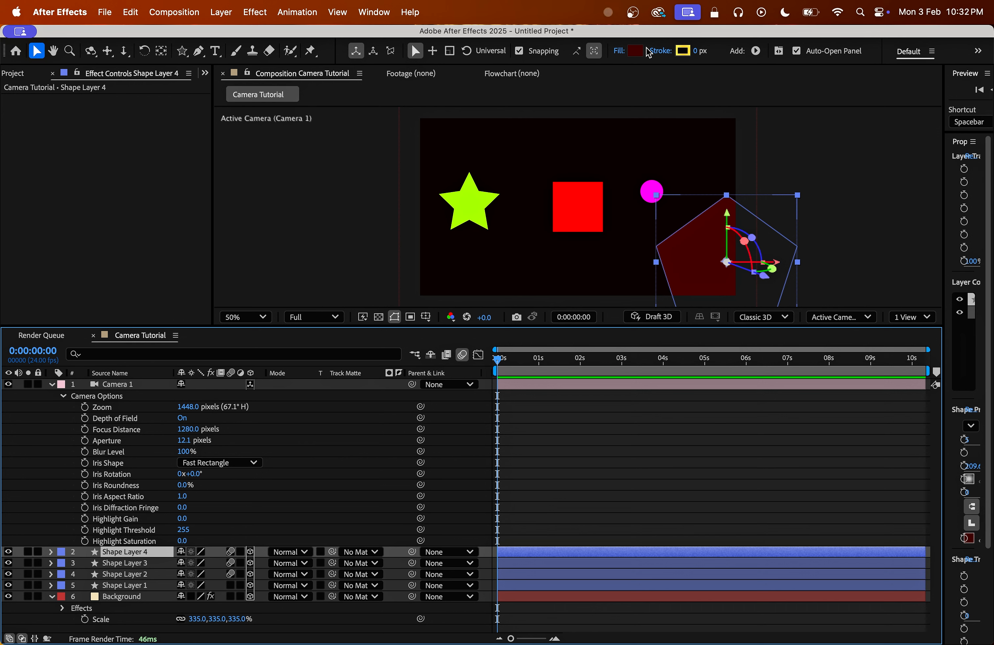
pyautogui.click(636, 51)
pyautogui.moveTo(263, 589)
pyautogui.mouseDown()
pyautogui.moveTo(262, 550)
pyautogui.moveTo(262, 570)
pyautogui.mouseUp()
pyautogui.click(217, 435)
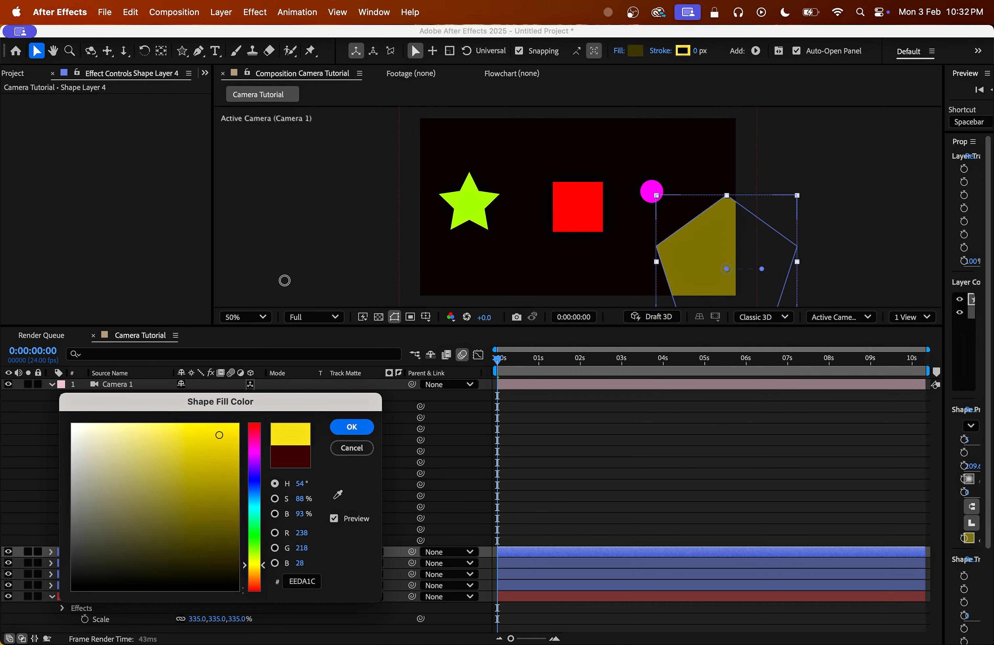
pyautogui.click(351, 428)
pyautogui.click(496, 485)
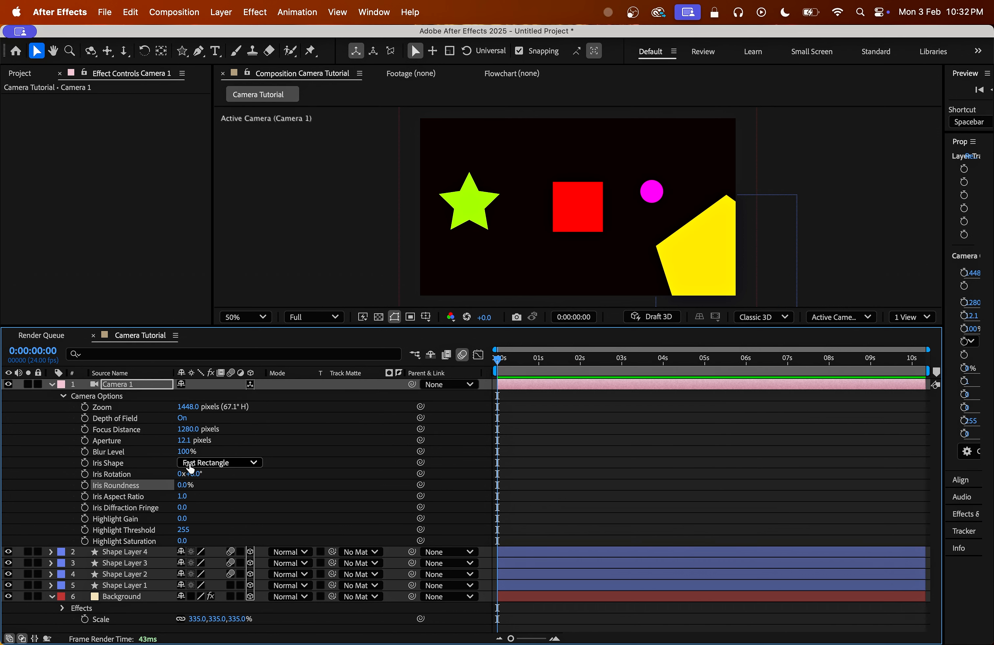
# Set the Aperture of Camera 1 to 300 pixels.
pyautogui.click(121, 442)
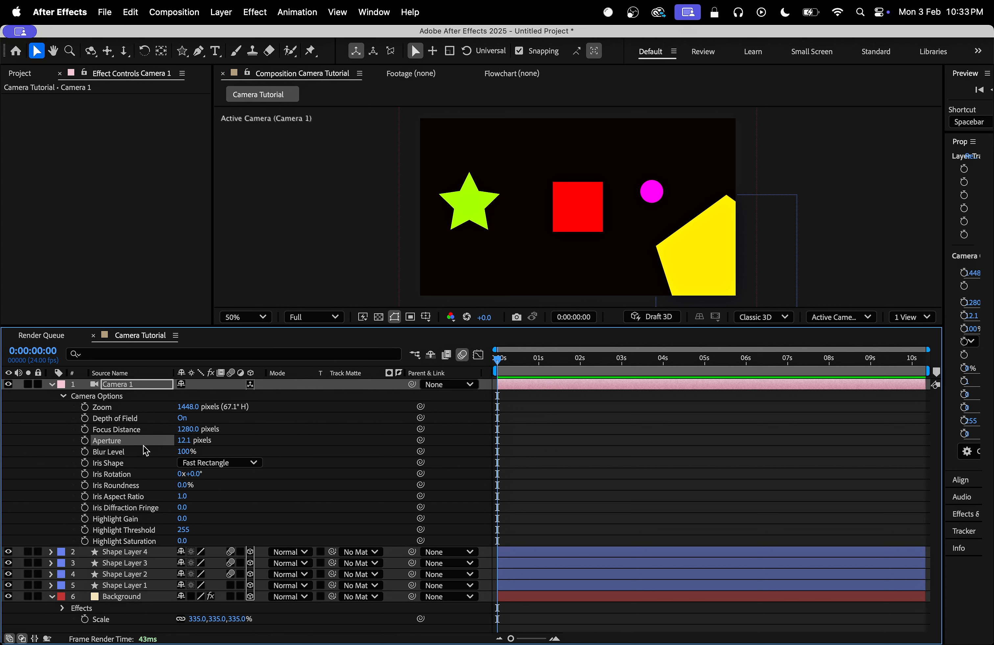
pyautogui.moveTo(187, 442); pyautogui.dragTo(226, 441)
pyautogui.press('super+z')
pyautogui.click(187, 441)
pyautogui.write('300')
pyautogui.press('Return')
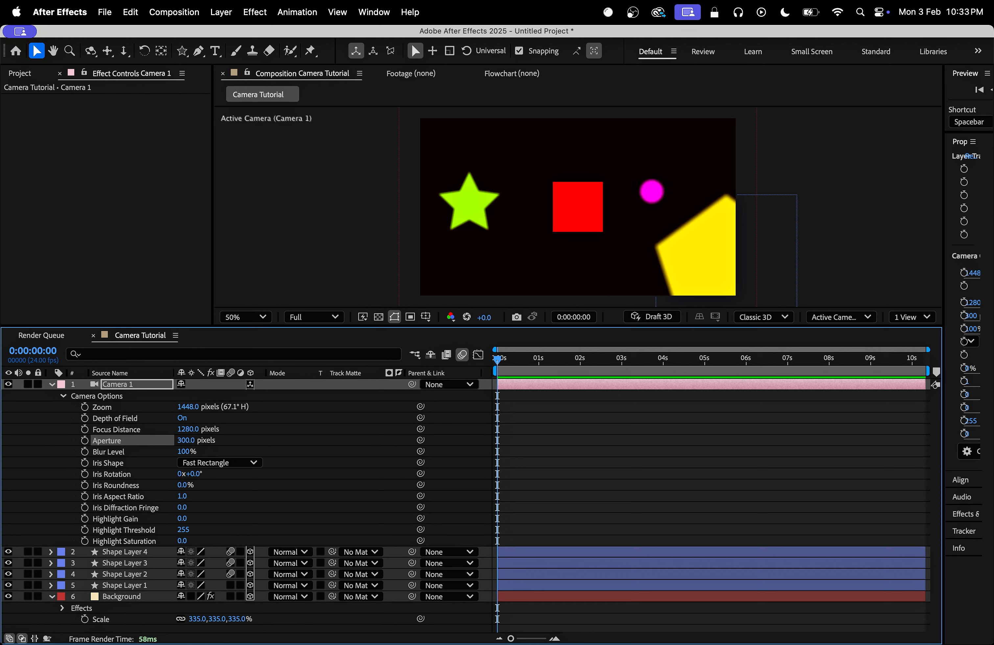
pyautogui.click(465, 471)
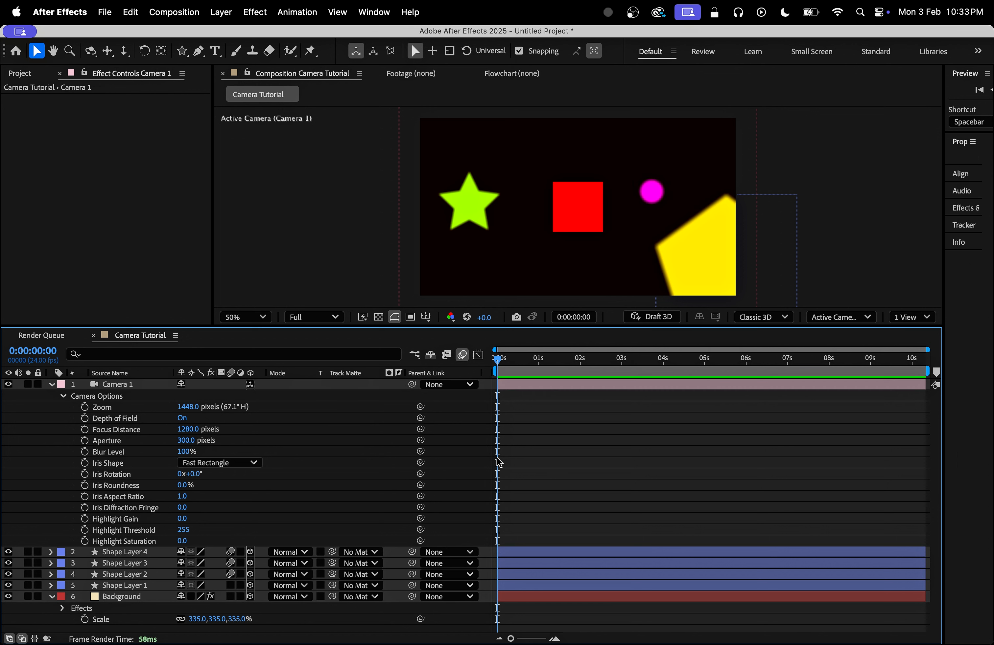
# Raise the Blur Level of Camera 1 to 504%.
pyautogui.click(472, 210)
pyautogui.click(651, 191)
pyautogui.moveTo(183, 451); pyautogui.dragTo(426, 427)
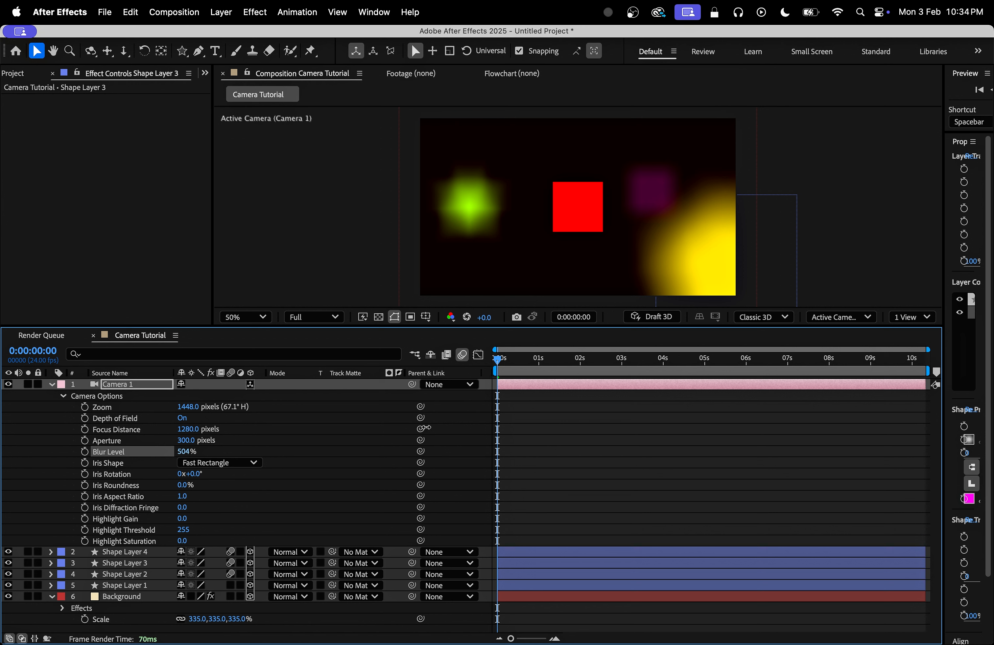
pyautogui.click(304, 453)
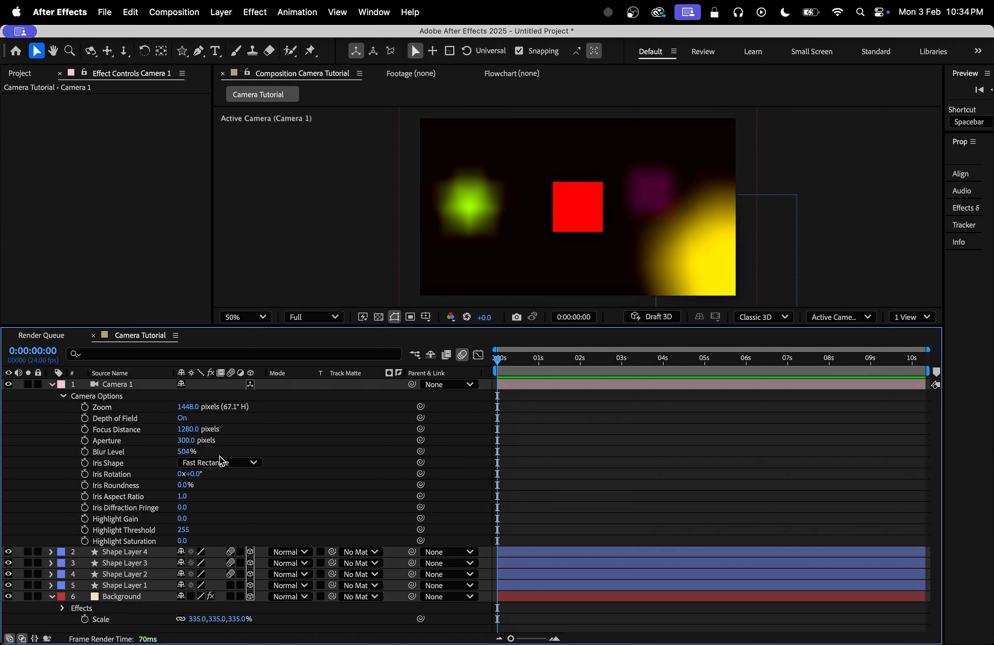
# Set the Aperture of Camera 1 to 12.5 pixels and raise its Blur Level to 761%.
pyautogui.click(191, 442)
pyautogui.write('12.5')
pyautogui.press('Return')
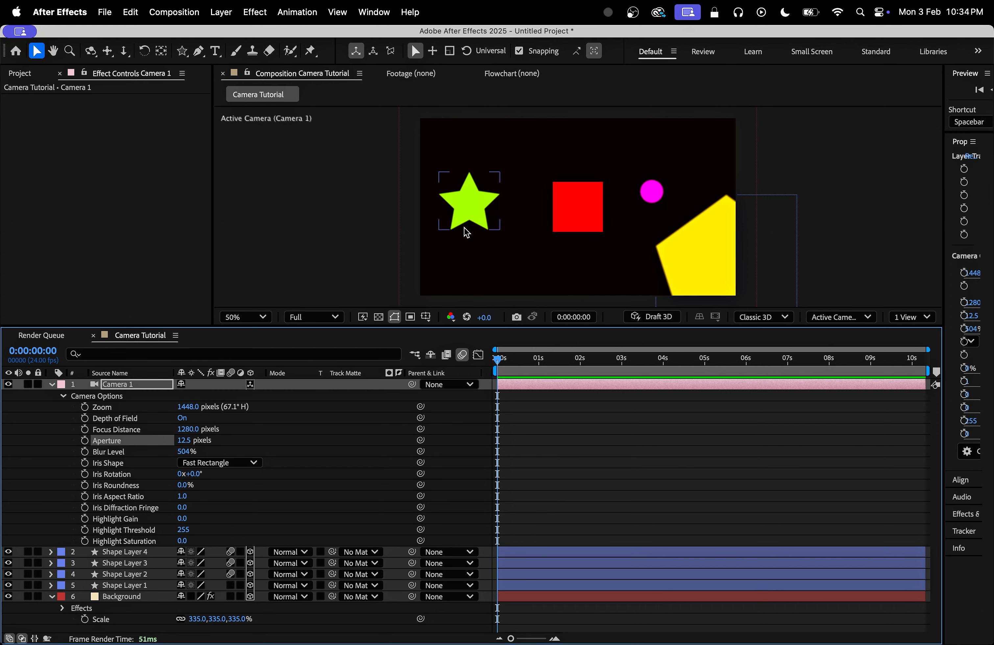
pyautogui.click(450, 208)
pyautogui.click(715, 254)
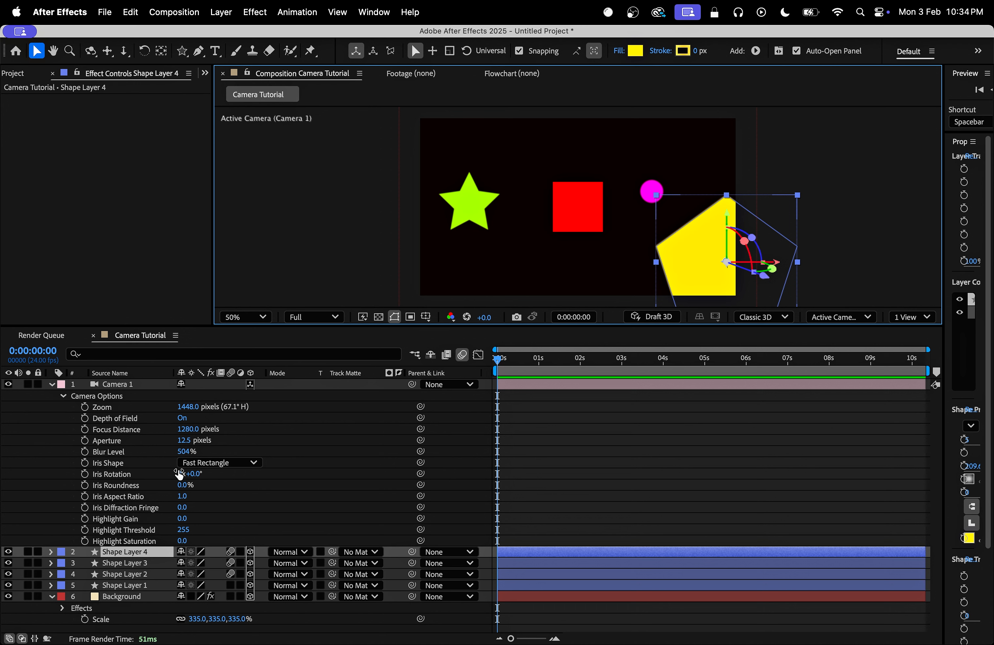
pyautogui.moveTo(186, 454); pyautogui.dragTo(354, 454)
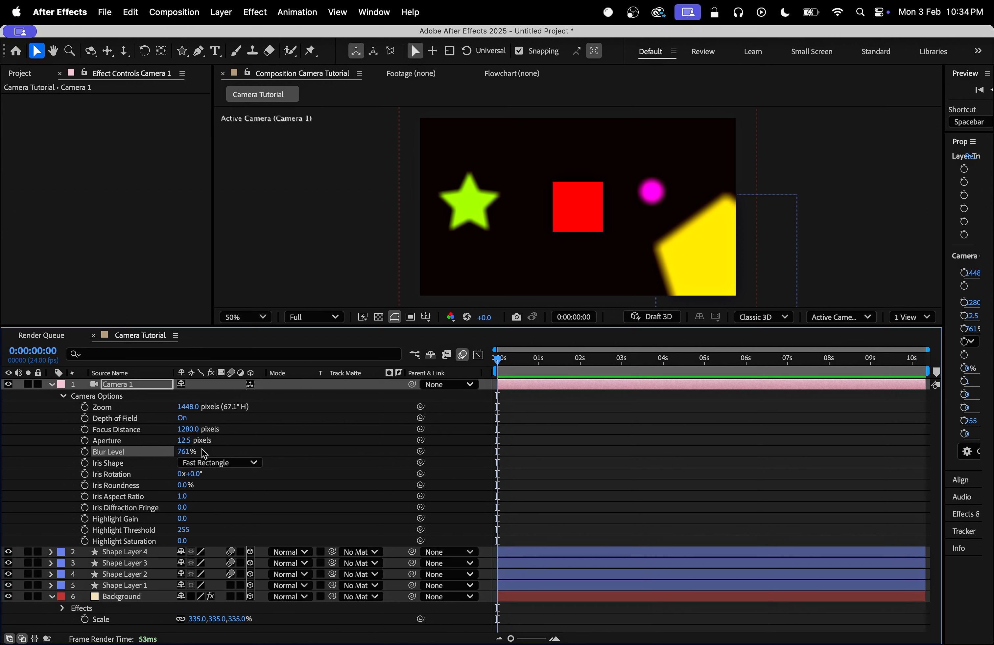
# Set the Blur Level of Camera 1 to 100% and its Aperture to 300 pixels.
pyautogui.click(183, 451)
pyautogui.write('100')
pyautogui.press('Return')
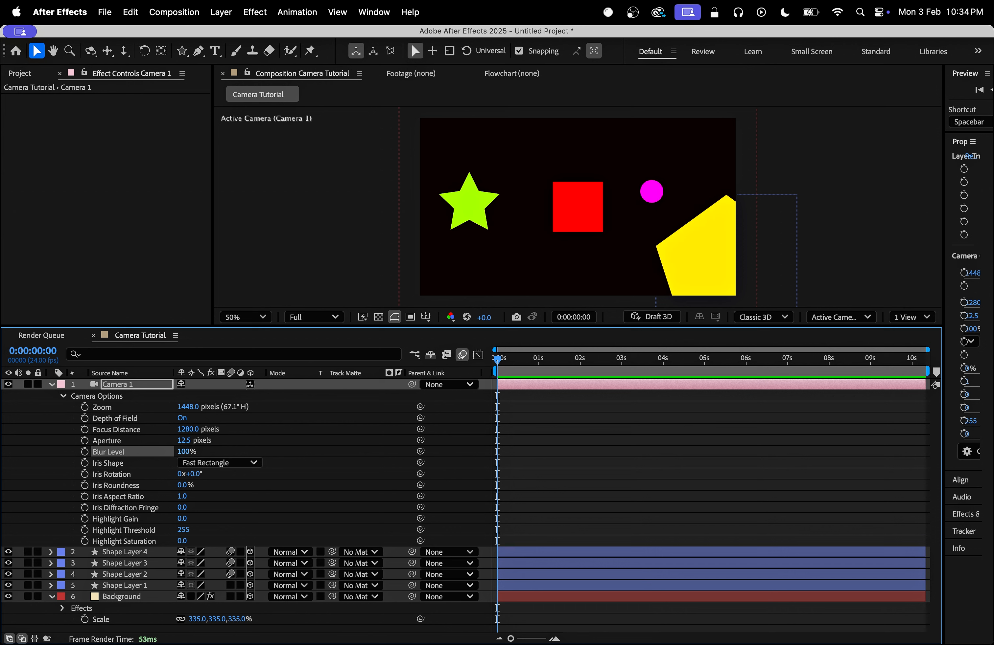
pyautogui.click(271, 456)
pyautogui.click(190, 440)
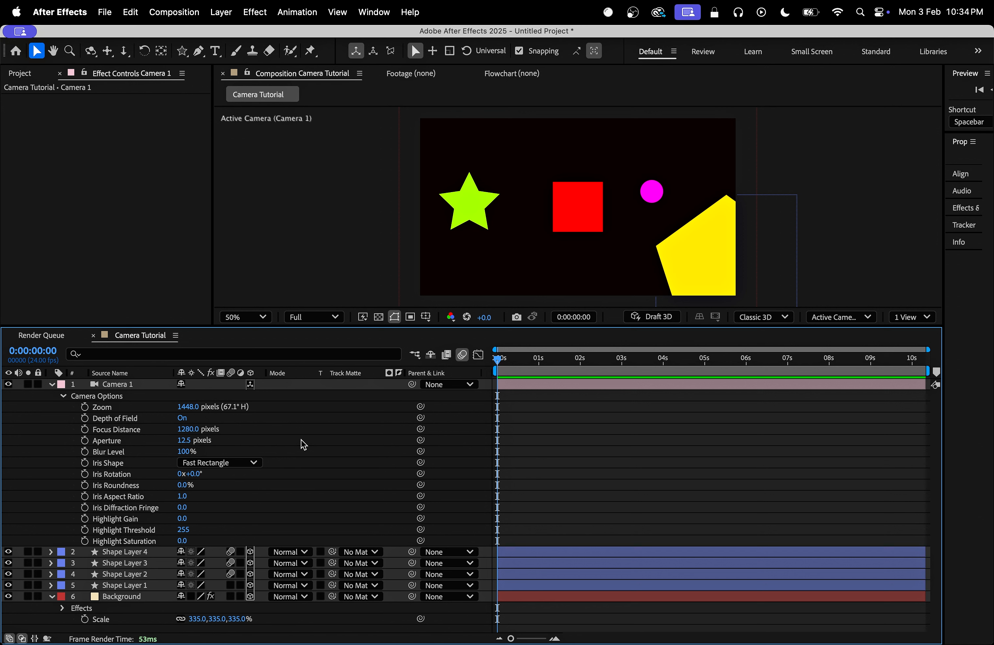
pyautogui.write('300')
pyautogui.press('Return')
pyautogui.click(508, 472)
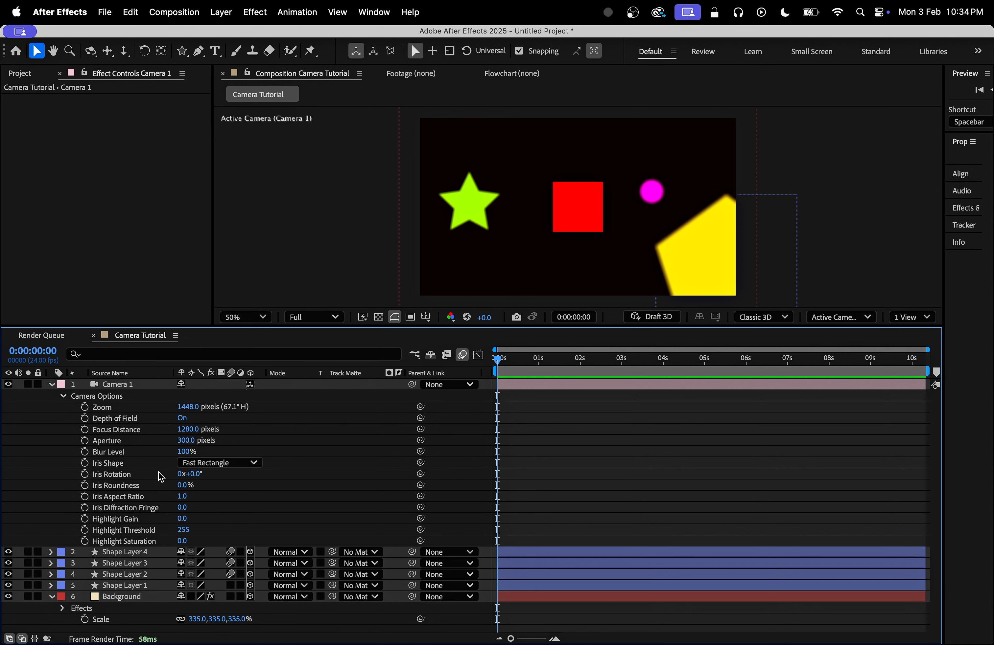
# Try a different Focus Distance for Camera 1 and undo the change.
pyautogui.click(147, 434)
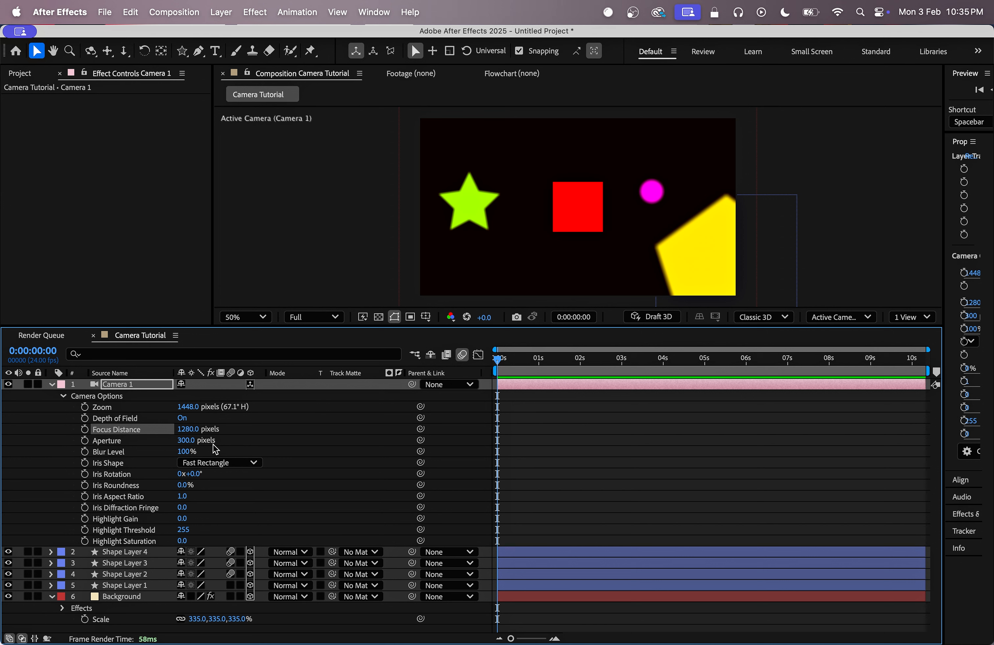
pyautogui.moveTo(187, 430); pyautogui.dragTo(352, 451)
pyautogui.press('super+z')
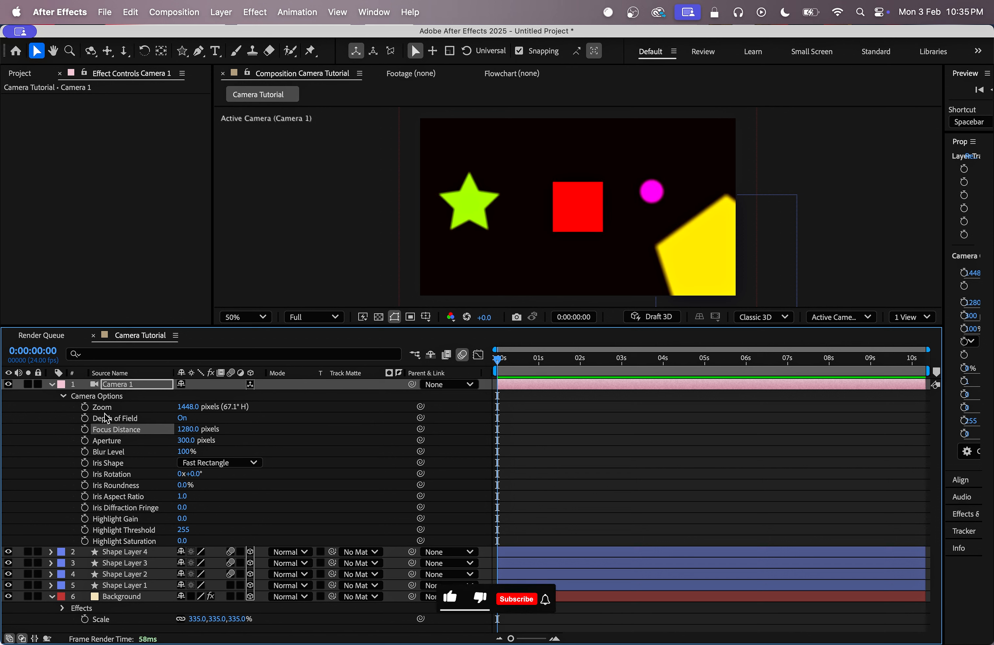
# Set the focus distance of Camera 1 to the yellow pentagon's layer, then collapse the camera's properties.
pyautogui.click(139, 386)
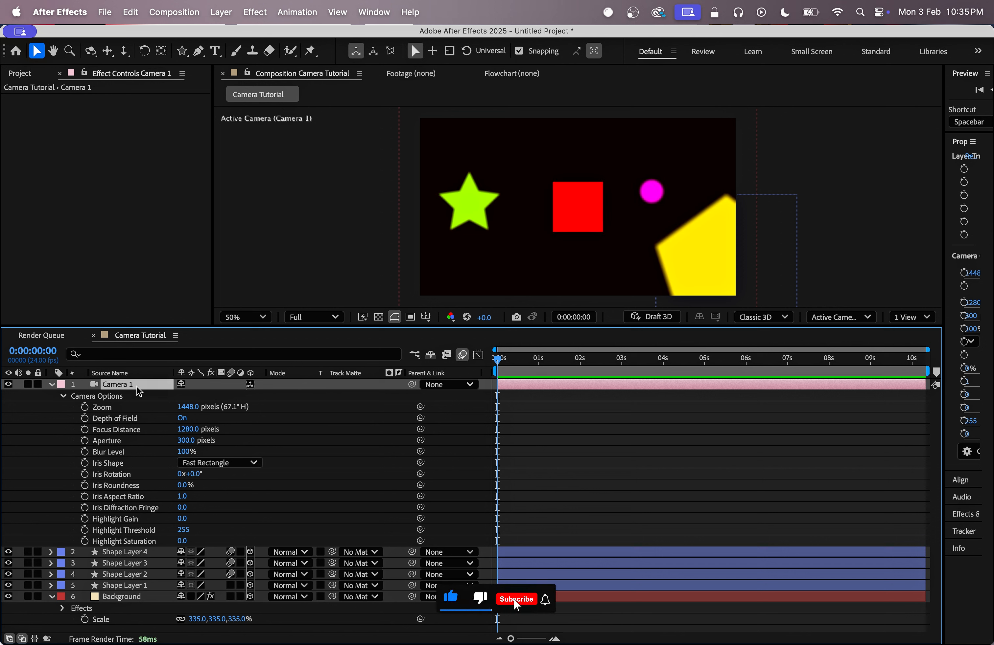
pyautogui.click(788, 264)
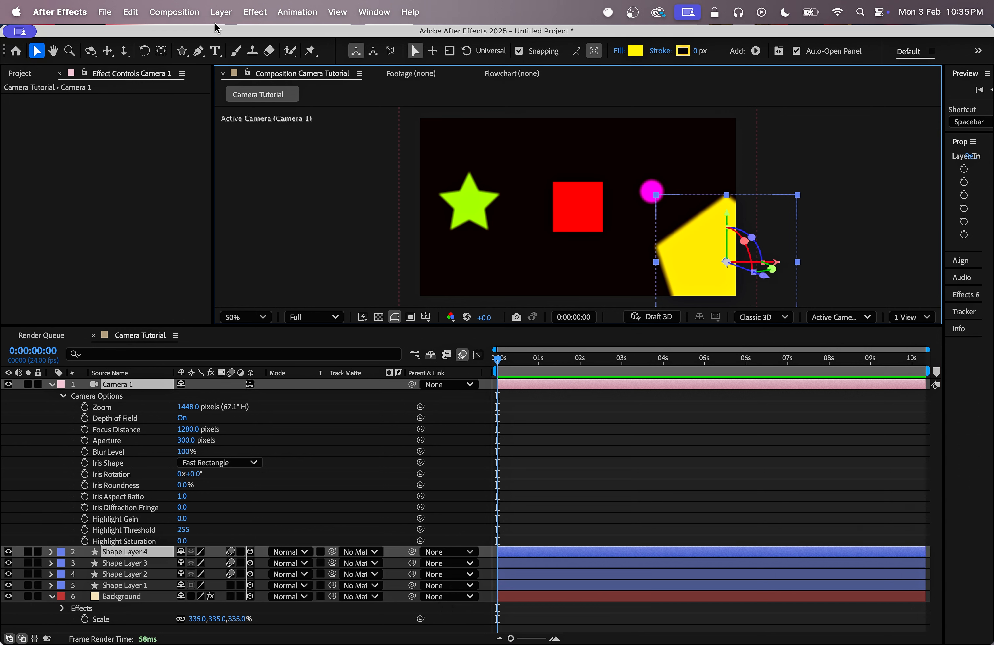
pyautogui.click(222, 14)
pyautogui.moveTo(284, 440)
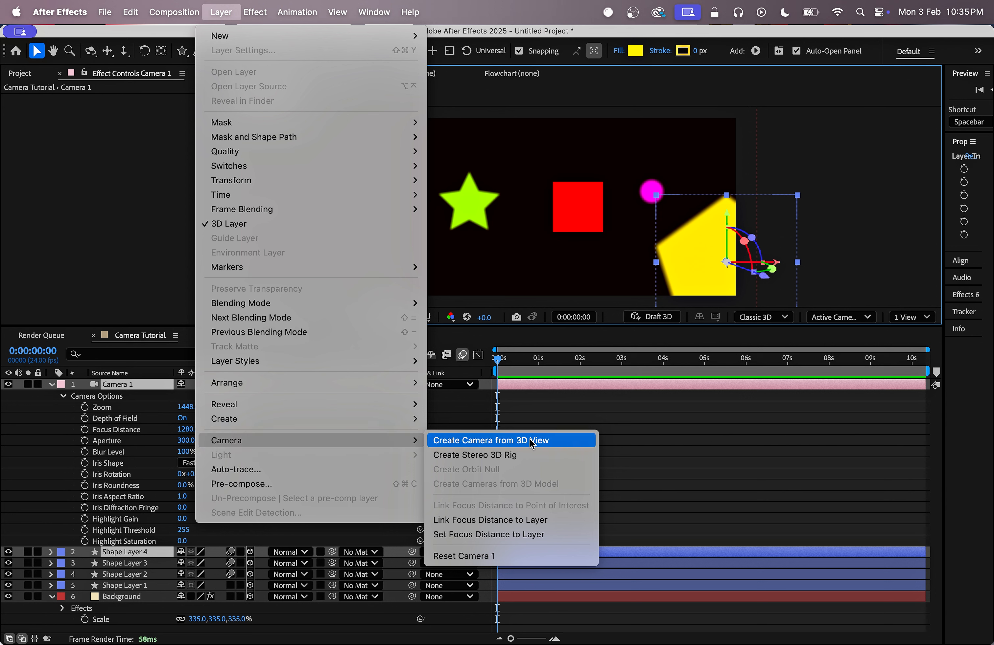
pyautogui.click(558, 535)
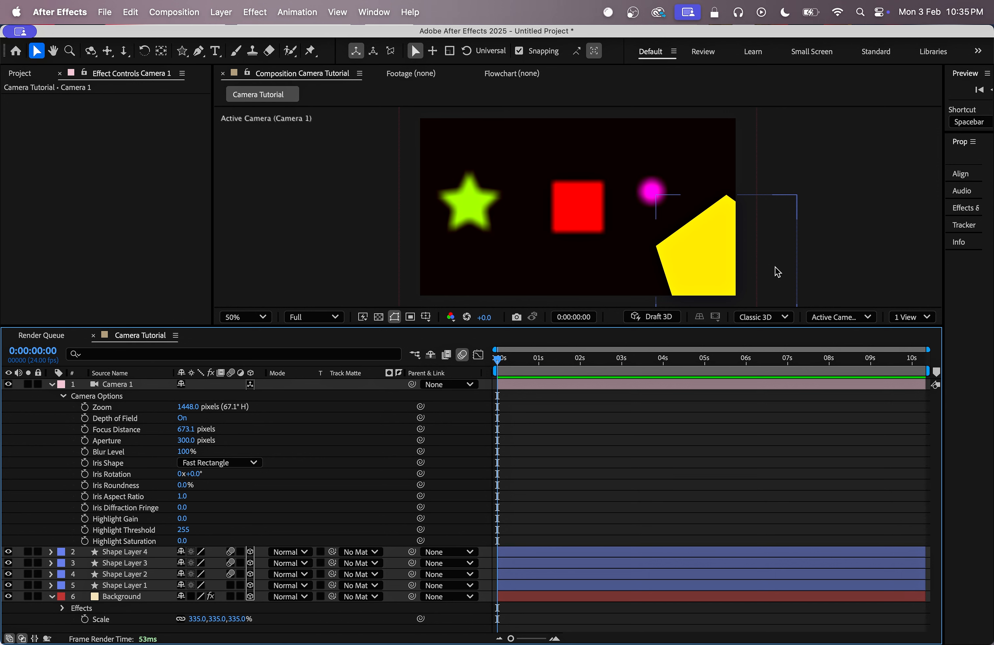
pyautogui.click(51, 385)
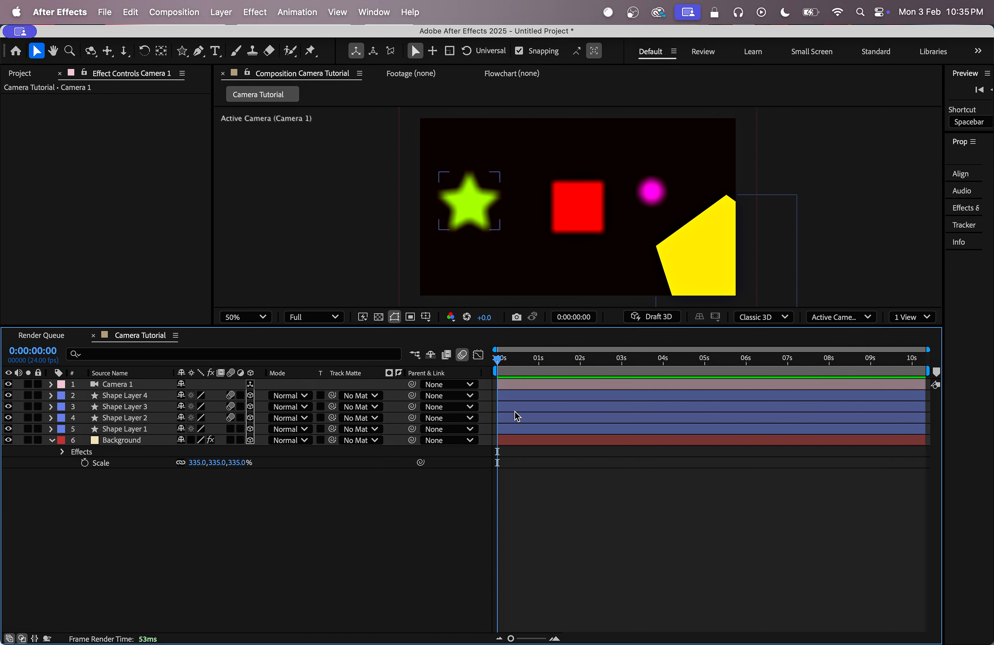
# Link the focus distance of Camera 1 to the red square's layer and dolly the camera back slightly.
pyautogui.click(150, 385)
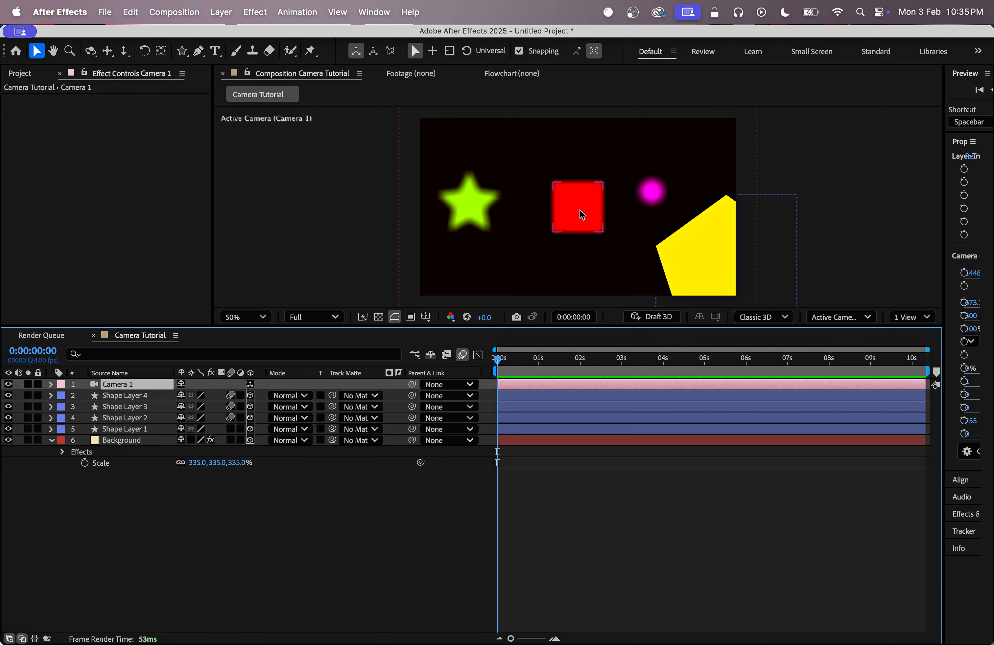
pyautogui.click(591, 226)
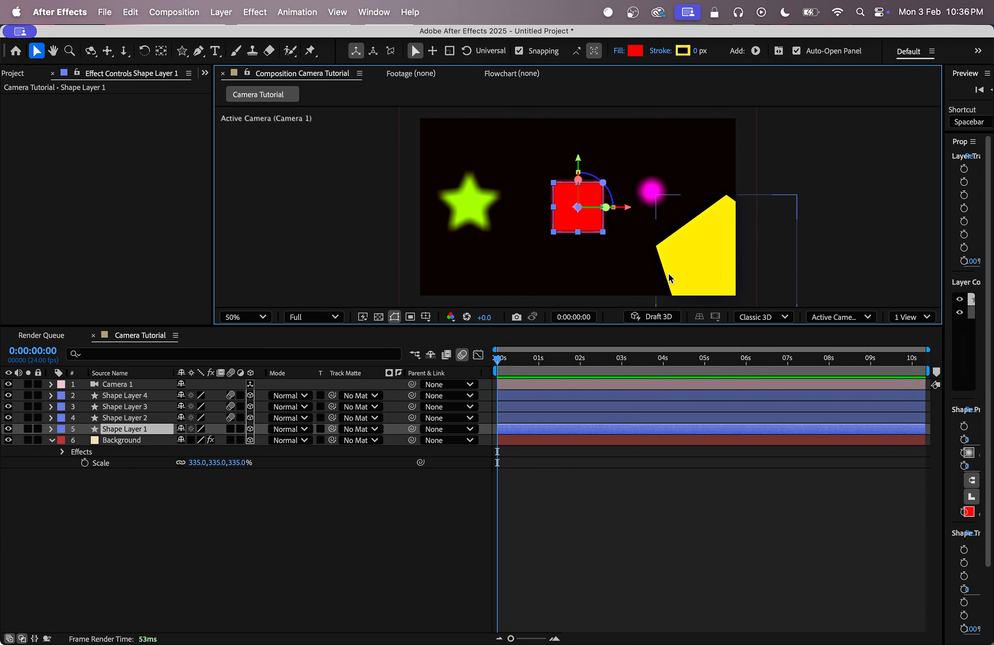
pyautogui.keyDown('super'); pyautogui.click(133, 385); pyautogui.keyUp('super')
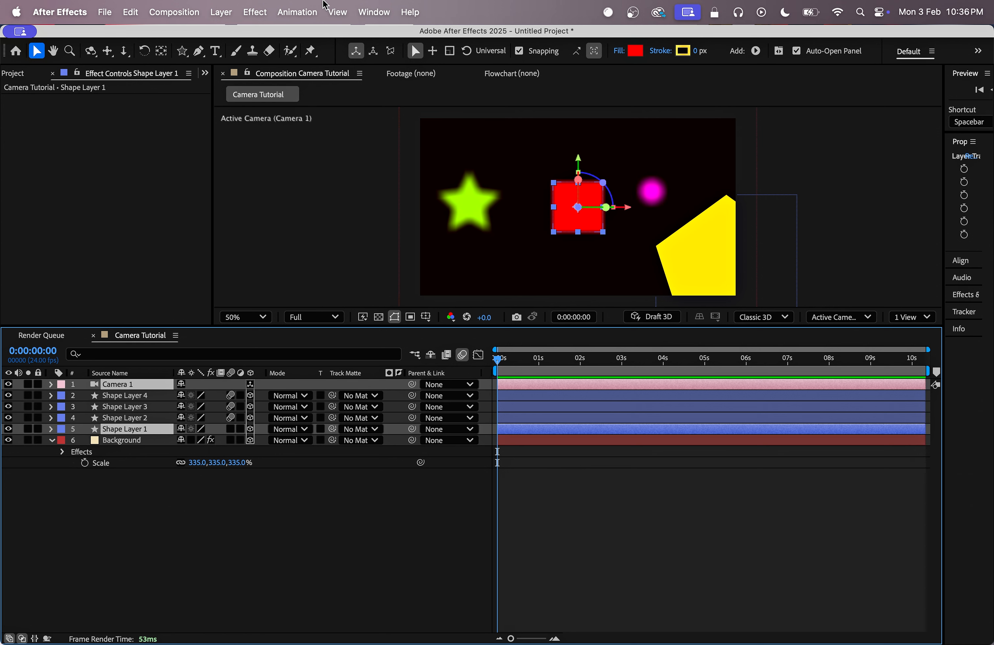
pyautogui.click(225, 16)
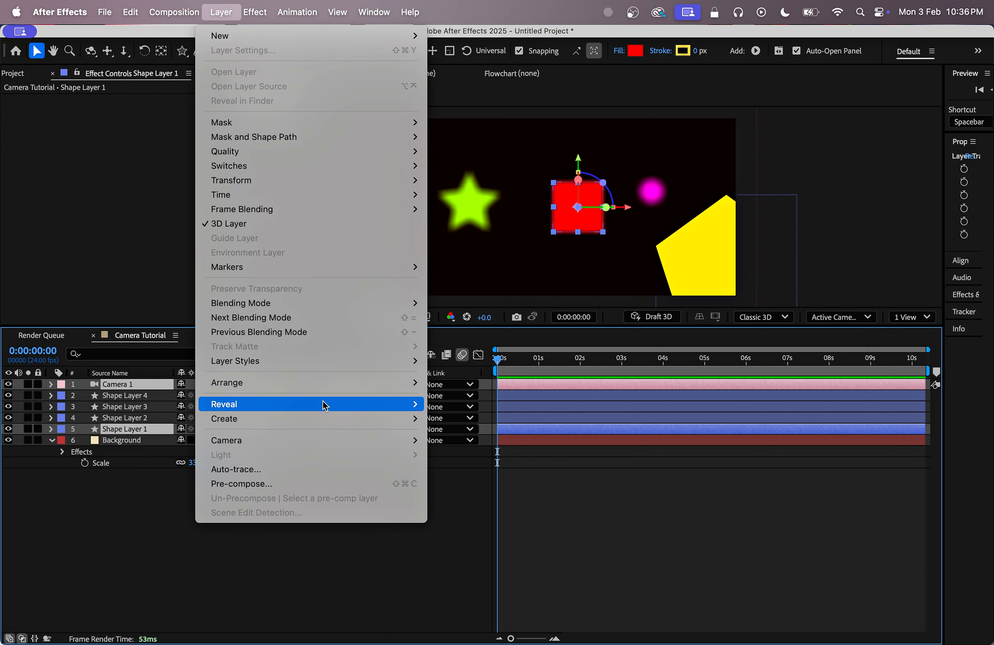
pyautogui.moveTo(328, 444)
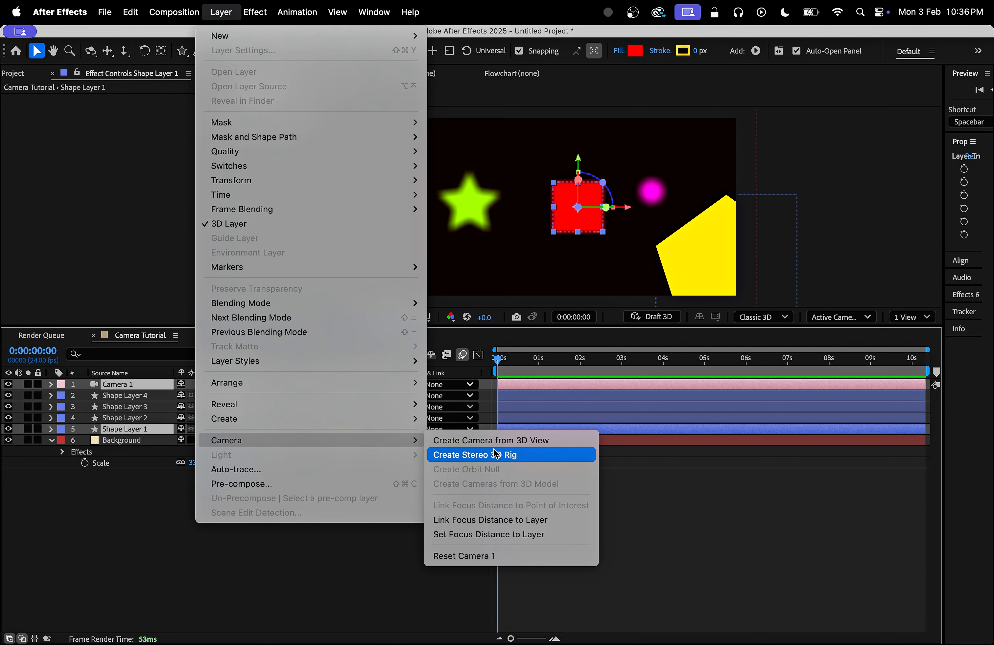
pyautogui.click(556, 521)
pyautogui.click(643, 514)
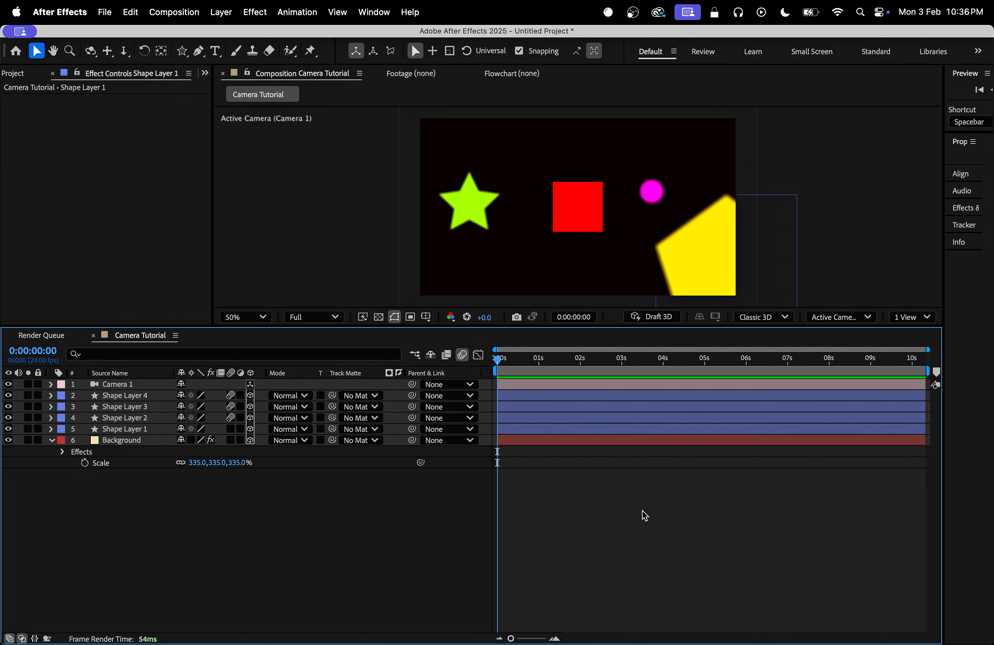
pyautogui.press('c')
pyautogui.moveTo(566, 209); pyautogui.dragTo(601, 270)
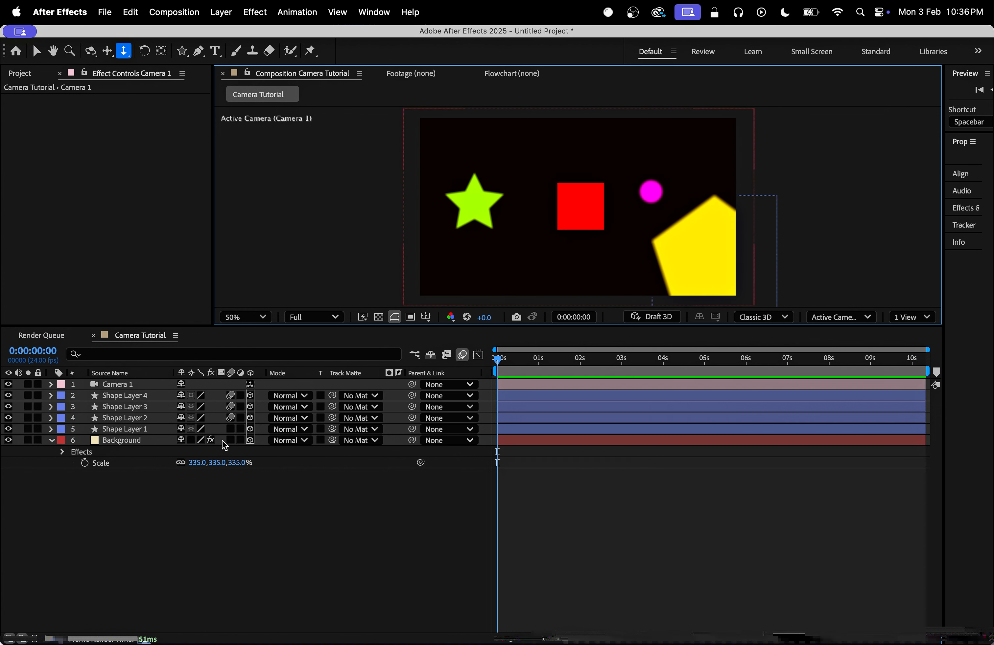
# Reveal the Focus Distance expression of Camera 1, then undo the link to the red square's layer.
pyautogui.click(139, 385)
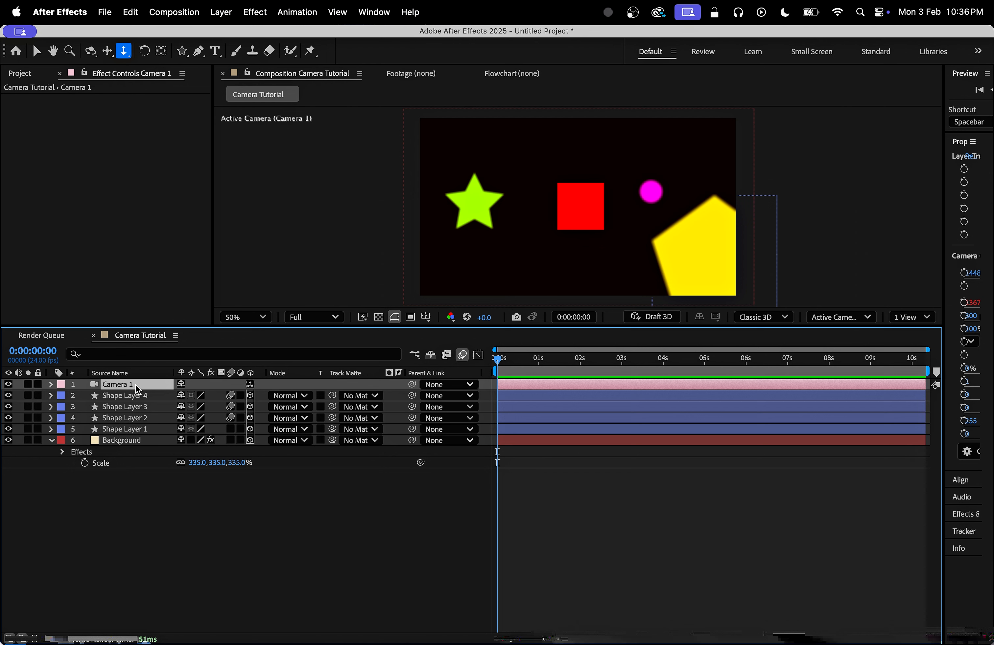
pyautogui.press('e')
pyautogui.press('e')
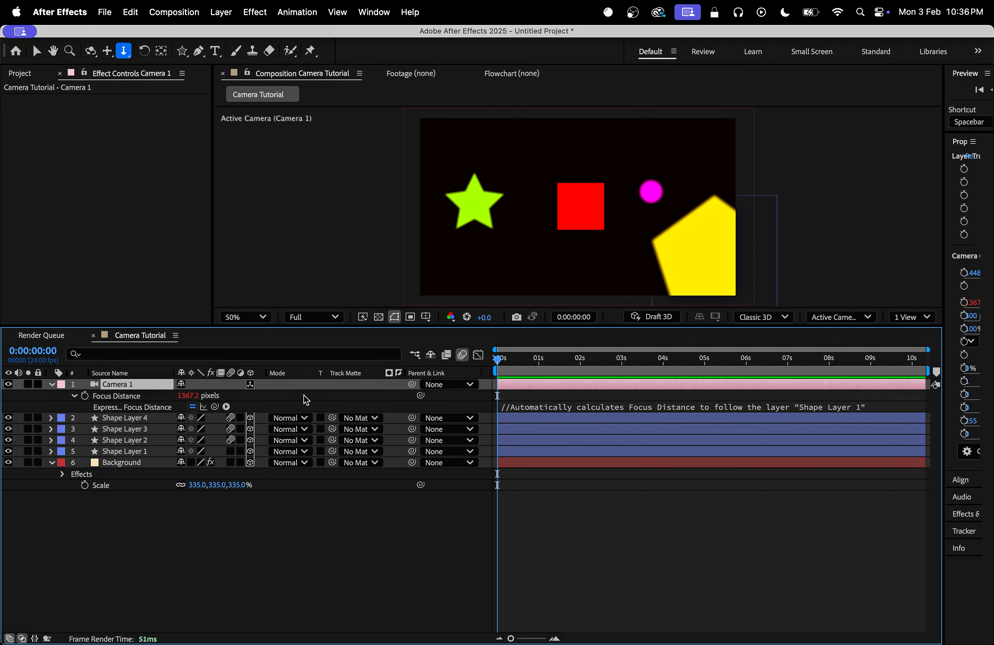
pyautogui.press('super+z')
pyautogui.click(227, 506)
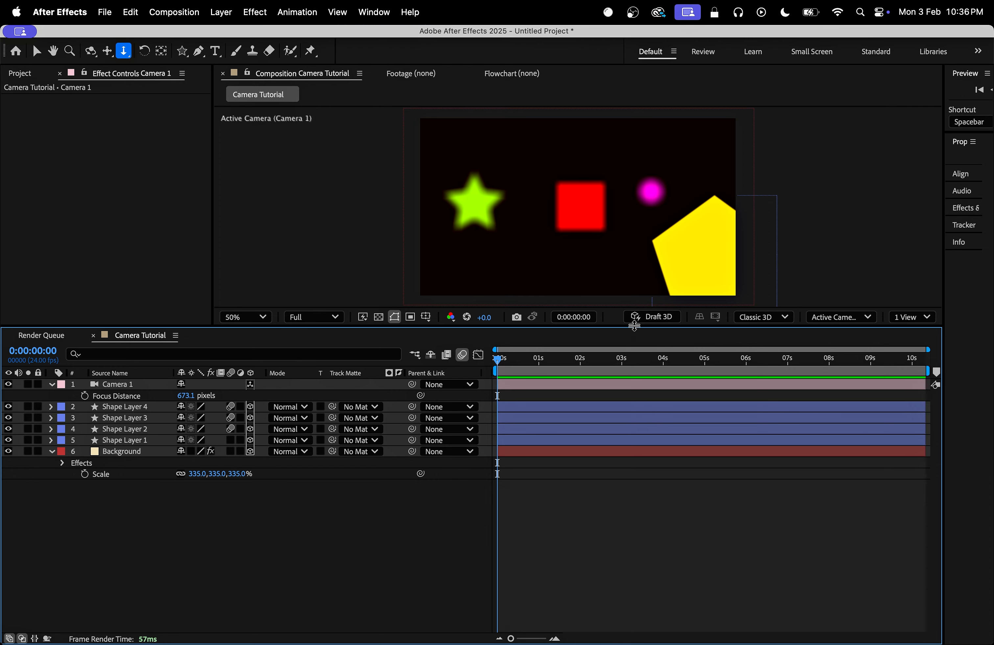
# Enlarge the composition view and show Camera 1's property groups with Camera Options collapsed.
pyautogui.moveTo(634, 326); pyautogui.dragTo(634, 478)
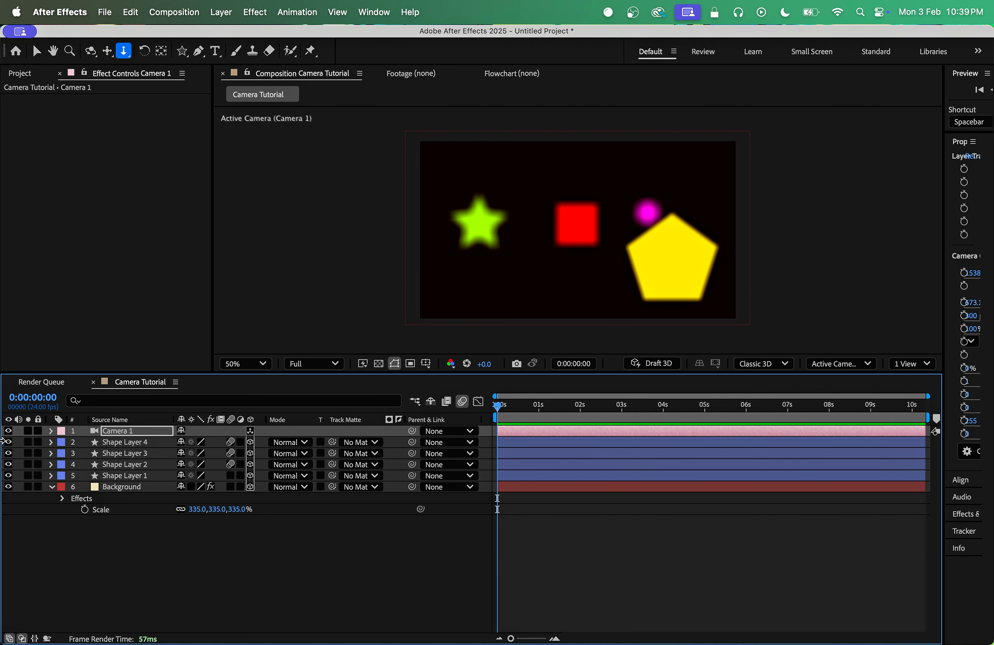
pyautogui.click(51, 432)
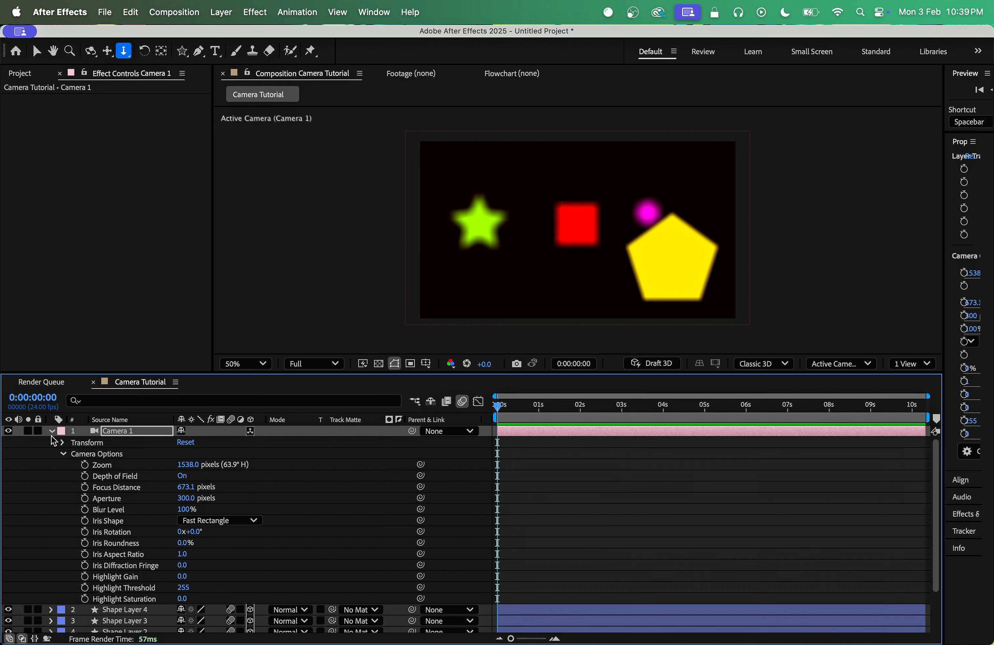
pyautogui.click(63, 455)
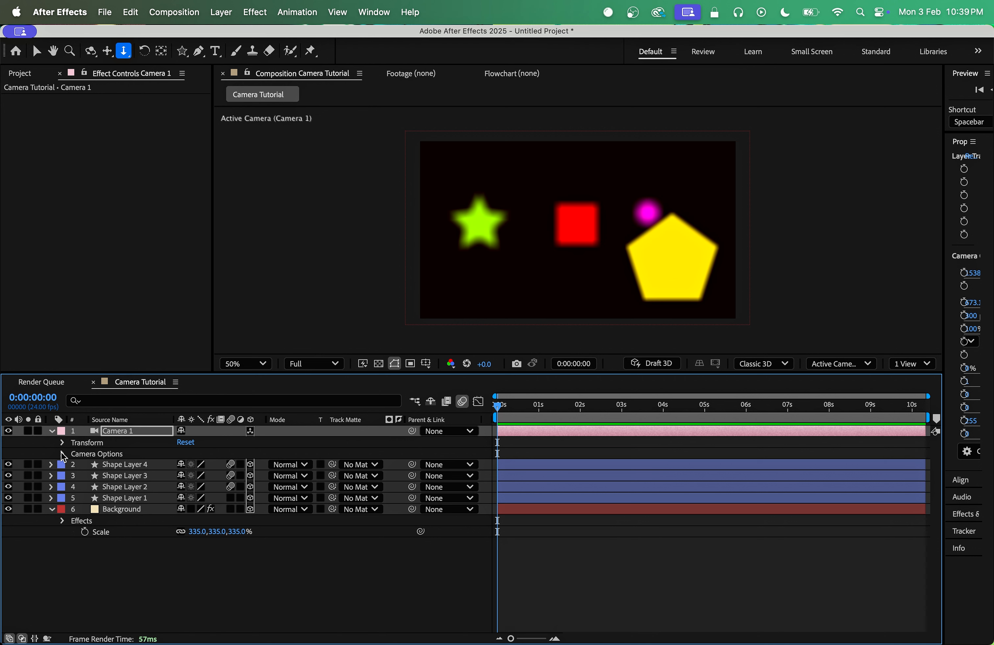
# Add Point of Interest and Position keyframes for Camera 1 at 0:00:00:00.
pyautogui.click(151, 432)
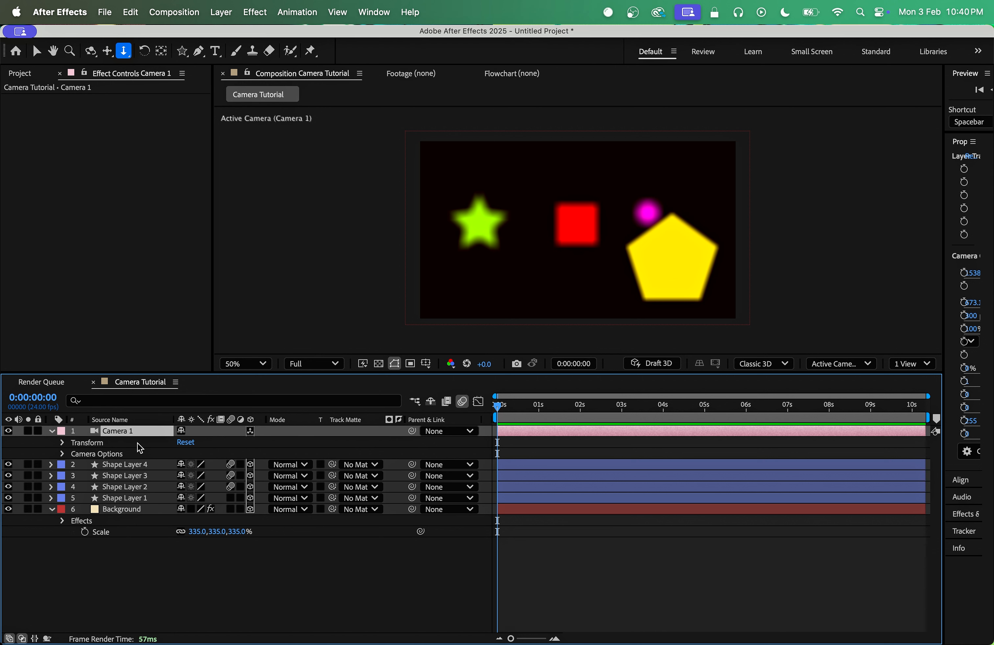
pyautogui.press('p')
pyautogui.hotkey('shift', 'a')
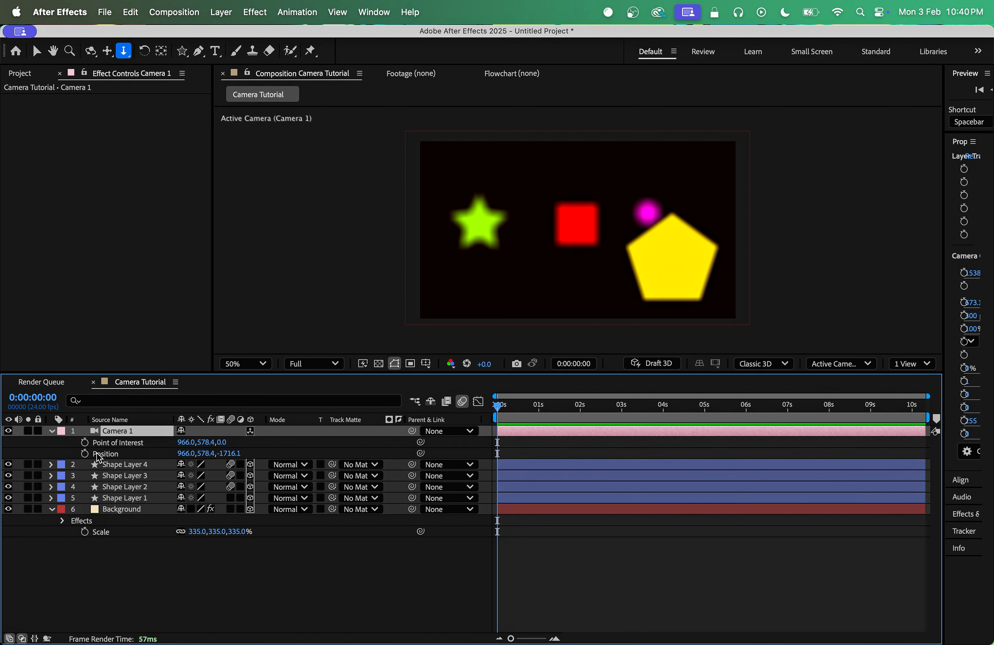
pyautogui.click(85, 443)
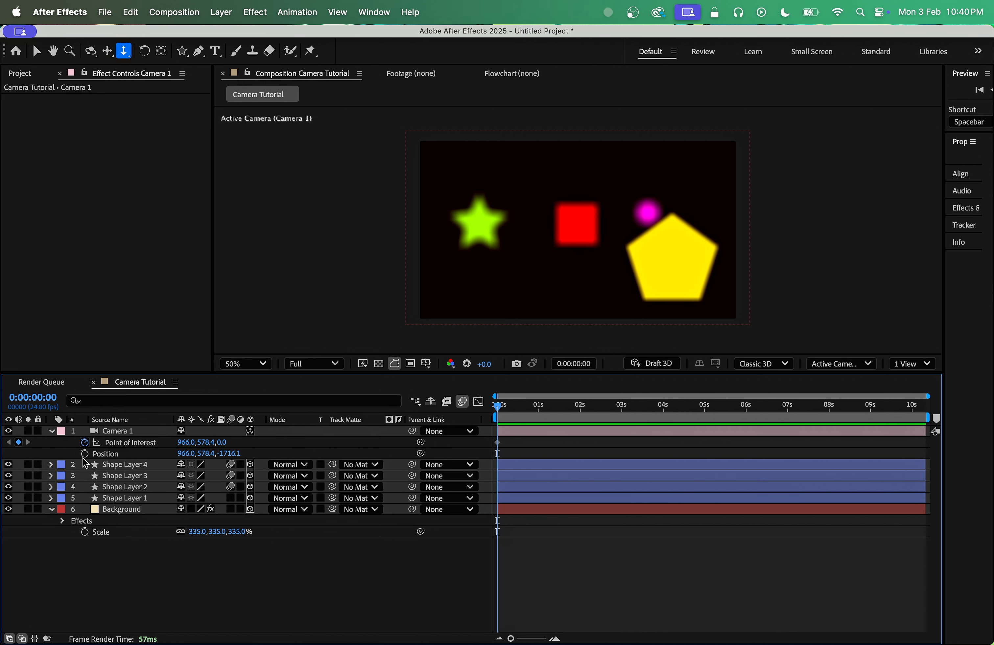
pyautogui.click(85, 454)
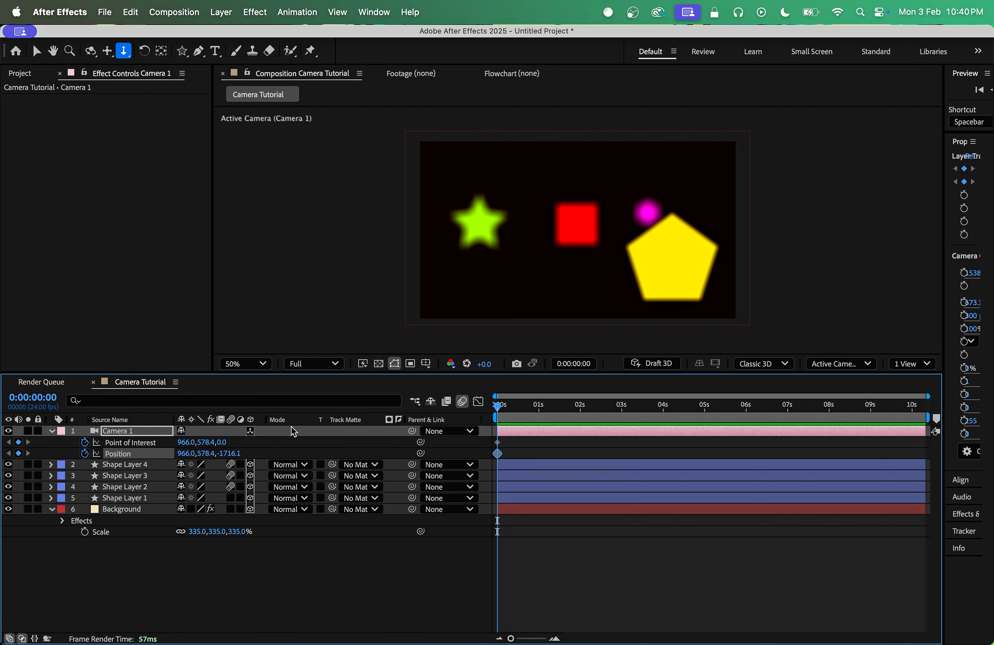
# Dolly Camera 1 in toward the red square at 0:00:01:06, to a position of about 954, 556, -761.
pyautogui.click(155, 435)
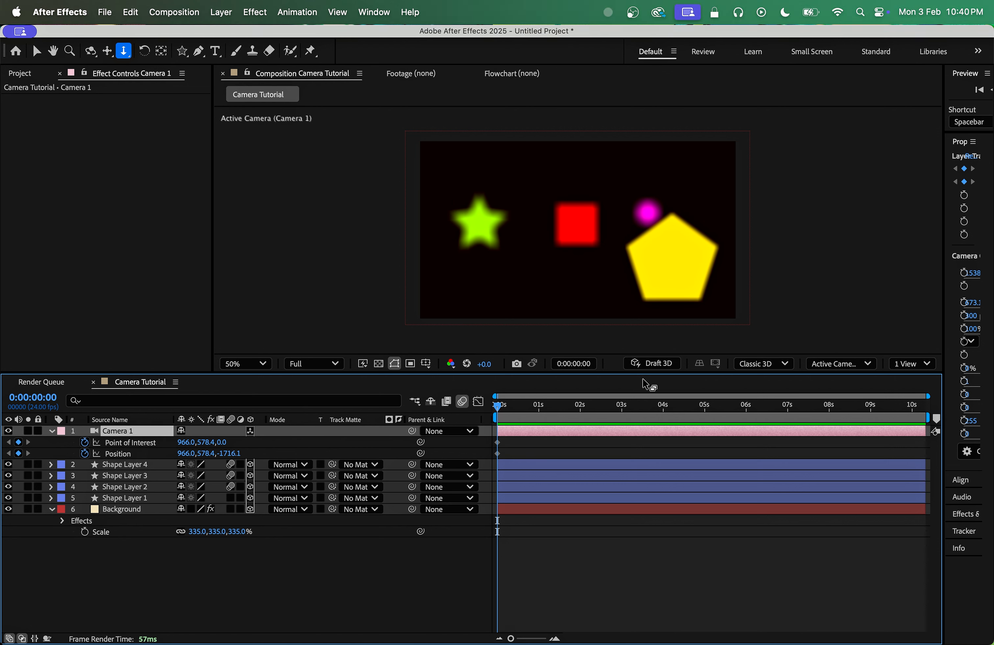
pyautogui.press('space')
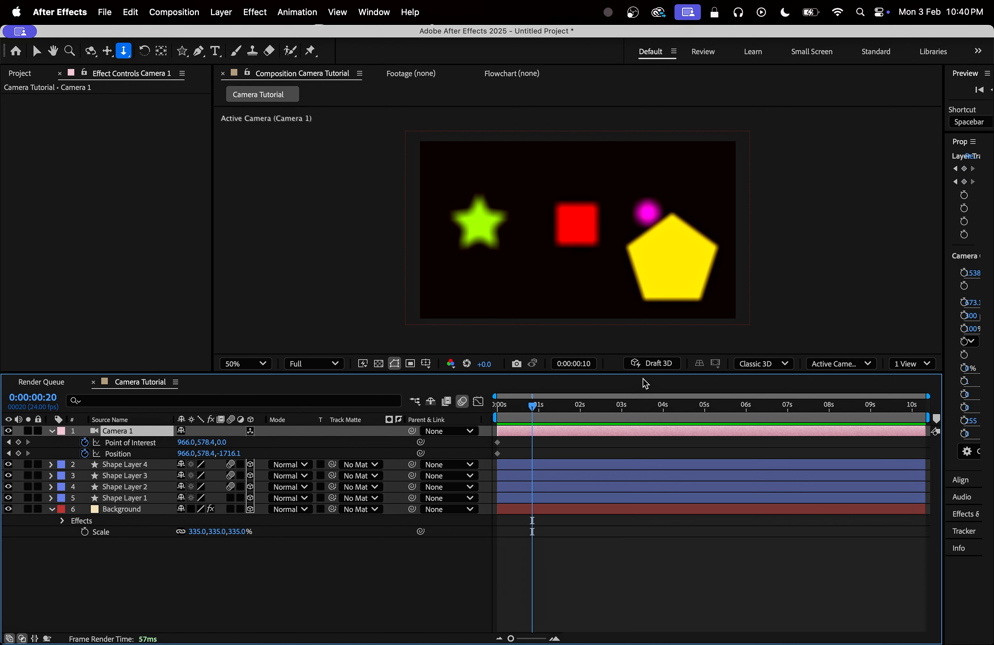
pyautogui.press('space')
pyautogui.moveTo(573, 222); pyautogui.dragTo(595, 184)
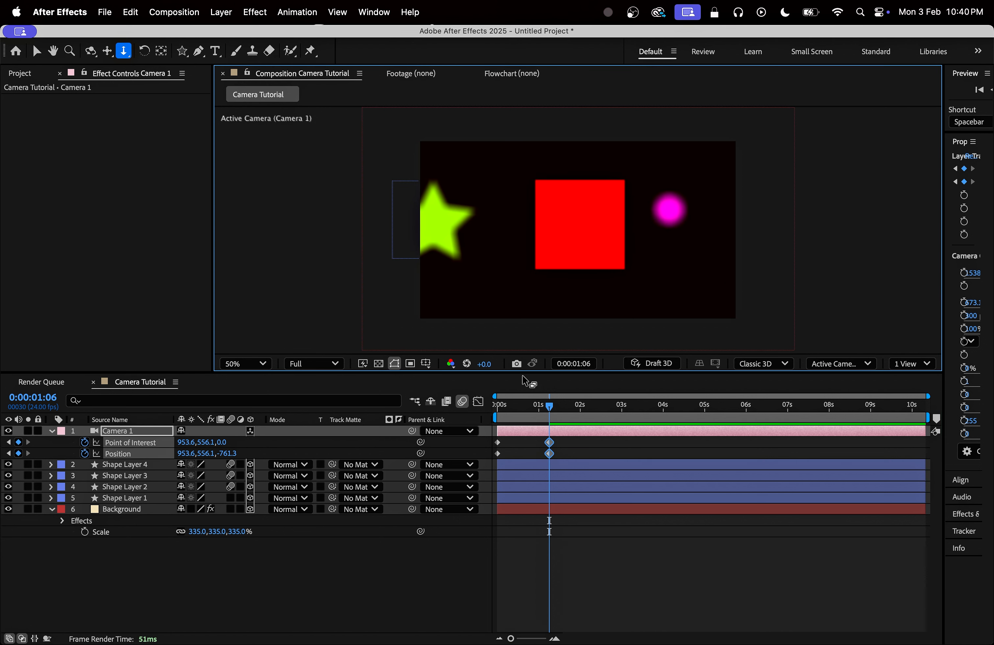
# Keyframe the Focus Distance of Camera 1 at 0:00:01:06 and at 0:00:00:00, showing only its animated properties.
pyautogui.press('a')
pyautogui.press('a')
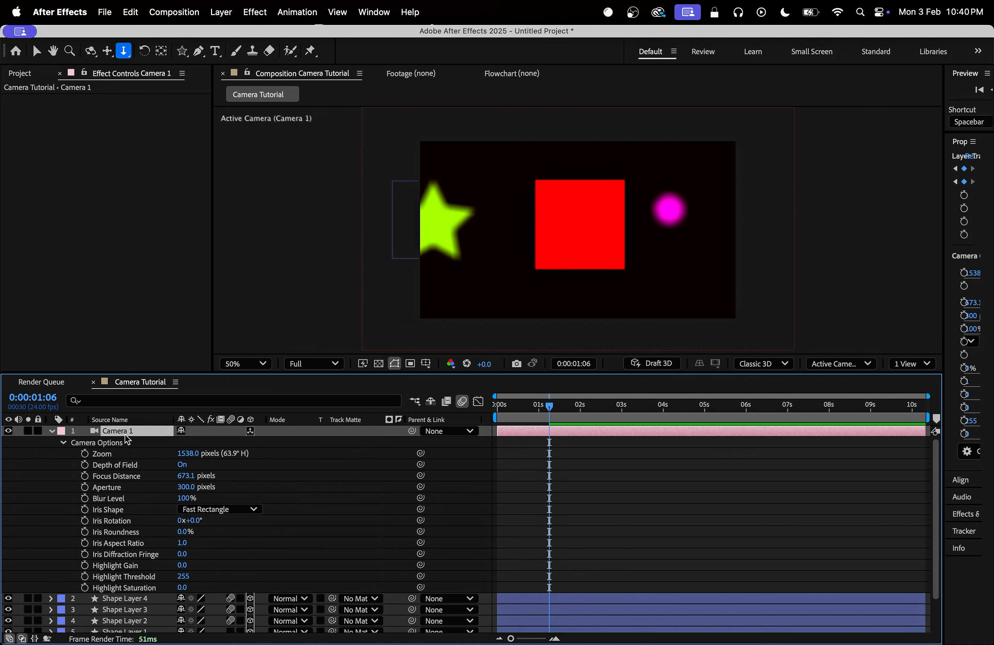
pyautogui.click(85, 476)
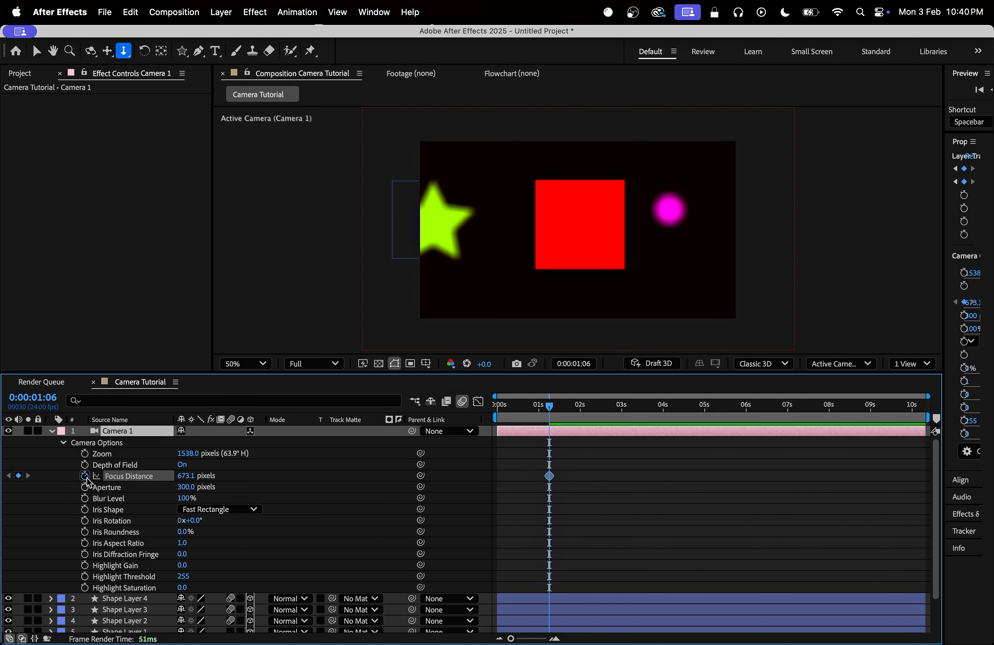
pyautogui.press('u')
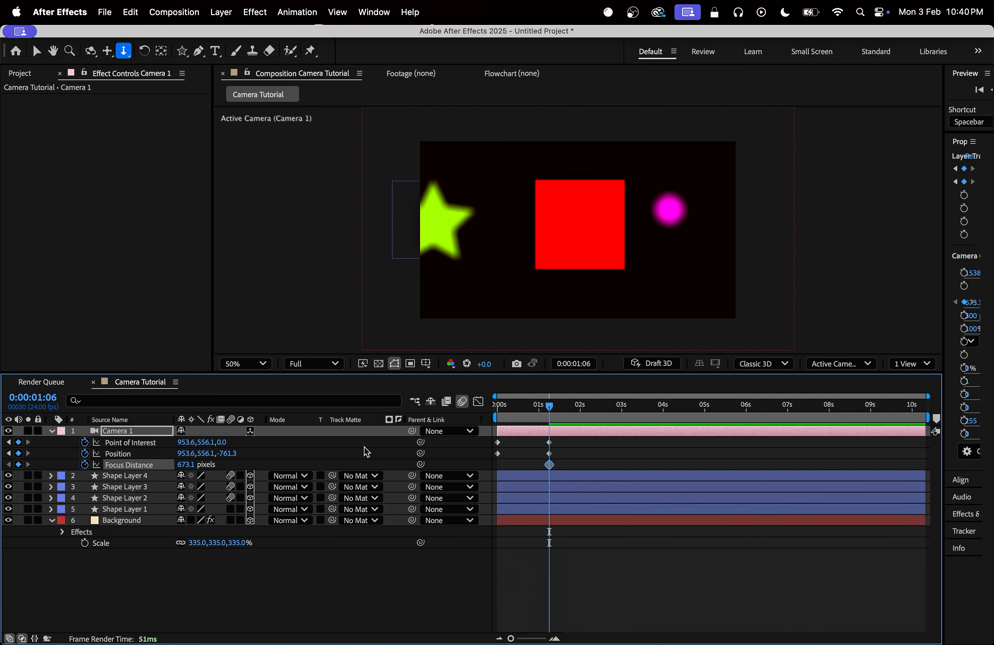
pyautogui.press('Home')
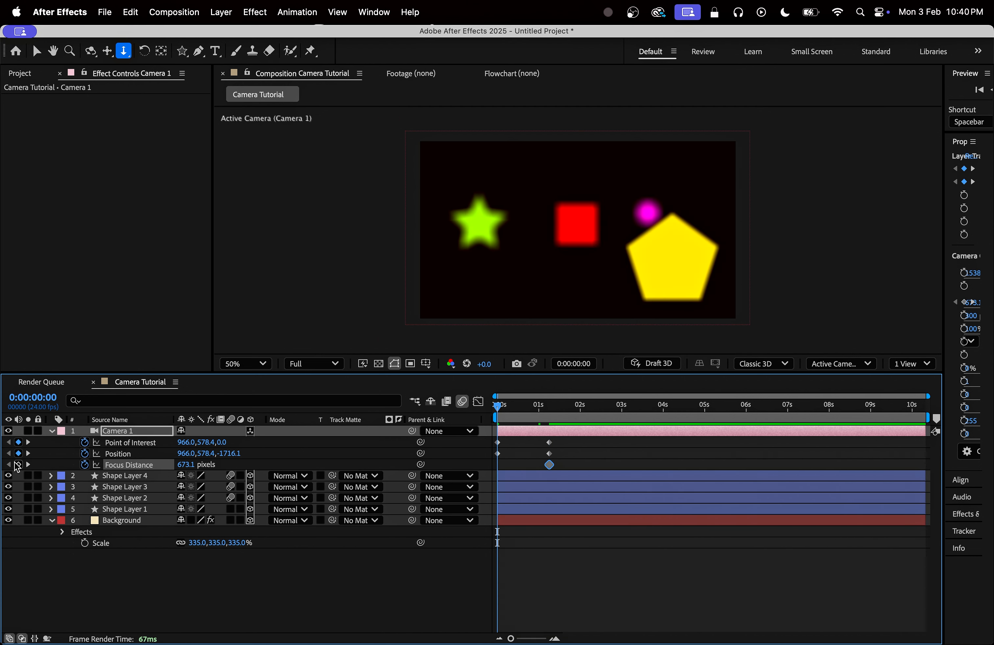
pyautogui.click(18, 465)
pyautogui.click(18, 464)
# Set the focus distance of Camera 1 to the red square's layer at the 0:00:01:06 keyframe.
pyautogui.click(28, 465)
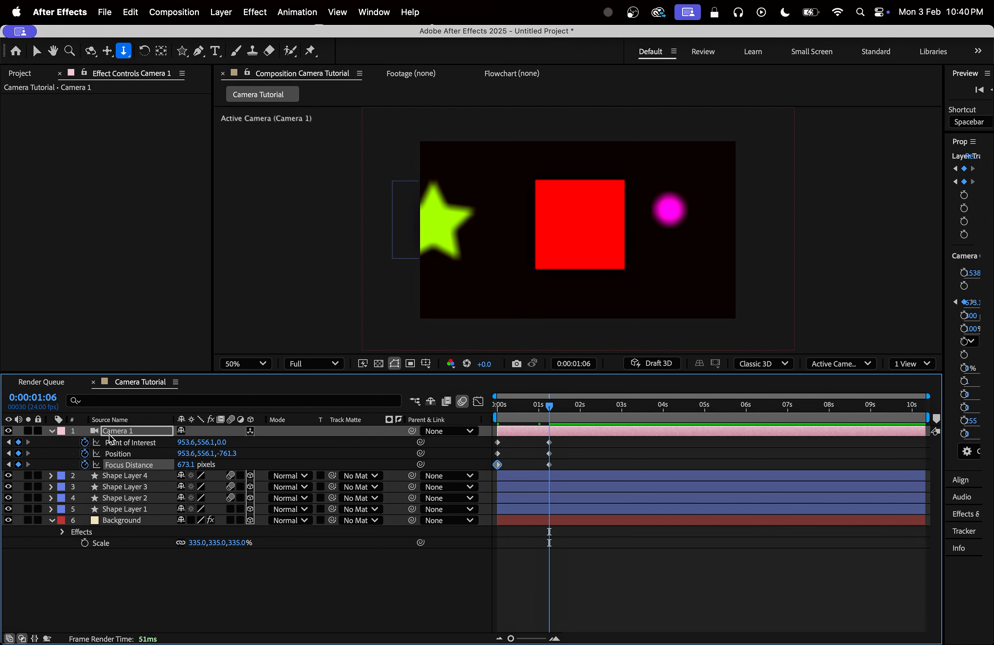
pyautogui.click(131, 432)
pyautogui.press('v')
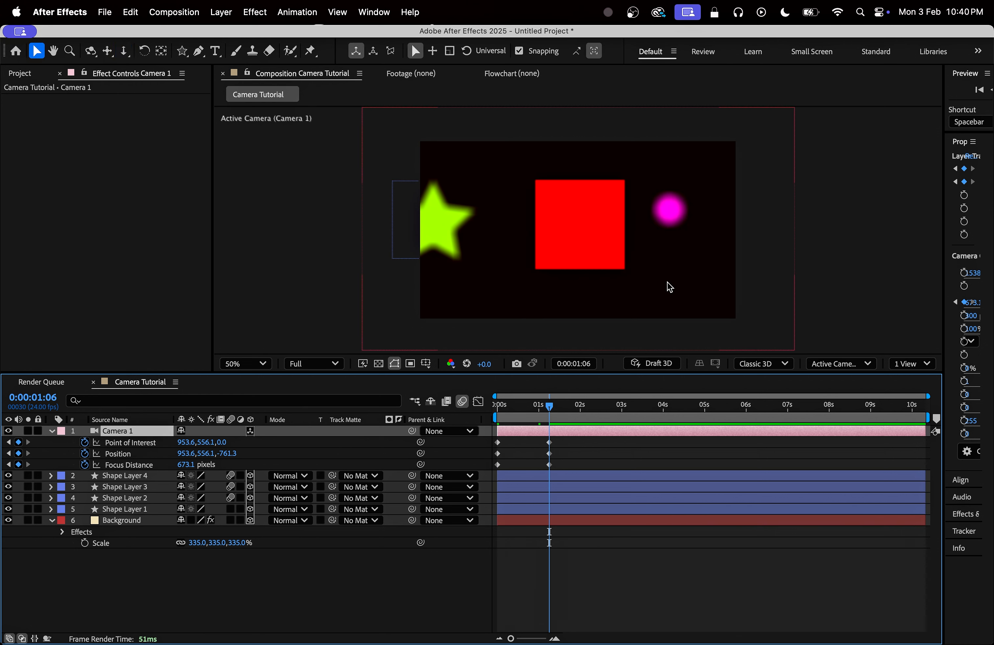
pyautogui.click(593, 228)
pyautogui.keyDown('shift'); pyautogui.click(130, 435); pyautogui.keyUp('shift')
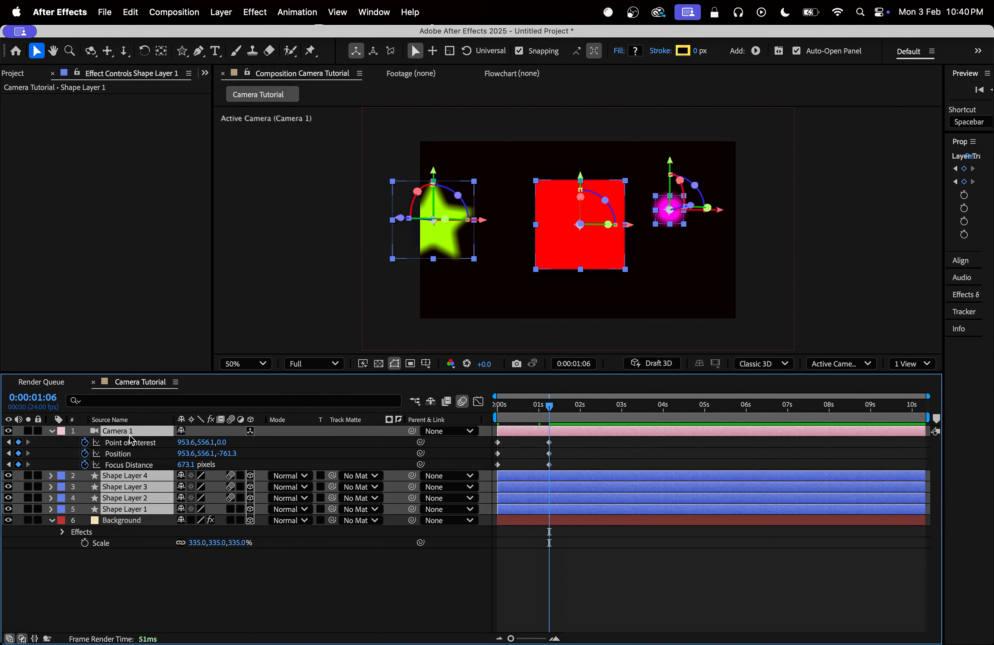
pyautogui.click(193, 580)
pyautogui.click(545, 430)
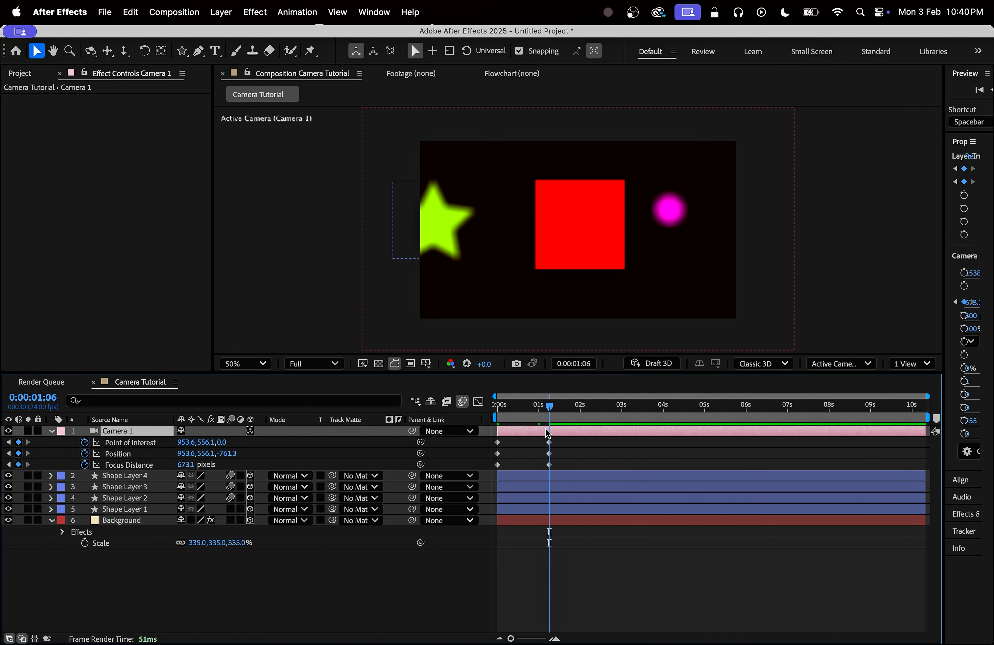
pyautogui.keyDown('shift'); pyautogui.click(608, 242); pyautogui.keyUp('shift')
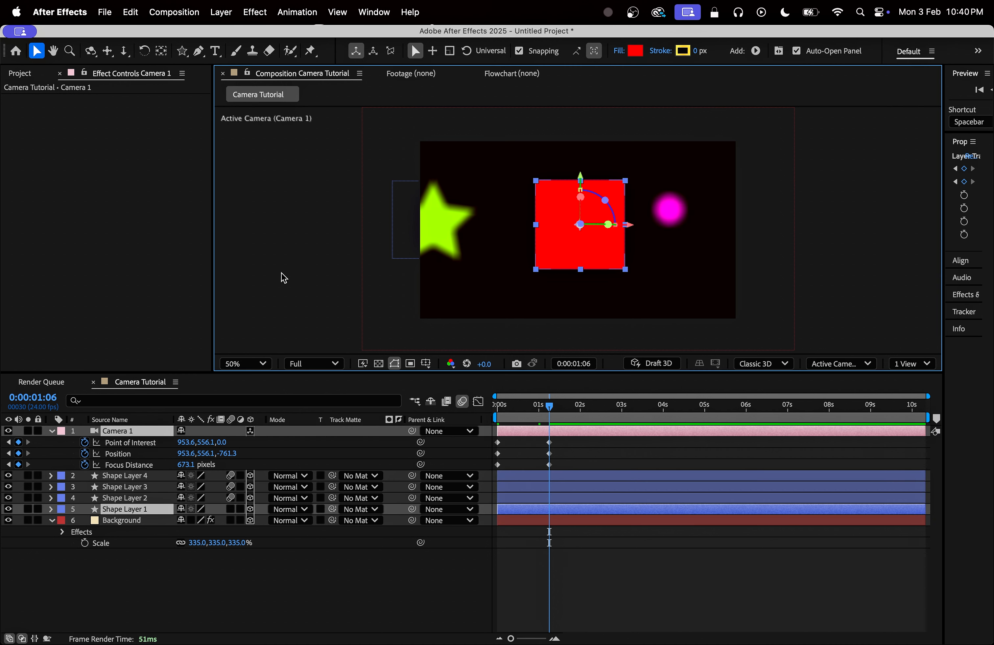
pyautogui.click(221, 12)
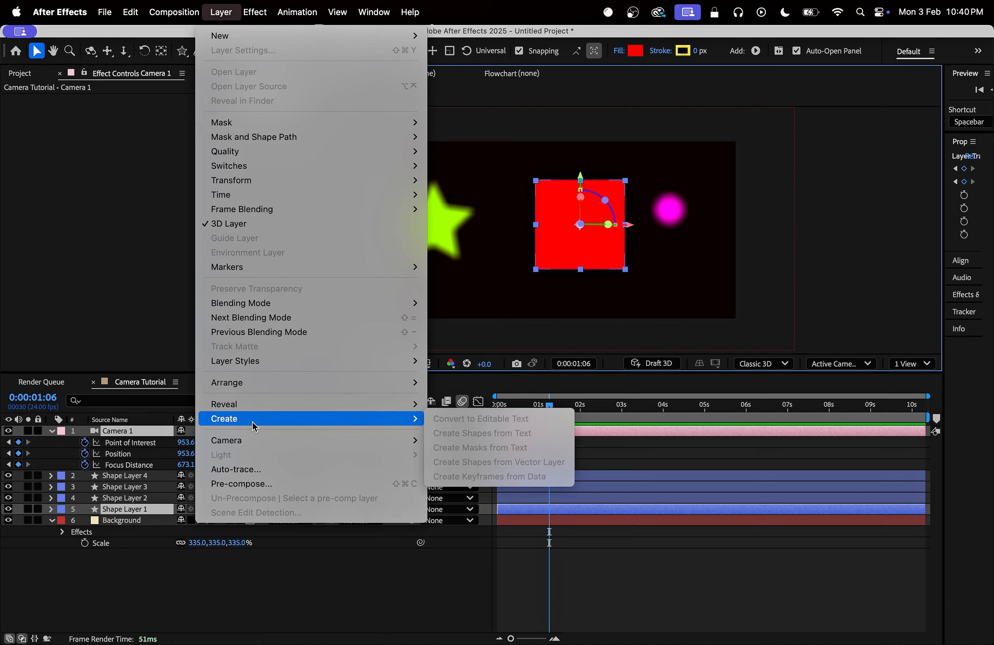
pyautogui.moveTo(250, 444)
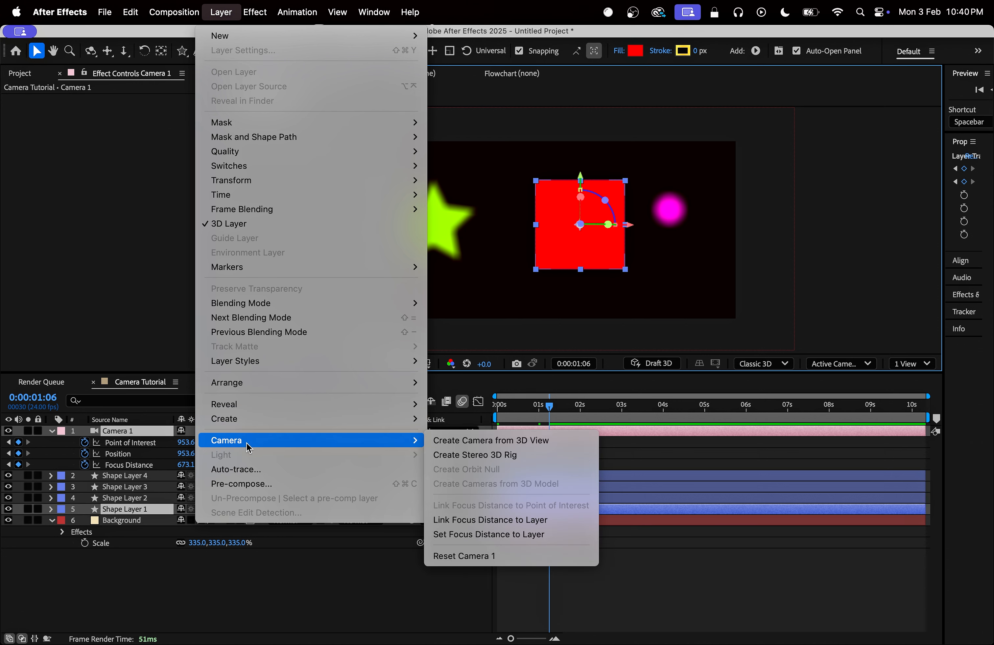
pyautogui.click(556, 535)
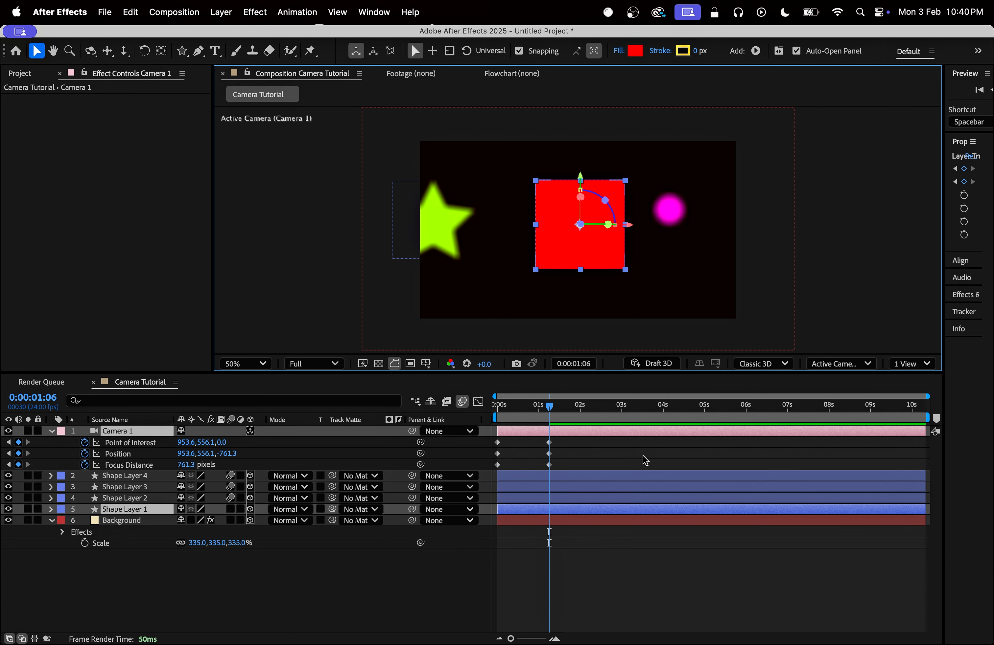
pyautogui.click(613, 463)
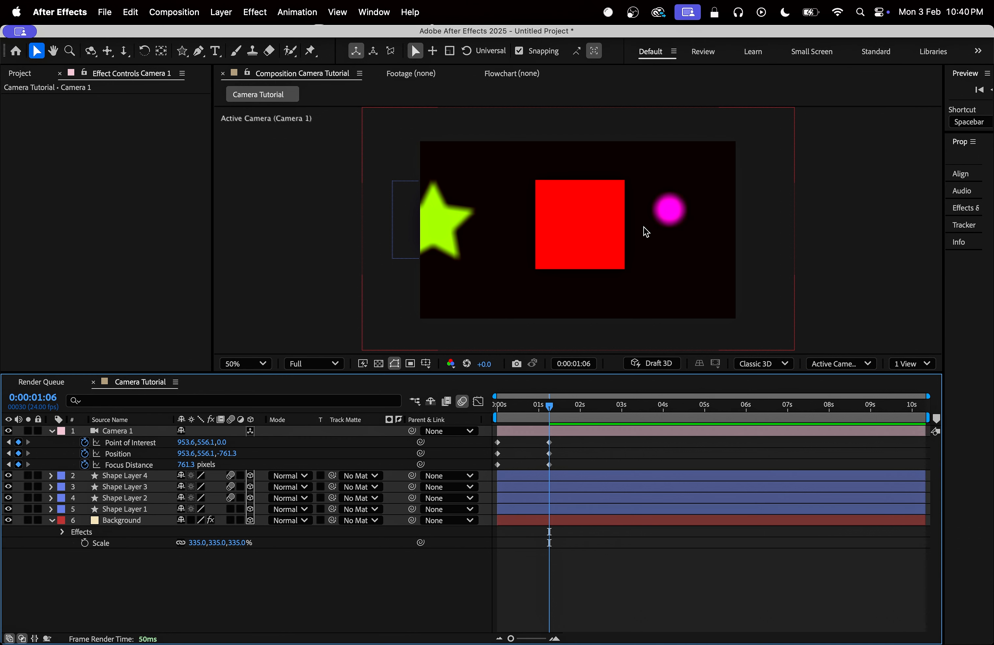
# Move Camera 1 toward the magenta circle at 0:00:02:22, to a position of about 1554, 506, 708.
pyautogui.press('space')
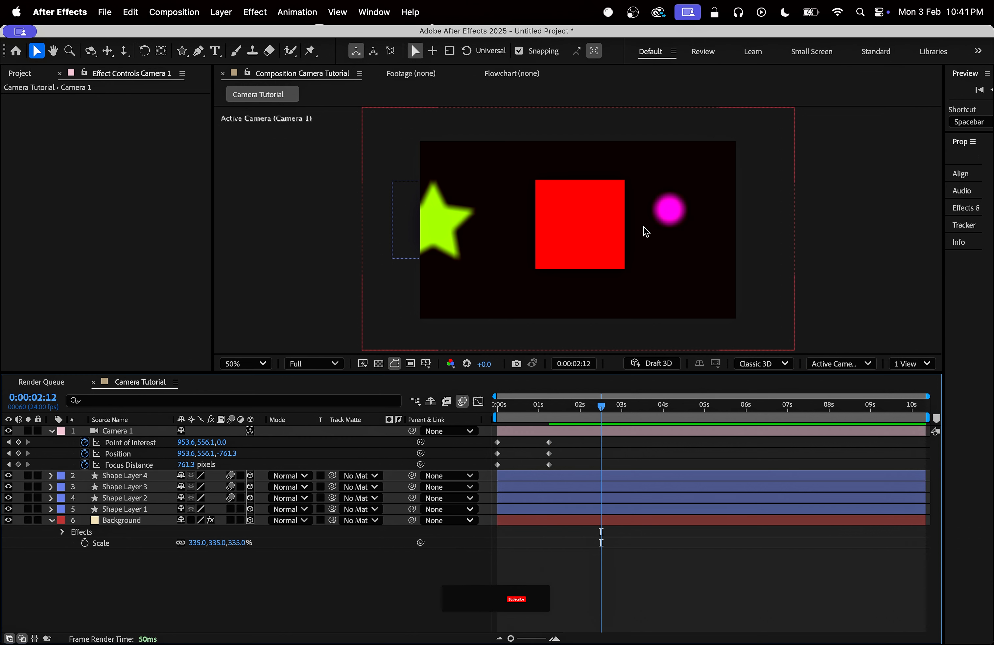
pyautogui.press('c')
pyautogui.moveTo(682, 222); pyautogui.dragTo(838, 118)
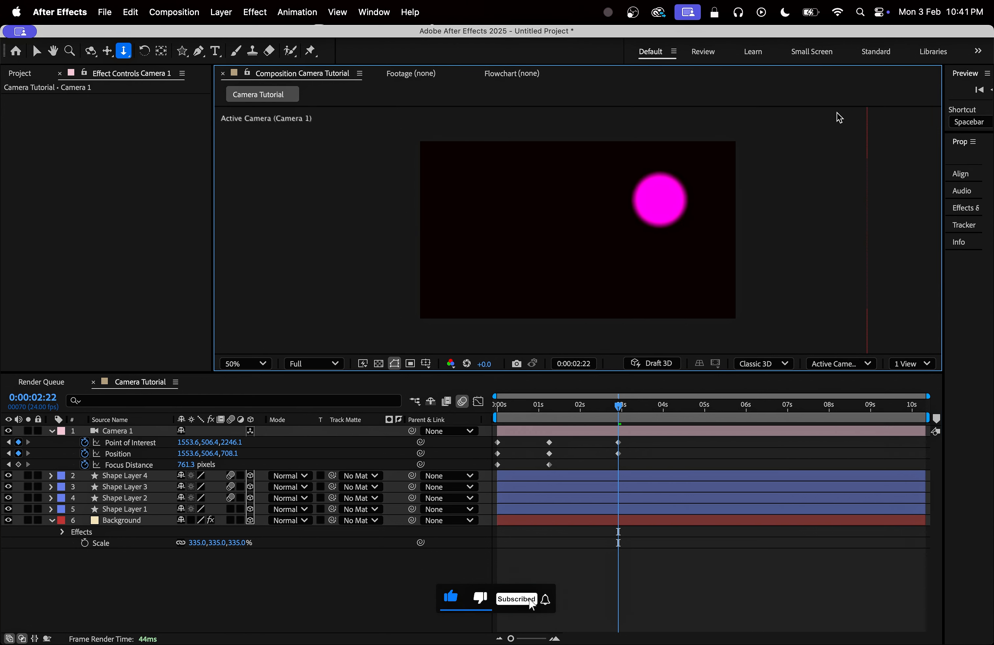
# Centre the magenta circle in Camera 1's view at 0:00:02:22 and dolly in, to a position of about 2130, 308, 1459.
pyautogui.press('2')
pyautogui.moveTo(630, 203); pyautogui.dragTo(617, 214)
pyautogui.moveTo(617, 214)
pyautogui.mouseDown()
pyautogui.moveTo(566, 222)
pyautogui.moveTo(572, 248)
pyautogui.moveTo(601, 205)
pyautogui.mouseUp()
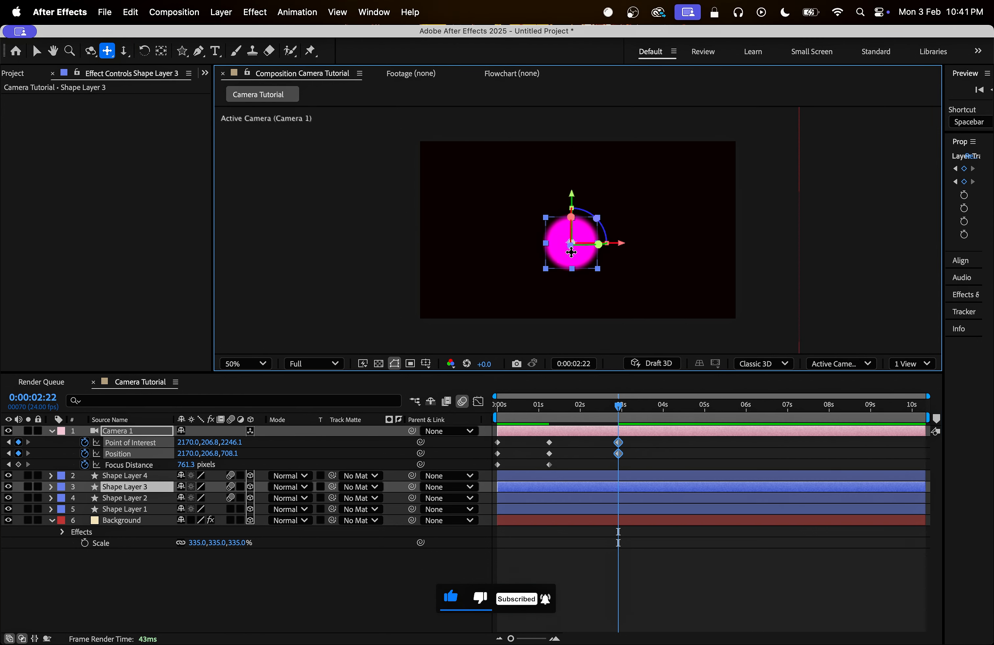
pyautogui.press('3')
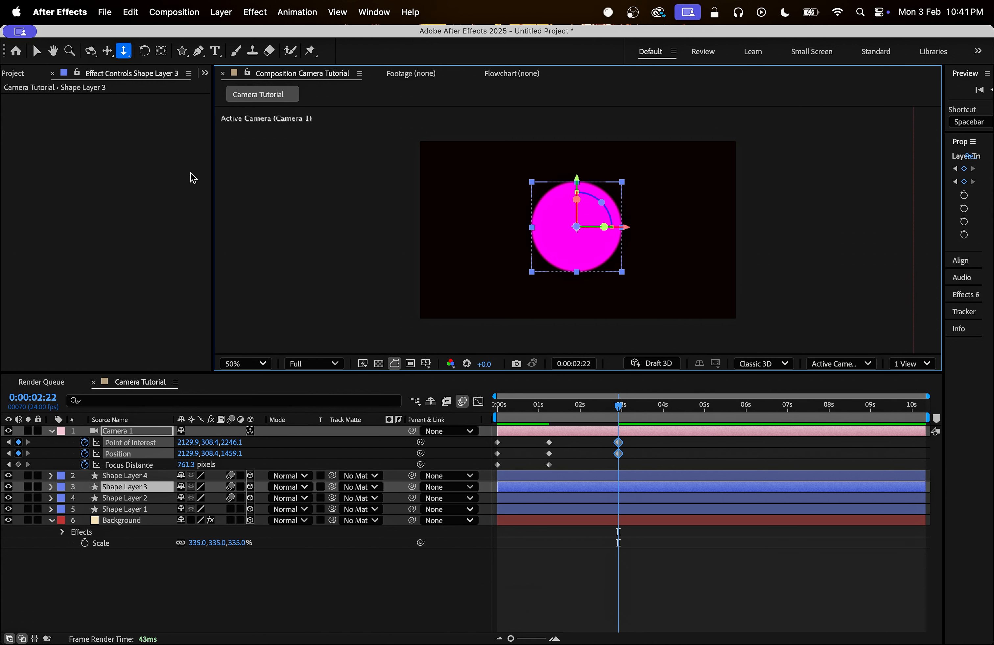
# Set the focus distance of Camera 1 to the magenta circle's layer at 0:00:02:22.
pyautogui.click(223, 13)
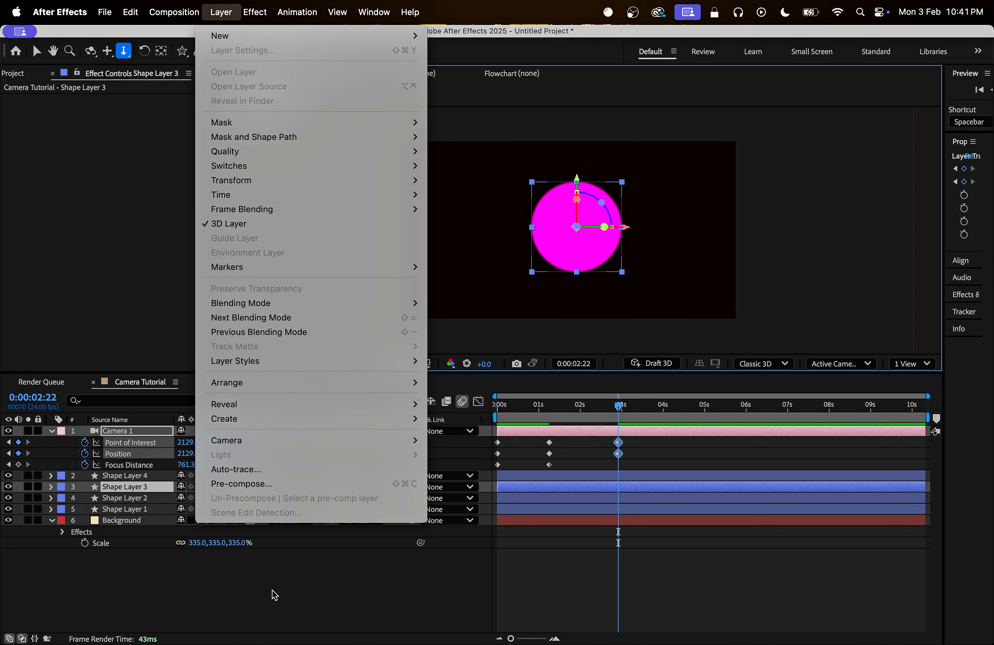
pyautogui.moveTo(332, 445)
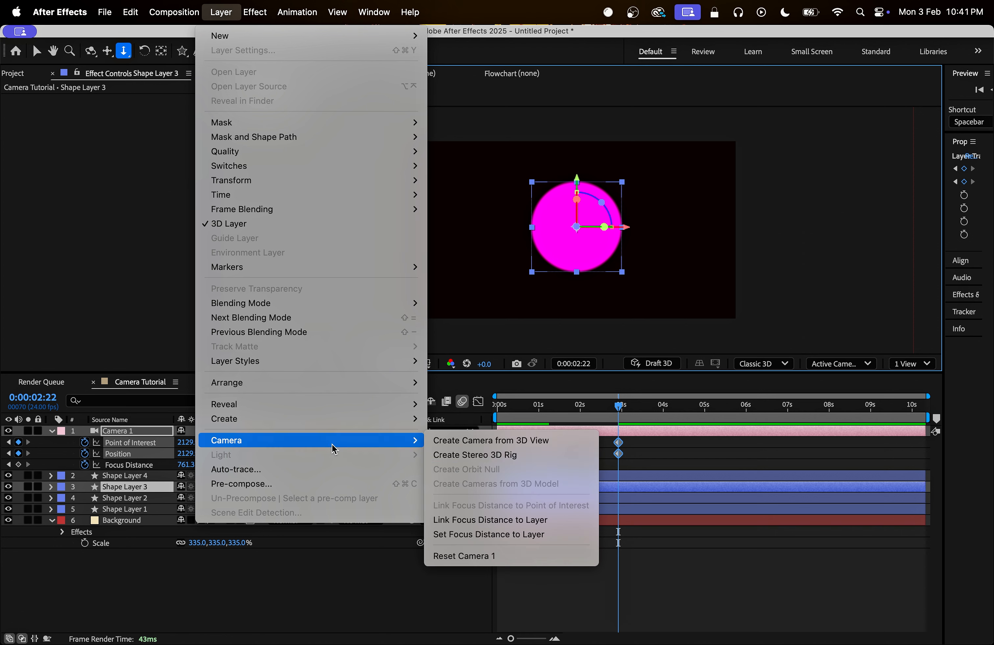
pyautogui.click(543, 540)
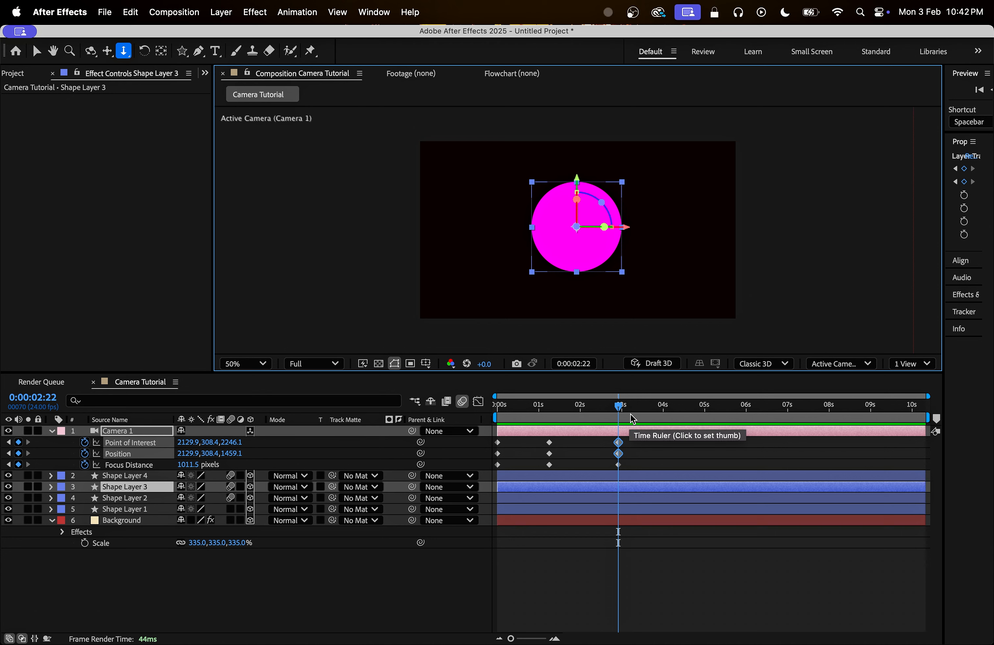
# Move Camera 1 to frame the green star at 0:00:04:15, to a position of about -160, 587, -390.
pyautogui.moveTo(629, 414); pyautogui.dragTo(689, 414)
pyautogui.moveTo(538, 204); pyautogui.dragTo(491, 244)
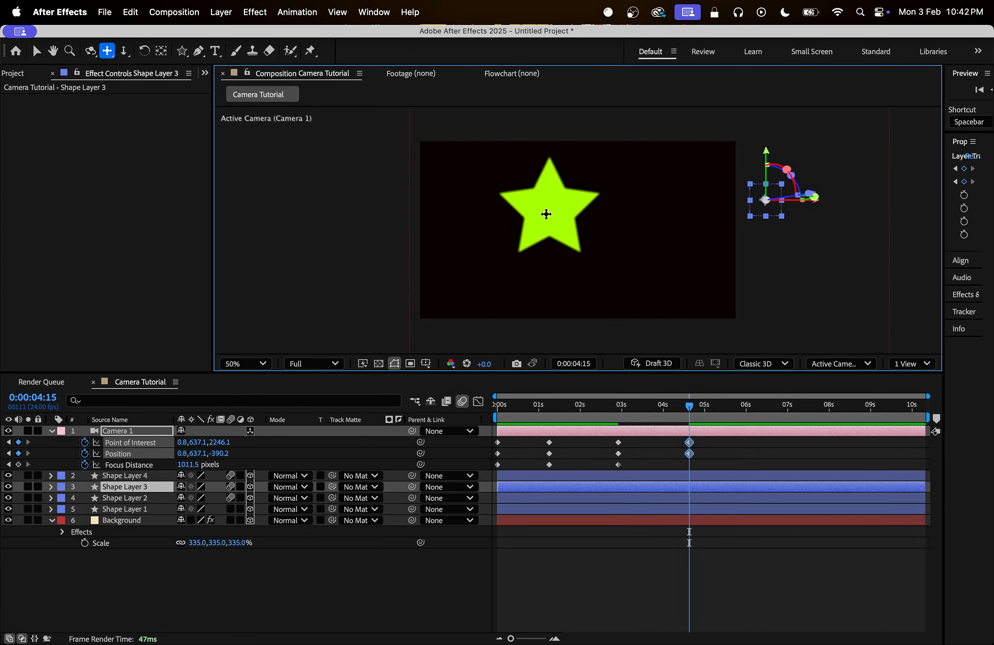
pyautogui.moveTo(546, 215); pyautogui.dragTo(584, 234)
# Set the focus distance of Camera 1 to the green star's layer at 0:00:04:15.
pyautogui.press('v')
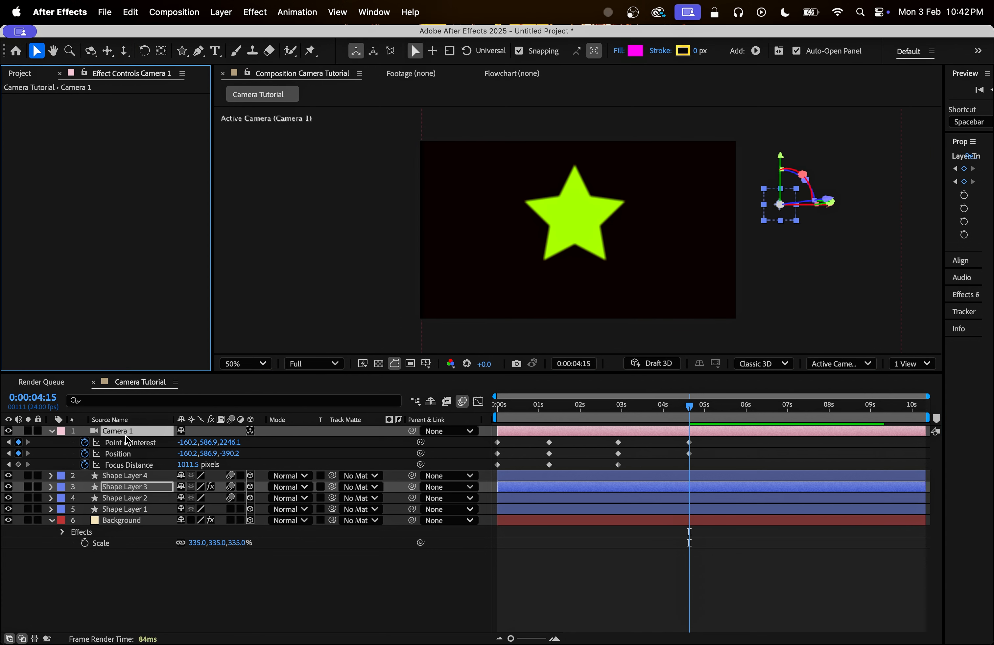
pyautogui.click(221, 12)
pyautogui.moveTo(225, 437)
pyautogui.click(510, 535)
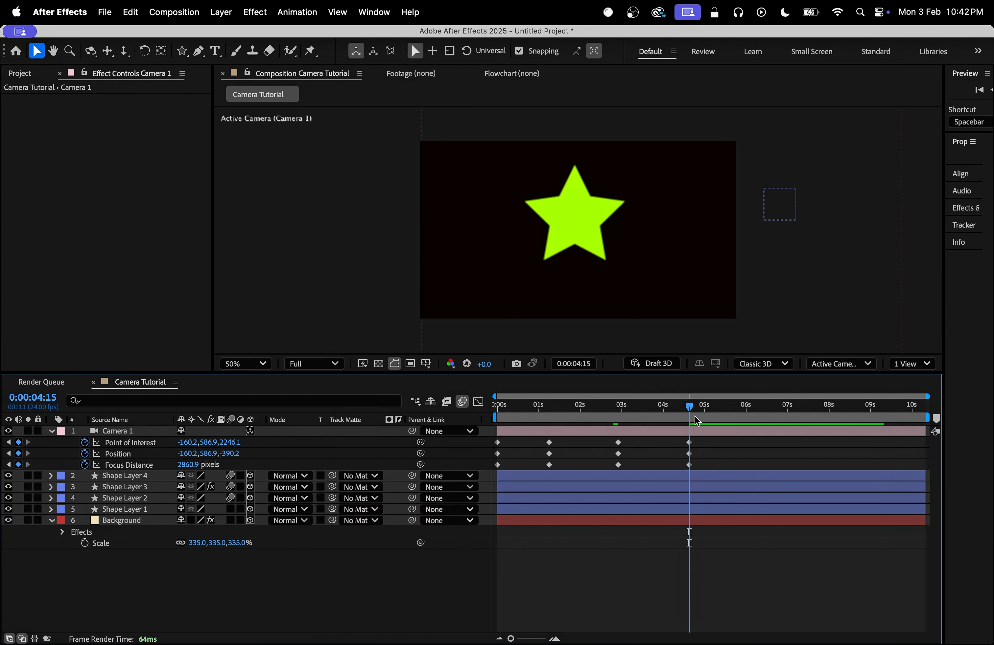
# Move Camera 1 back toward the yellow pentagon at 0:00:06:17, to a position of about 1237, 688, -1407.
pyautogui.moveTo(694, 415); pyautogui.dragTo(775, 415)
pyautogui.press('3')
pyautogui.press('2')
pyautogui.moveTo(601, 263); pyautogui.dragTo(643, 235)
pyautogui.press('3')
pyautogui.press('2')
pyautogui.click(484, 262)
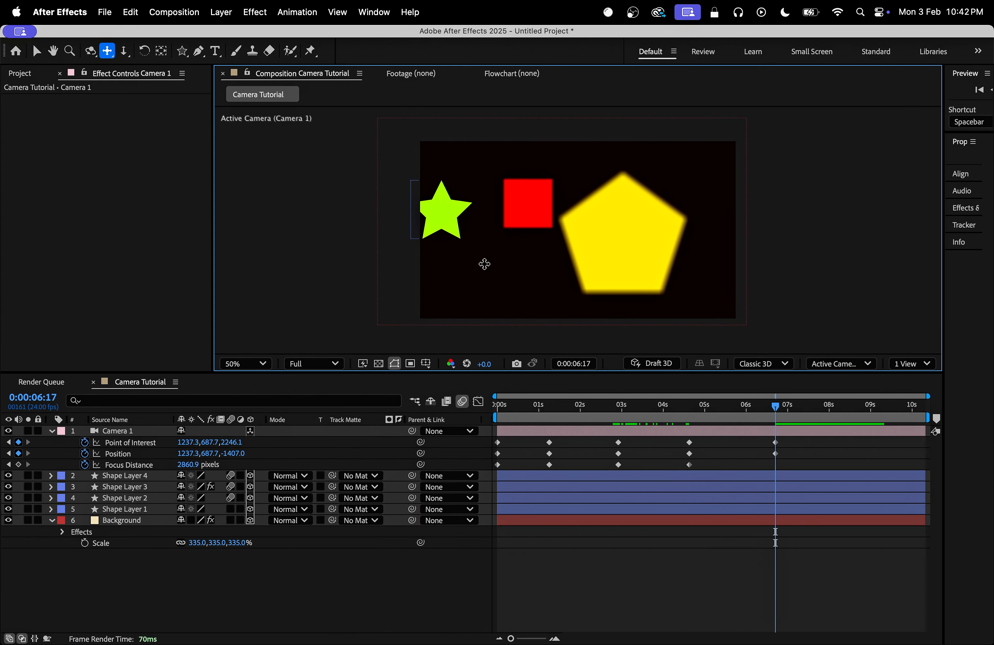
# Set the focus distance of Camera 1 to the yellow pentagon's layer at 0:00:06:17.
pyautogui.press('v')
pyautogui.click(626, 256)
pyautogui.click(220, 11)
pyautogui.moveTo(255, 441)
pyautogui.click(511, 536)
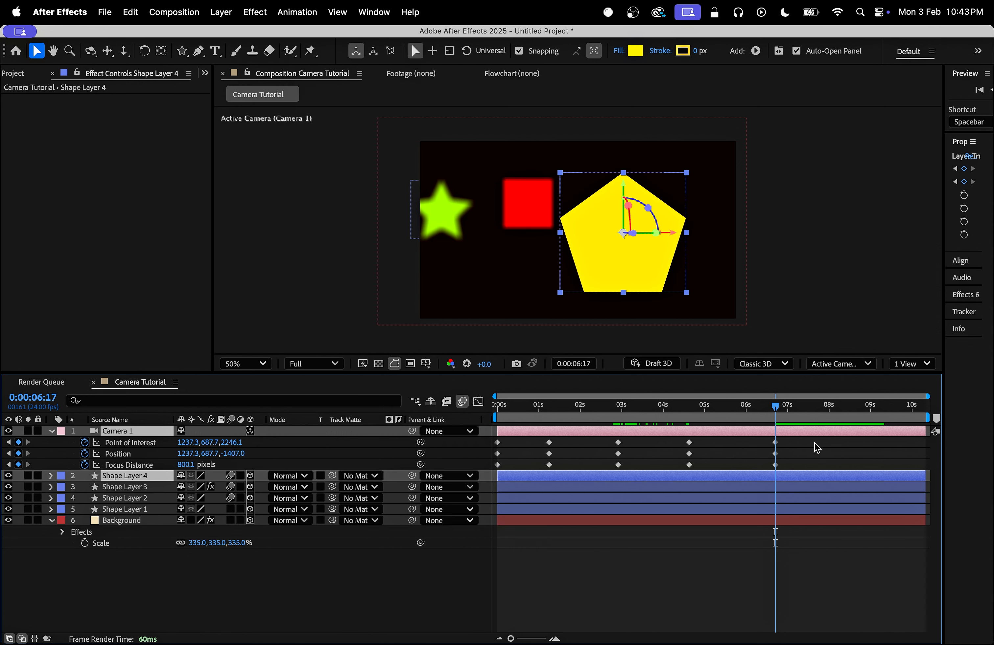
# Pan Camera 1 slightly at 0:00:06:17, to a position of about 1206, 711, -1407, and clear the selection.
pyautogui.press('2')
pyautogui.moveTo(623, 262); pyautogui.dragTo(630, 253)
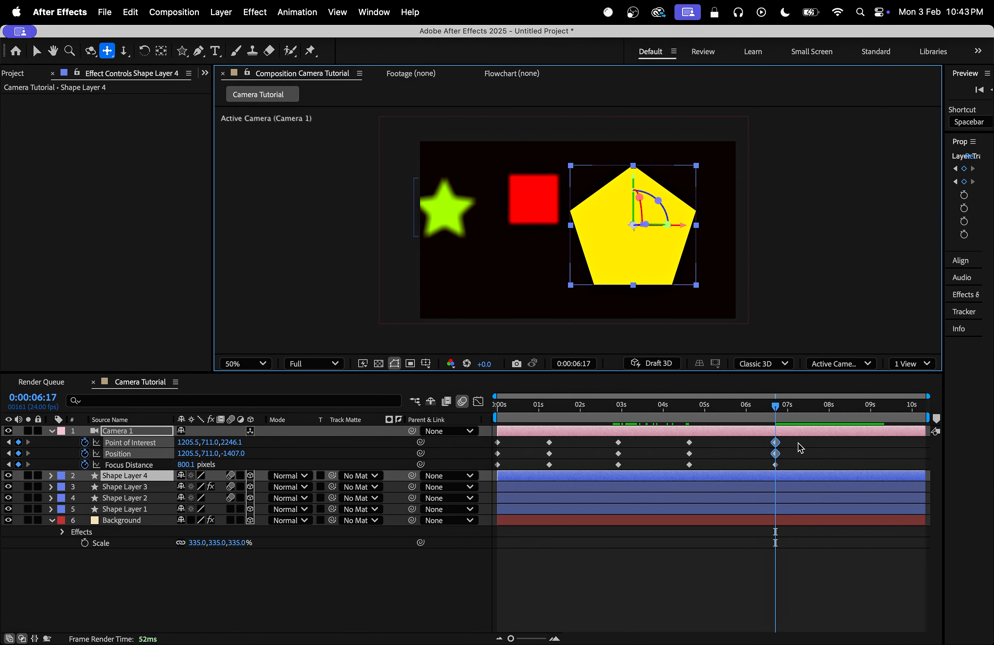
pyautogui.click(801, 447)
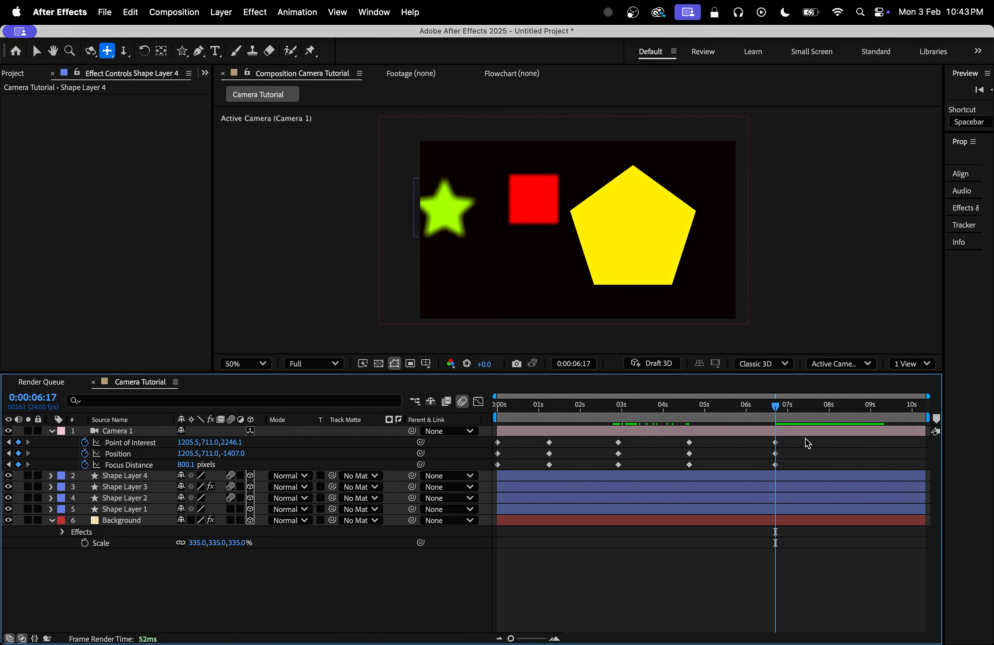
# Easy-ease all Point of Interest, Position and Focus Distance keyframes of Camera 1 and show their speed curves in the Graph Editor.
pyautogui.moveTo(805, 449); pyautogui.dragTo(484, 548)
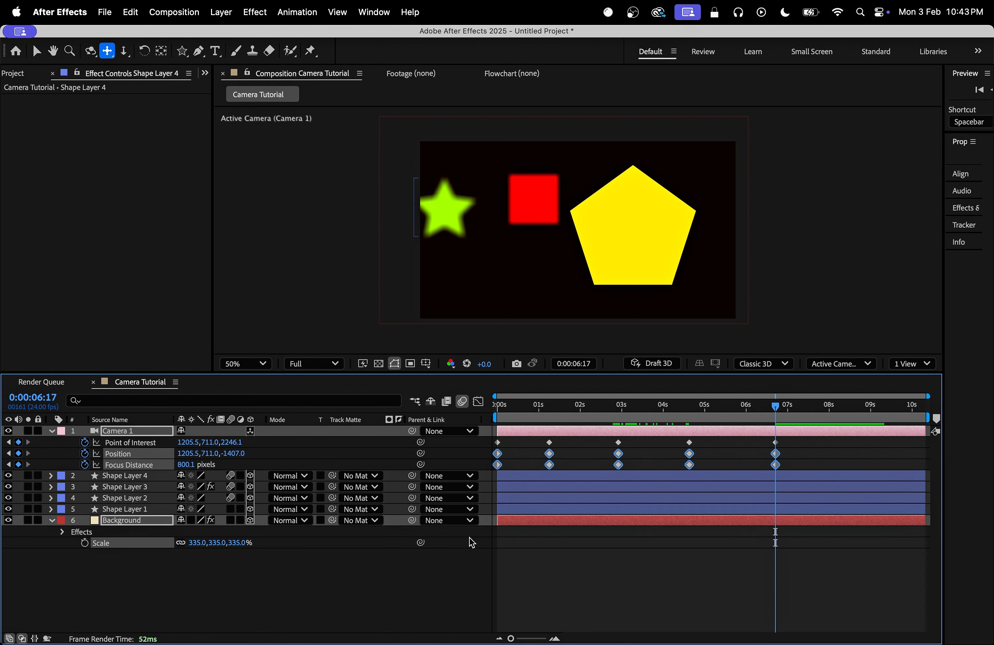
pyautogui.moveTo(806, 445); pyautogui.dragTo(479, 496)
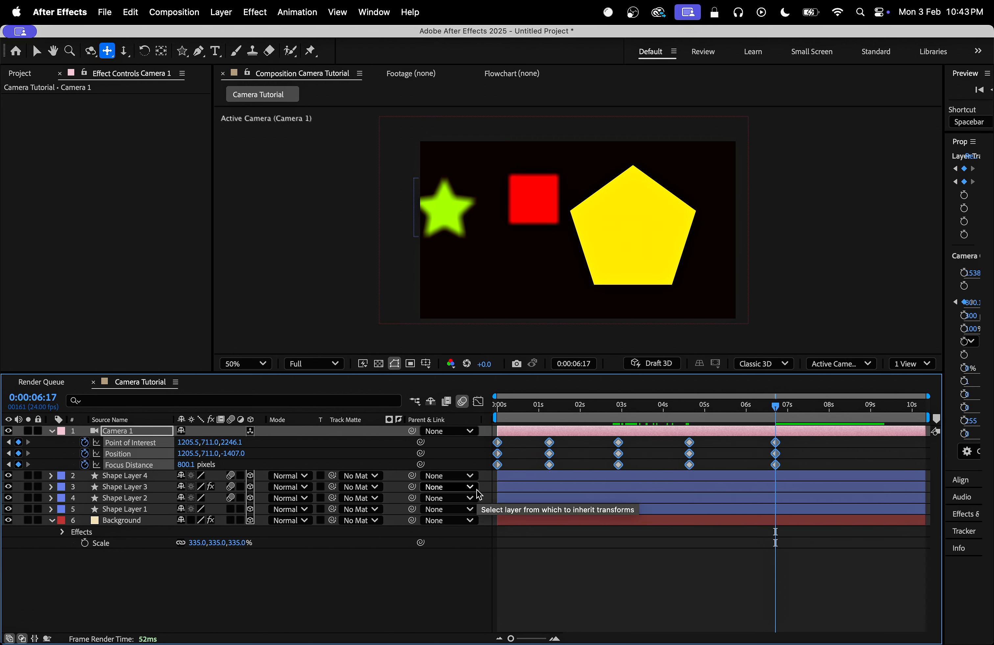
pyautogui.click(478, 402)
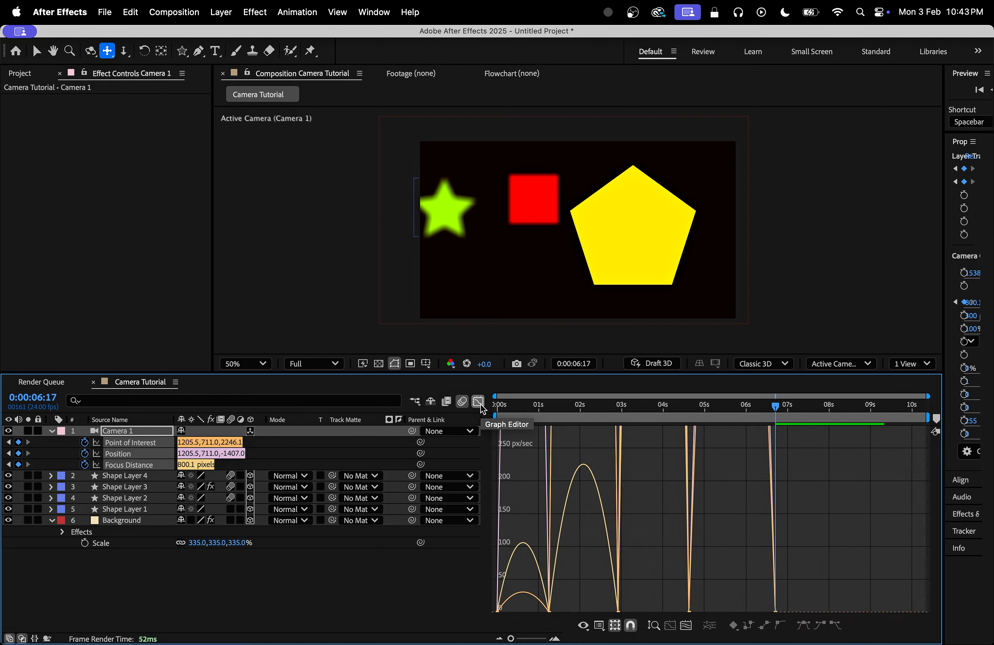
# Lengthen the influence handles around the 0:00:01:06 keyframes of Camera 1, with an outgoing influence of about 75%.
pyautogui.click(678, 629)
pyautogui.moveTo(710, 419); pyautogui.dragTo(483, 445)
pyautogui.moveTo(590, 531); pyautogui.dragTo(566, 551)
pyautogui.moveTo(564, 541); pyautogui.dragTo(533, 544)
pyautogui.moveTo(594, 540); pyautogui.dragTo(616, 544)
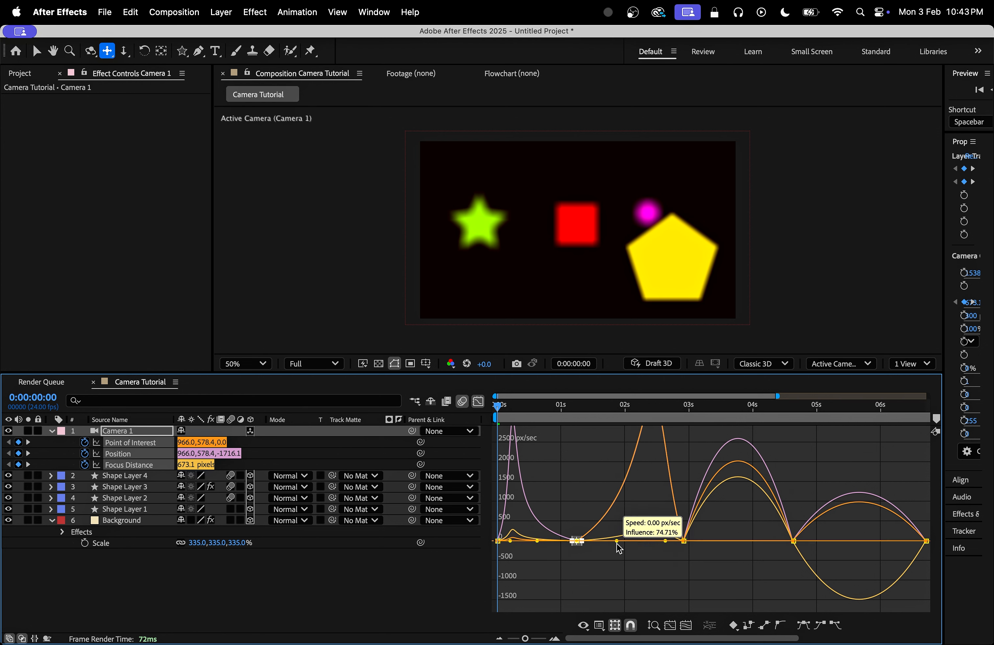
# Lengthen the influence handles of Camera 1's remaining keyframes up to 0:00:06:17, giving steep speed peaks between the shapes.
pyautogui.moveTo(706, 535); pyautogui.dragTo(641, 541)
pyautogui.click(748, 528)
pyautogui.moveTo(745, 524); pyautogui.dragTo(724, 543)
pyautogui.moveTo(809, 527); pyautogui.dragTo(671, 549)
pyautogui.hscroll(3, 863, 541)
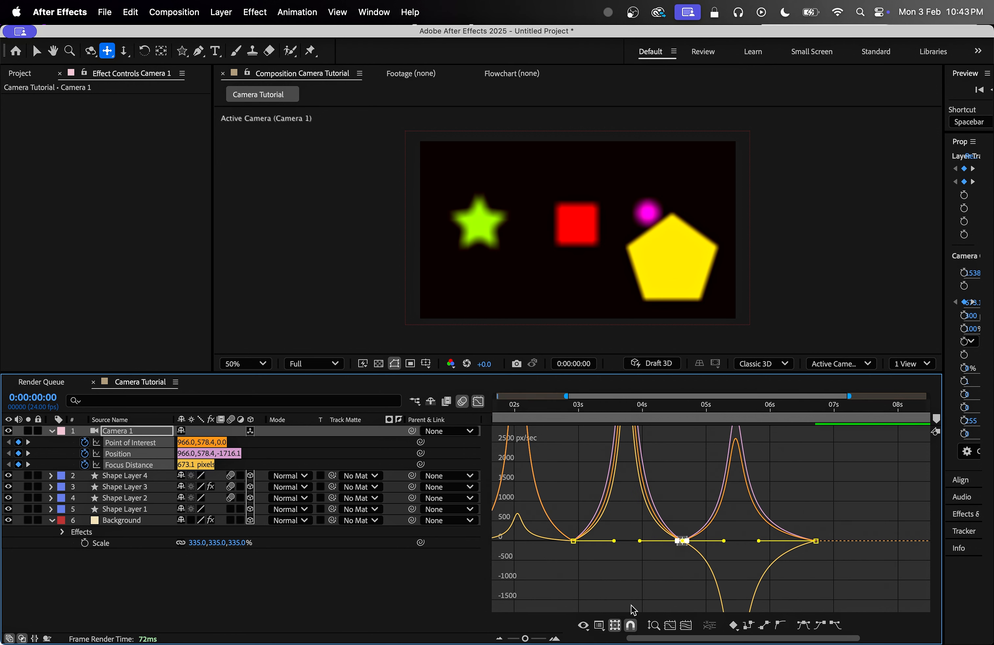
pyautogui.moveTo(524, 639); pyautogui.dragTo(462, 642)
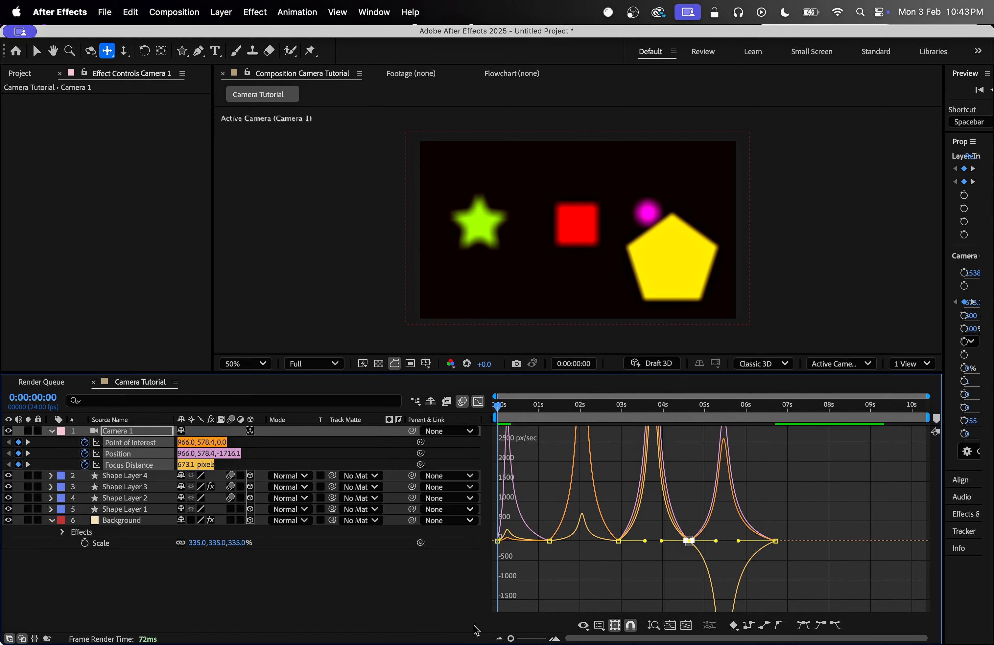
# Preview the eased camera animation from the start, clear the selection and return the timeline to layer bars.
pyautogui.press('space')
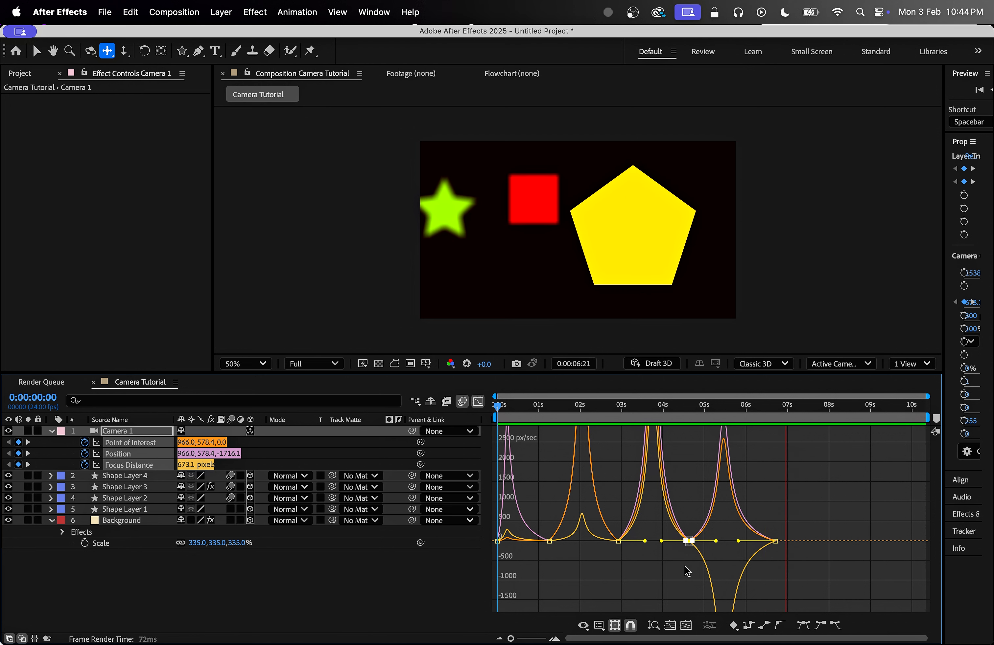
pyautogui.press('space')
pyautogui.click(353, 591)
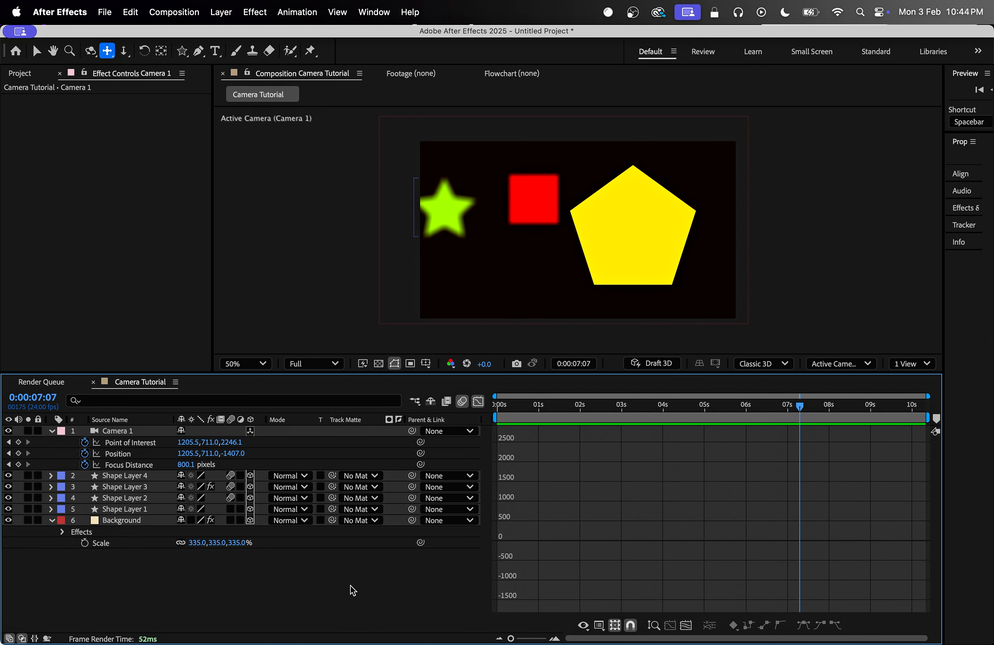
pyautogui.click(478, 403)
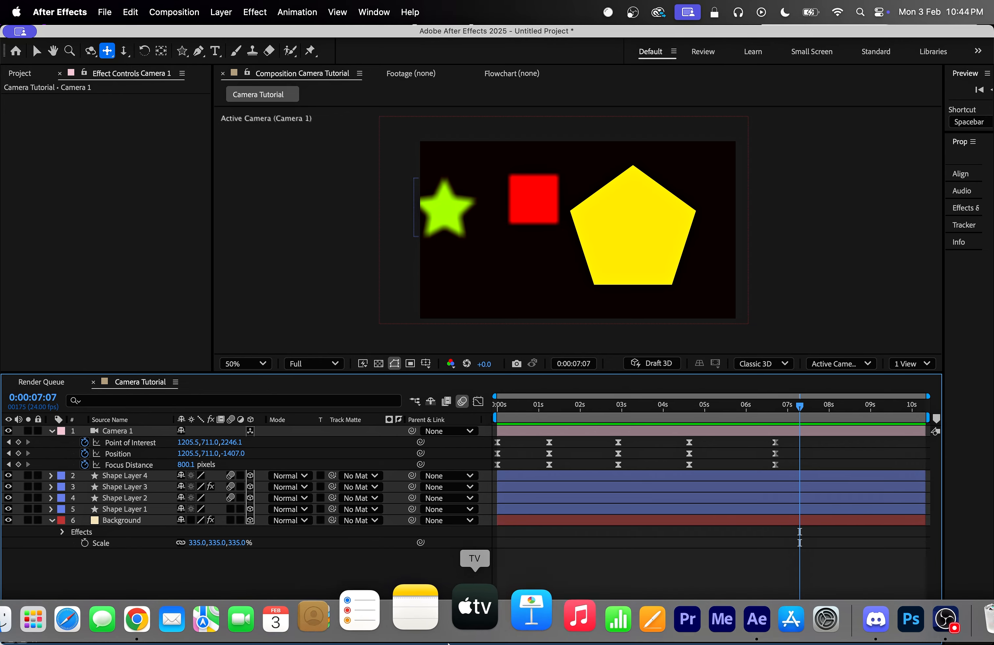
# Switch to Chrome and watch the YouTube video "Why Corpse Husband Started to Hate His Audience" in full screen for camera examples.
pyautogui.click(202, 604)
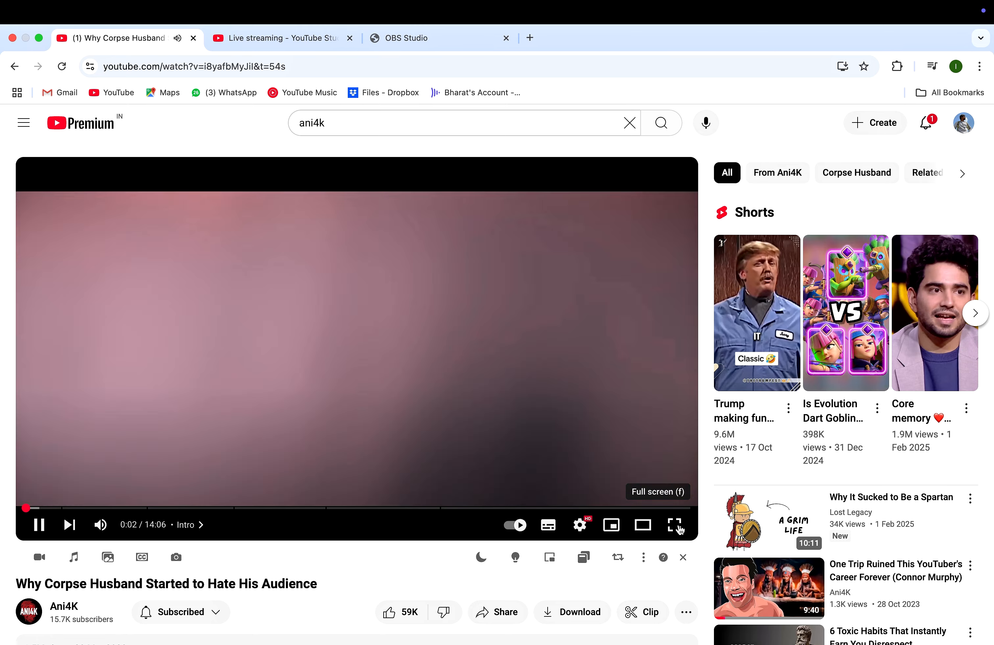
pyautogui.press('Right')
pyautogui.press('Right')
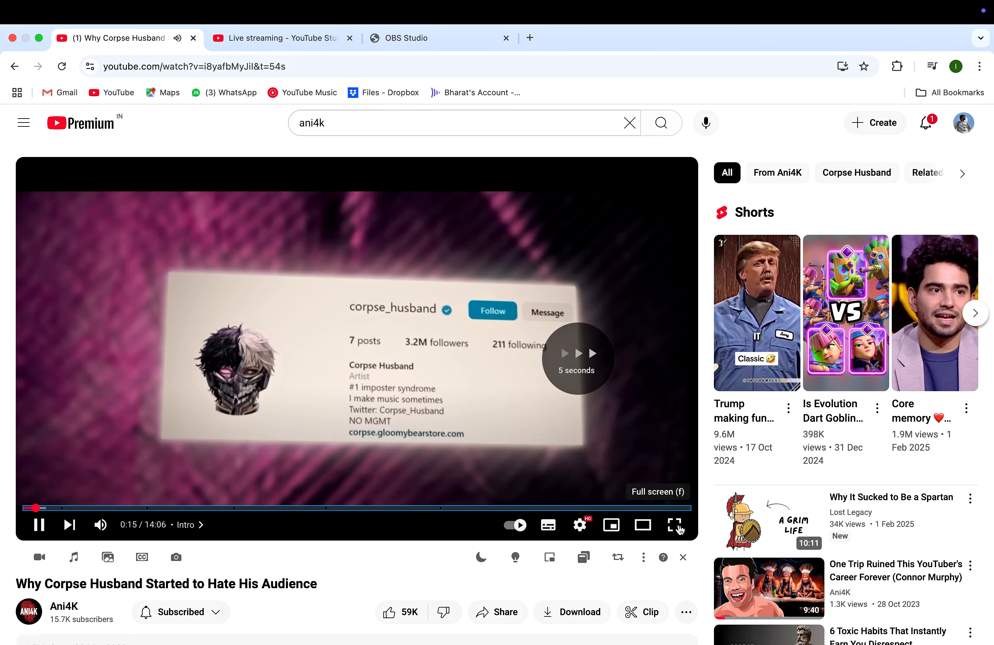
pyautogui.press('Left')
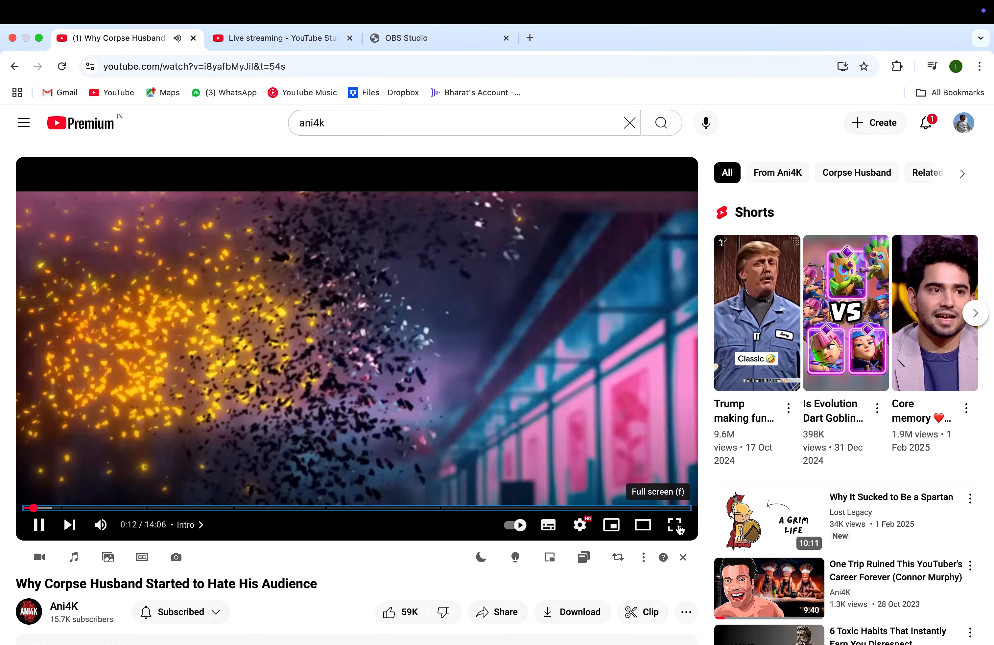
pyautogui.click(679, 530)
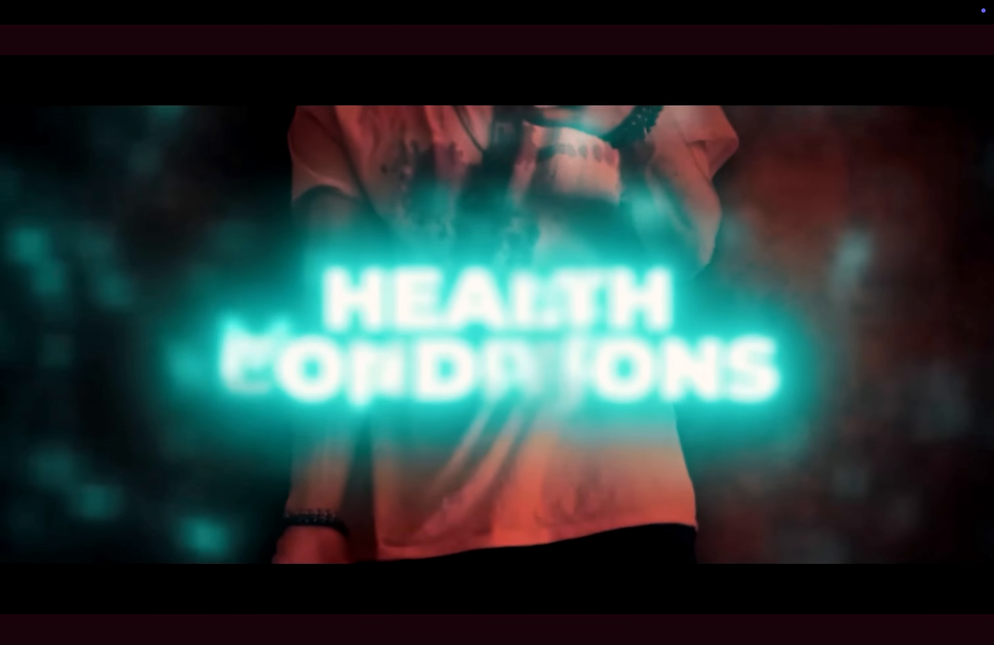
pyautogui.click(862, 467)
pyautogui.press('Escape')
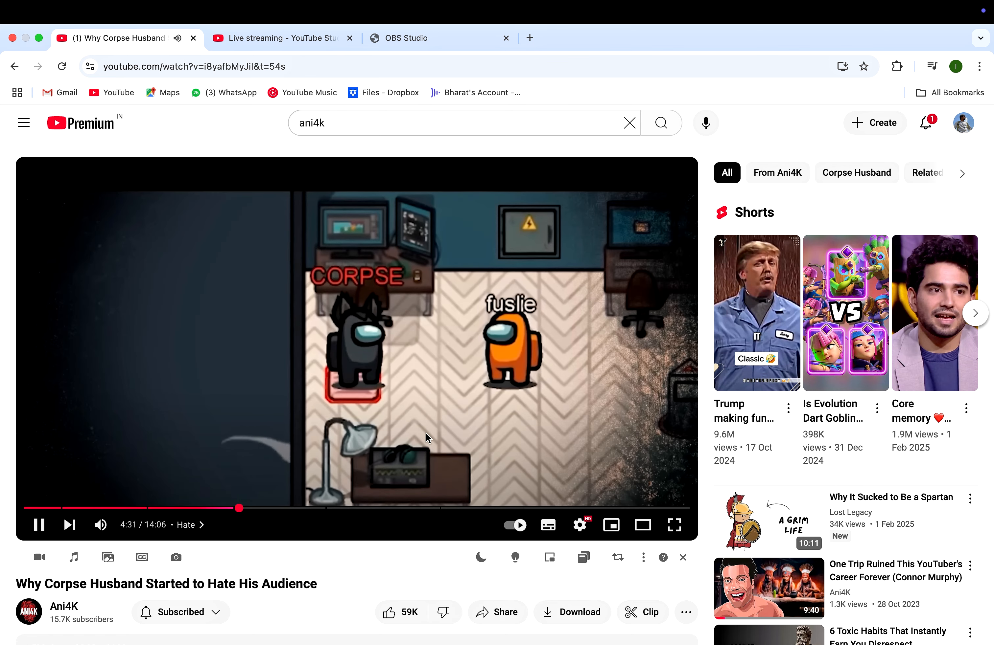
# Skim the video from about 4:31 for more camera examples and pause it at 4:56 on the tweet shot.
pyautogui.press('Right')
pyautogui.press('Left')
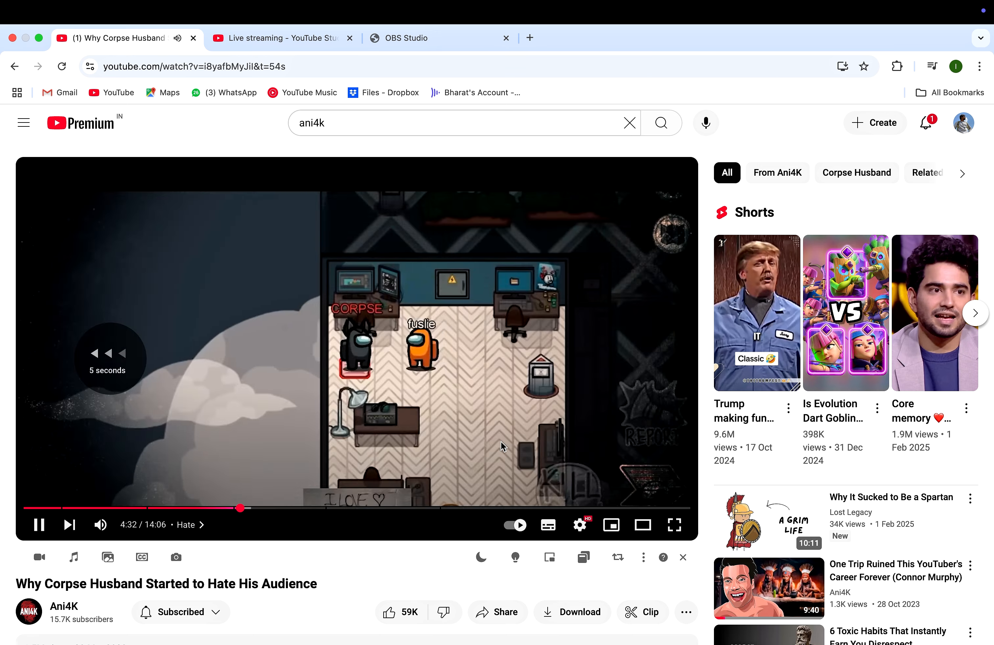
pyautogui.press('Right')
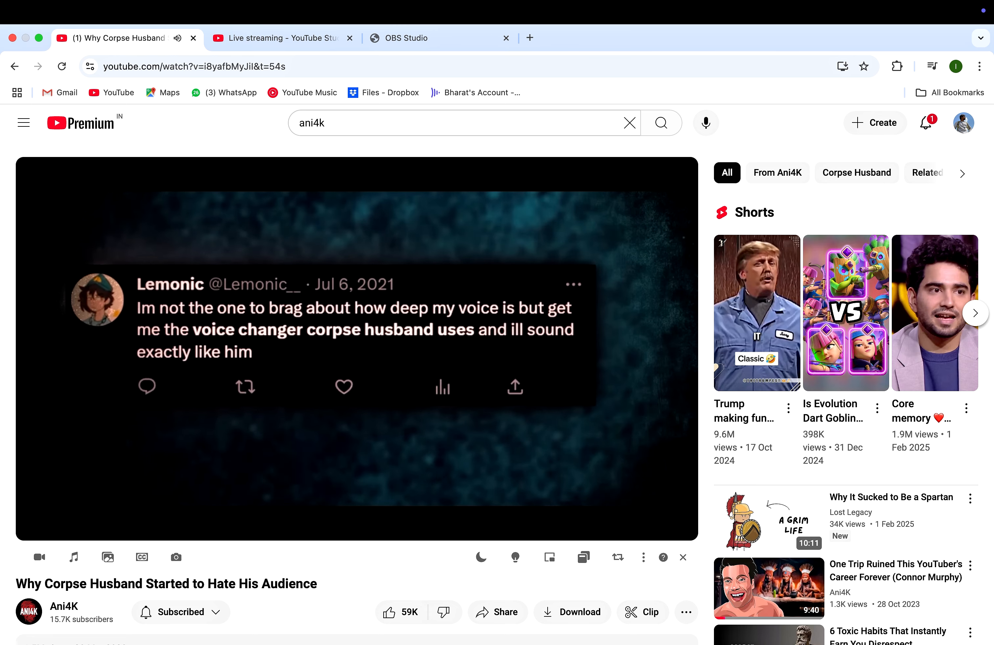
pyautogui.moveTo(473, 440)
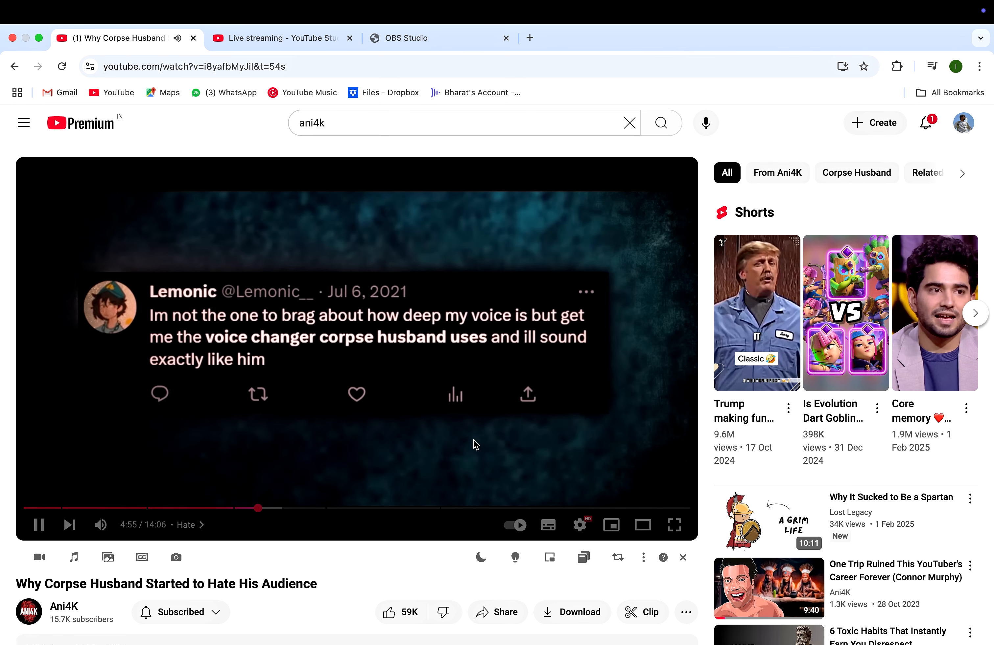
pyautogui.click(226, 407)
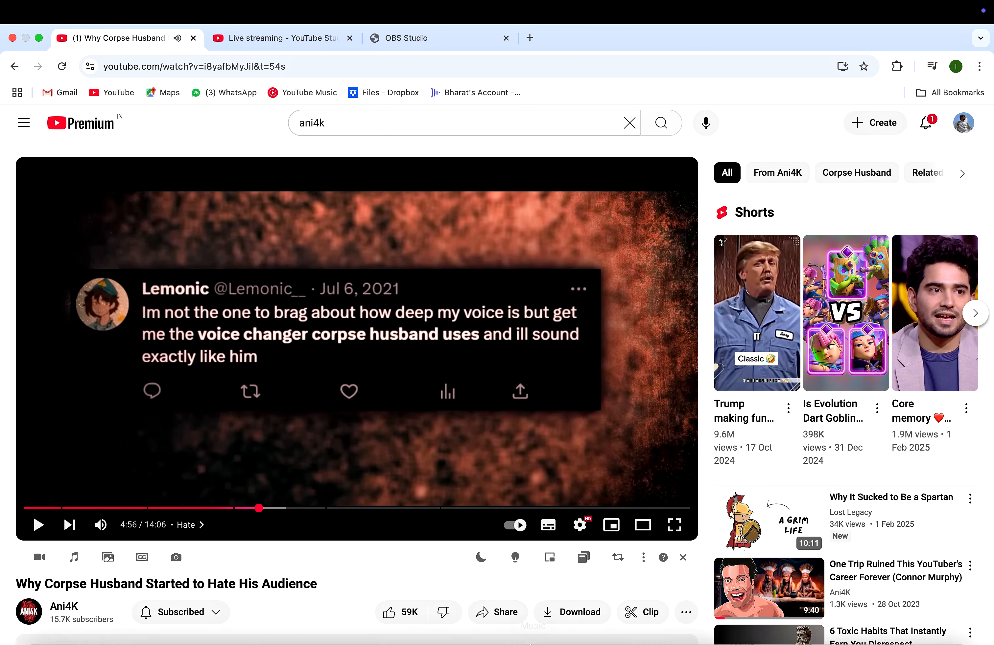
# Switch back to After Effects and add a null object to the Camera Tutorial composition.
pyautogui.moveTo(637, 641)
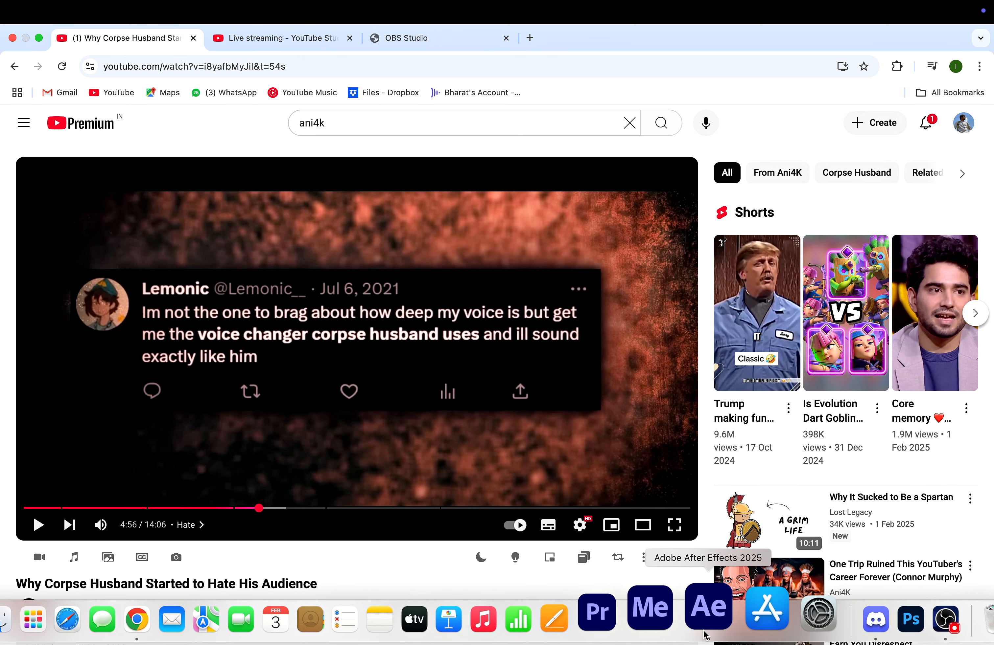
pyautogui.click(704, 616)
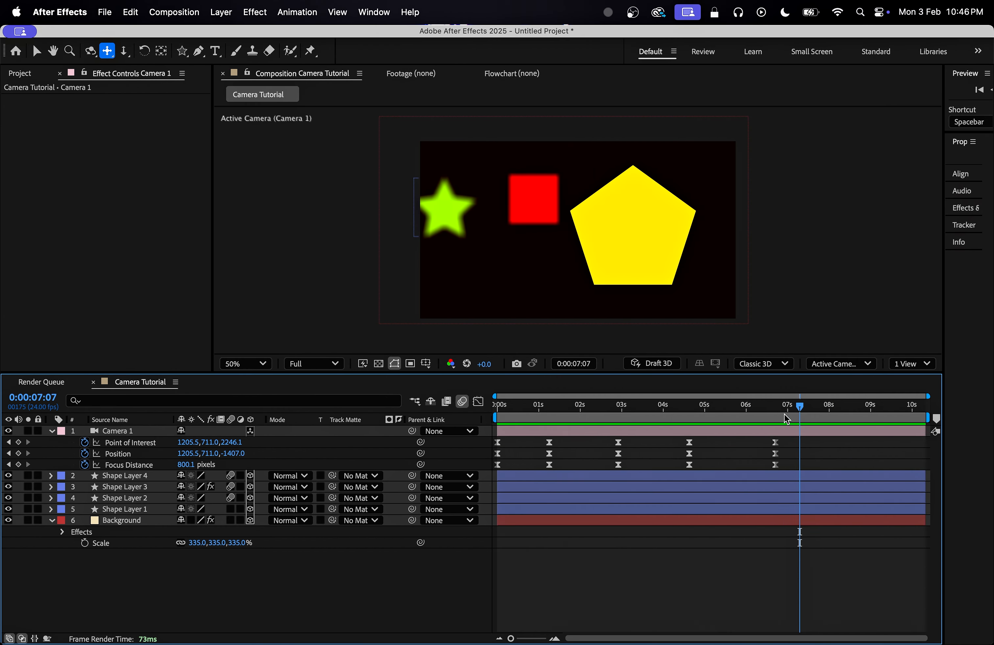
pyautogui.rightClick(249, 580)
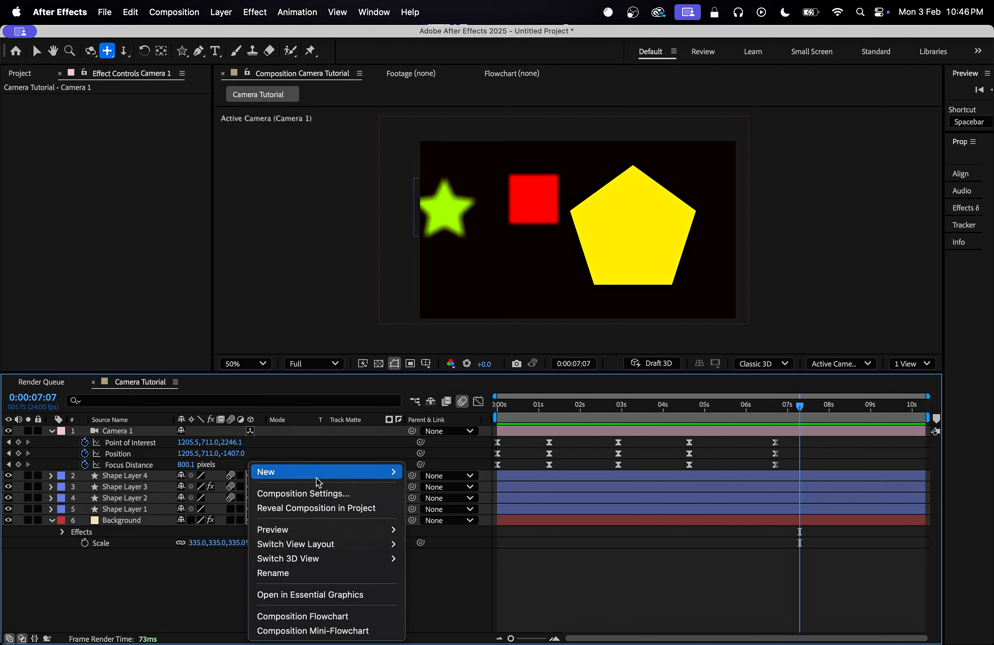
pyautogui.moveTo(317, 484)
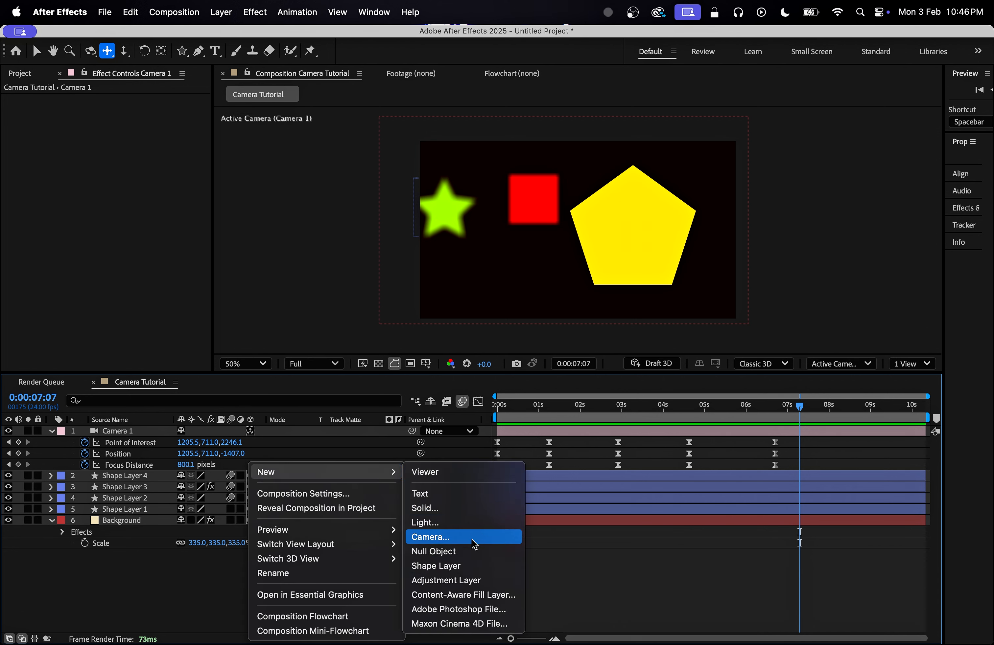
pyautogui.click(456, 551)
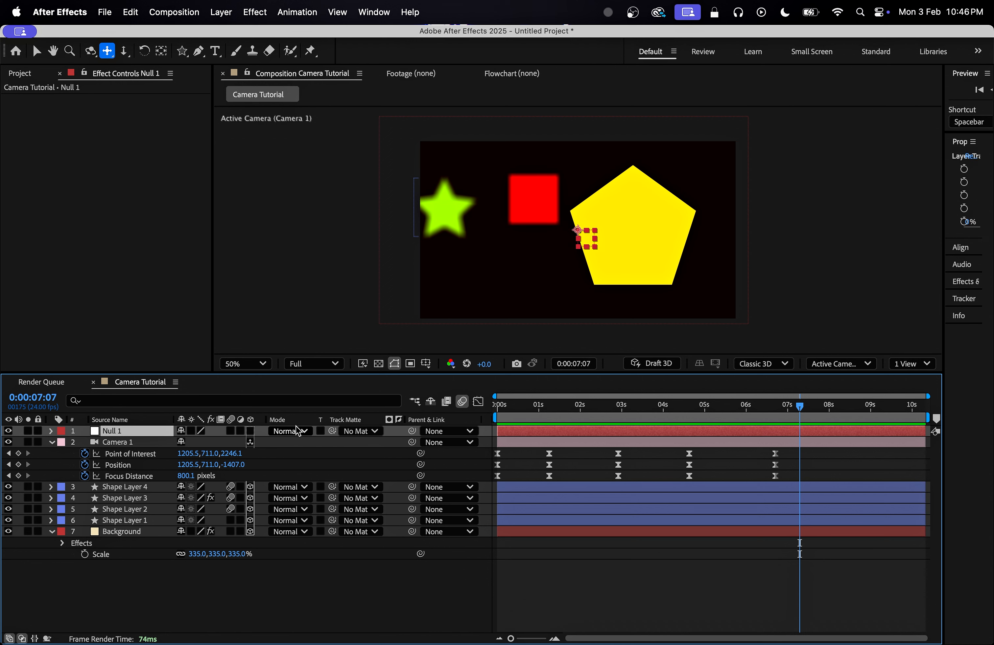
# Make the Null 1 layer 3D and parent Camera 1 to it.
pyautogui.click(250, 432)
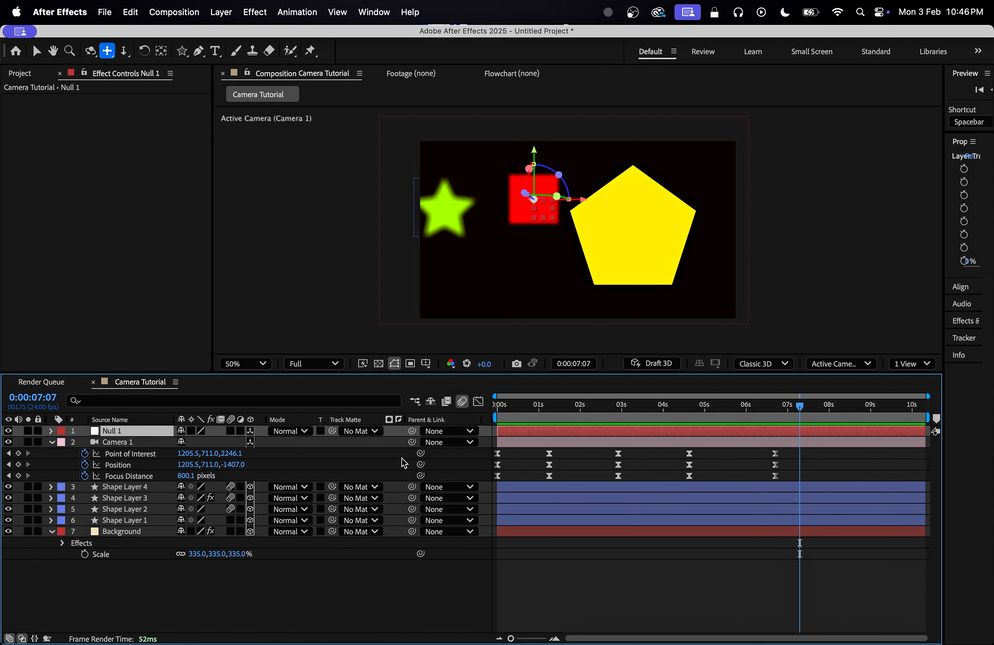
pyautogui.moveTo(412, 443); pyautogui.dragTo(135, 434)
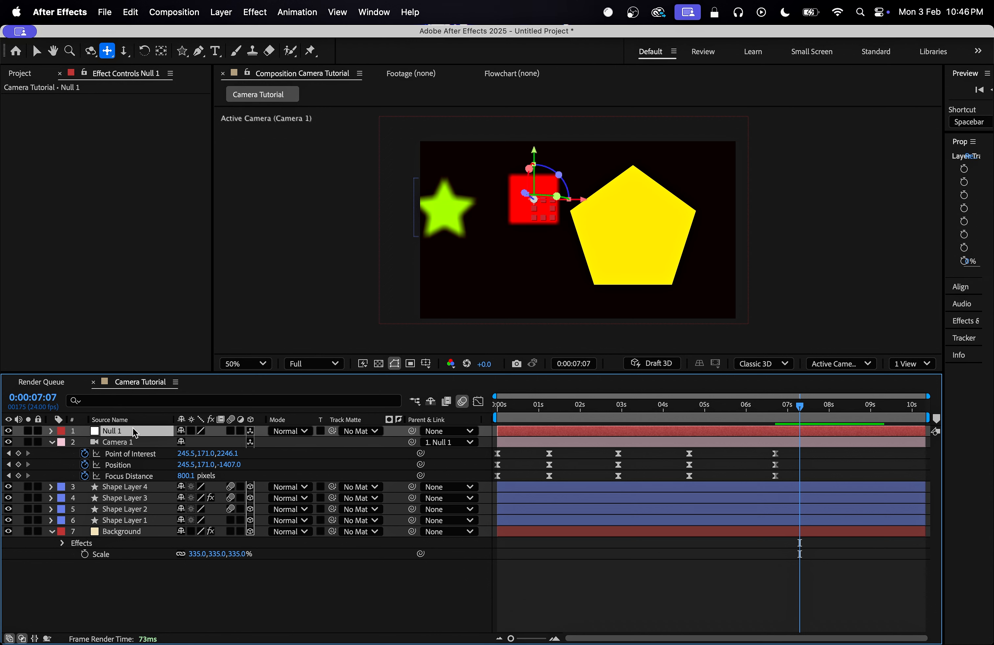
# Add the expression wiggle(1,20) to the position of Null 1.
pyautogui.press('p')
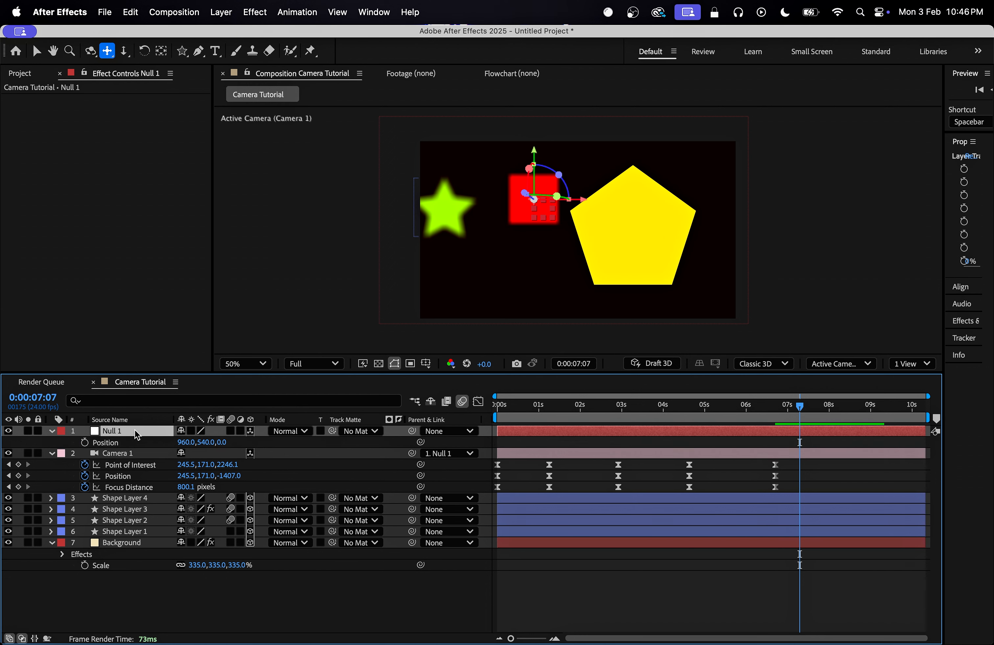
pyautogui.keyDown('alt'); pyautogui.click(86, 443); pyautogui.keyUp('alt')
pyautogui.write('wigg')
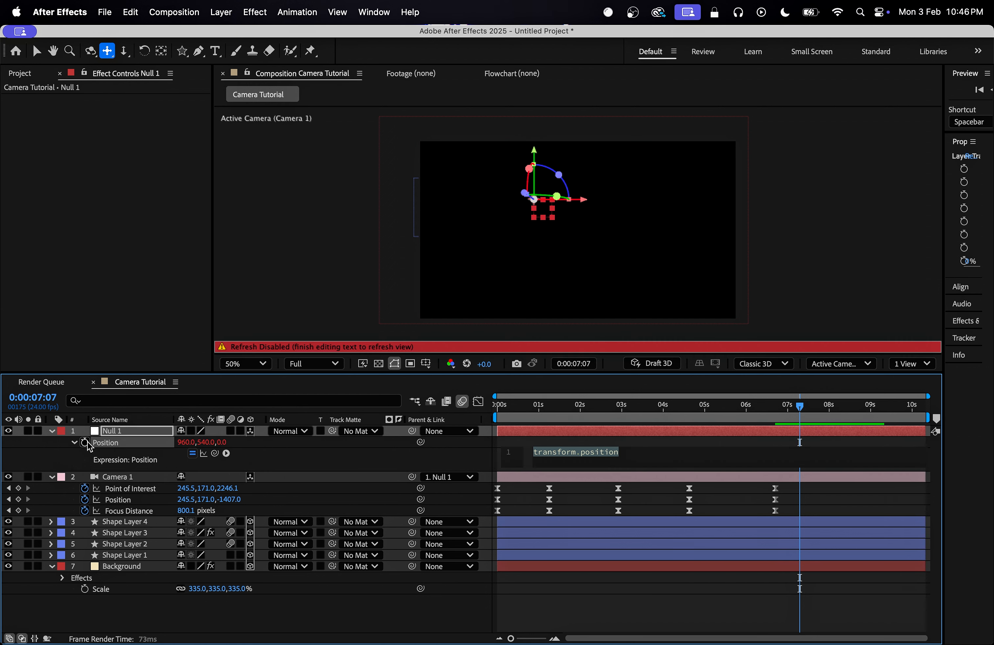
pyautogui.write('le(1,20)')
pyautogui.click(455, 592)
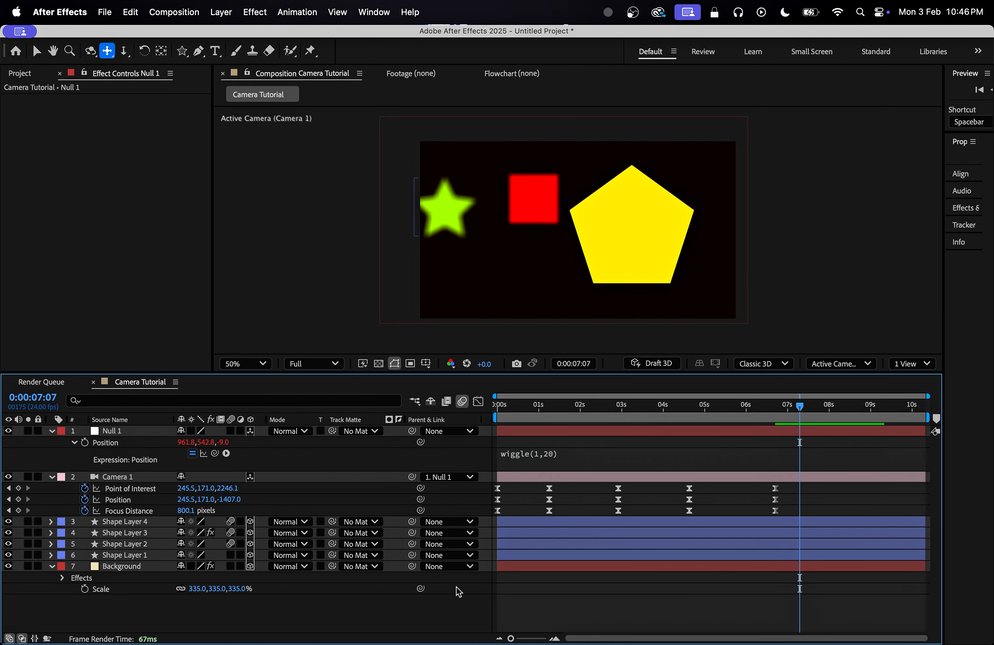
# Preview the camera animation with the null's wiggle applied, then stop playback.
pyautogui.moveTo(800, 407); pyautogui.dragTo(772, 407)
pyautogui.press('space')
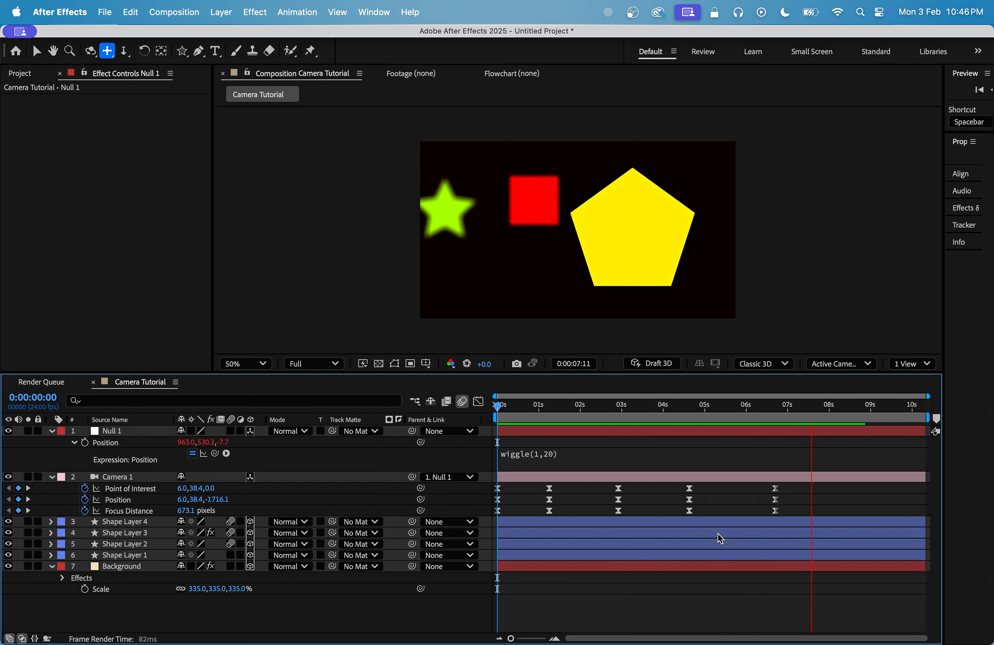
pyautogui.press('space')
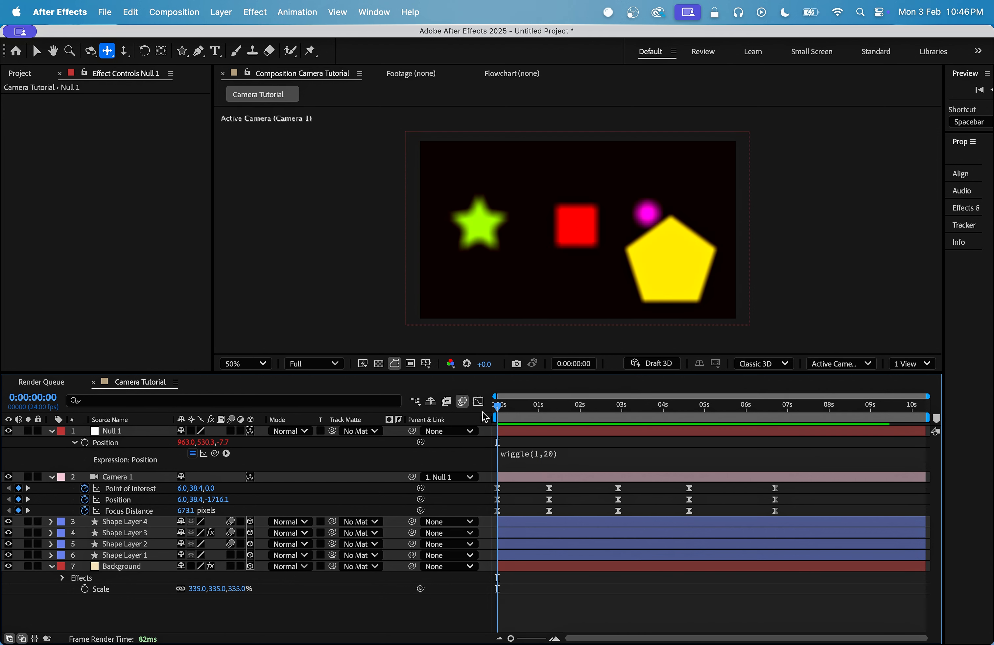
# Display the speed graph of all Camera 1 keyframes and split the layer at the first speed peak, 0:00:00:06.
pyautogui.moveTo(497, 406); pyautogui.dragTo(464, 488)
pyautogui.moveTo(801, 492); pyautogui.dragTo(460, 536)
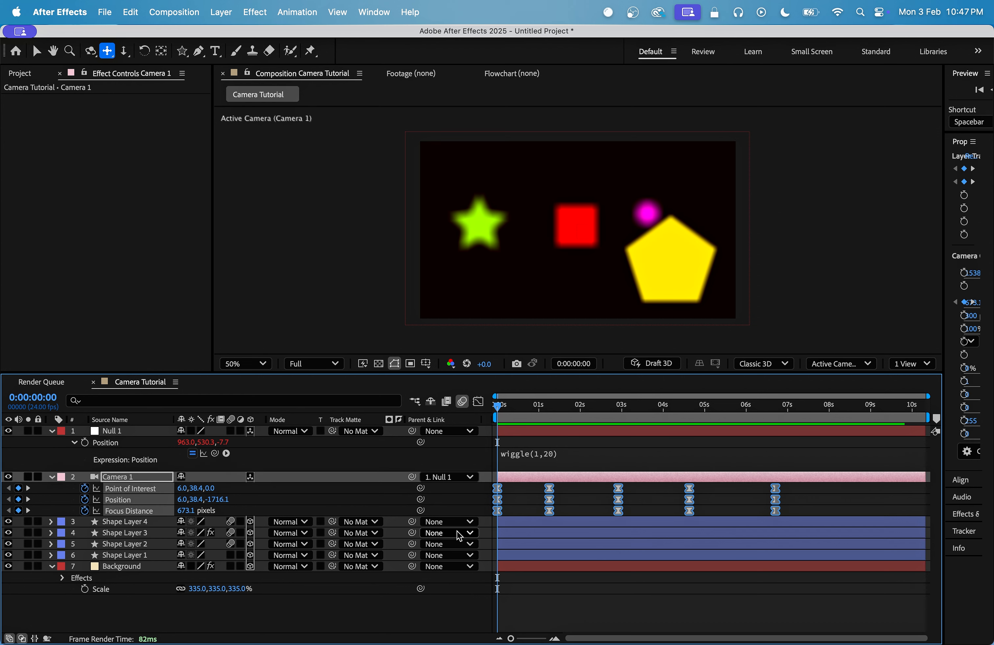
pyautogui.click(479, 402)
pyautogui.click(529, 639)
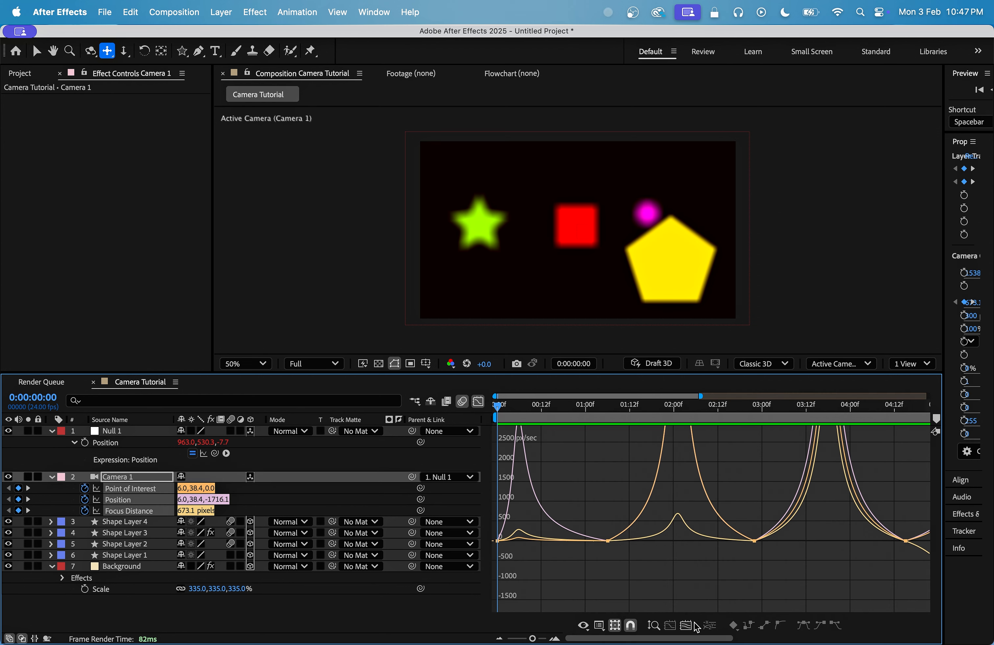
pyautogui.click(687, 626)
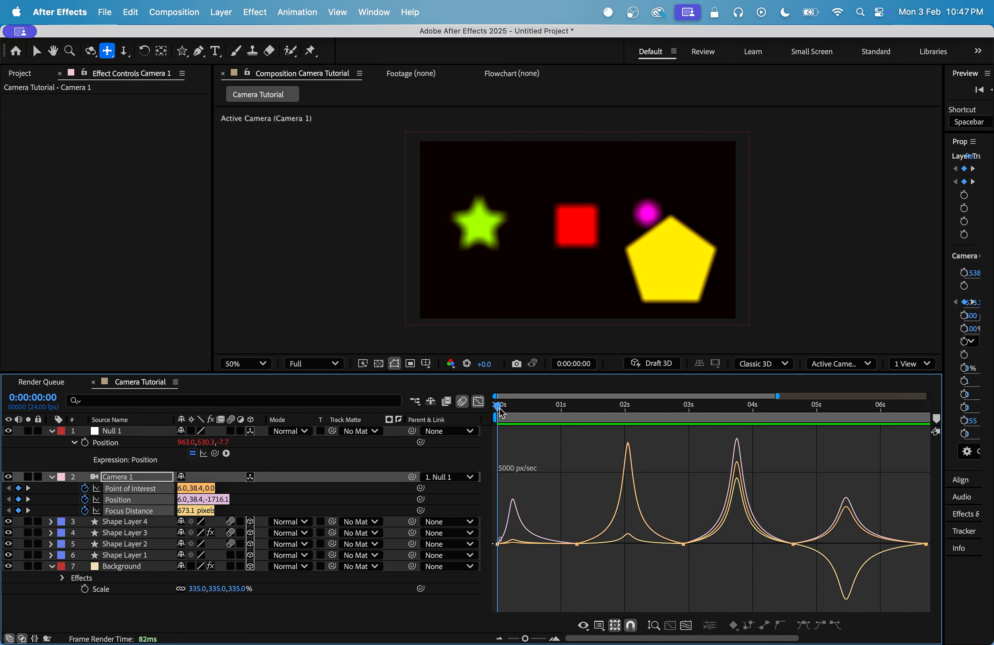
pyautogui.moveTo(502, 413); pyautogui.dragTo(518, 412)
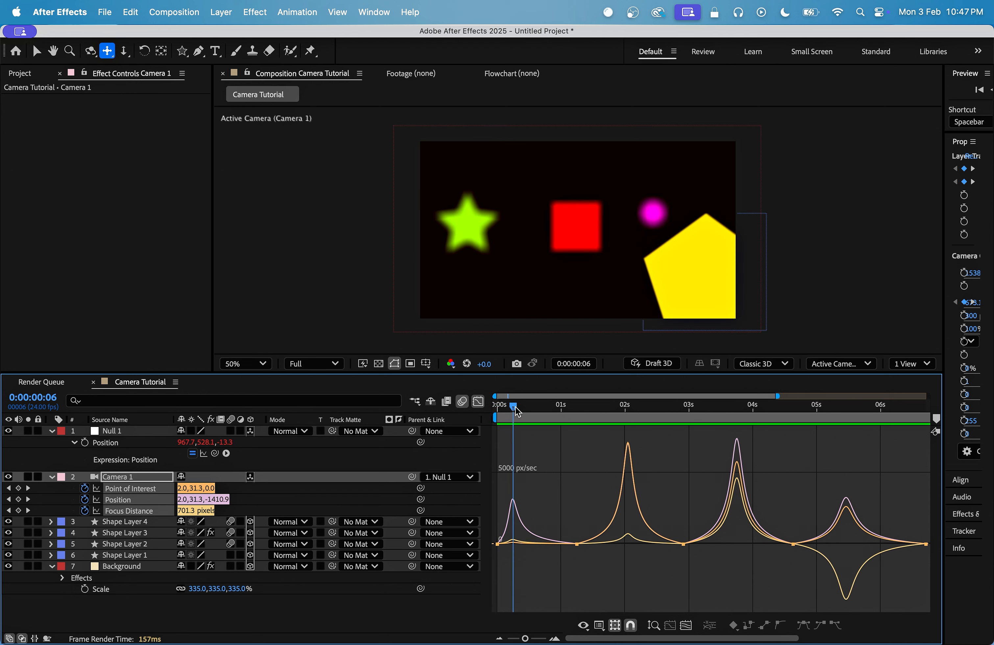
pyautogui.click(127, 476)
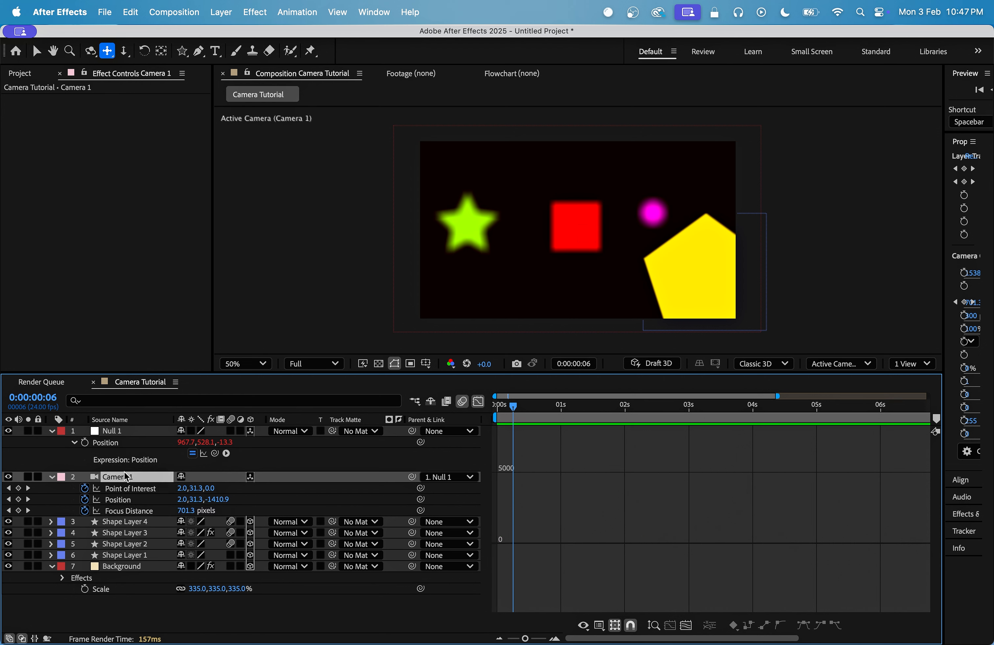
pyautogui.hotkey('shift', 'F3')
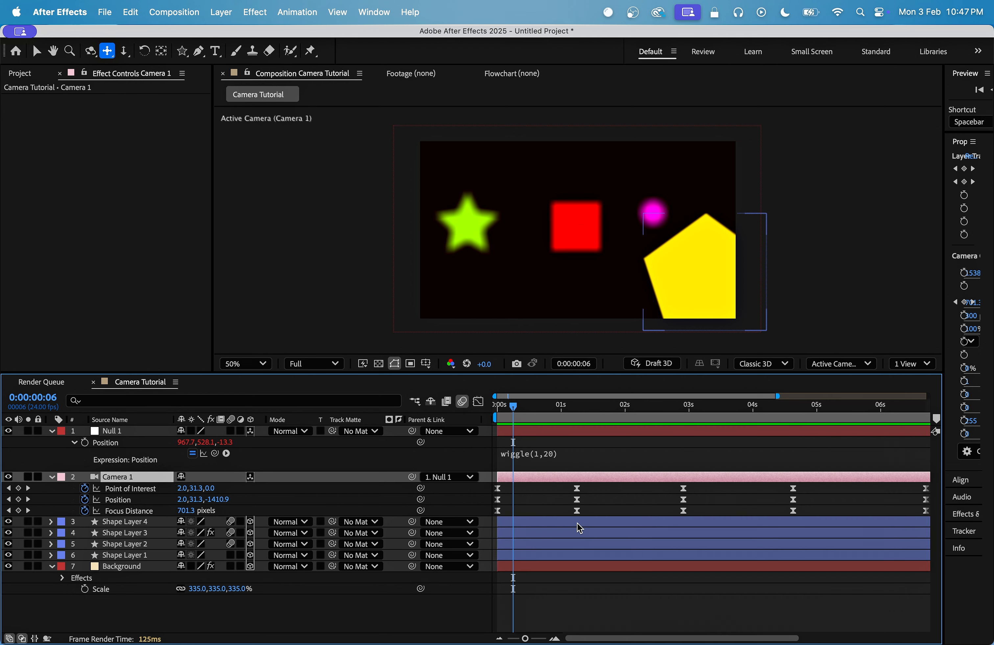
pyautogui.press('super+d')
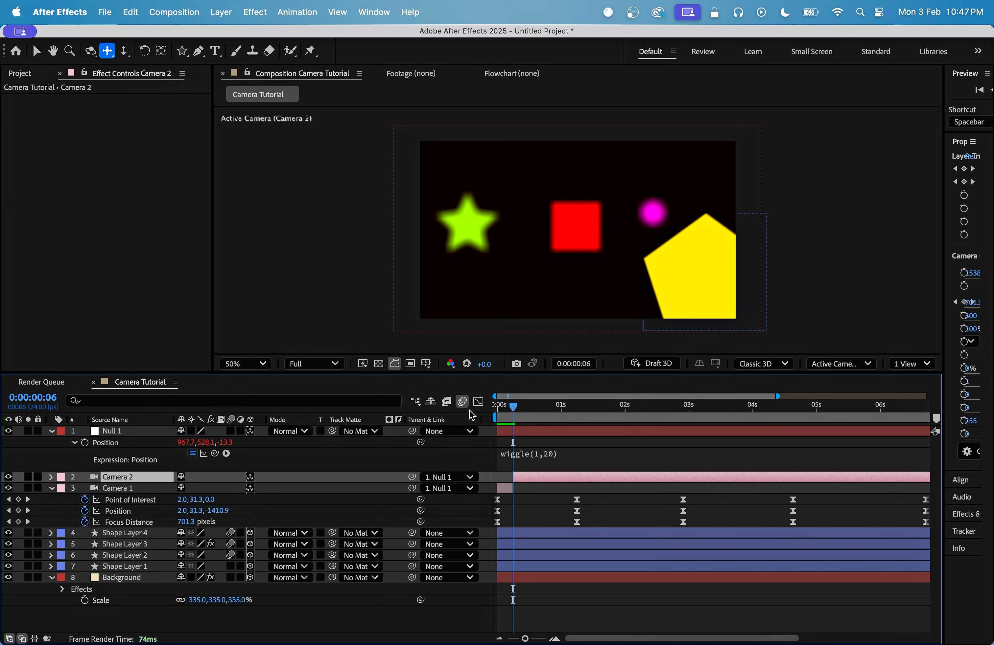
# Locate the second speed peak in the camera's graph and split Camera 2 there, at 0:00:02:01.
pyautogui.moveTo(544, 495); pyautogui.dragTo(591, 527)
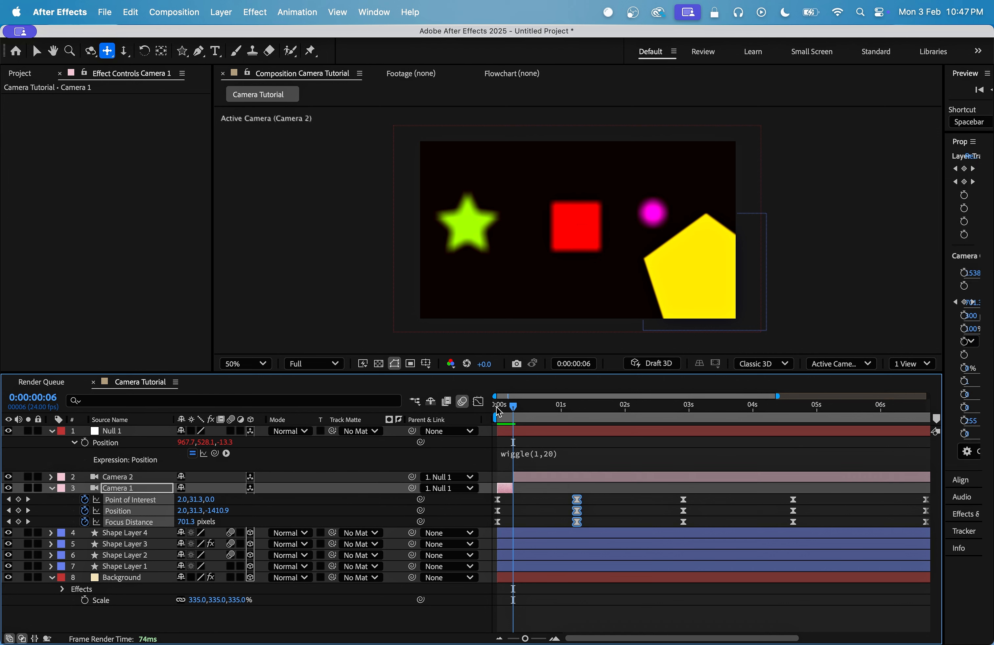
pyautogui.click(478, 401)
pyautogui.moveTo(536, 421); pyautogui.dragTo(631, 424)
pyautogui.hotkey('shift', 'F3')
pyautogui.click(665, 496)
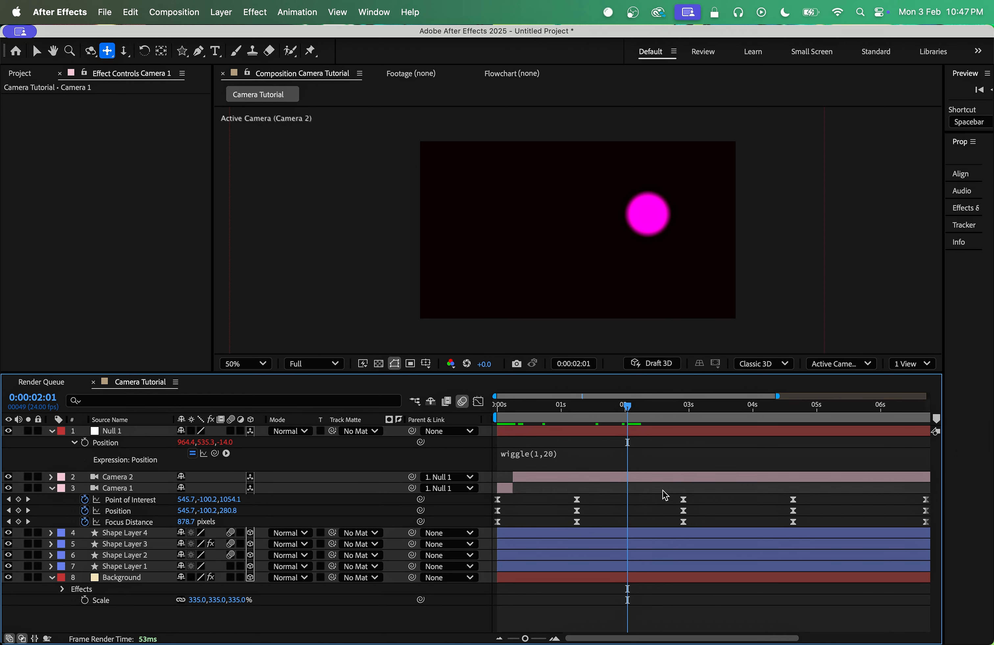
pyautogui.click(658, 479)
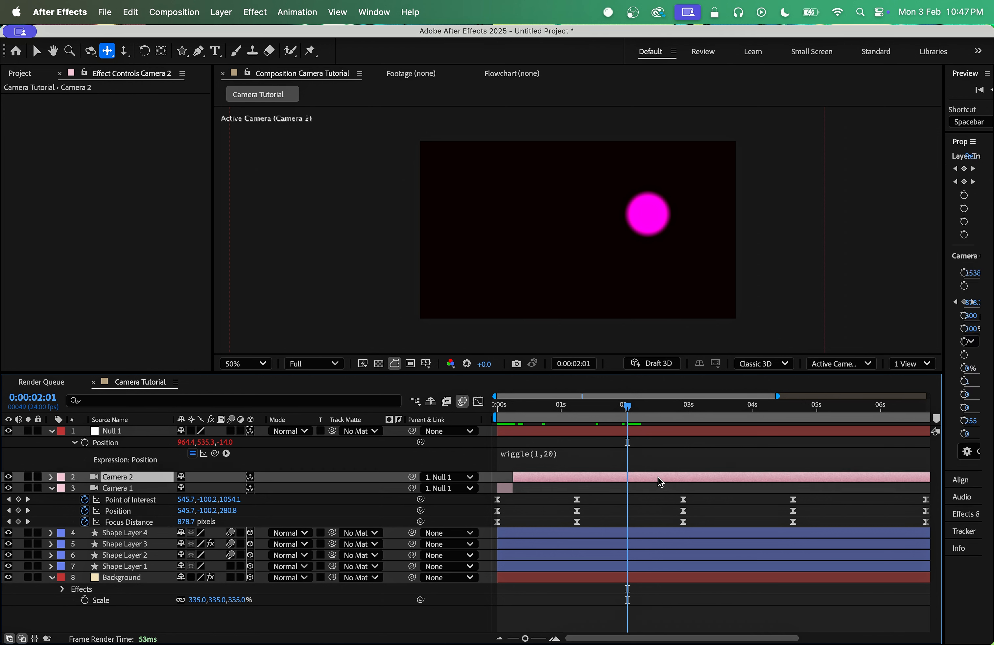
pyautogui.press('super+shift+d')
# Locate the third speed peak in the camera's graph and split Camera 3 there, at 0:00:03:18.
pyautogui.hotkey('shift', 'F3')
pyautogui.hotkey('shift', 'F3')
pyautogui.moveTo(699, 505); pyautogui.dragTo(626, 578)
pyautogui.hotkey('shift', 'F3')
pyautogui.moveTo(628, 414); pyautogui.dragTo(736, 412)
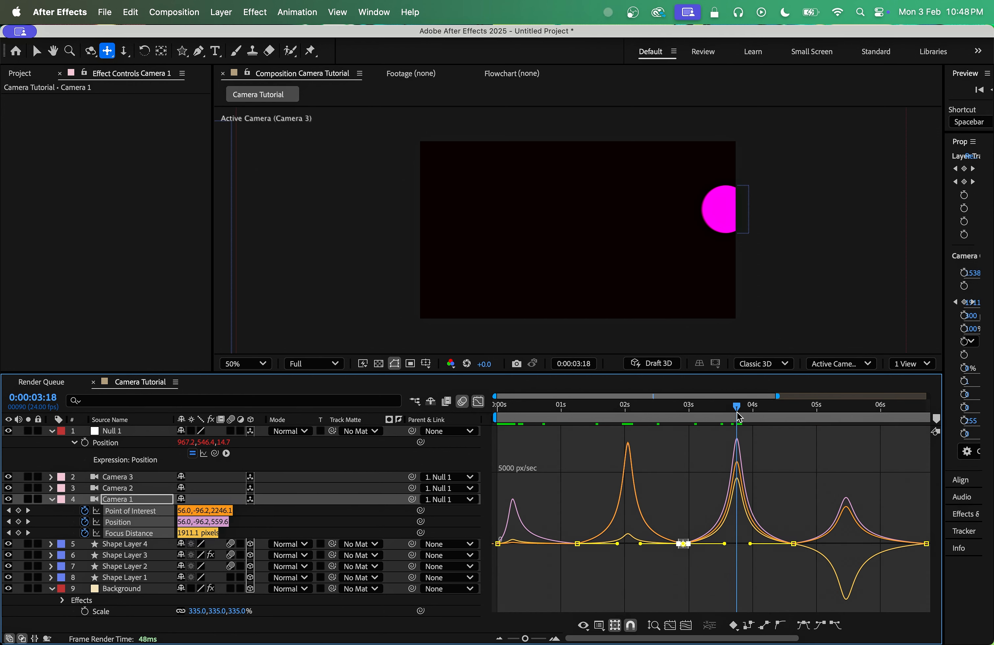
pyautogui.click(125, 478)
pyautogui.hotkey('shift', 'F3')
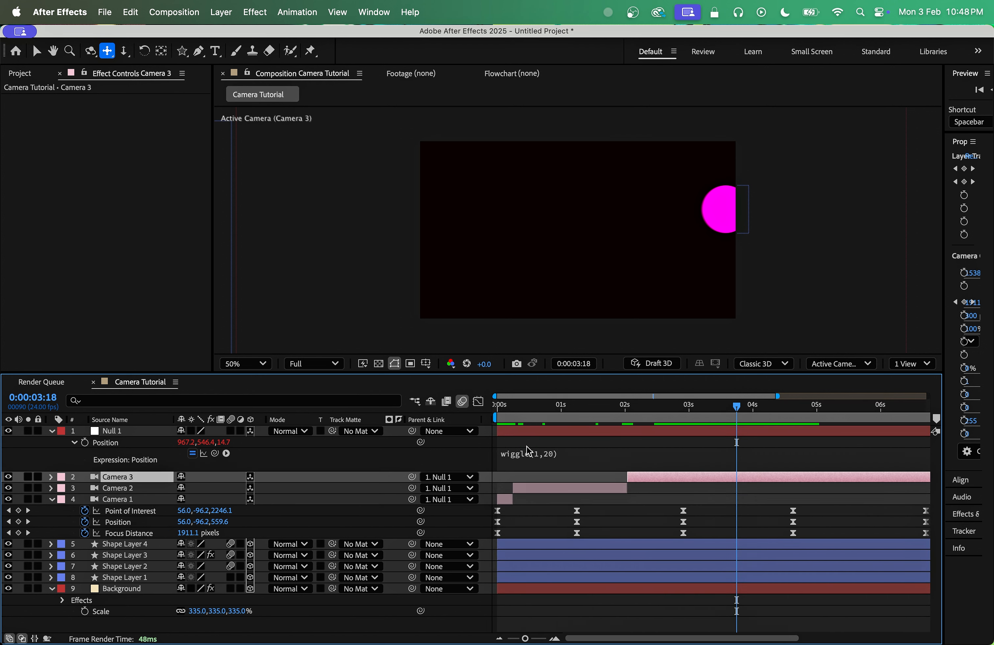
pyautogui.press('u')
pyautogui.moveTo(819, 493); pyautogui.dragTo(767, 515)
pyautogui.hotkey('shift', 'F3')
pyautogui.press('super+shift+d')
# Locate the last speed peak in the camera's graph and split Camera 4 there, at 0:00:05:11.
pyautogui.hotkey('shift', 'F3')
pyautogui.moveTo(736, 410); pyautogui.dragTo(847, 419)
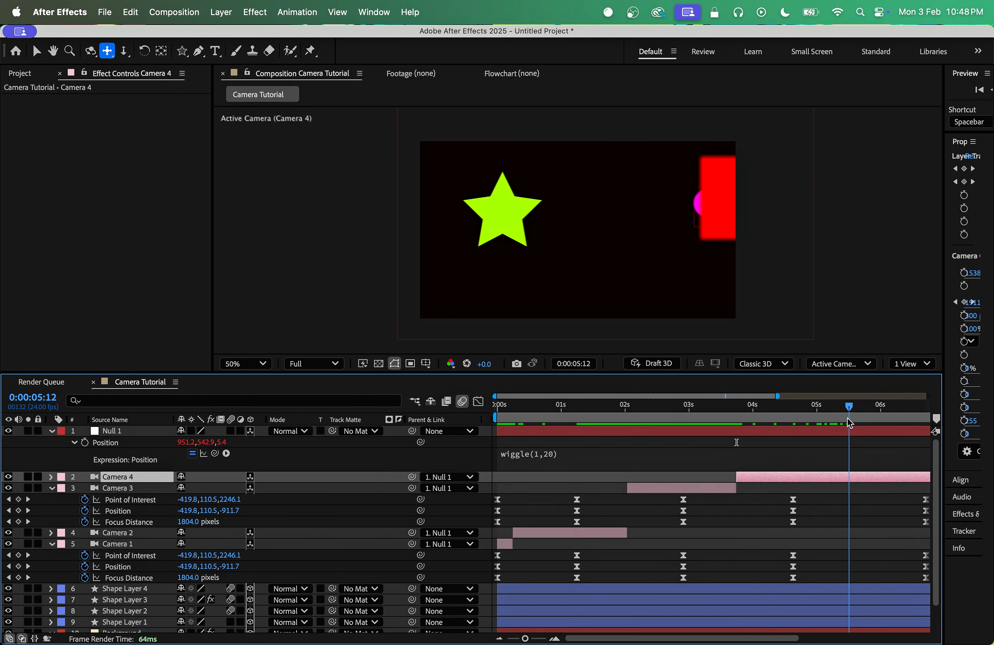
pyautogui.click(479, 401)
pyautogui.press('u')
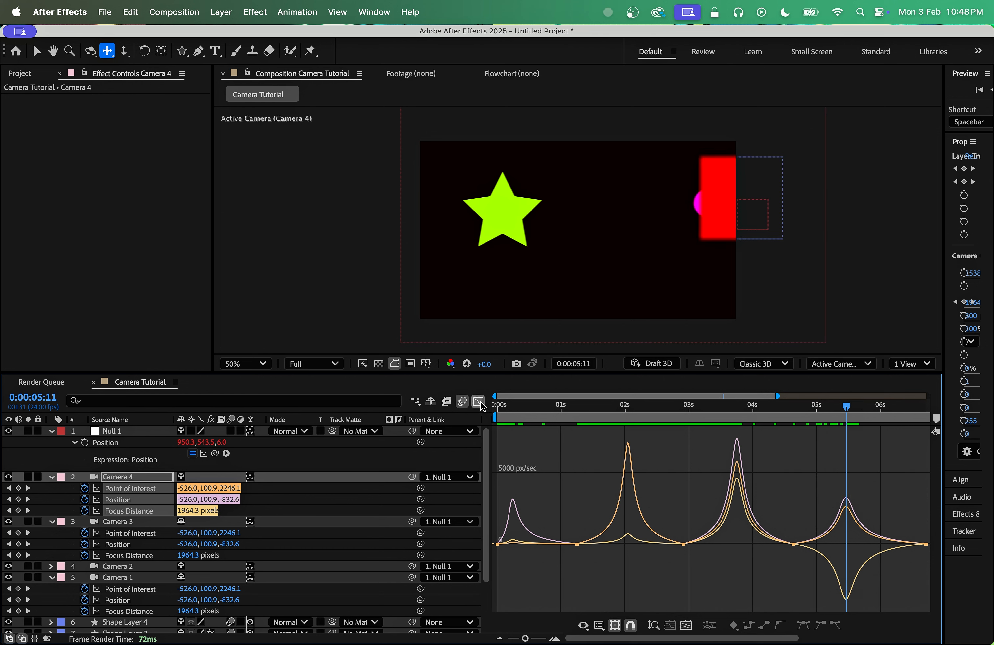
pyautogui.click(478, 401)
pyautogui.press('super+shift+d')
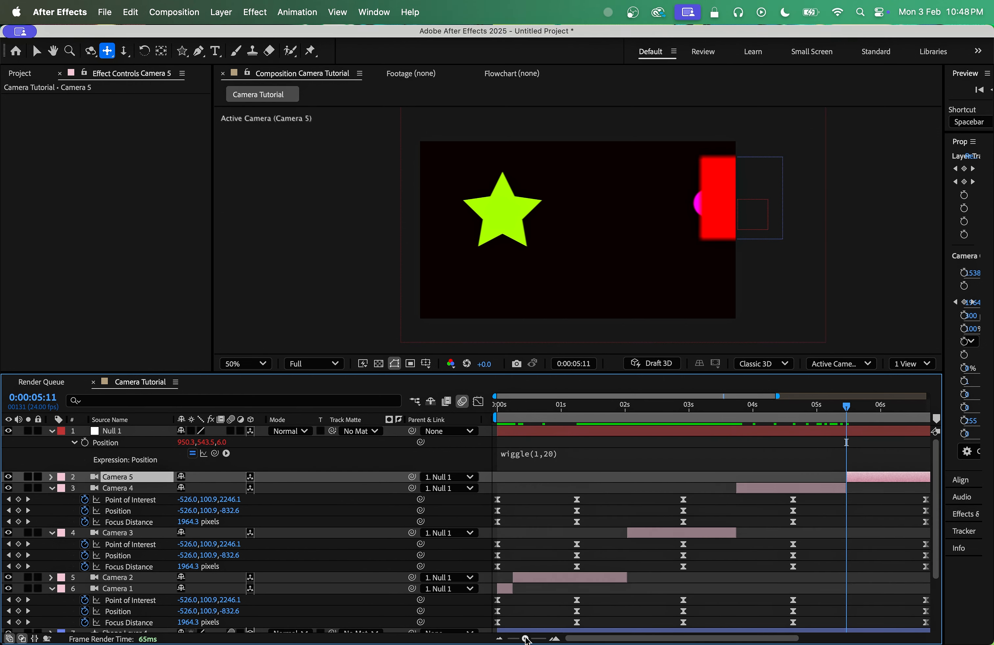
# Show the full composition duration and collapse the keyframed properties of all five camera layers.
pyautogui.moveTo(527, 640); pyautogui.dragTo(510, 640)
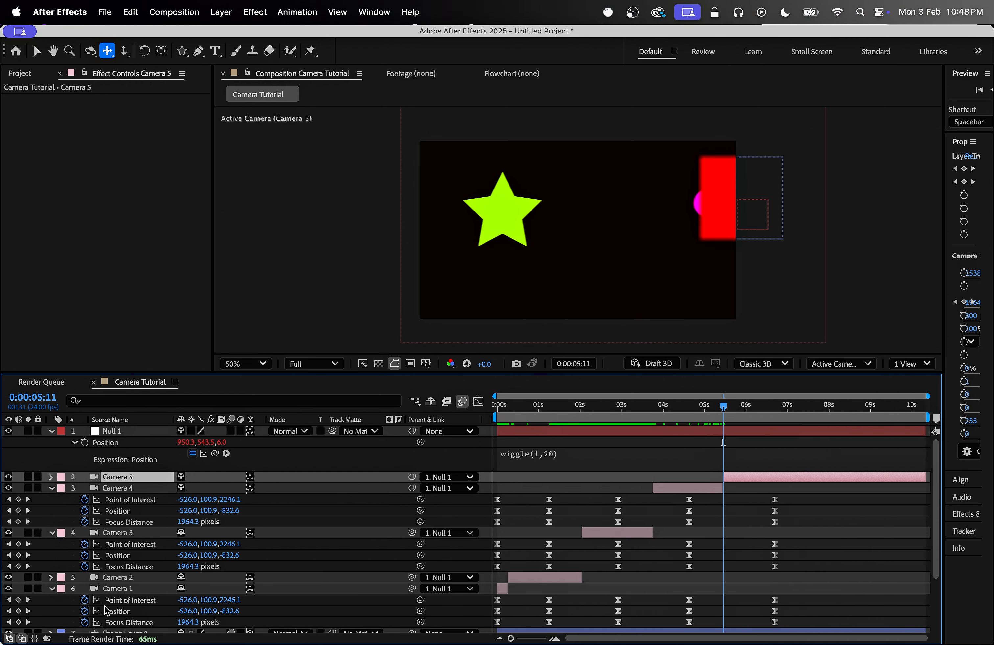
pyautogui.scroll(-3, 133, 581)
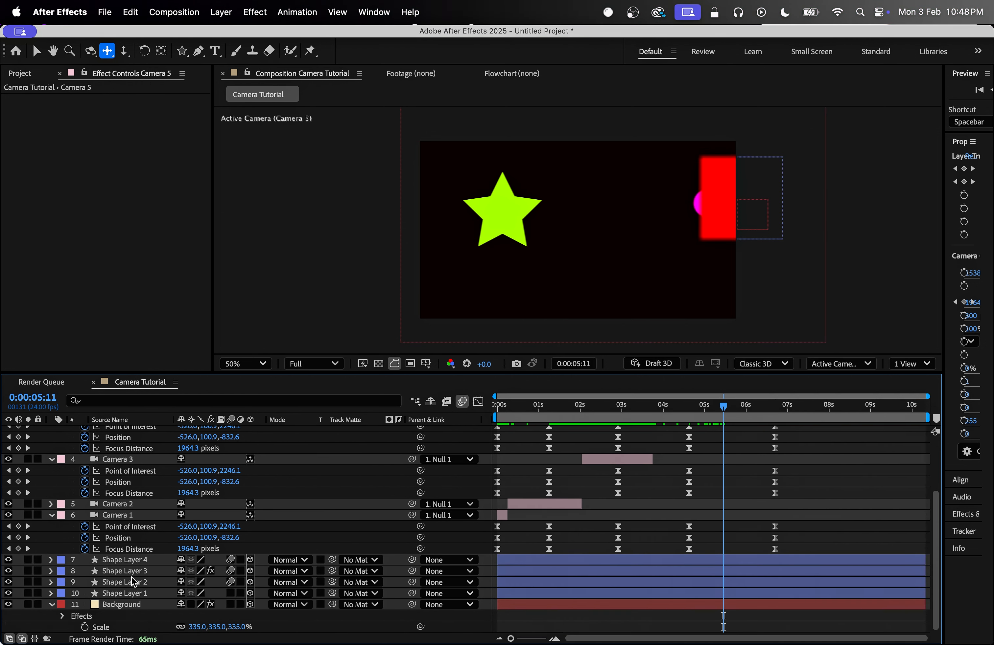
pyautogui.keyDown('shift'); pyautogui.click(143, 520); pyautogui.keyUp('shift')
pyautogui.scroll(5, 144, 522)
pyautogui.press('u')
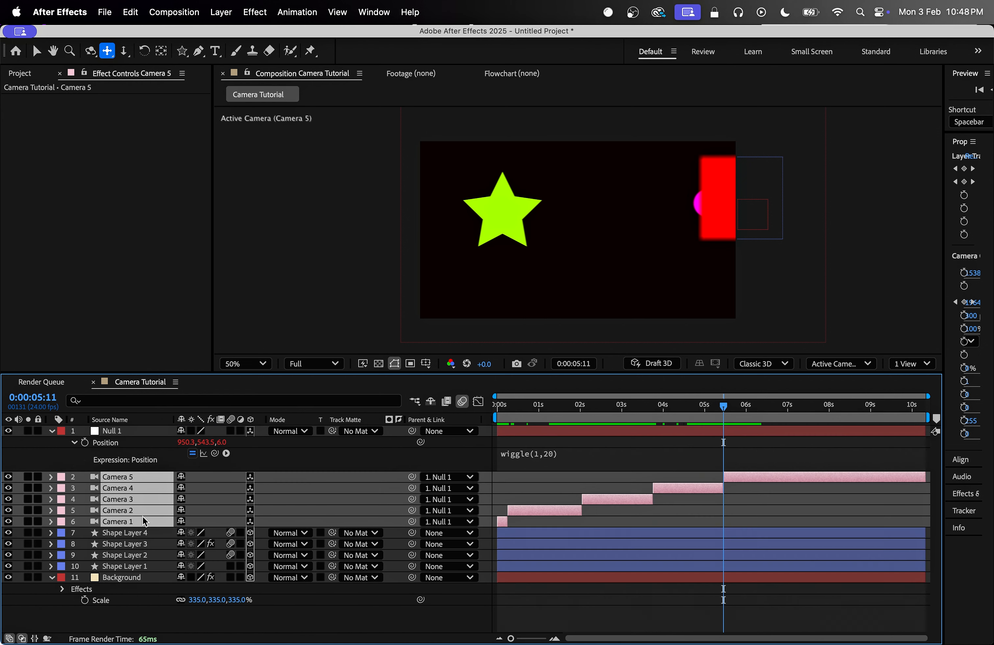
pyautogui.click(400, 627)
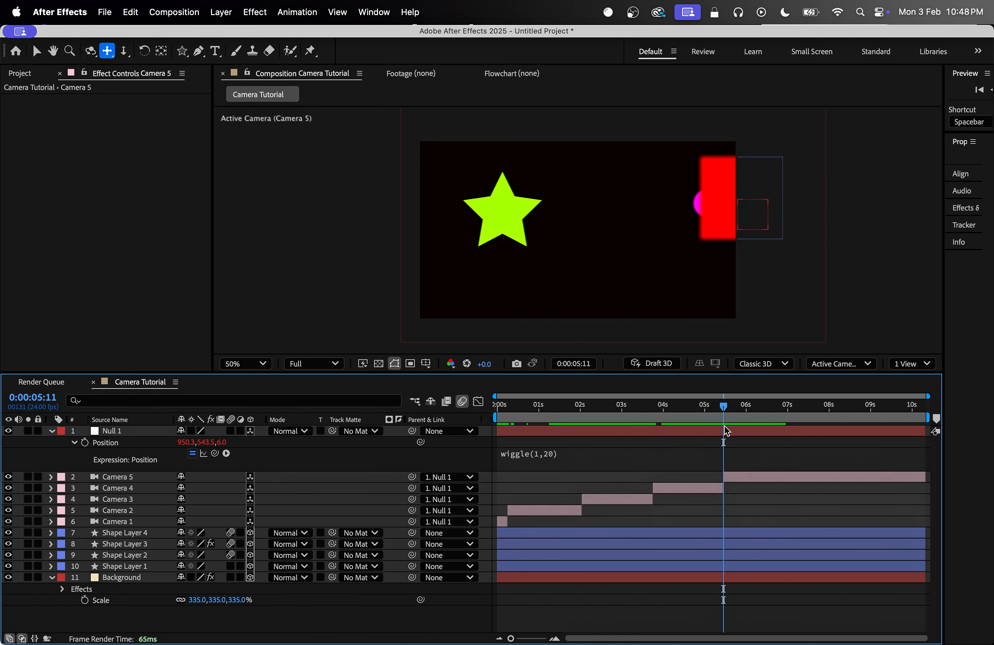
# Return to the start of the composition and set the parent of Camera 1 through Camera 5 to None.
pyautogui.moveTo(726, 431); pyautogui.dragTo(499, 432)
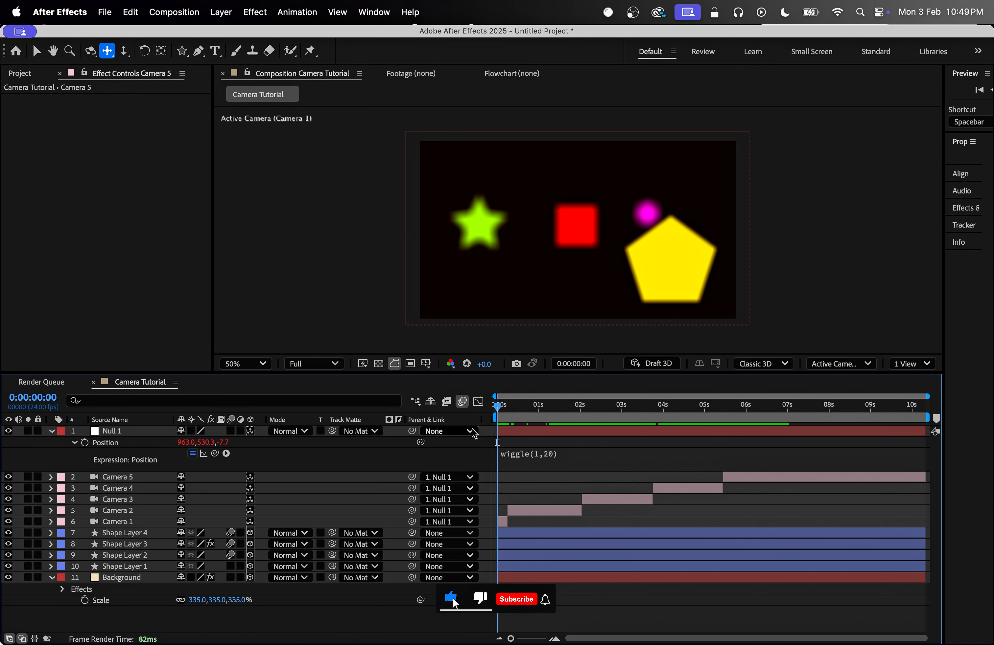
pyautogui.click(117, 478)
pyautogui.keyDown('shift'); pyautogui.click(127, 522); pyautogui.keyUp('shift')
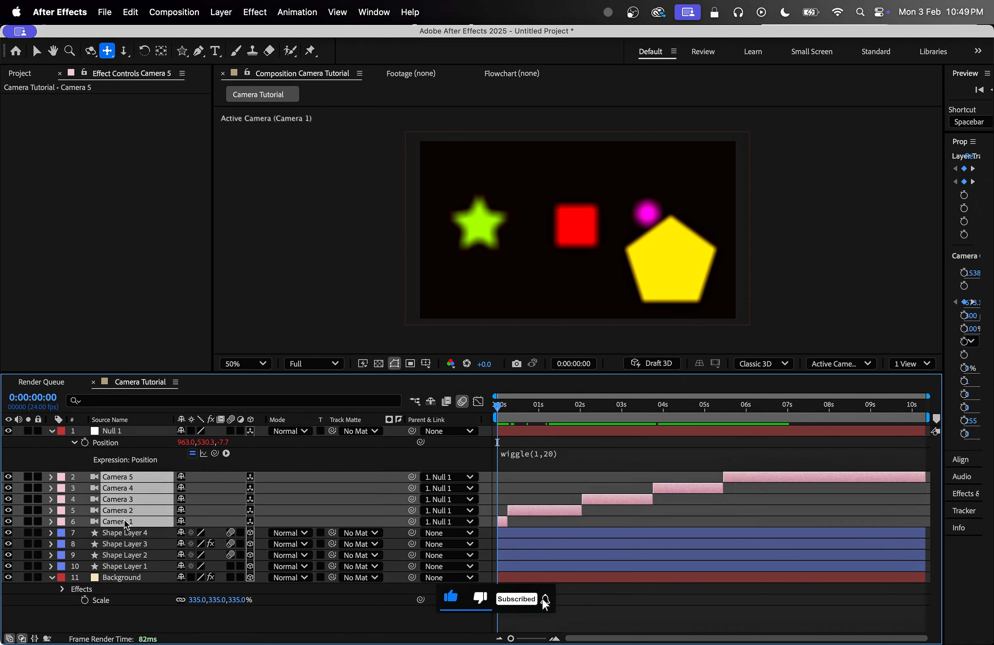
pyautogui.click(448, 478)
pyautogui.click(436, 466)
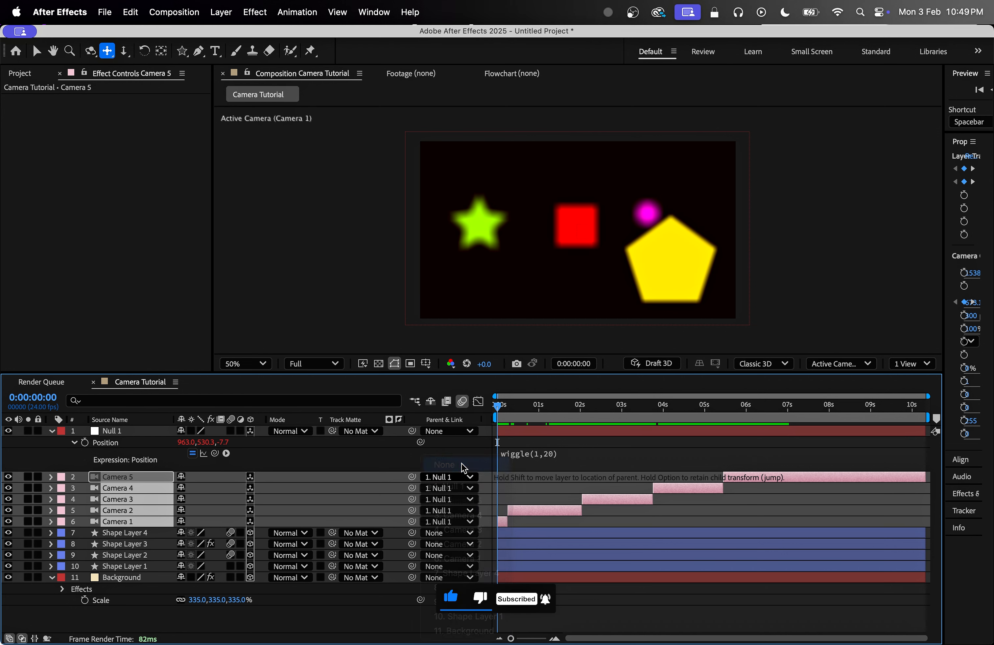
pyautogui.click(320, 618)
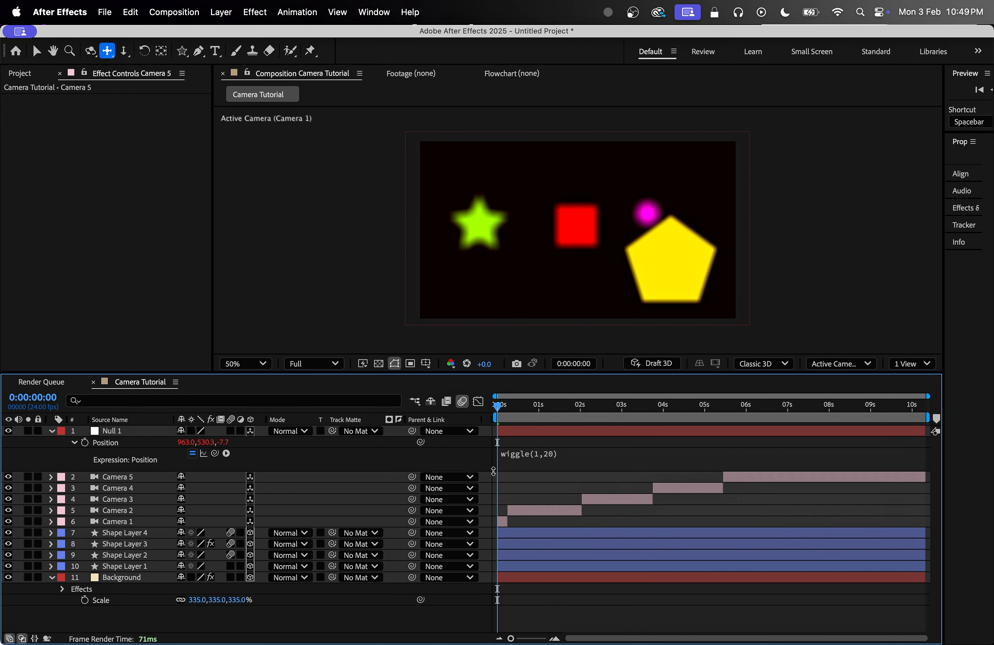
# Add a second null object to the Camera Tutorial composition.
pyautogui.rightClick(326, 619)
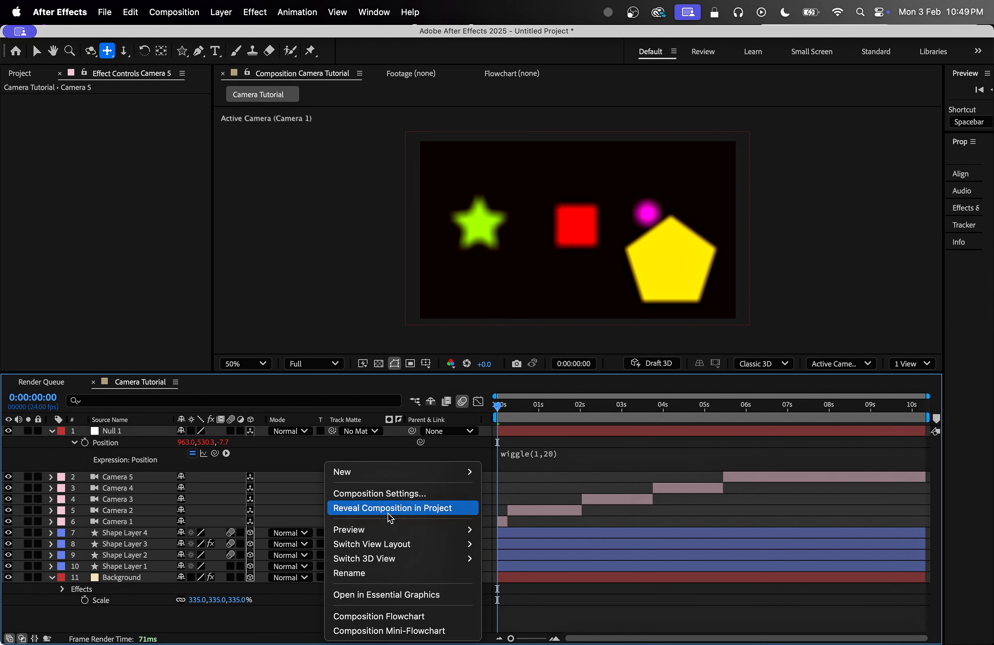
pyautogui.moveTo(460, 472)
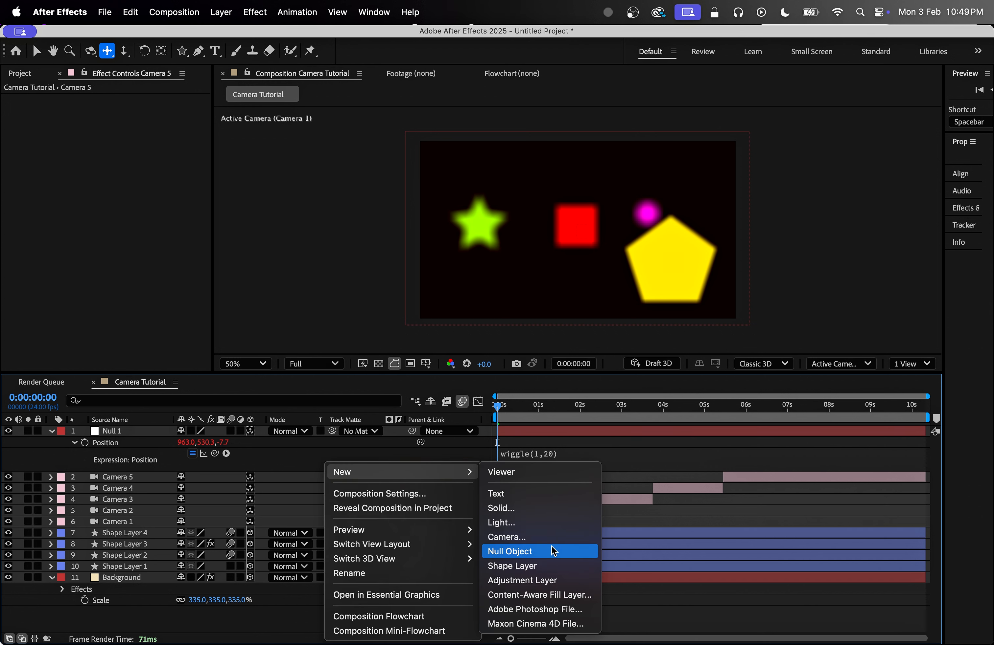
pyautogui.click(532, 551)
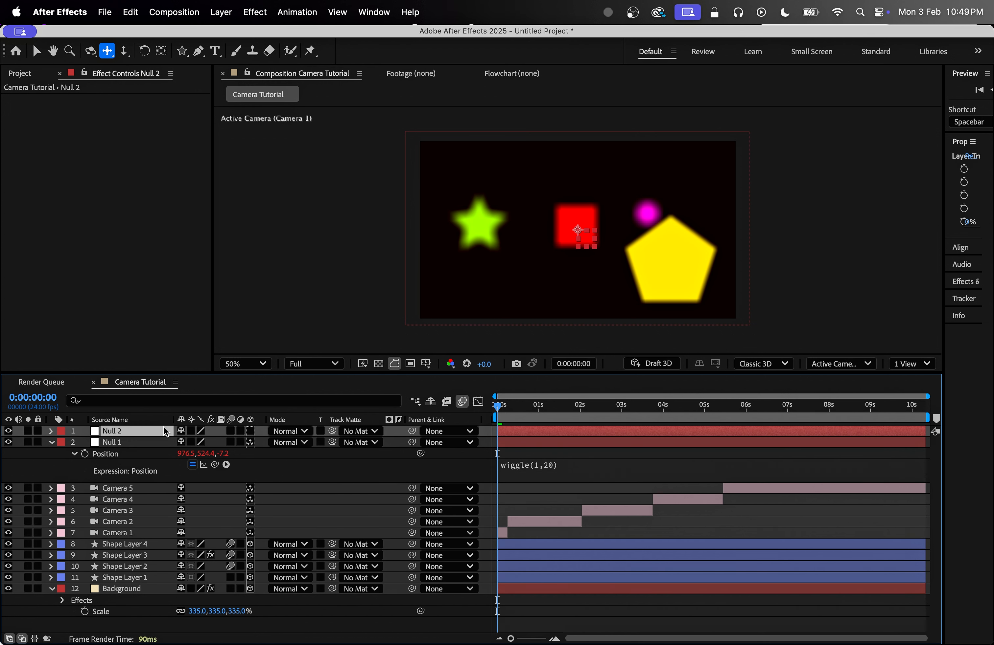
# Duplicate Null 2 three times and arrange the four nulls directly above Camera 1, Camera 2, Camera 3 and Camera 4.
pyautogui.moveTo(166, 432); pyautogui.dragTo(155, 501)
pyautogui.press('super+d')
pyautogui.press('super+d')
pyautogui.press('super+d')
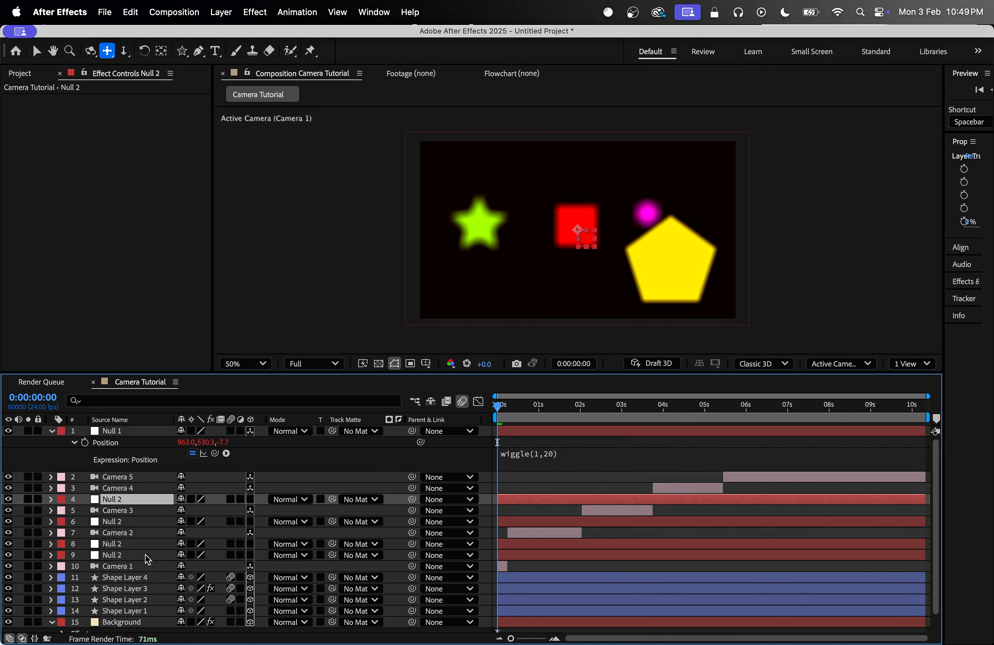
pyautogui.moveTo(145, 555); pyautogui.dragTo(155, 491)
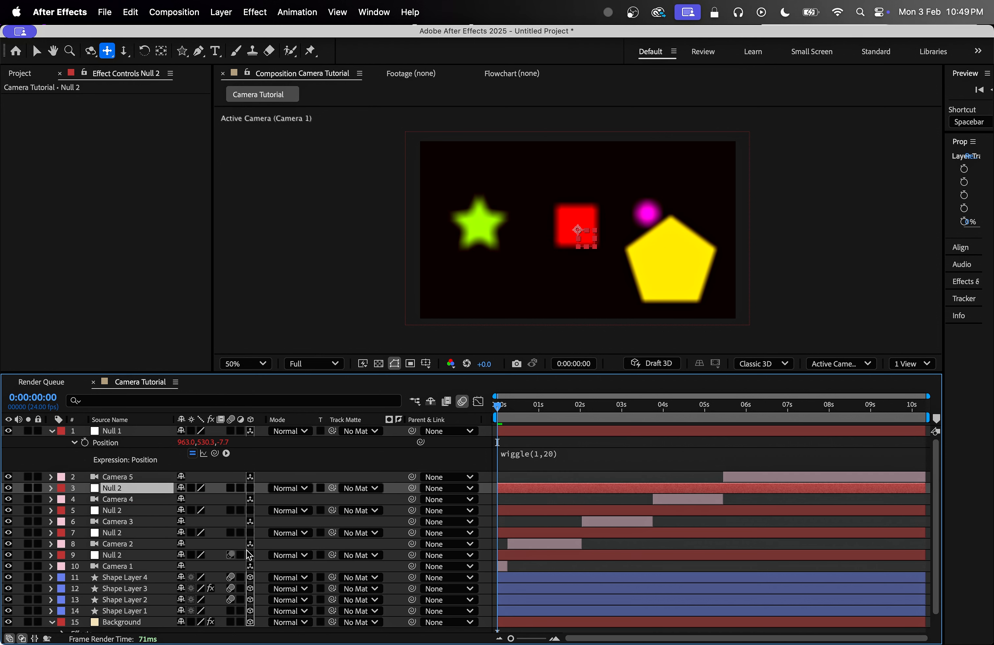
# Duplicate Null 2 once more, place the copy directly above Camera 5, and delete the null above Camera 1.
pyautogui.press('super+d')
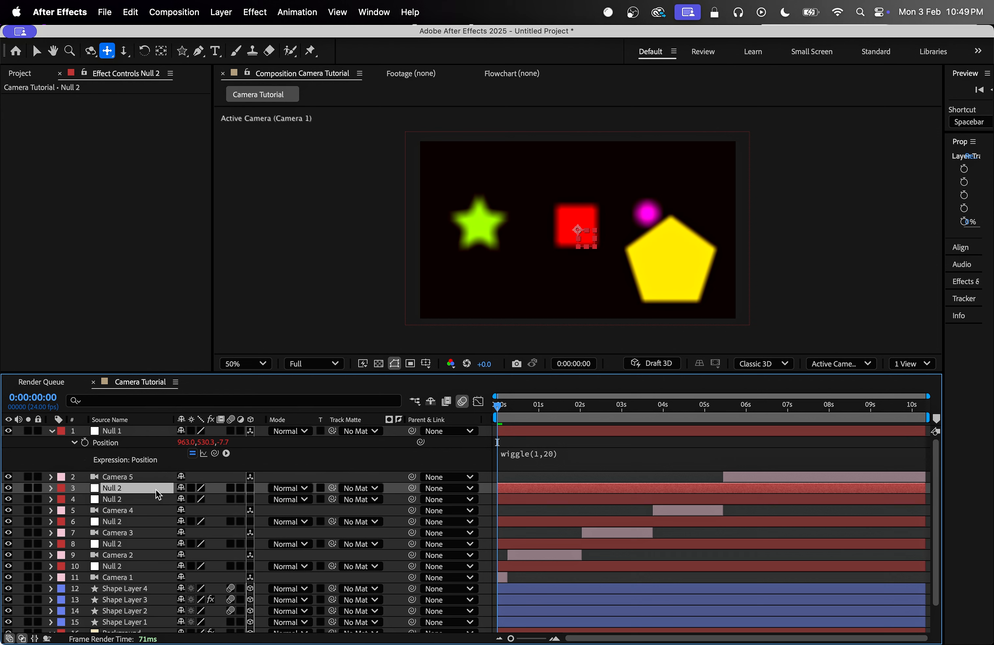
pyautogui.moveTo(153, 475); pyautogui.dragTo(153, 473)
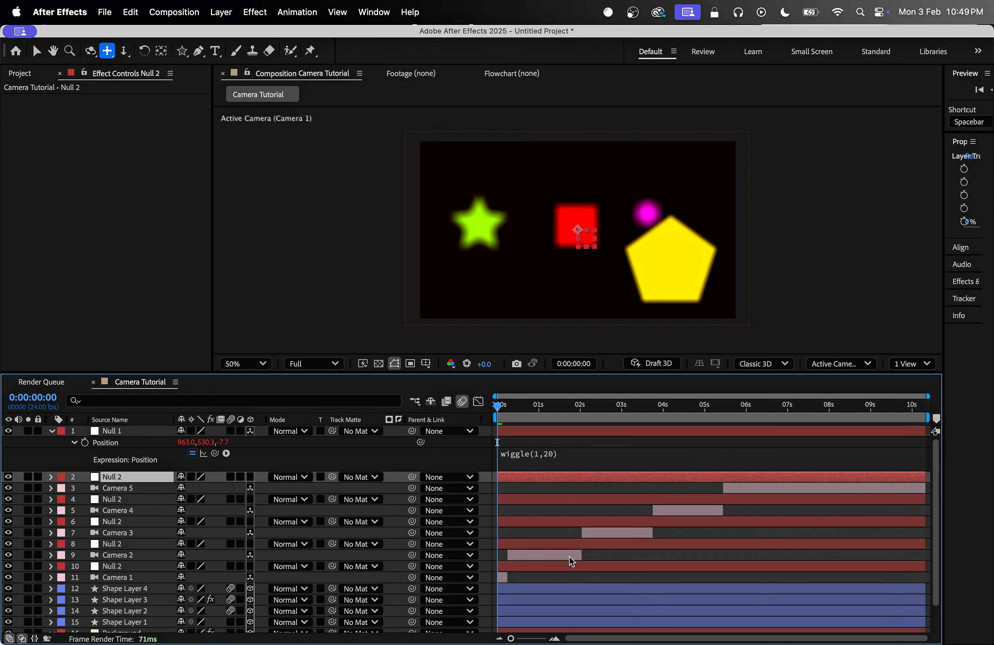
pyautogui.click(505, 579)
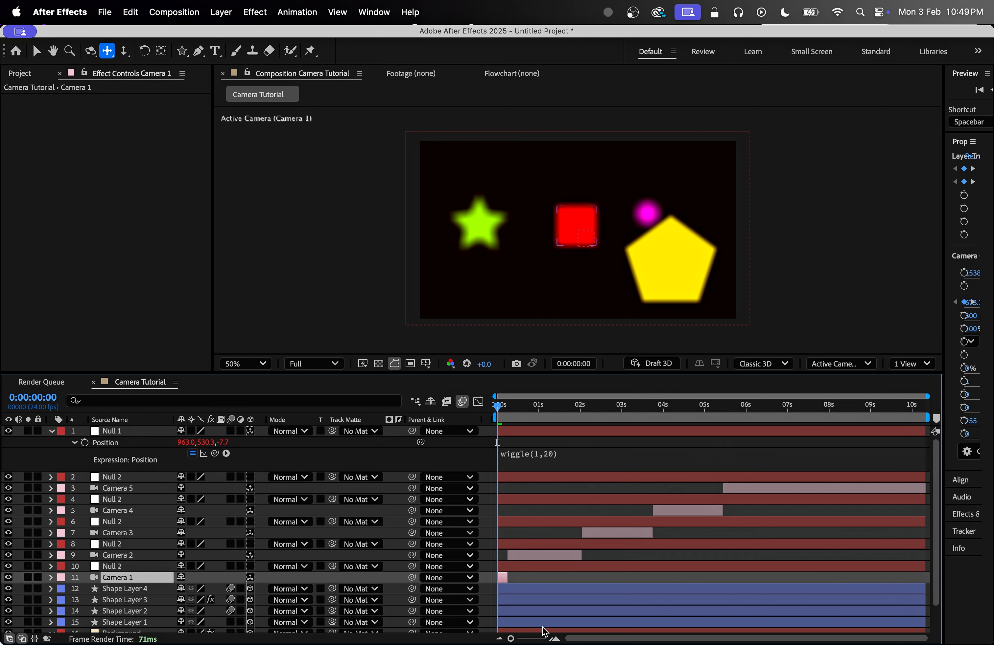
pyautogui.moveTo(510, 639); pyautogui.dragTo(542, 640)
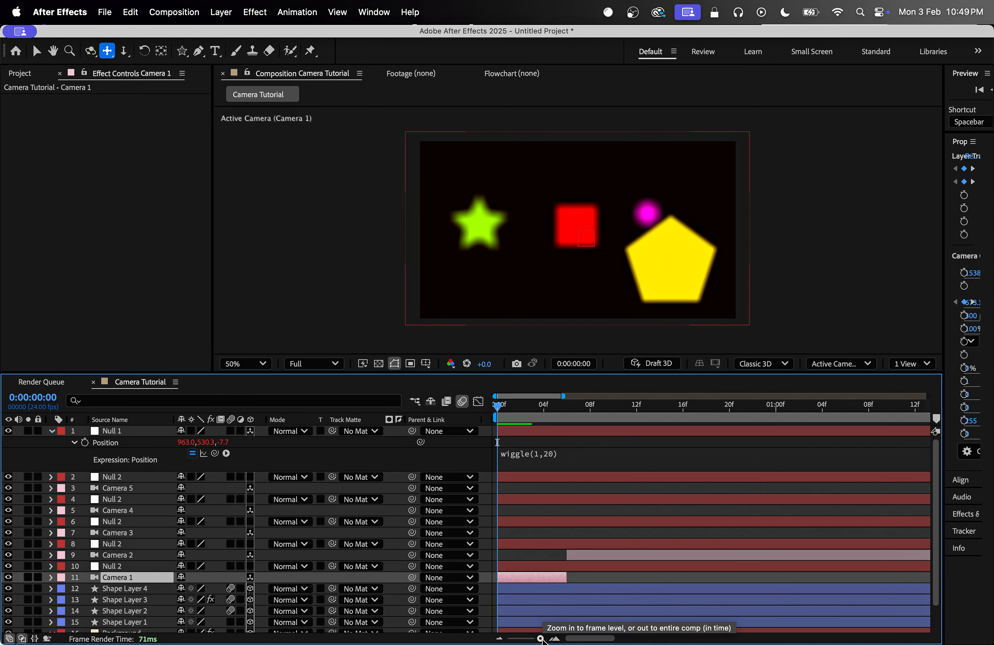
pyautogui.click(559, 566)
pyautogui.press('Delete')
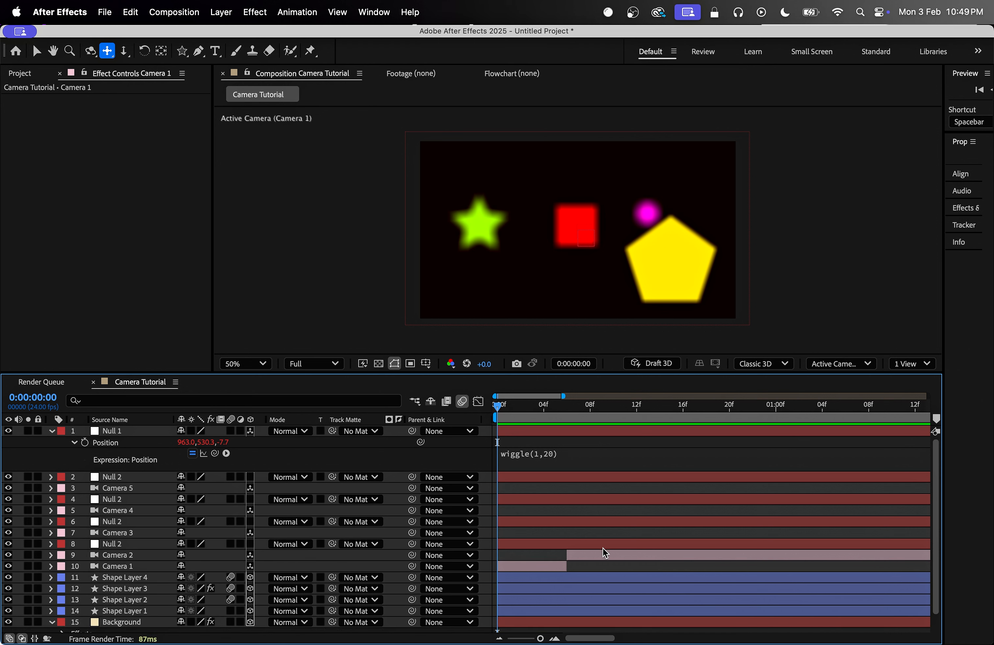
# Reveal Camera 2's keyframed properties and move the current time to its keyframe at 0:00:01:06.
pyautogui.click(602, 556)
pyautogui.press('i')
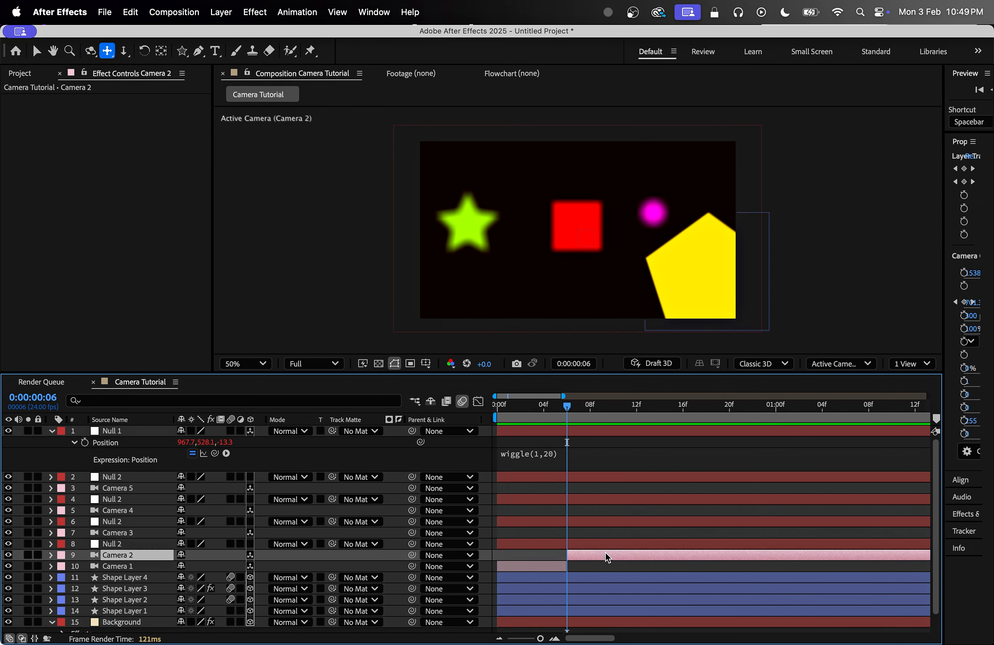
pyautogui.press('u')
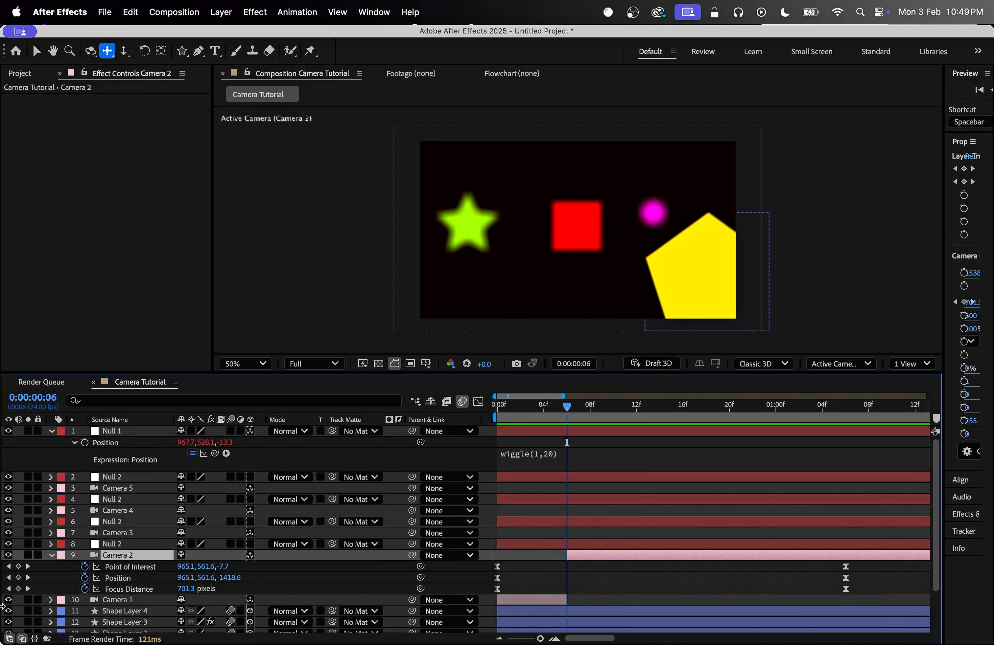
pyautogui.click(28, 578)
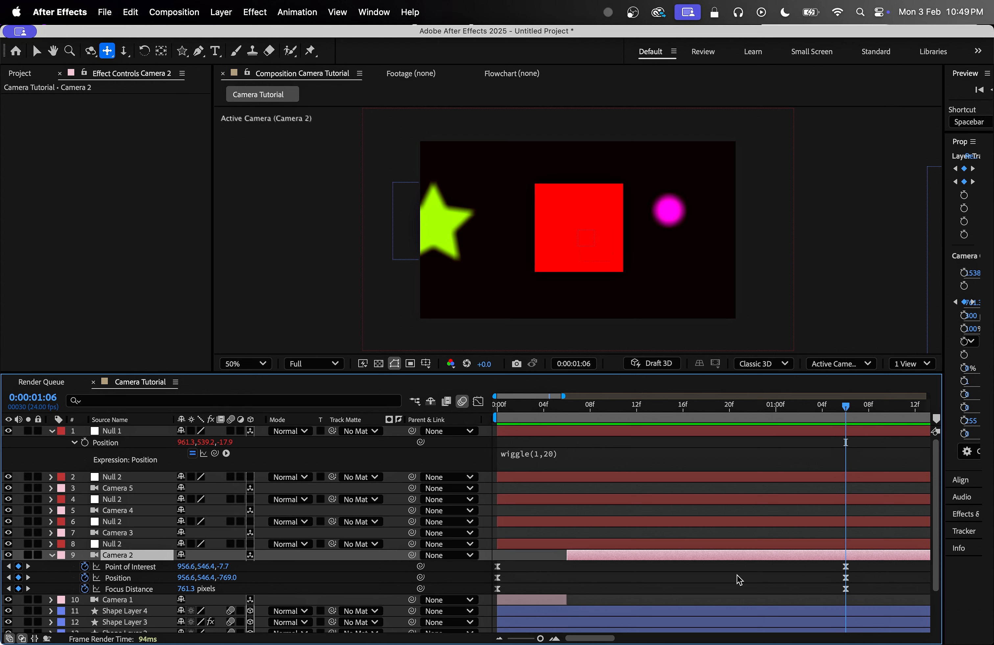
# Make the four Null 2 layers above Camera 2, Camera 3, Camera 4 and Camera 5 into 3D layers.
pyautogui.click(131, 544)
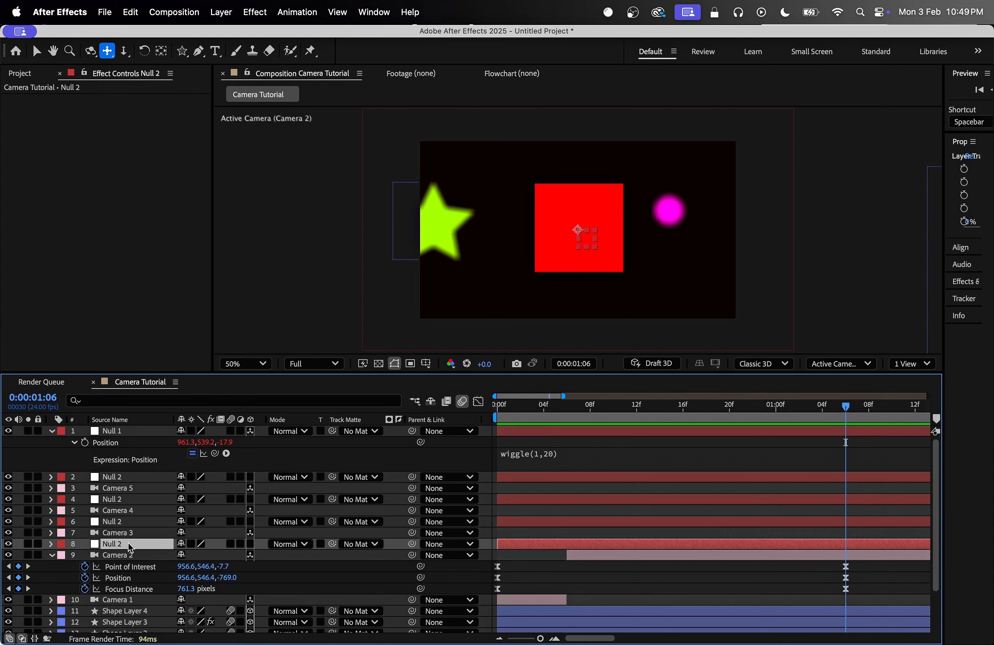
pyautogui.keyDown('super'); pyautogui.click(148, 523); pyautogui.keyUp('super')
pyautogui.keyDown('super'); pyautogui.click(132, 501); pyautogui.keyUp('super')
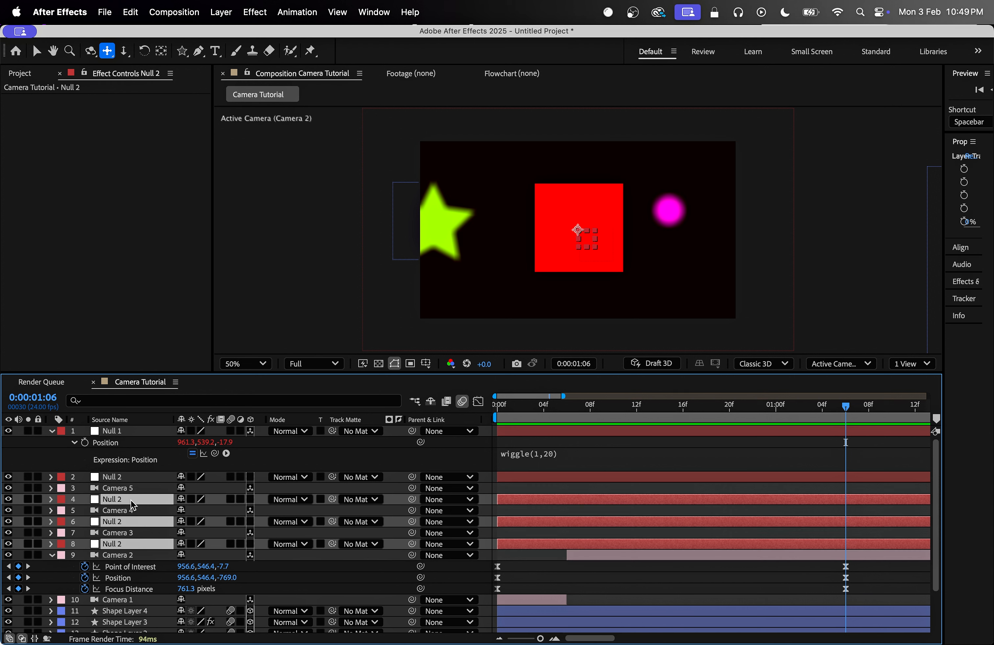
pyautogui.keyDown('super'); pyautogui.click(147, 481); pyautogui.keyUp('super')
pyautogui.click(251, 477)
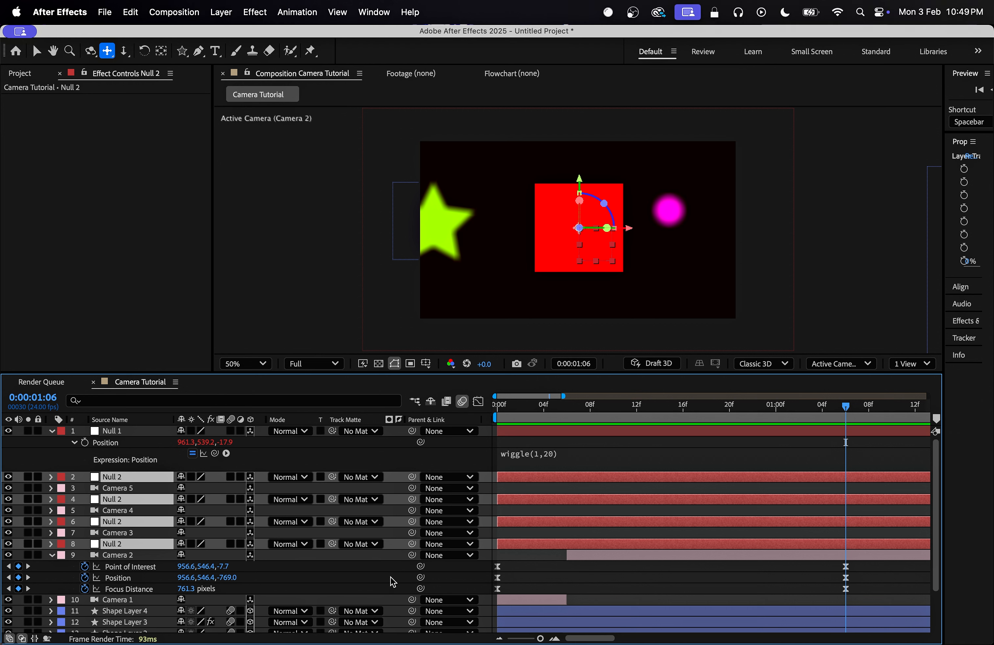
# Parent Camera 2 to the Null 2 layer directly above it.
pyautogui.click(574, 582)
pyautogui.click(851, 557)
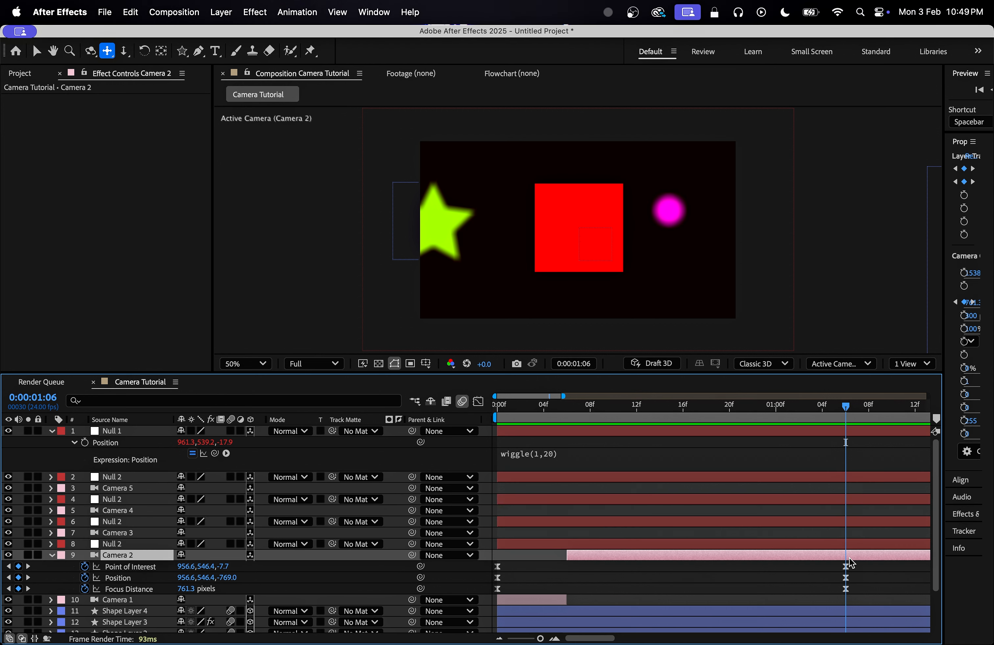
pyautogui.moveTo(412, 556); pyautogui.dragTo(142, 549)
# At Camera 2's keyframe at 0:00:01:06, raise the Z position of its parent null to about 171.
pyautogui.click(125, 544)
pyautogui.press('p')
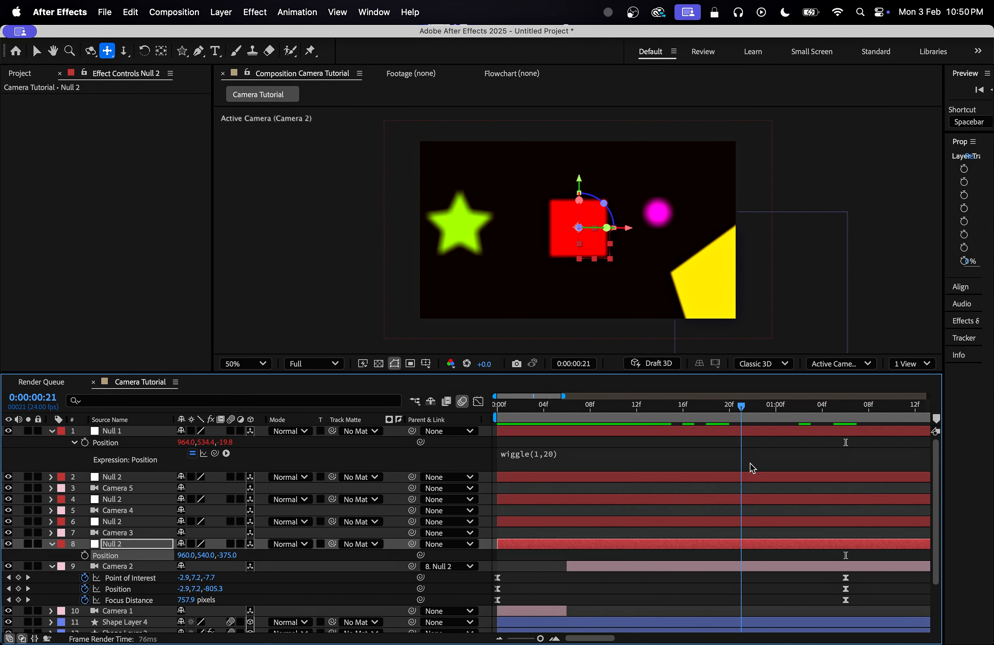
pyautogui.moveTo(751, 467); pyautogui.dragTo(782, 469)
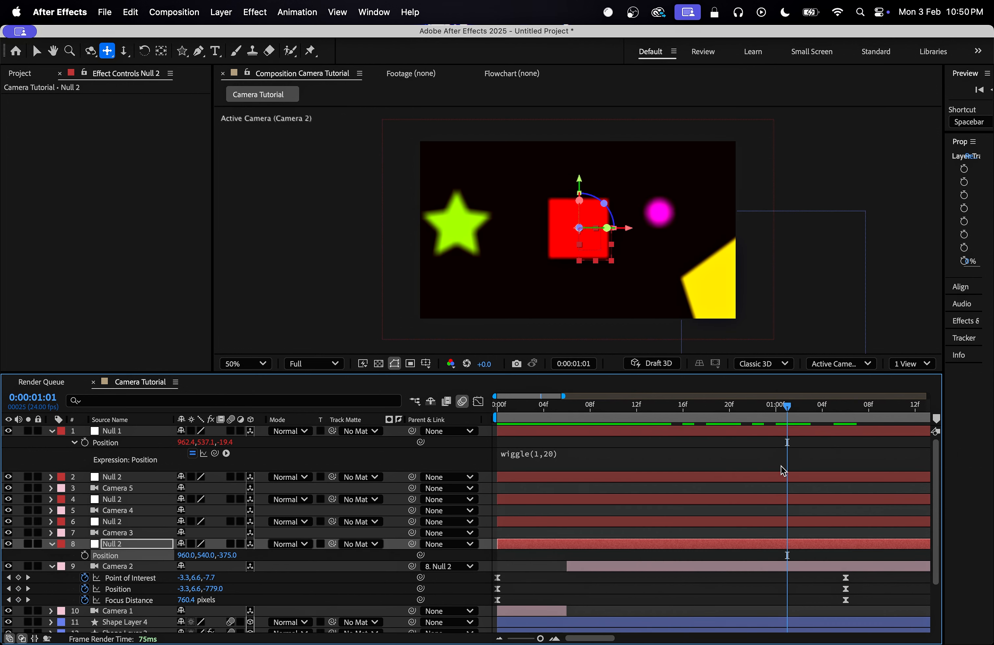
pyautogui.click(29, 579)
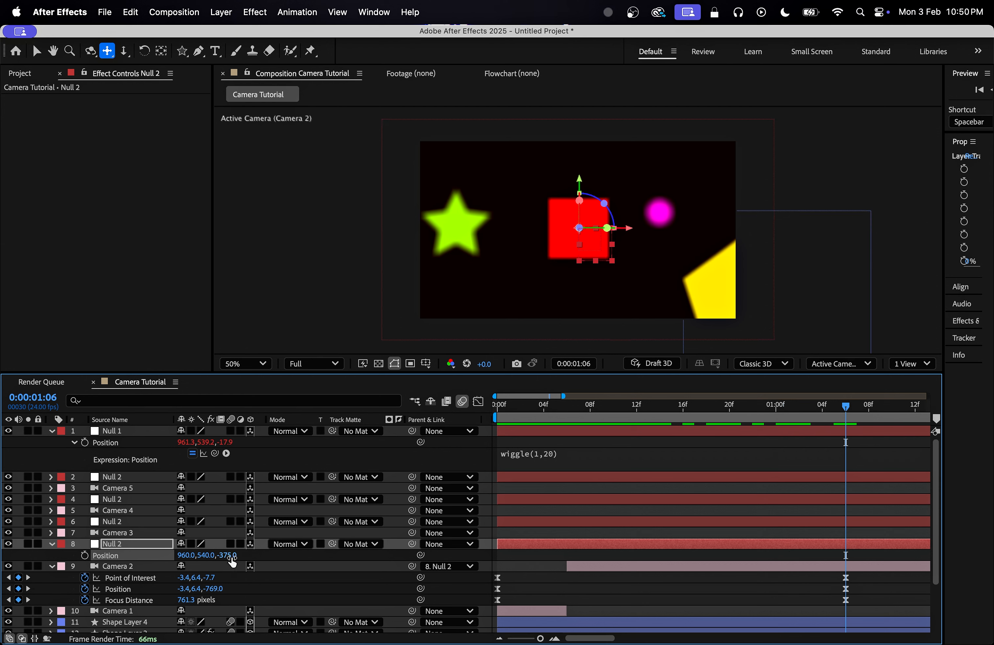
pyautogui.moveTo(231, 557); pyautogui.dragTo(582, 550)
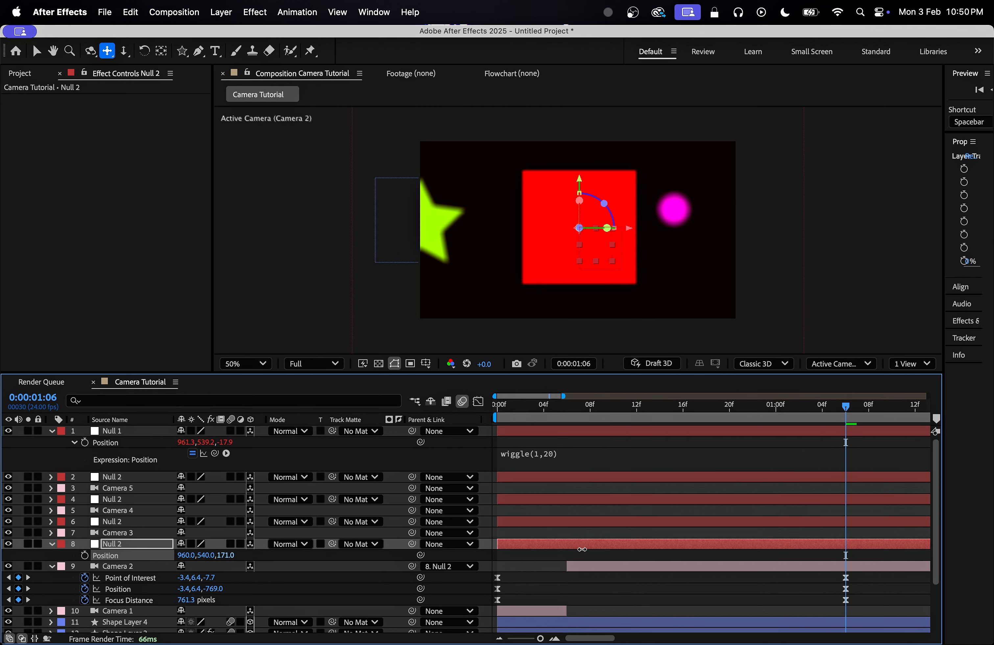
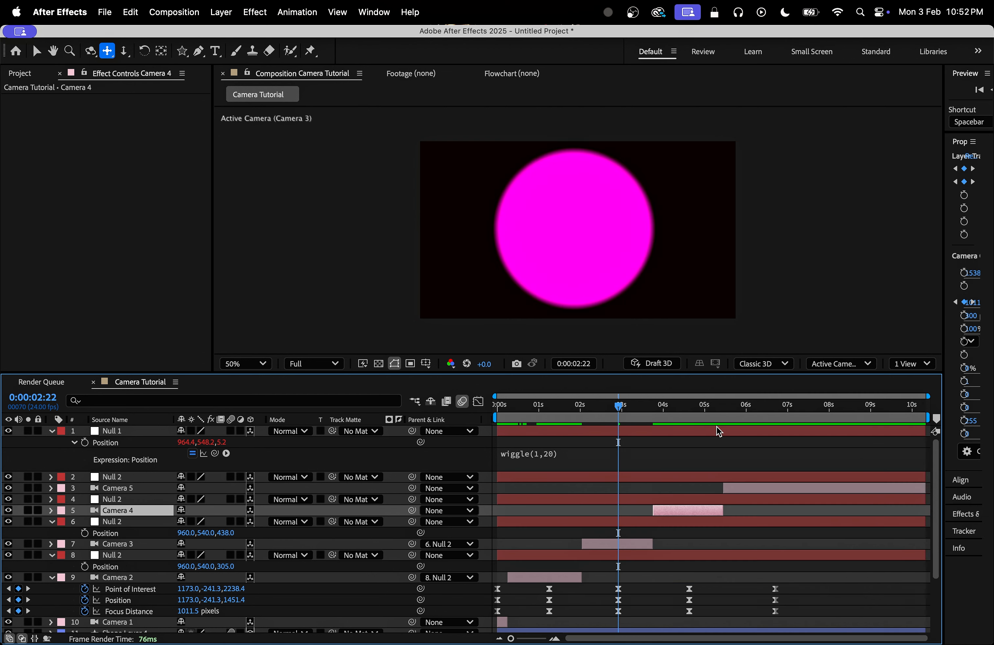
# Review the Camera 4 segment up to 0:00:04:22 and parent Camera 5 to the Null 2 layer directly above it.
pyautogui.moveTo(617, 406); pyautogui.dragTo(701, 413)
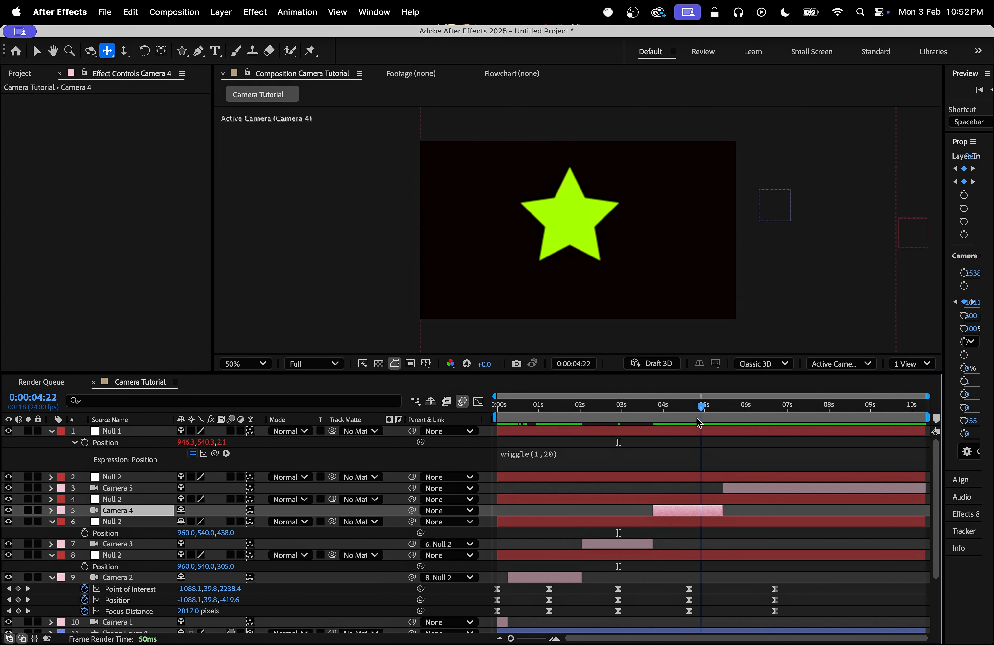
pyautogui.click(756, 495)
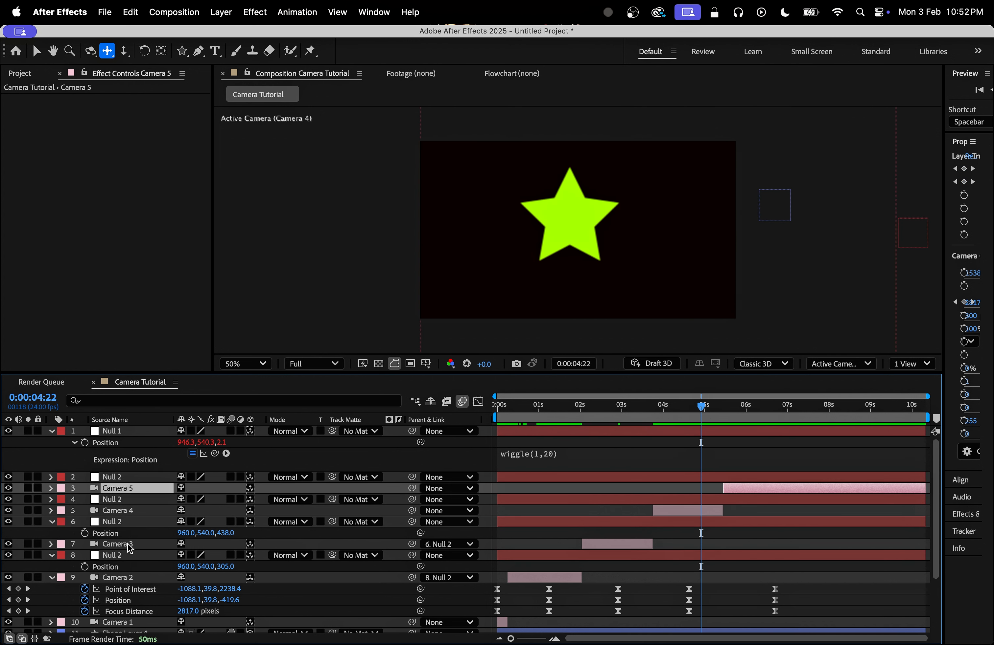
pyautogui.moveTo(413, 490); pyautogui.dragTo(122, 478)
pyautogui.click(148, 480)
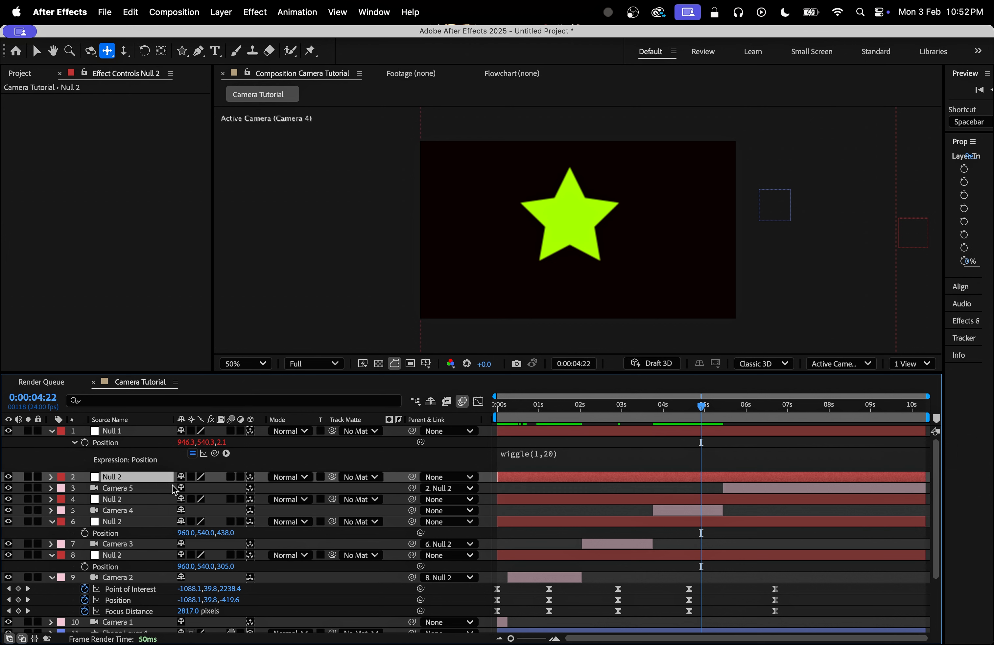
# At Camera 5's last keyframe, 0:00:06:17, set the Z position of its parent null to -1590.
pyautogui.click(155, 490)
pyautogui.press('u')
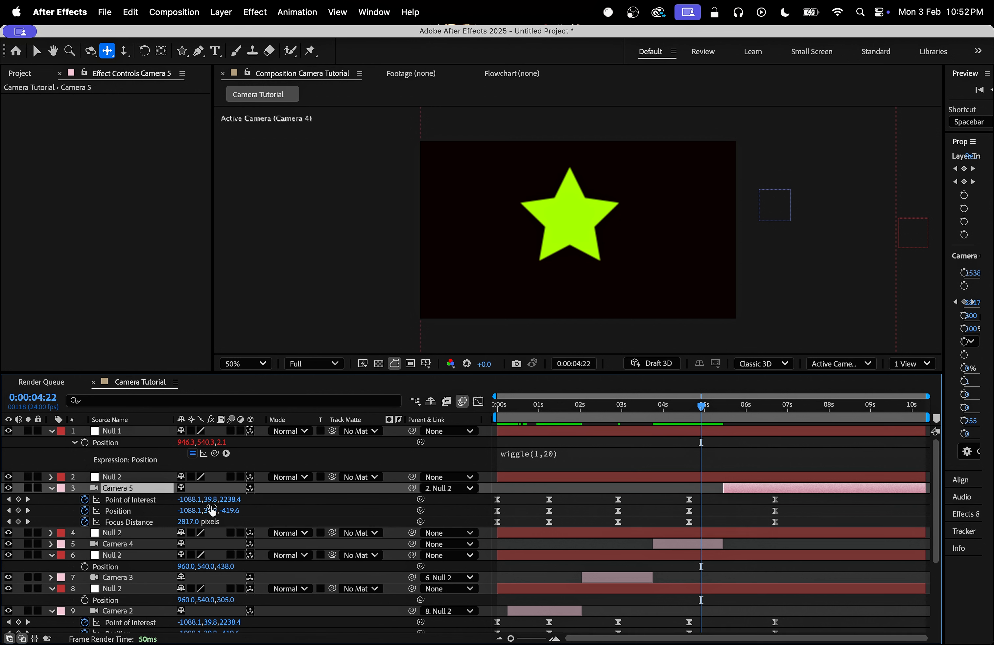
pyautogui.press('k')
pyautogui.click(131, 477)
pyautogui.press('p')
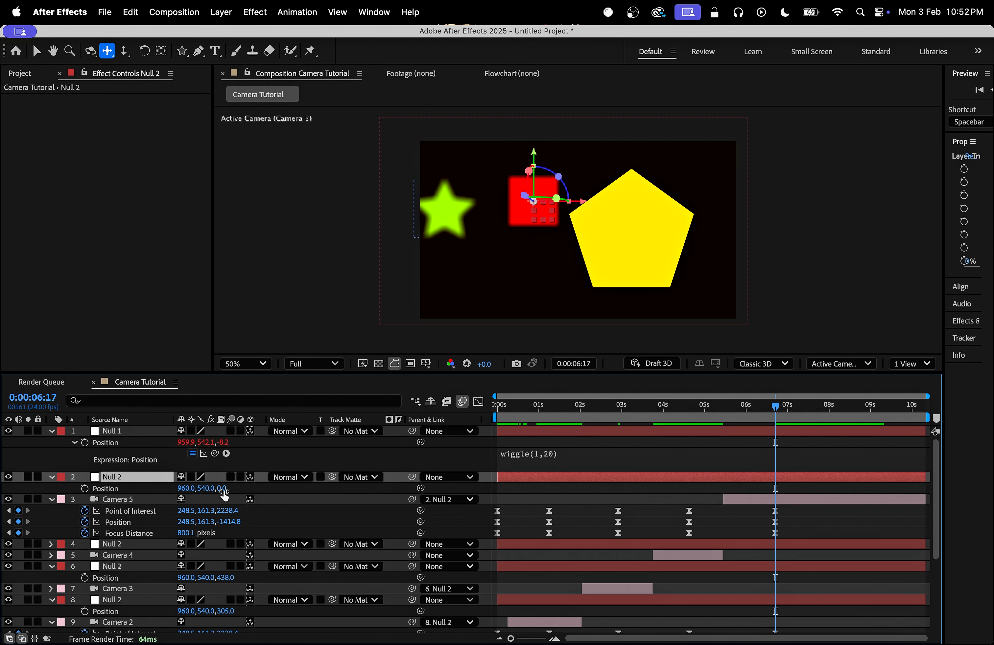
pyautogui.moveTo(223, 489); pyautogui.dragTo(128, 499)
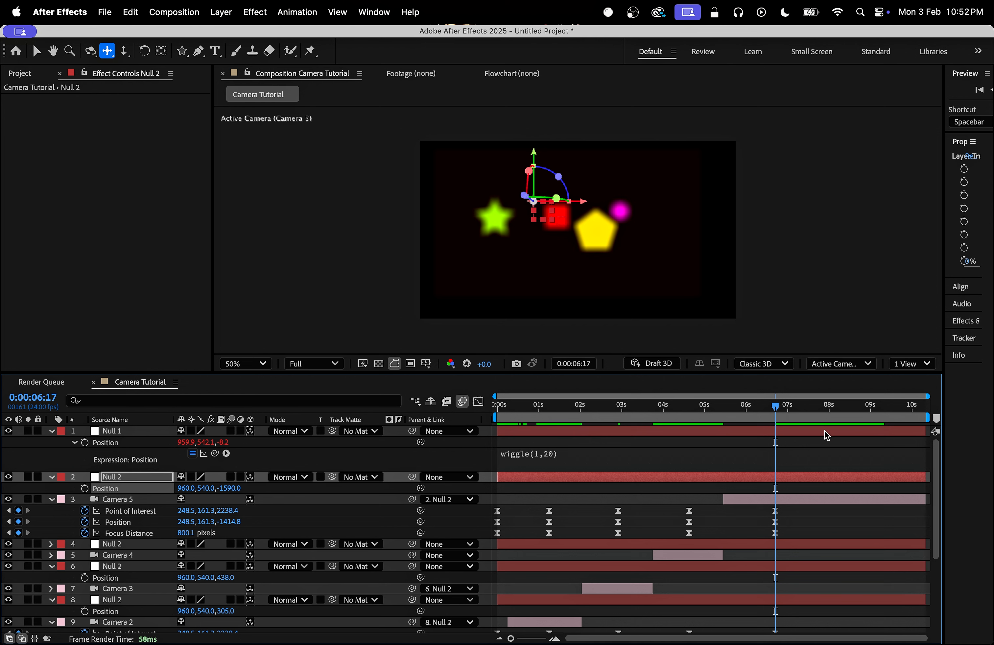
# Play and scrub through the transition from Camera 4 to Camera 5 to check the camera move.
pyautogui.moveTo(778, 410); pyautogui.dragTo(704, 419)
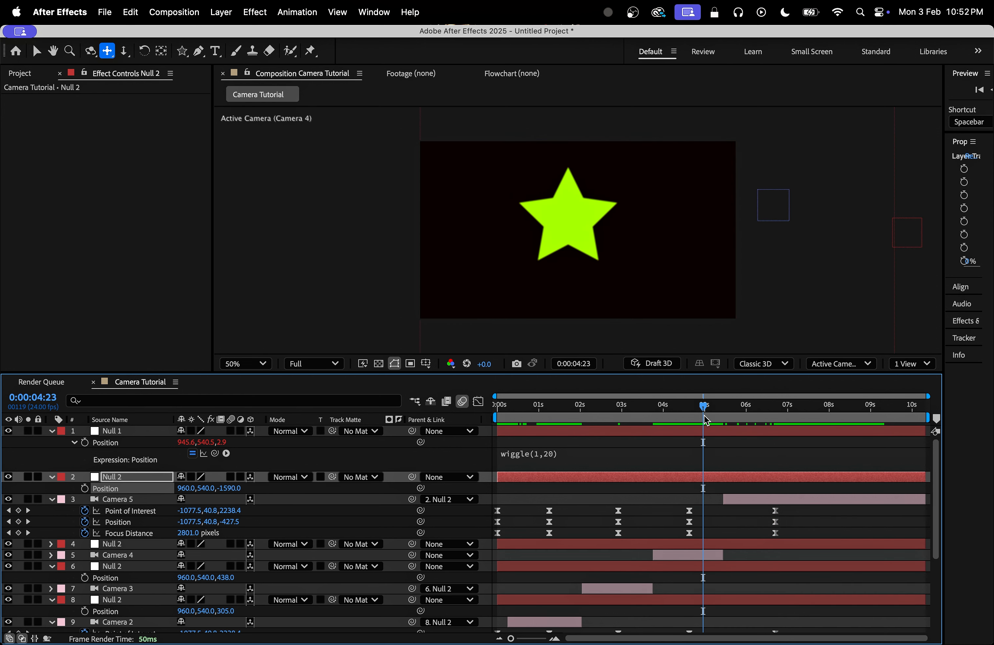
pyautogui.press('space')
pyautogui.press('space')
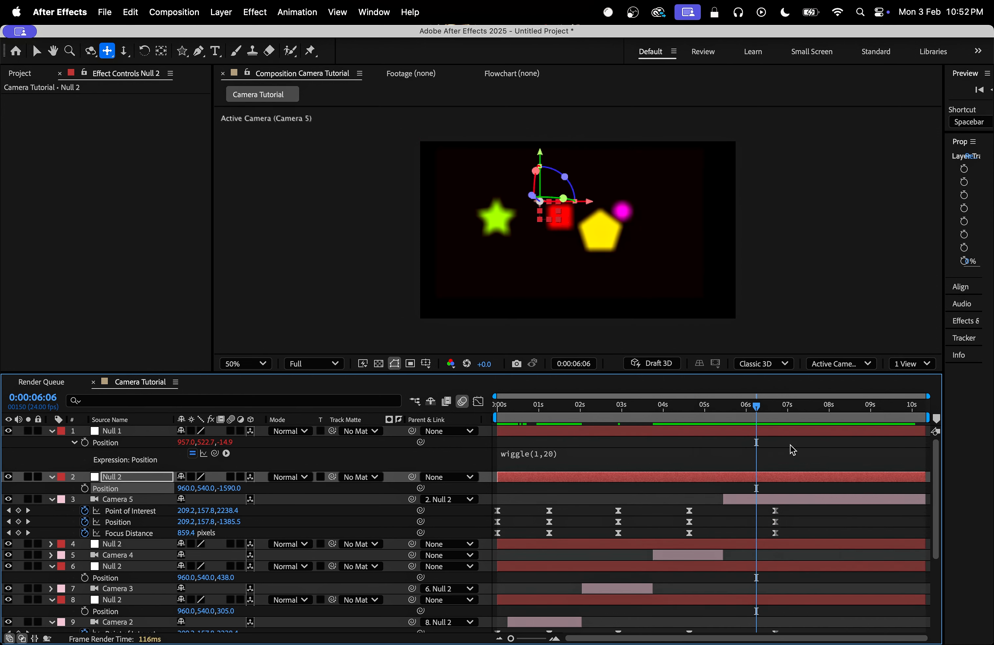
pyautogui.click(746, 420)
pyautogui.moveTo(746, 420)
pyautogui.mouseDown()
pyautogui.moveTo(682, 419)
pyautogui.moveTo(727, 415)
pyautogui.mouseUp()
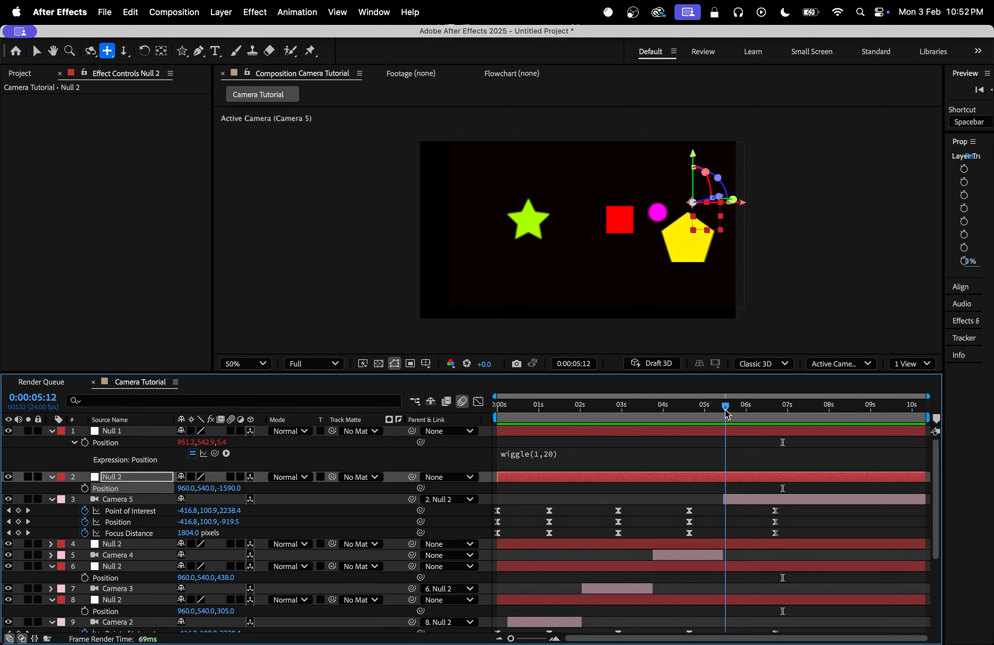
# Shift the cut between Camera 4 and Camera 5 to 0:00:05:19 by trimming the end of Camera 4 and the start of Camera 5.
pyautogui.moveTo(730, 557); pyautogui.dragTo(739, 557)
pyautogui.moveTo(721, 497); pyautogui.dragTo(731, 498)
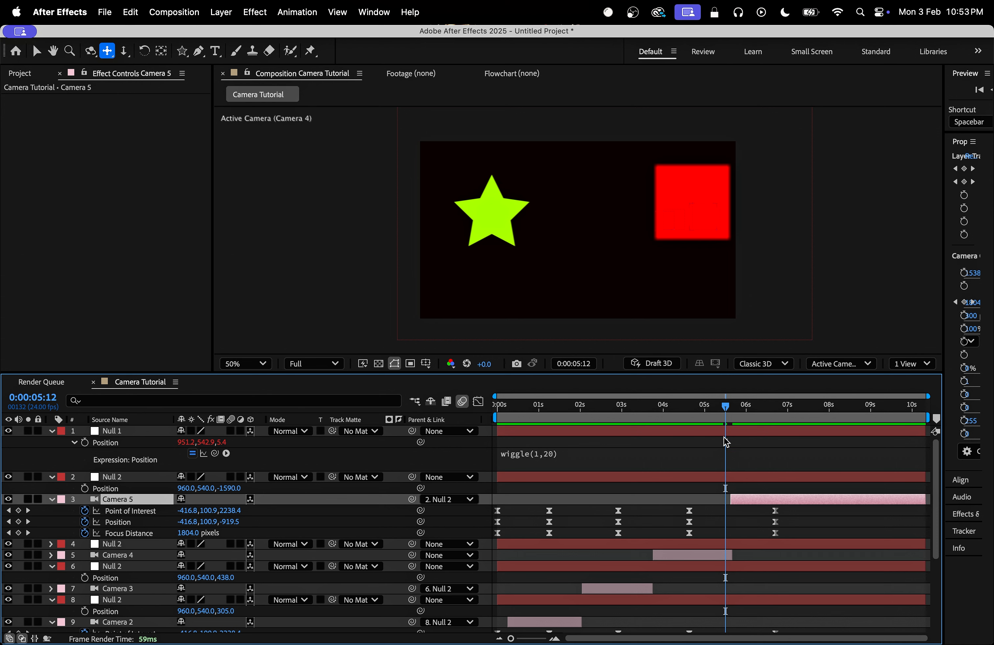
pyautogui.moveTo(724, 409); pyautogui.dragTo(731, 410)
pyautogui.moveTo(731, 499); pyautogui.dragTo(750, 499)
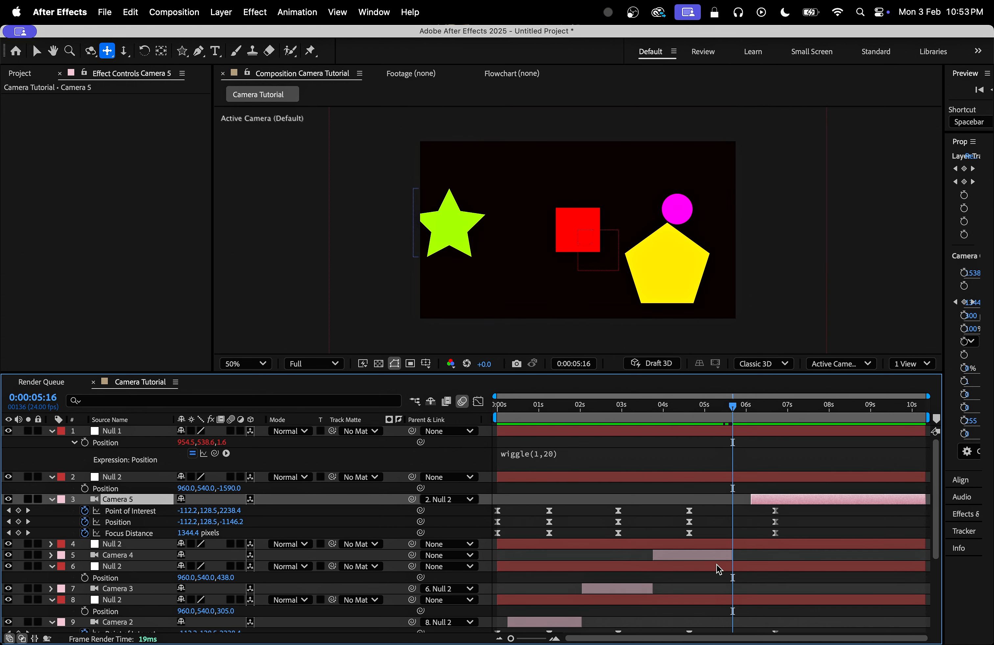
pyautogui.moveTo(732, 555); pyautogui.dragTo(755, 555)
pyautogui.moveTo(732, 406); pyautogui.dragTo(737, 405)
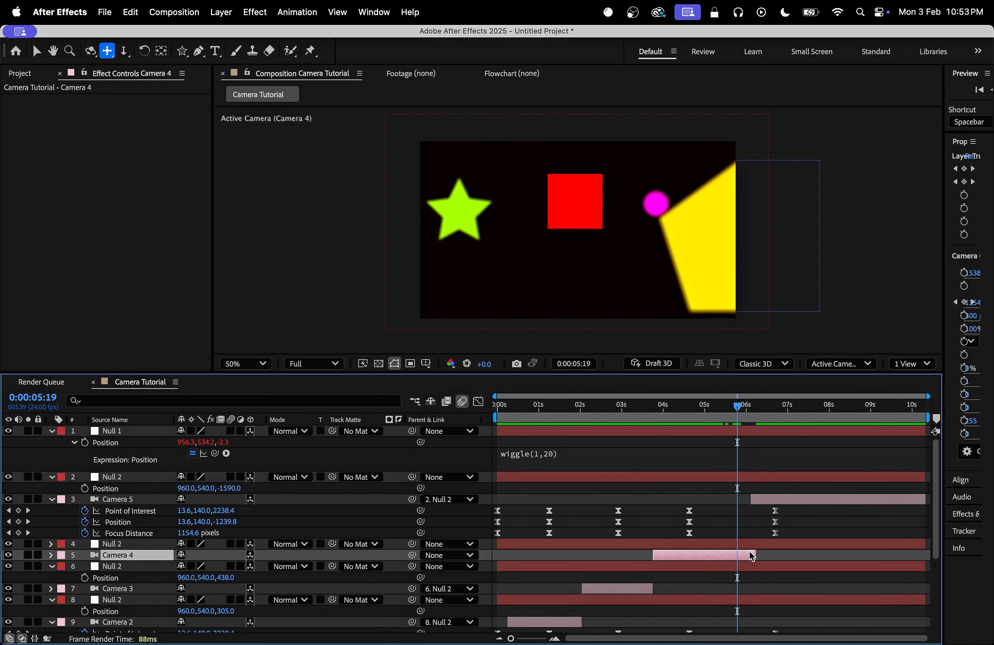
pyautogui.moveTo(755, 556); pyautogui.dragTo(738, 556)
pyautogui.moveTo(751, 499); pyautogui.dragTo(737, 500)
# Set Camera 5's Focus Distance to 2370.1 pixels at its last keyframe, 0:00:06:17.
pyautogui.moveTo(737, 413); pyautogui.dragTo(772, 419)
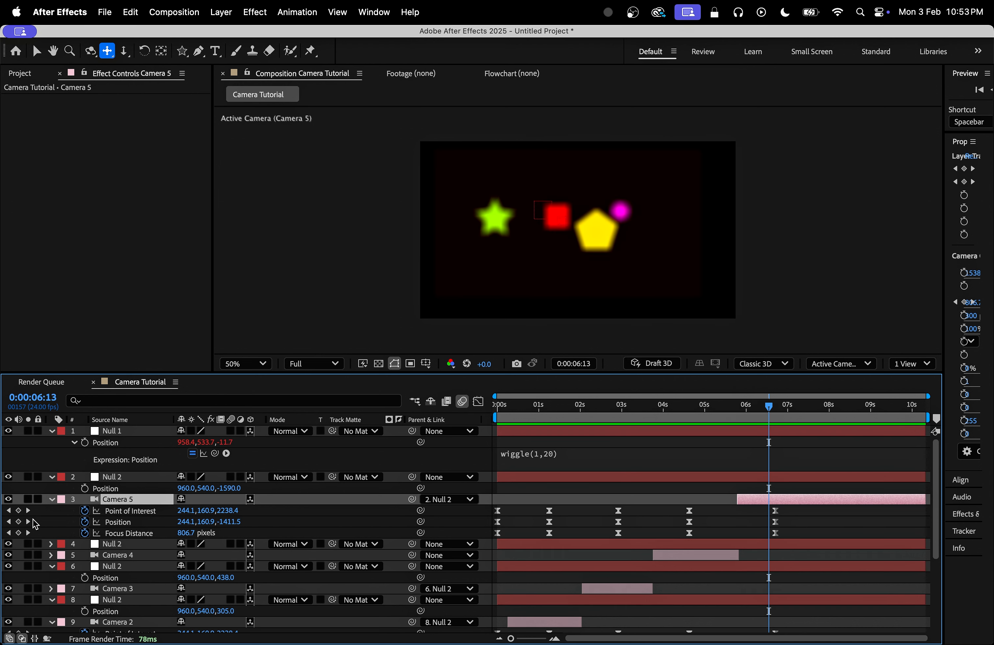
pyautogui.click(28, 533)
pyautogui.scroll(2, 634, 240)
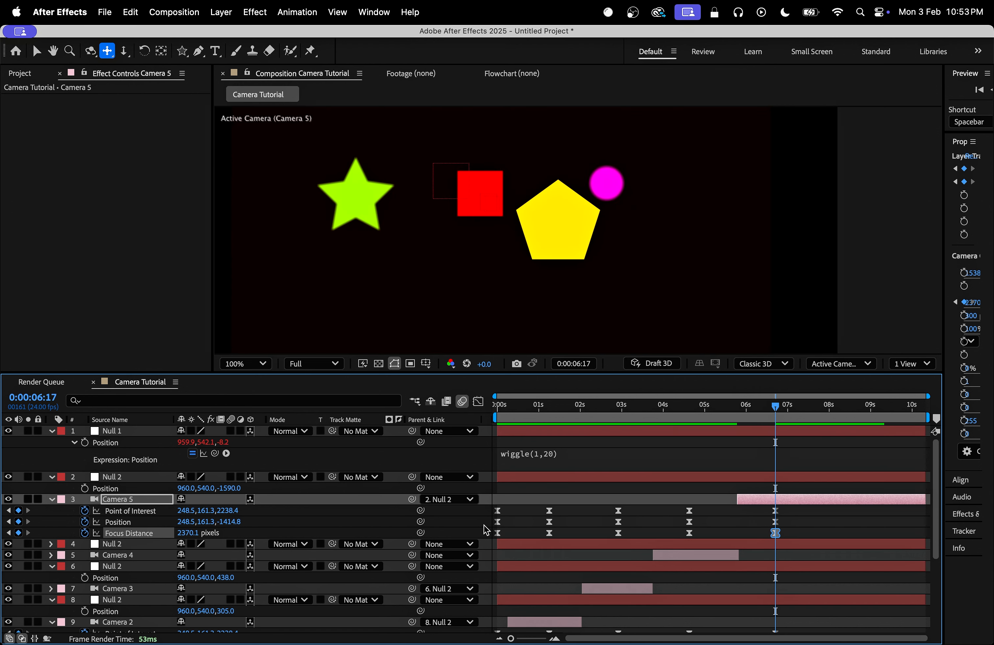
# Save the project as Untitled Project.aep and view the composition at 50% magnification.
pyautogui.press('super+s')
pyautogui.click(799, 485)
pyautogui.press(',')
pyautogui.press(',')
pyautogui.press('.')
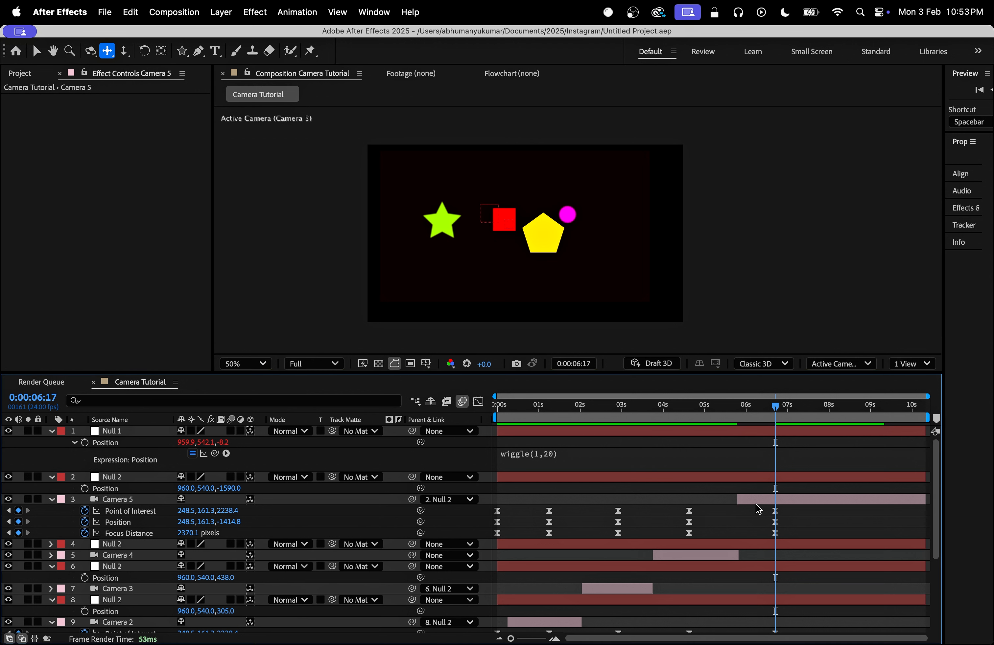
# Move the current time to Camera 5's start at 0:00:05:19 and add an adjustment layer directly above Camera 5.
pyautogui.click(763, 499)
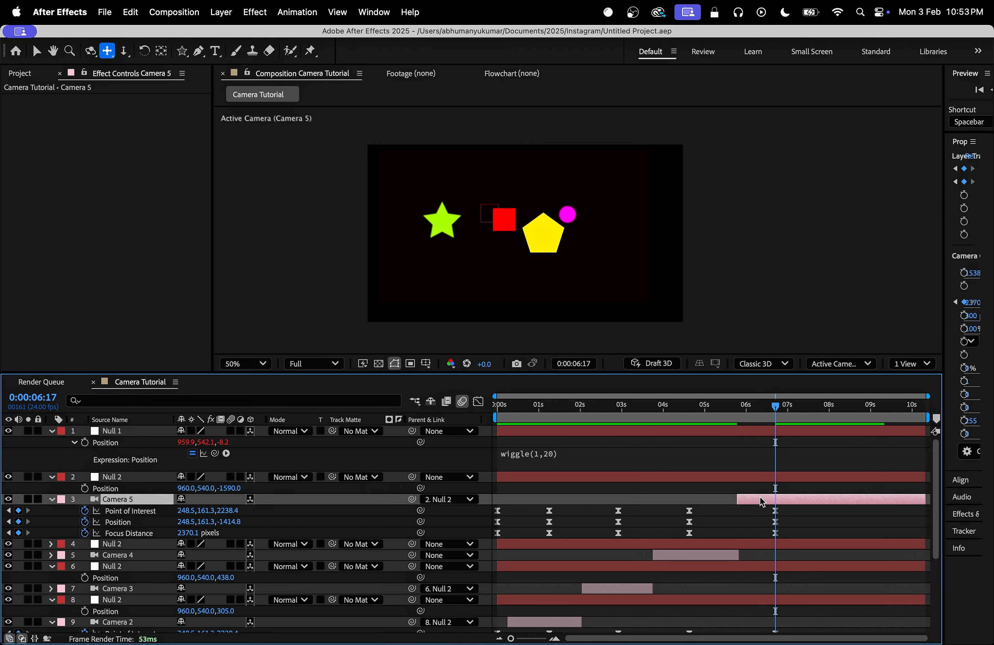
pyautogui.press('i')
pyautogui.click(485, 521)
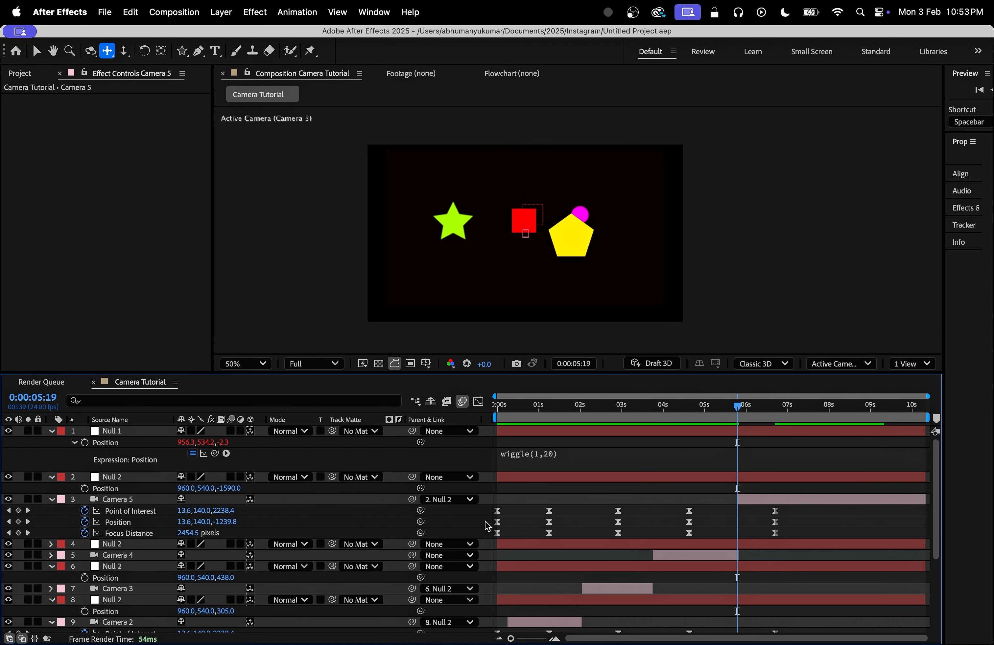
pyautogui.rightClick(455, 519)
pyautogui.moveTo(469, 471)
pyautogui.click(667, 582)
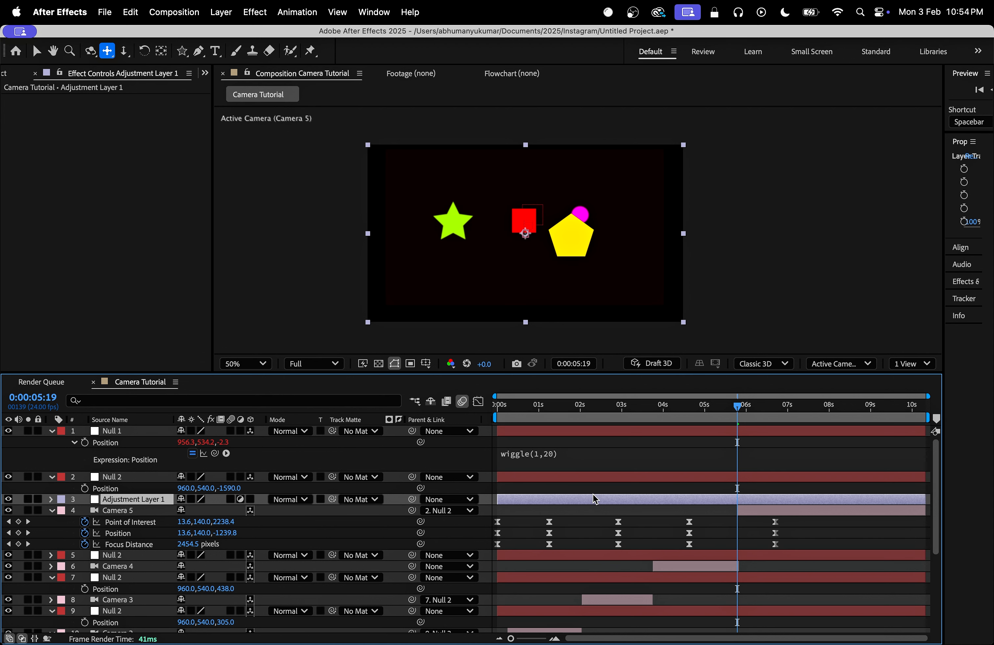
# Trim the start of the adjustment layer to 0:00:05:14, five frames before the cut to Camera 5.
pyautogui.press('pageup')
pyautogui.press('pageup')
pyautogui.press('pageup')
pyautogui.press('pageup')
pyautogui.press('pageup')
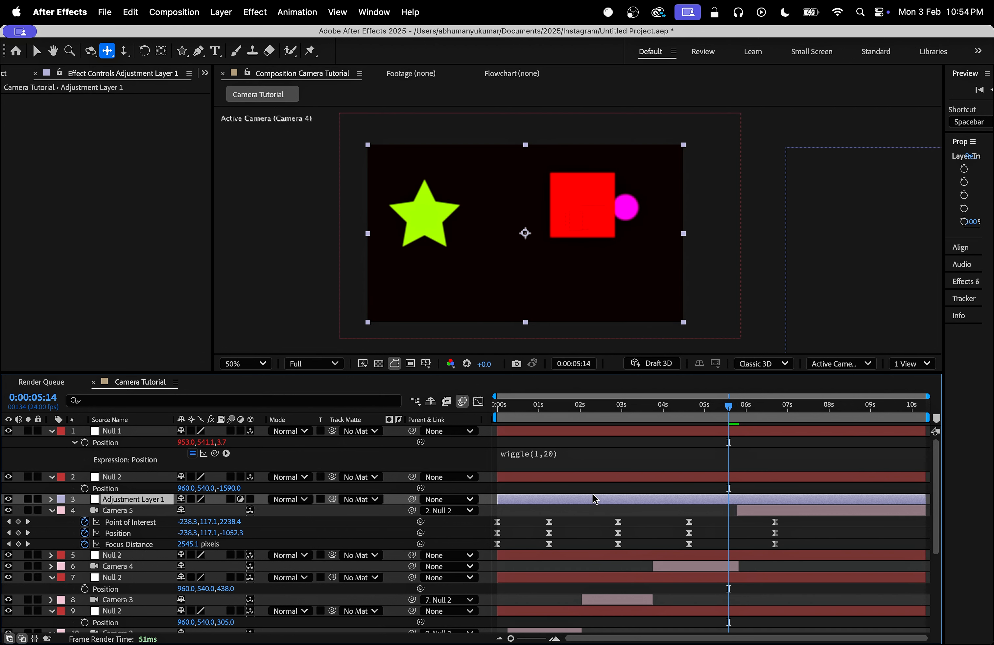
pyautogui.hotkey('alt', '[')
# Split the adjustment layer at 0:00:06:00 and delete the part after the split.
pyautogui.press('pagedown')
pyautogui.press('pagedown')
pyautogui.press('pagedown')
pyautogui.press('pagedown')
pyautogui.press('pagedown')
pyautogui.press('pagedown')
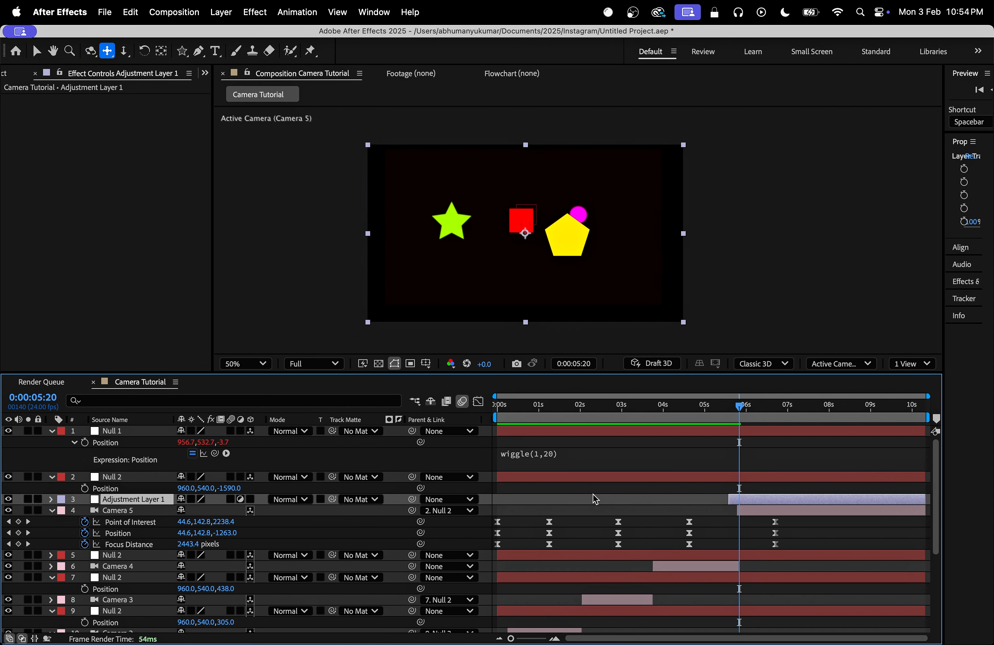
pyautogui.press('pagedown')
pyautogui.press('pagedown')
pyautogui.press('pagedown')
pyautogui.press('pagedown')
pyautogui.press('super+shift+d')
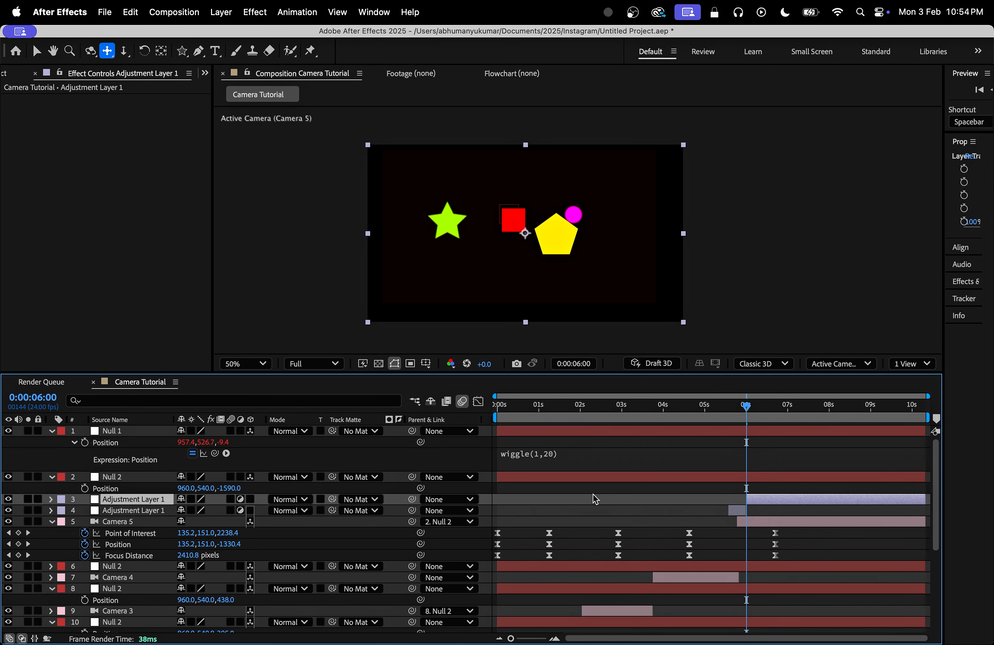
pyautogui.press('Delete')
# Apply the Camera Lens Blur effect to the adjustment layer with the current time at 0:00:05:19.
pyautogui.click(781, 514)
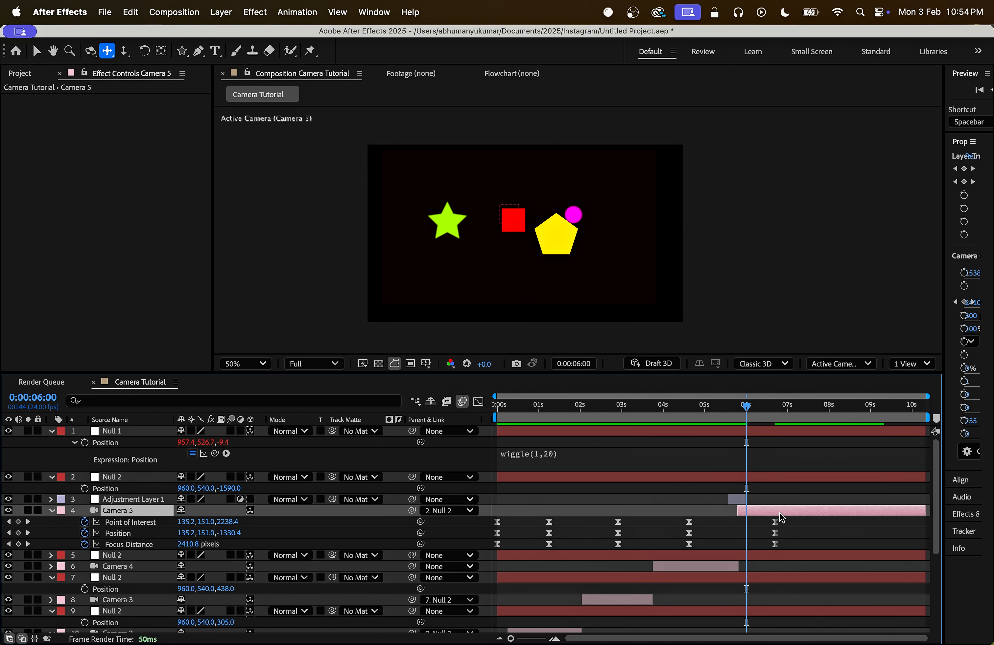
pyautogui.press('pageup')
pyautogui.click(742, 497)
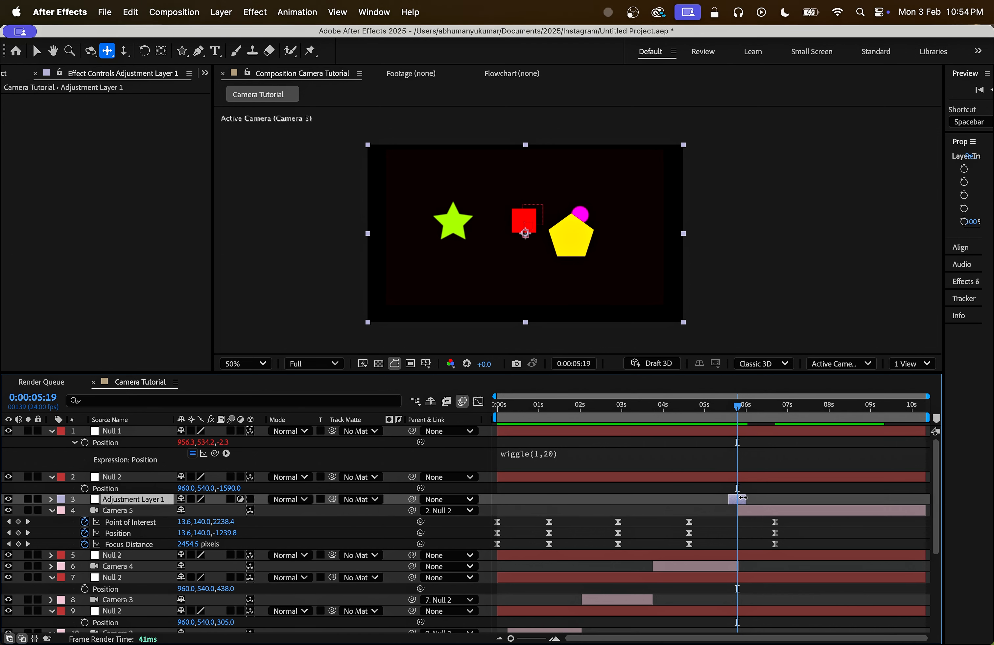
pyautogui.hotkey('ctrl', 'space')
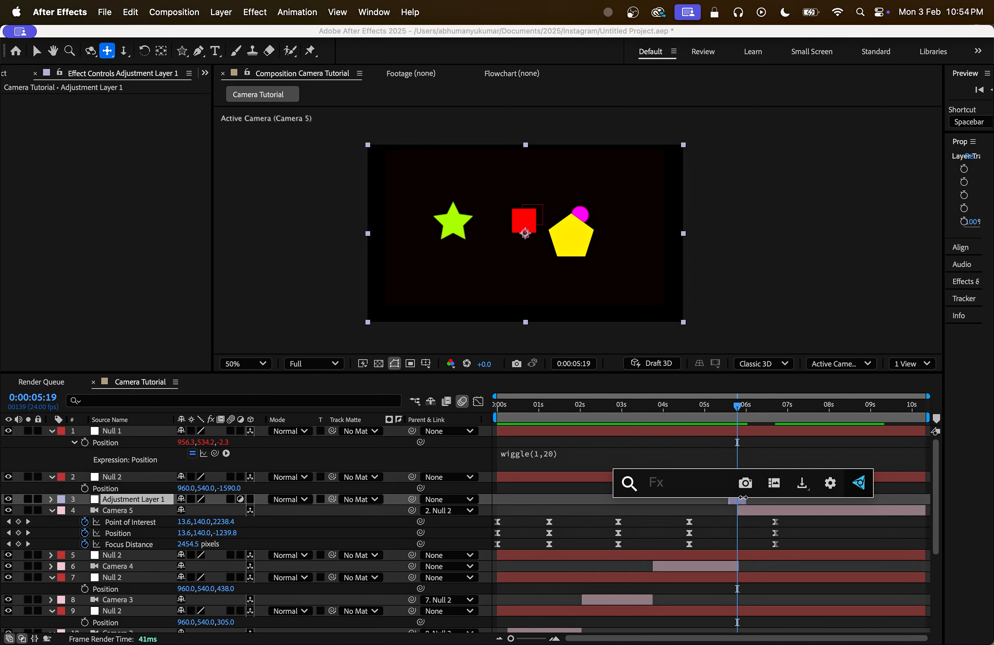
pyautogui.write('camer')
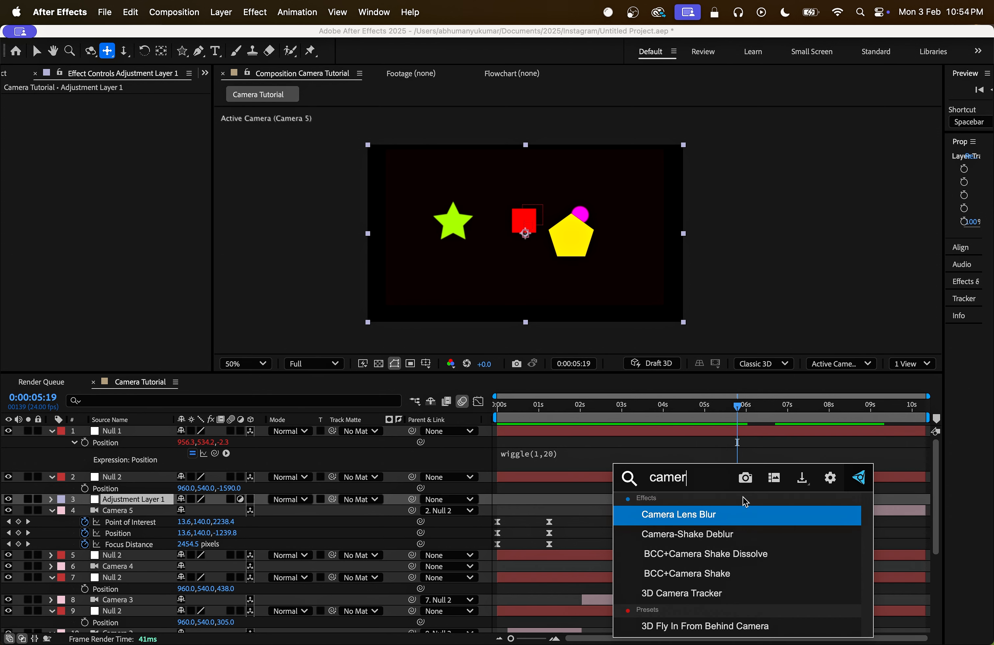
pyautogui.press('Return')
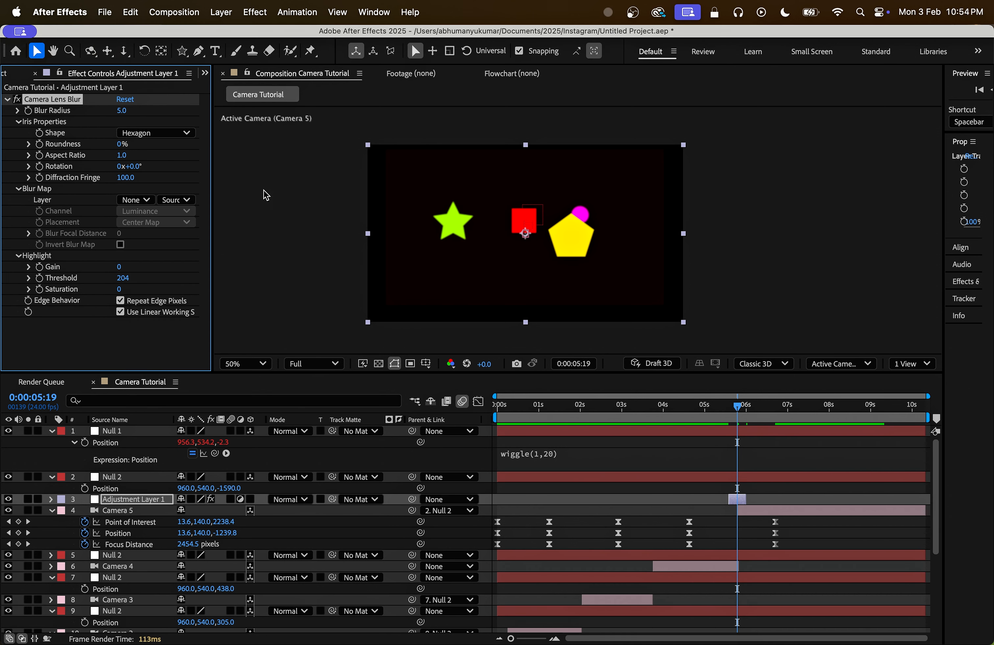
# Raise the lens blur's Blur Radius to 241 and keyframe it at the camera cut, 0:00:05:19.
pyautogui.moveTo(121, 110); pyautogui.dragTo(540, 222)
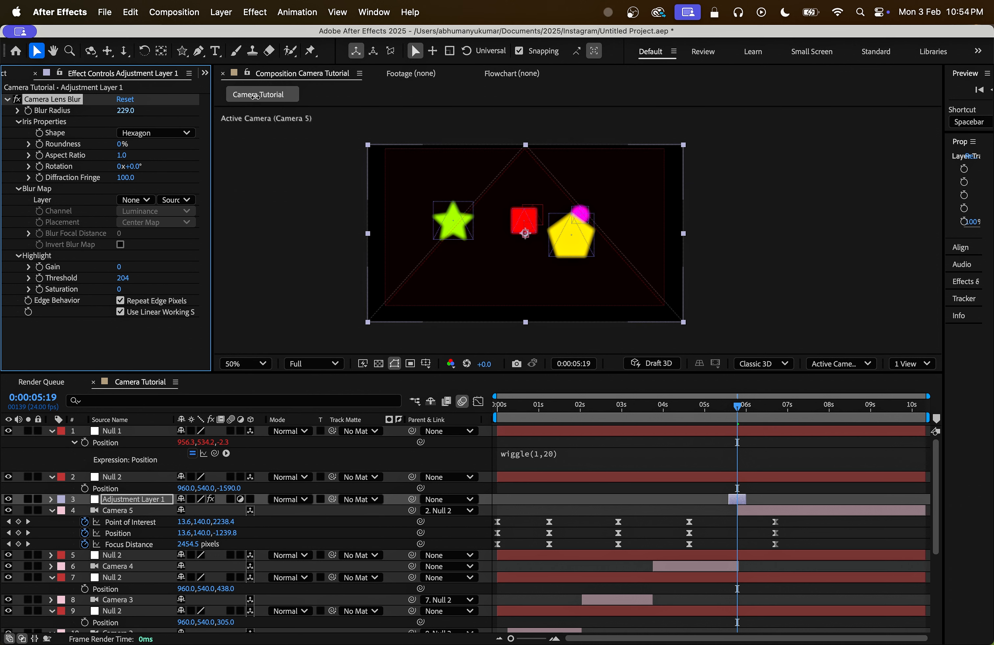
pyautogui.scroll(3, 488, 247)
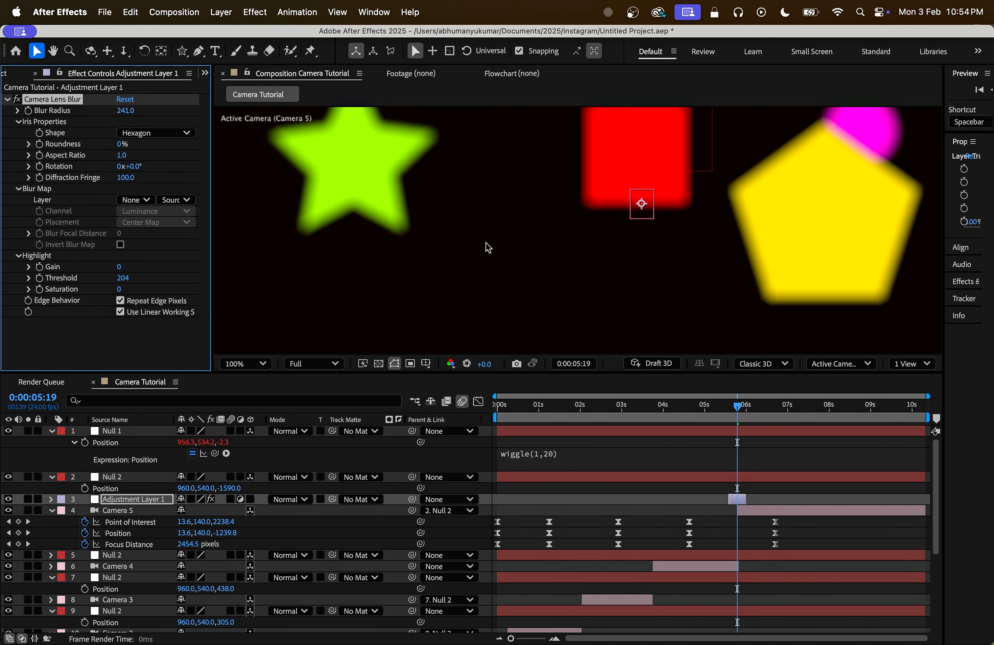
pyautogui.scroll(-1, 461, 232)
pyautogui.click(28, 110)
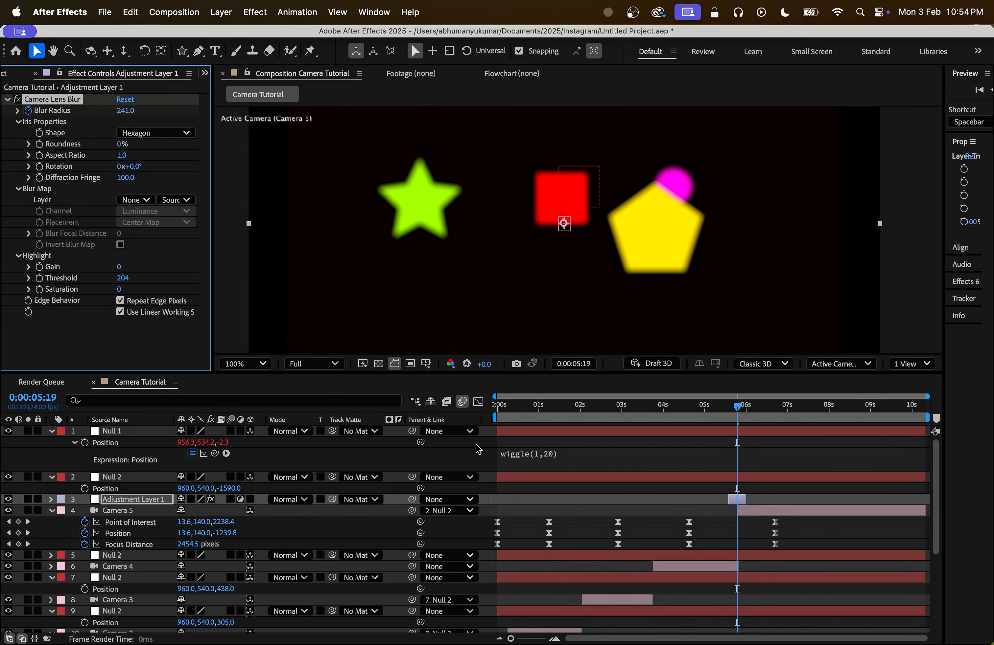
# Set the Blur Radius to 0 at the adjustment layer's start, 0:00:05:14.
pyautogui.press('i')
pyautogui.click(124, 111)
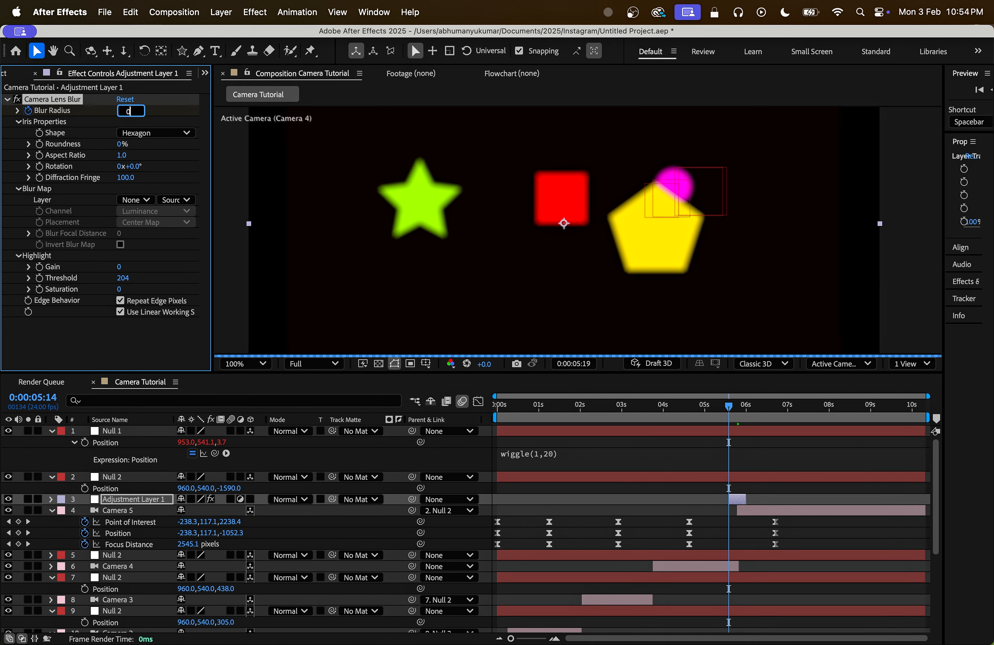
pyautogui.press('Return')
# Reveal the adjustment layer's keyframes, add a Blur Radius keyframe of 0 at 0:00:05:23, and shift it to the layer's end at 0:00:06:00.
pyautogui.press('o')
pyautogui.press('u')
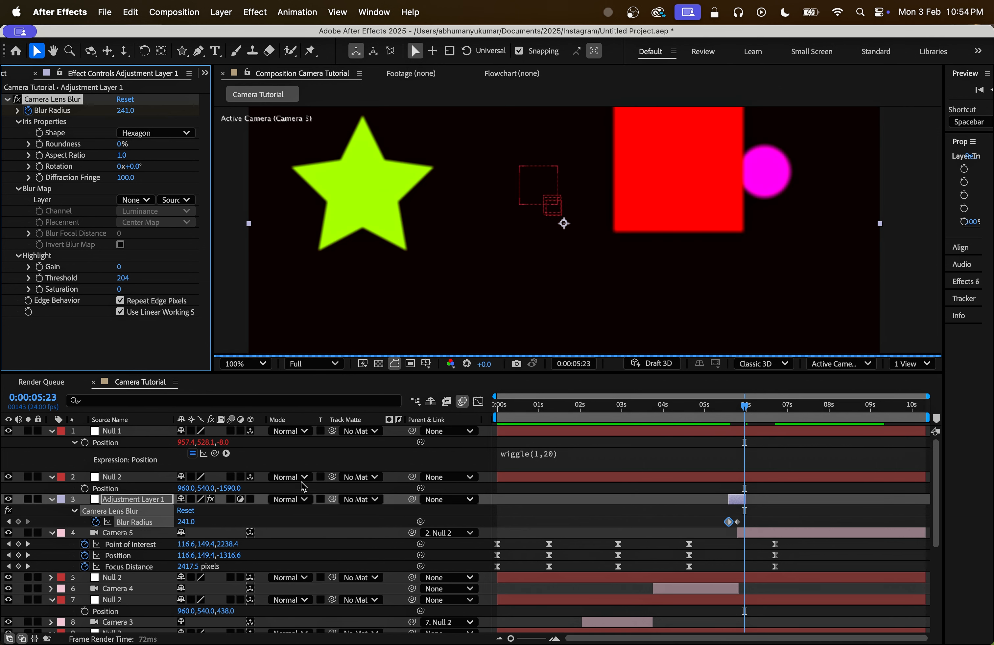
pyautogui.click(18, 522)
pyautogui.click(186, 522)
pyautogui.write('0')
pyautogui.press('Return')
pyautogui.moveTo(511, 638); pyautogui.dragTo(540, 639)
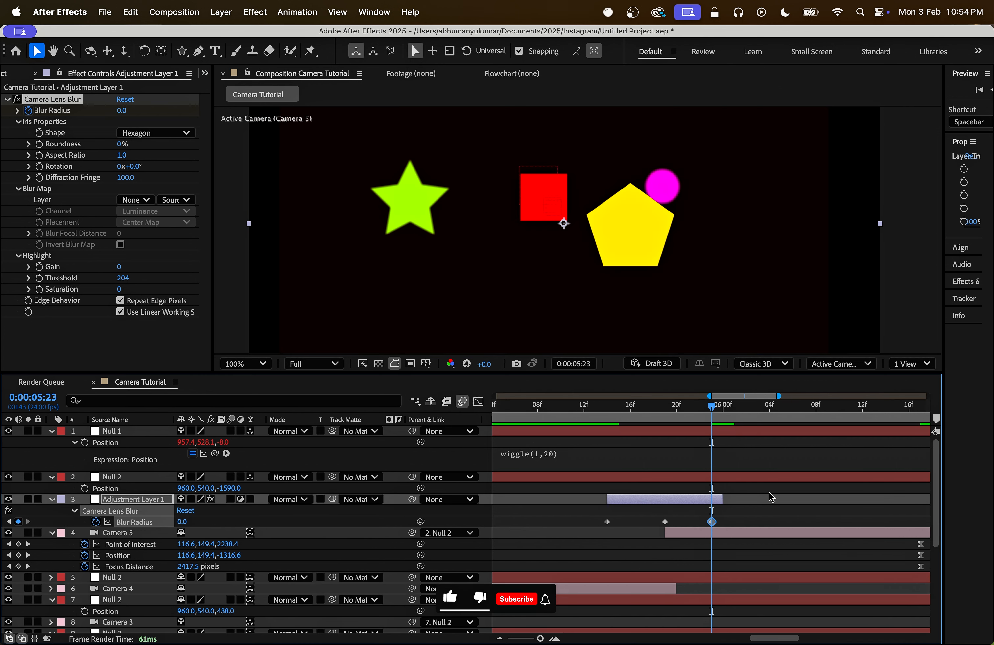
pyautogui.moveTo(712, 522); pyautogui.dragTo(723, 521)
# Ease the first and last Blur Radius keyframes down to zero speed in the Graph Editor.
pyautogui.click(477, 401)
pyautogui.moveTo(717, 561); pyautogui.dragTo(694, 544)
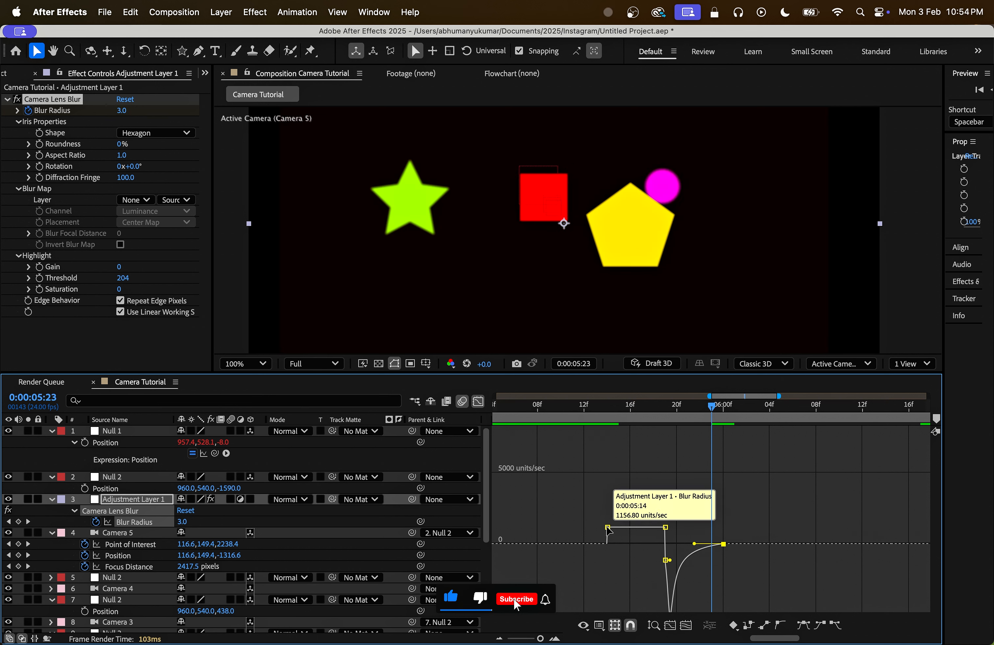
pyautogui.moveTo(607, 528); pyautogui.dragTo(635, 544)
# Set the middle Blur Radius keyframe at 0:00:05:19 to 50.
pyautogui.moveTo(712, 406); pyautogui.dragTo(665, 406)
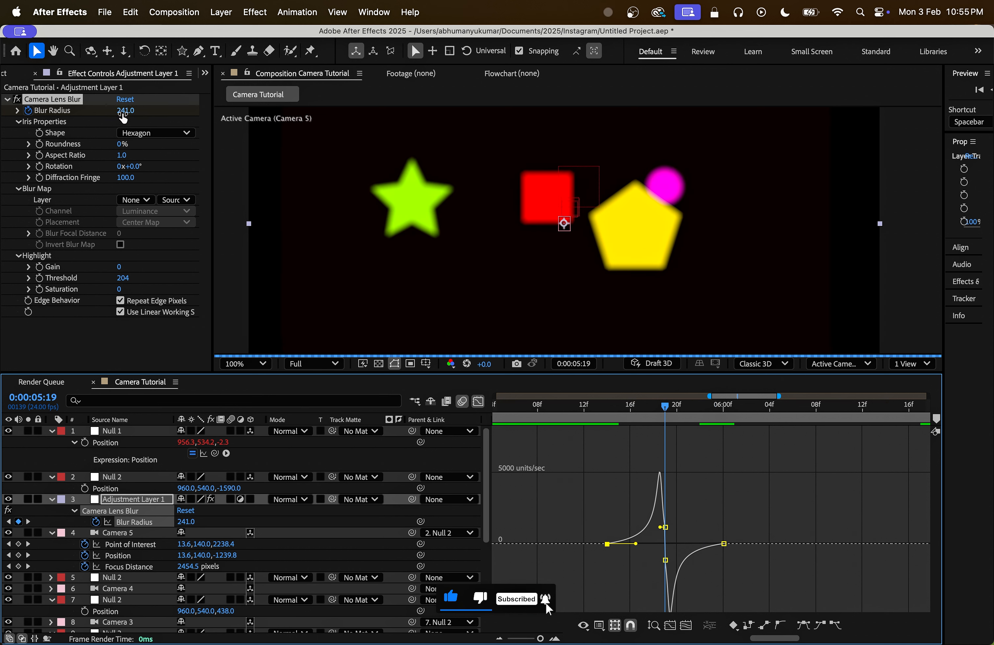
pyautogui.click(122, 111)
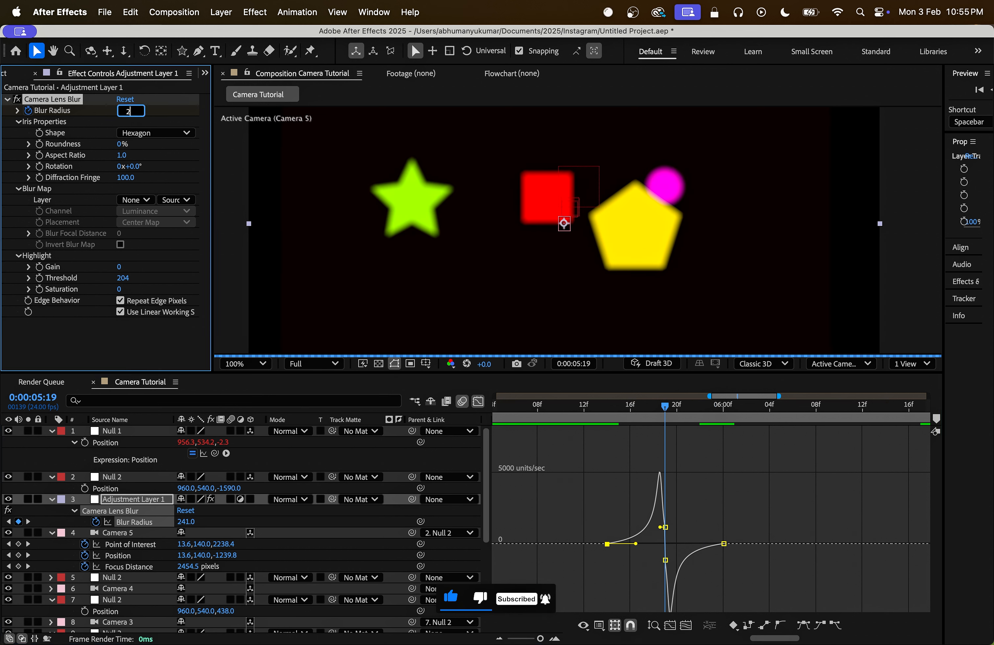
pyautogui.write('2')
pyautogui.press('BackSpace')
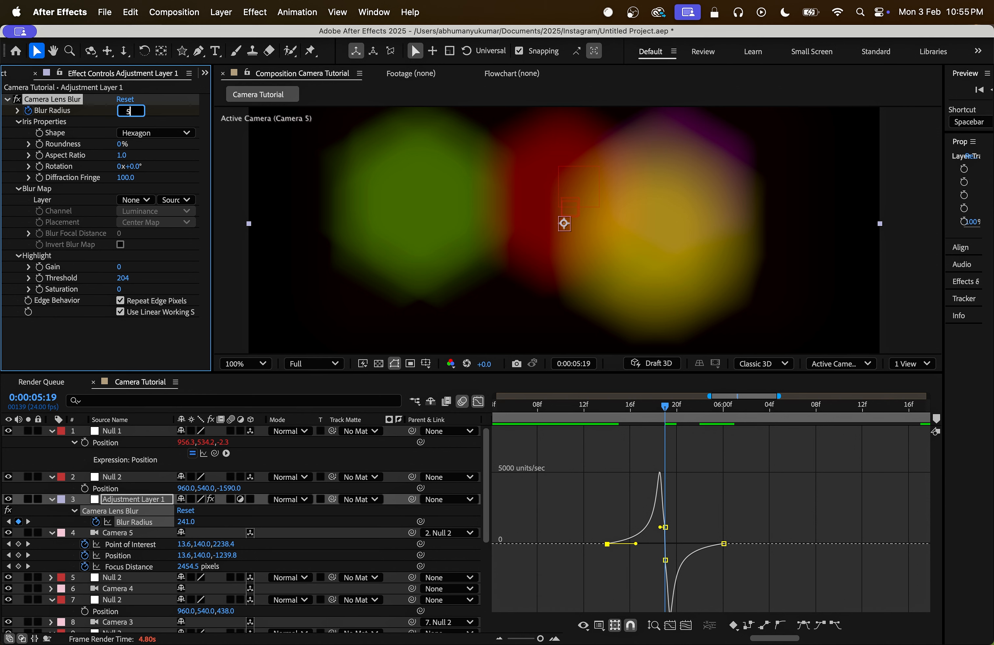
pyautogui.write('50')
pyautogui.press('Return')
# Close the Graph Editor, save the project, and move the current time back to 0:00:05:16.
pyautogui.scroll(-4, 604, 235)
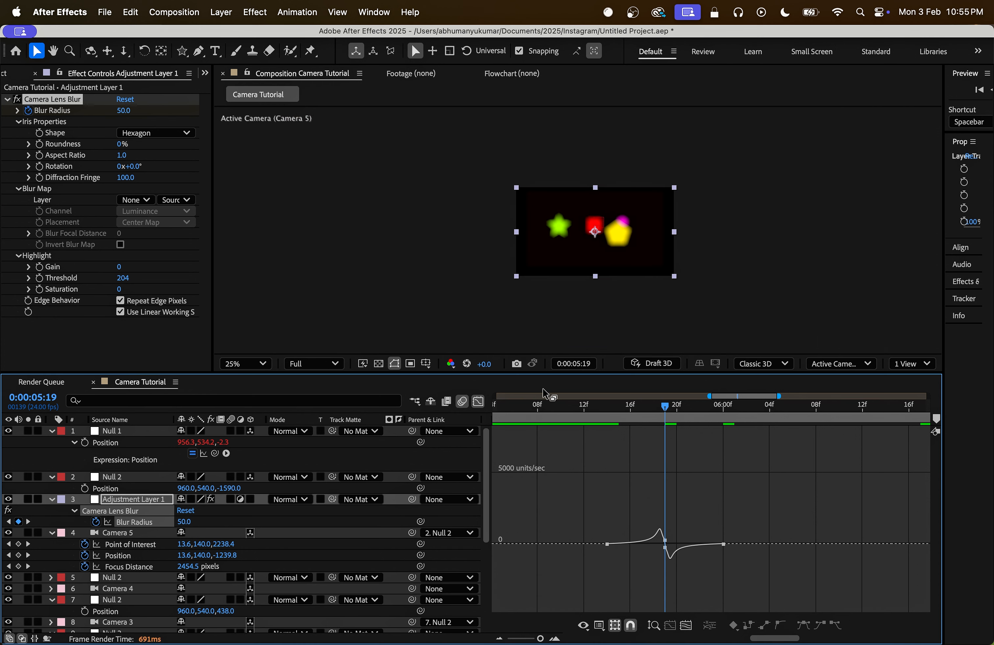
pyautogui.click(479, 401)
pyautogui.click(779, 572)
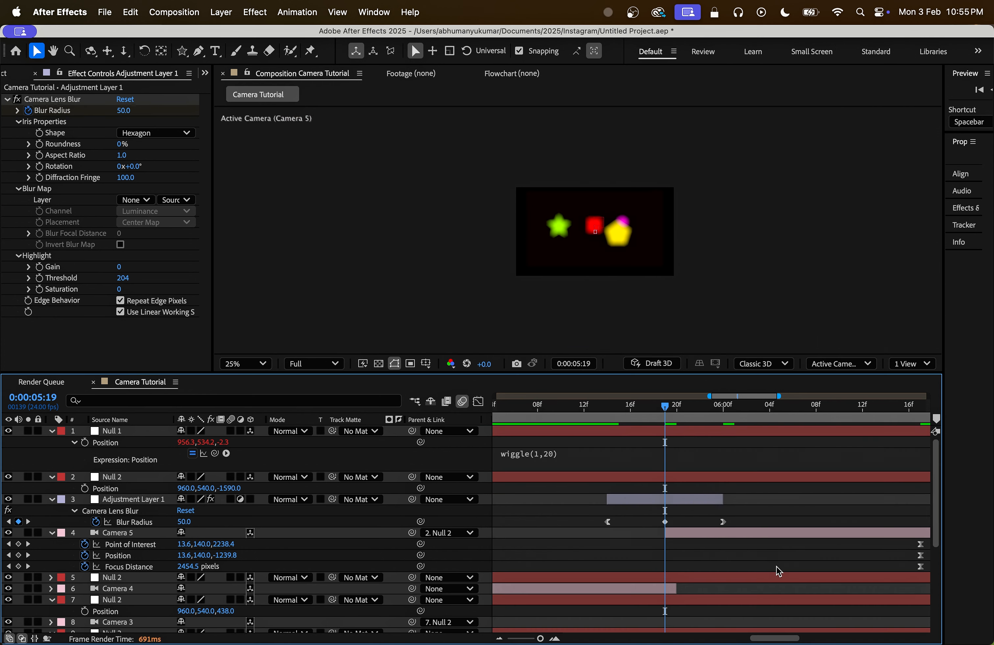
pyautogui.press('super+s')
pyautogui.moveTo(662, 408); pyautogui.dragTo(637, 410)
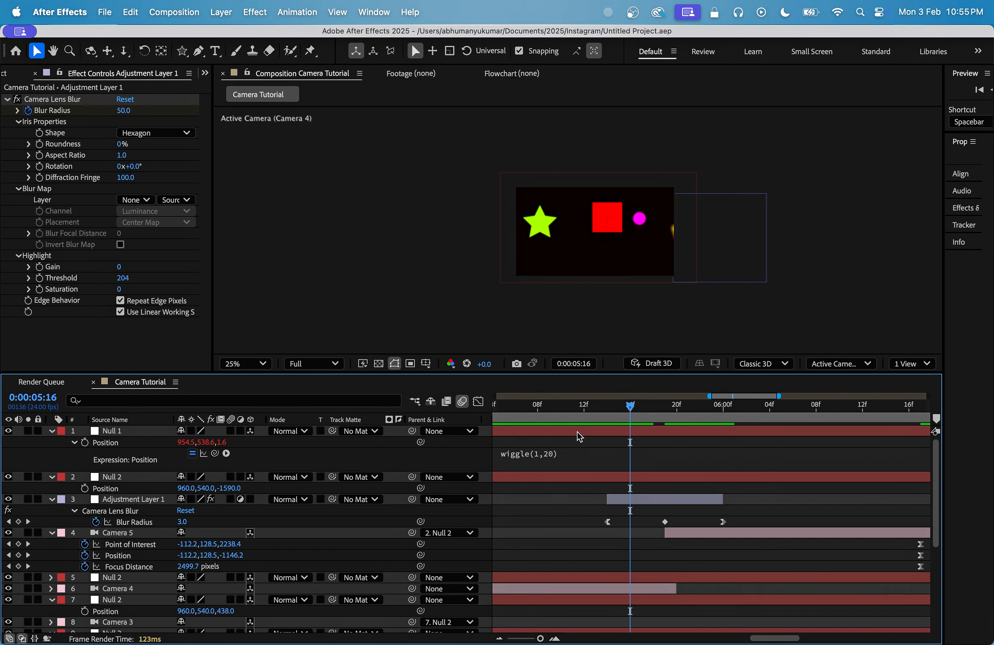
# Select all layers in the composition and enable motion blur on them.
pyautogui.press('super+a')
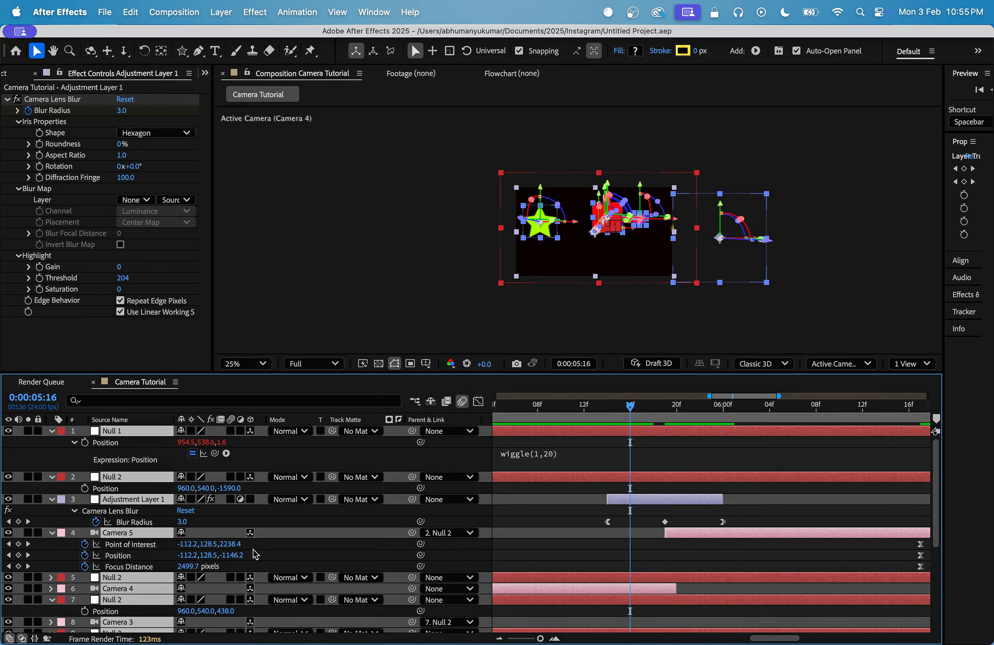
pyautogui.scroll(-3, 255, 553)
pyautogui.scroll(3, 255, 529)
pyautogui.click(230, 432)
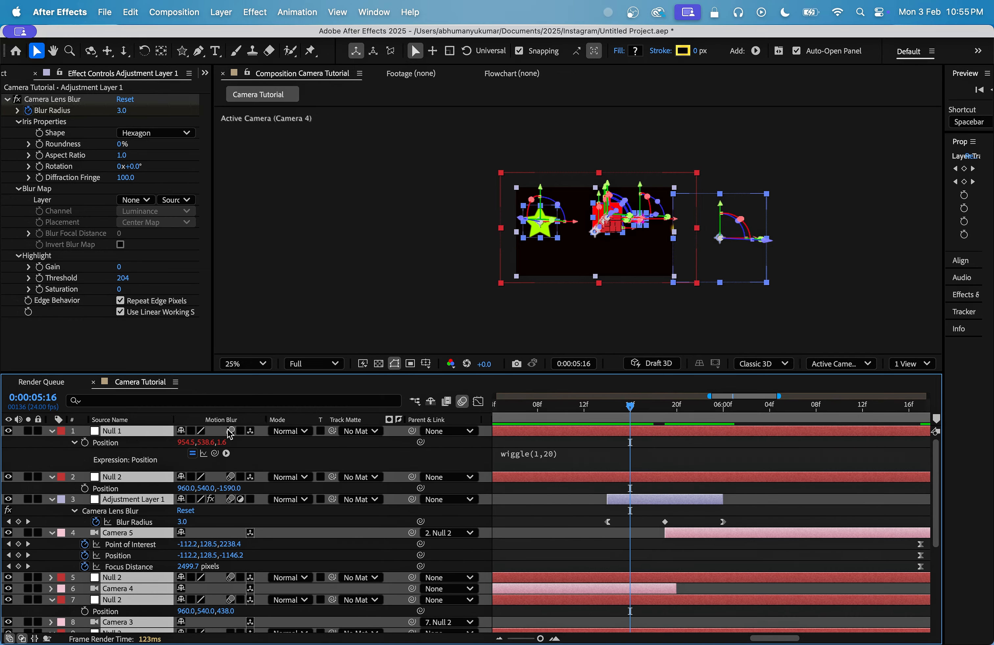
pyautogui.click(449, 478)
pyautogui.click(813, 445)
# Fit the composition view to its viewer and set the preview resolution to Half.
pyautogui.moveTo(631, 406); pyautogui.dragTo(526, 410)
pyautogui.click(465, 518)
pyautogui.click(305, 364)
pyautogui.click(244, 364)
pyautogui.click(248, 397)
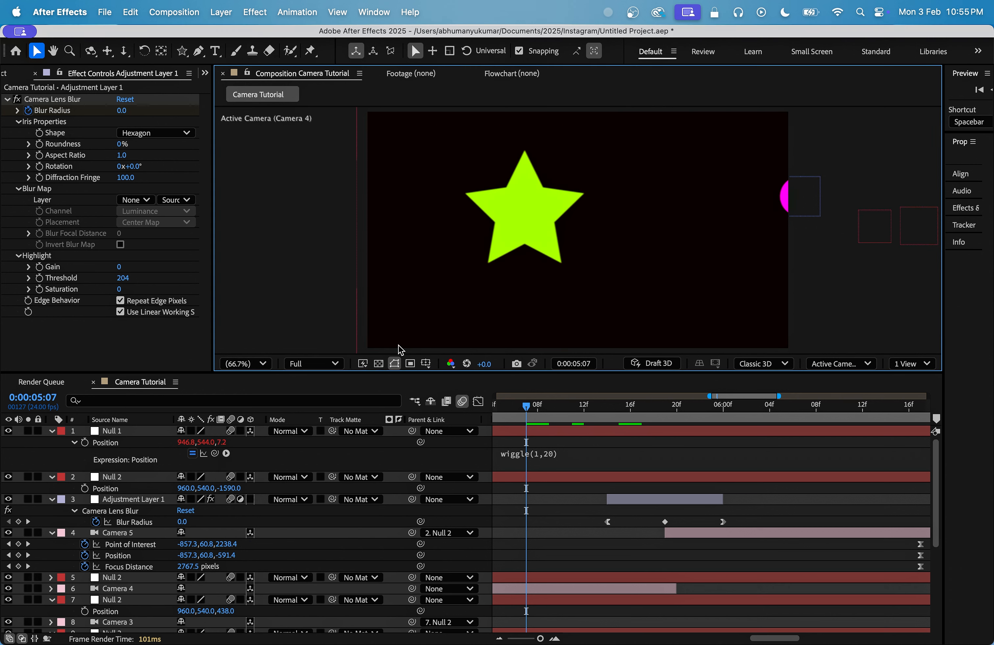
pyautogui.click(329, 363)
pyautogui.click(310, 420)
# Play back the transition from Camera 4 to Camera 5 starting at 0:00:05:01 and 0:00:04:08, checking the blur at the cut.
pyautogui.moveTo(541, 638); pyautogui.dragTo(533, 639)
pyautogui.click(713, 418)
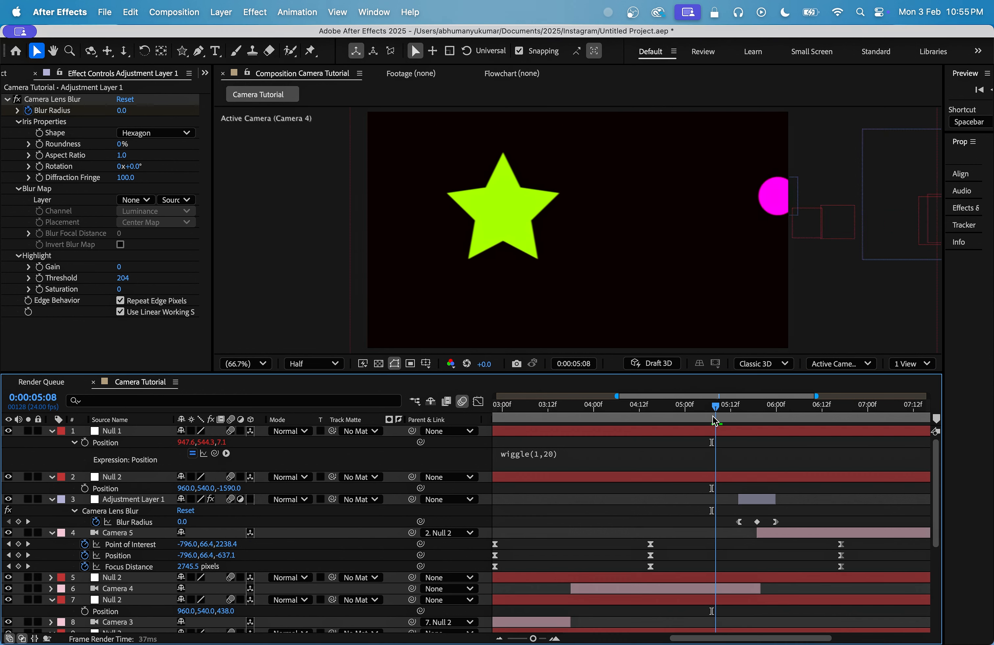
pyautogui.moveTo(715, 421); pyautogui.dragTo(689, 419)
pyautogui.press('space')
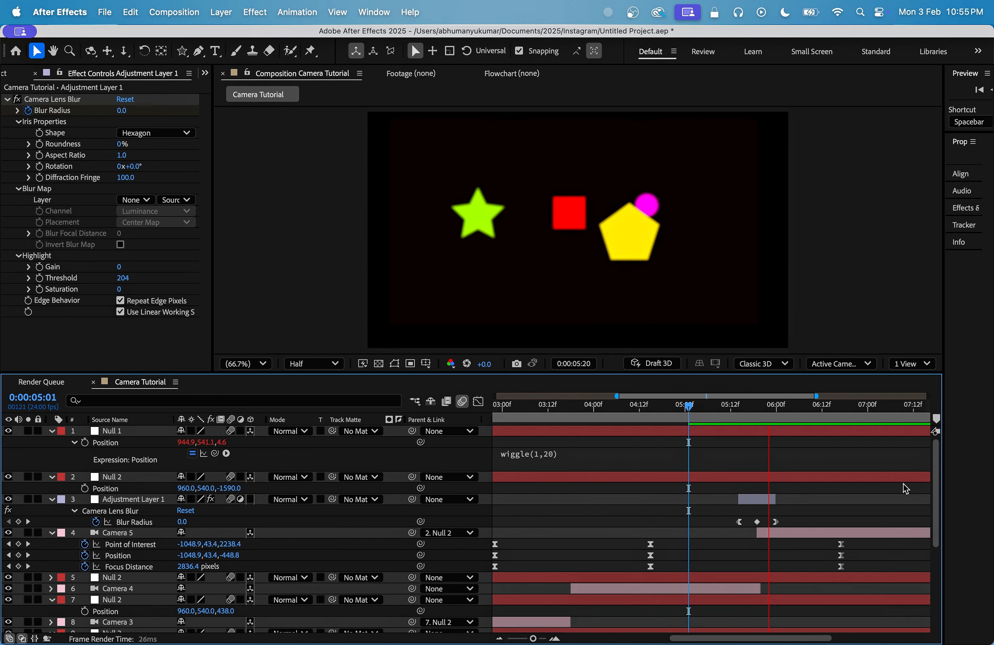
pyautogui.press('space')
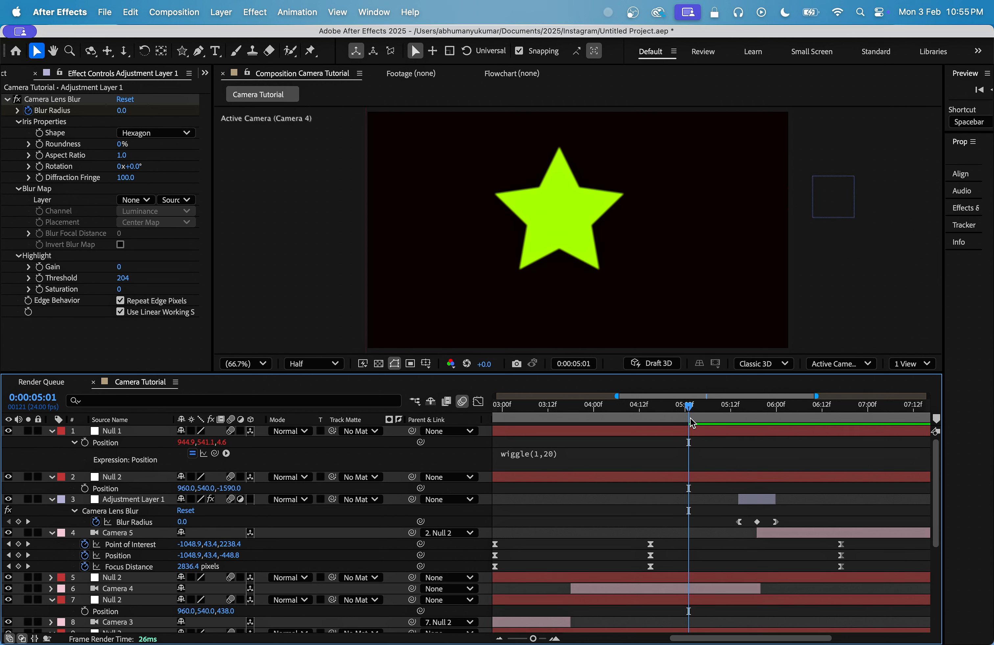
pyautogui.press('space')
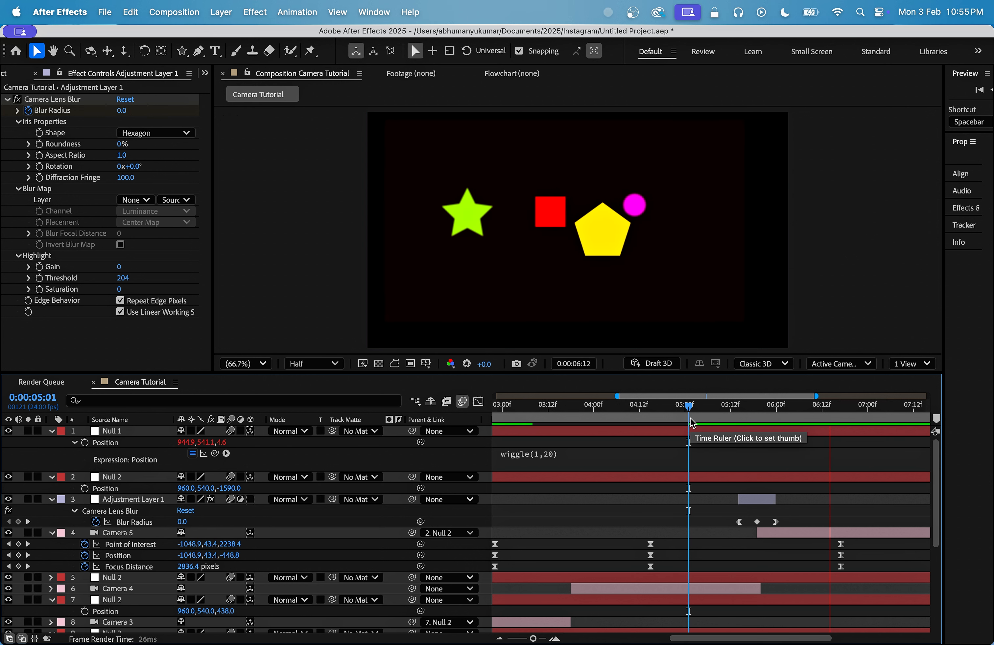
pyautogui.press('space')
pyautogui.moveTo(727, 418); pyautogui.dragTo(625, 416)
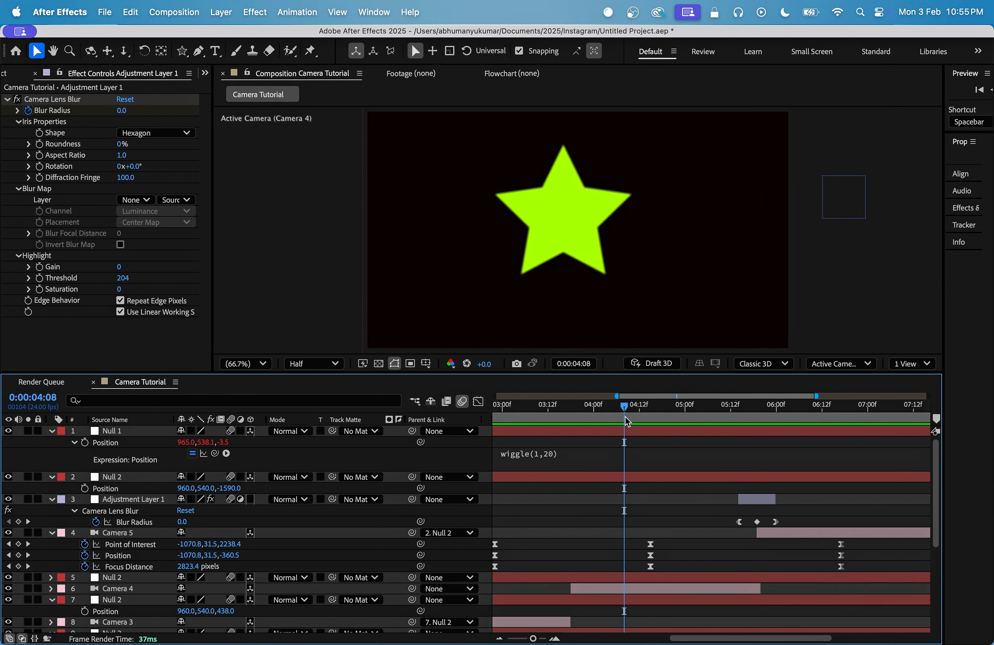
pyautogui.press('space')
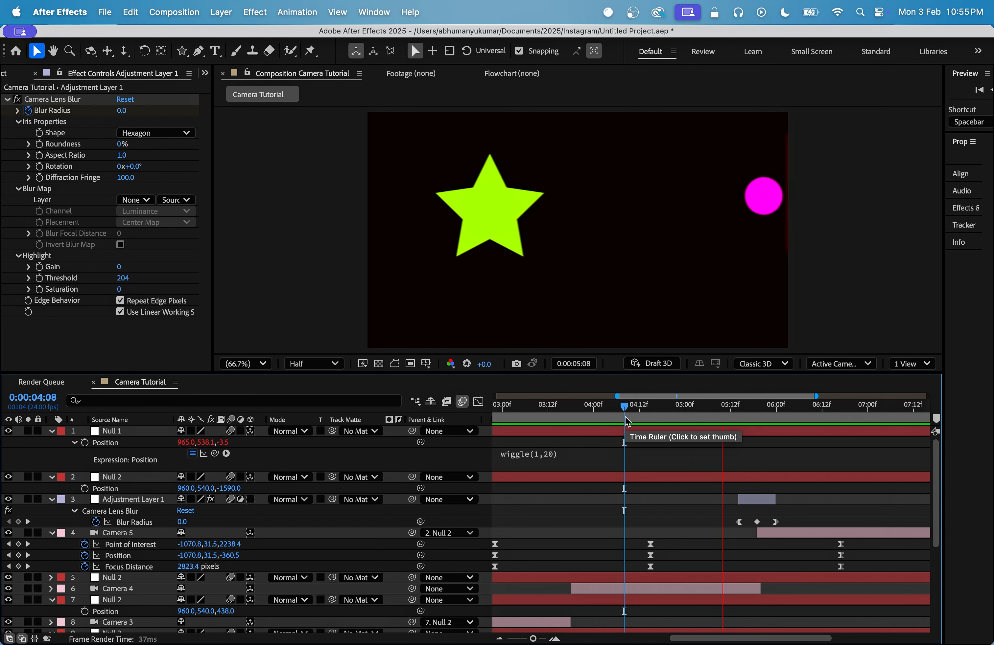
pyautogui.press('space')
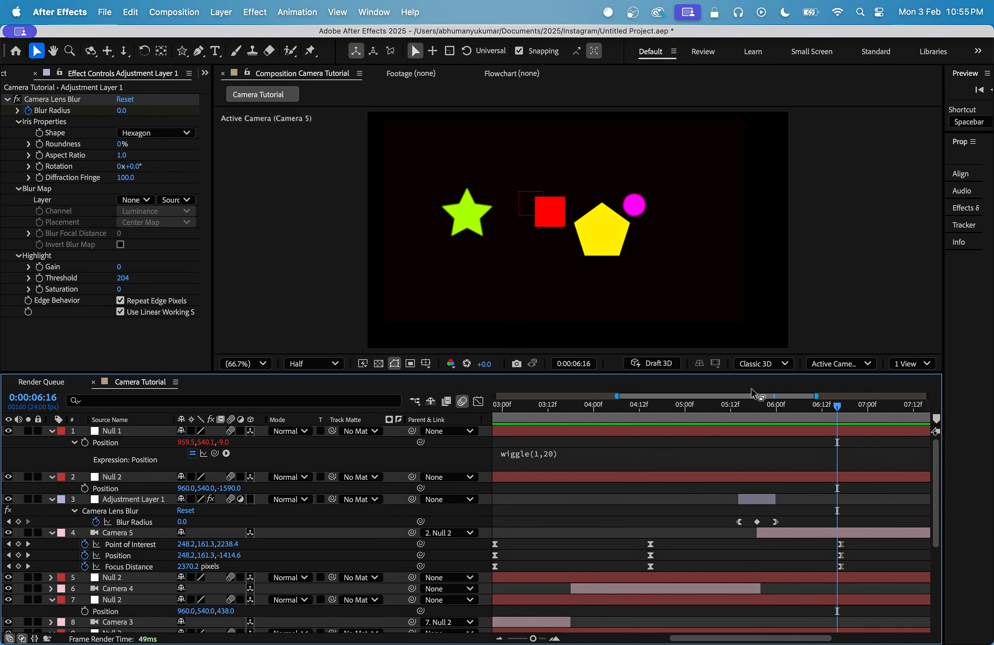
pyautogui.moveTo(684, 406); pyautogui.dragTo(760, 427)
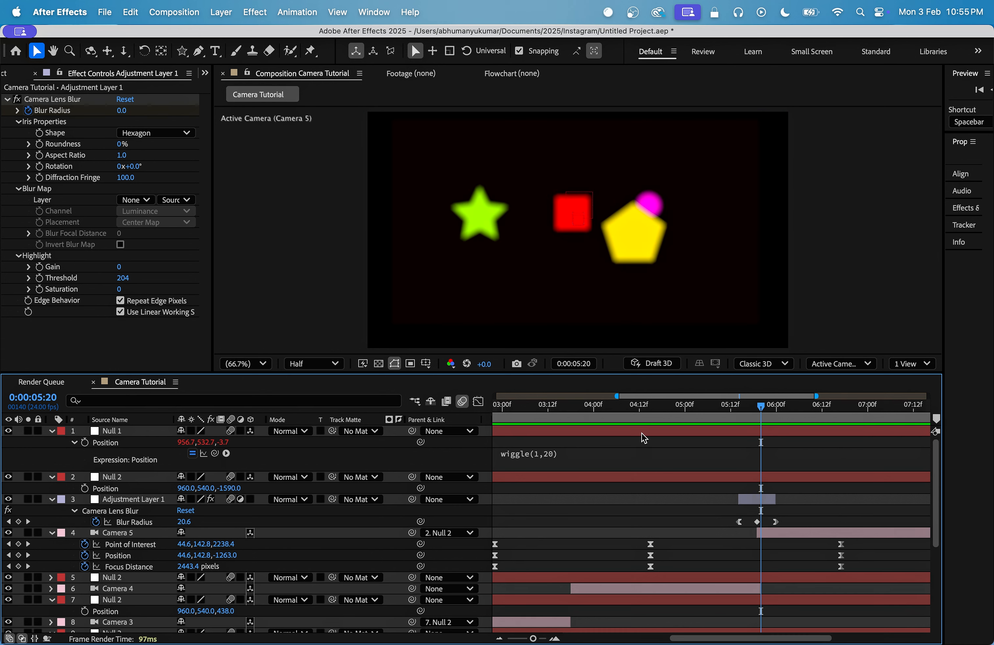
# Collapse all layer properties and parent Camera 4 to the Null 2 on layer 5, directly above it.
pyautogui.press('u')
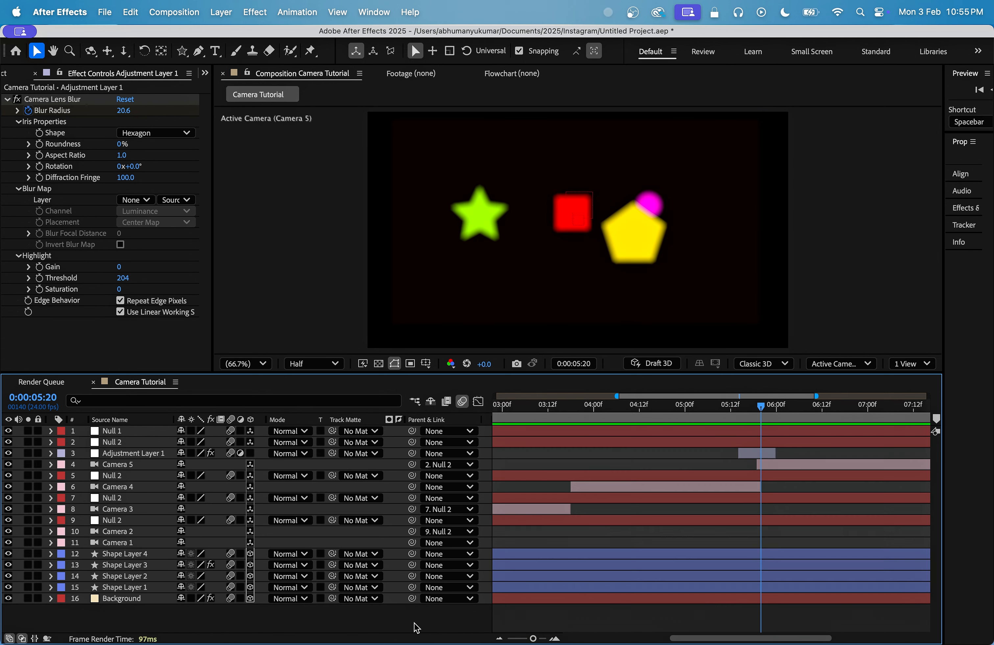
pyautogui.moveTo(666, 424); pyautogui.dragTo(631, 448)
pyautogui.click(590, 492)
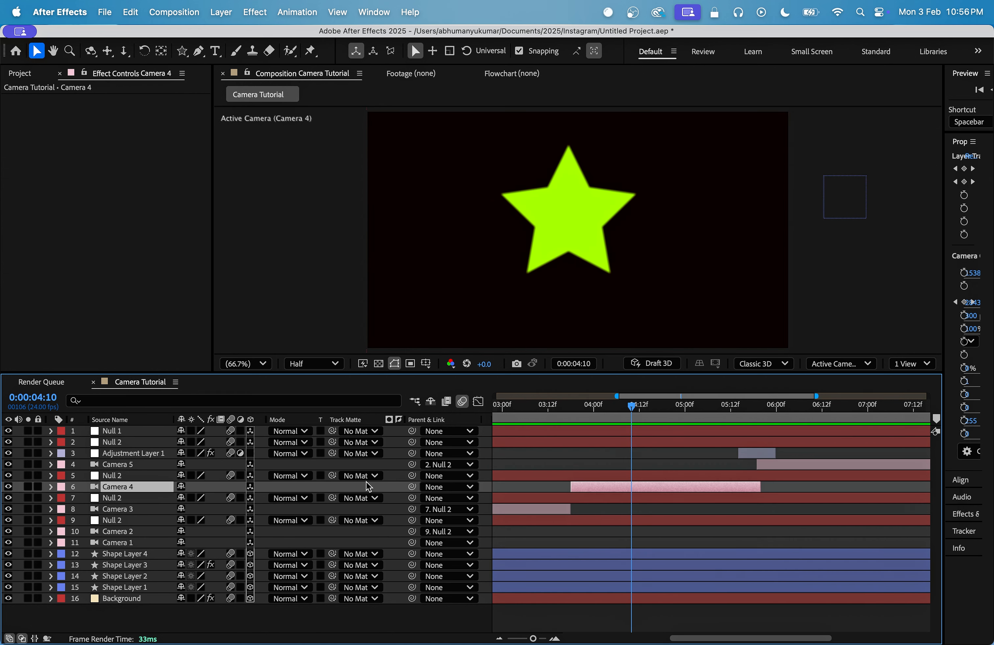
pyautogui.moveTo(411, 487); pyautogui.dragTo(122, 475)
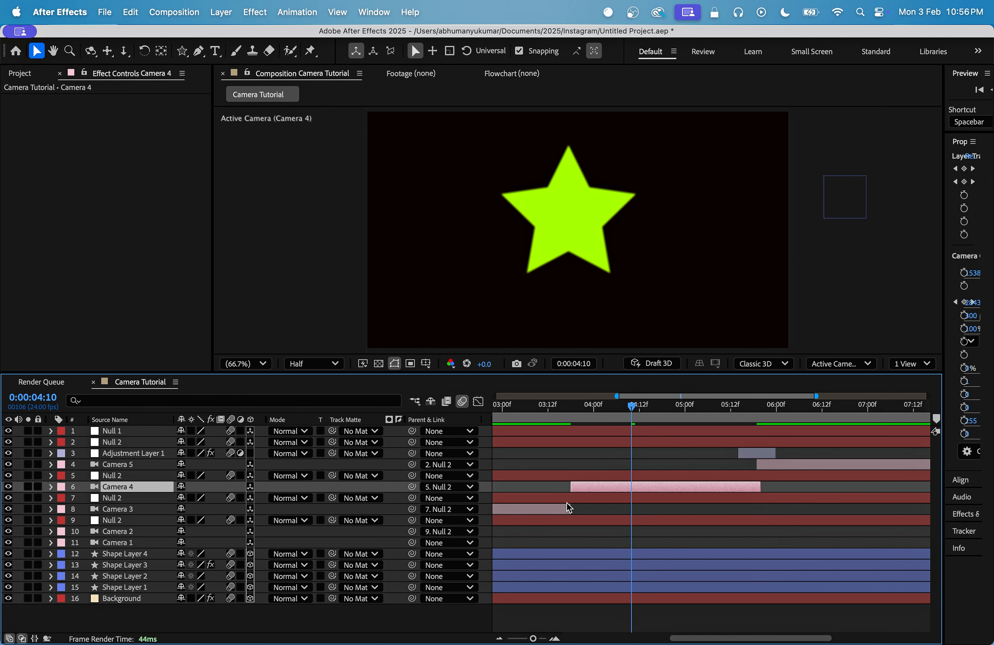
# At Camera 4's 0:00:04:15 keyframe, set the Z position of its parent Null 2 on layer 5 to -2210.
pyautogui.press('u')
pyautogui.press('k')
pyautogui.click(125, 476)
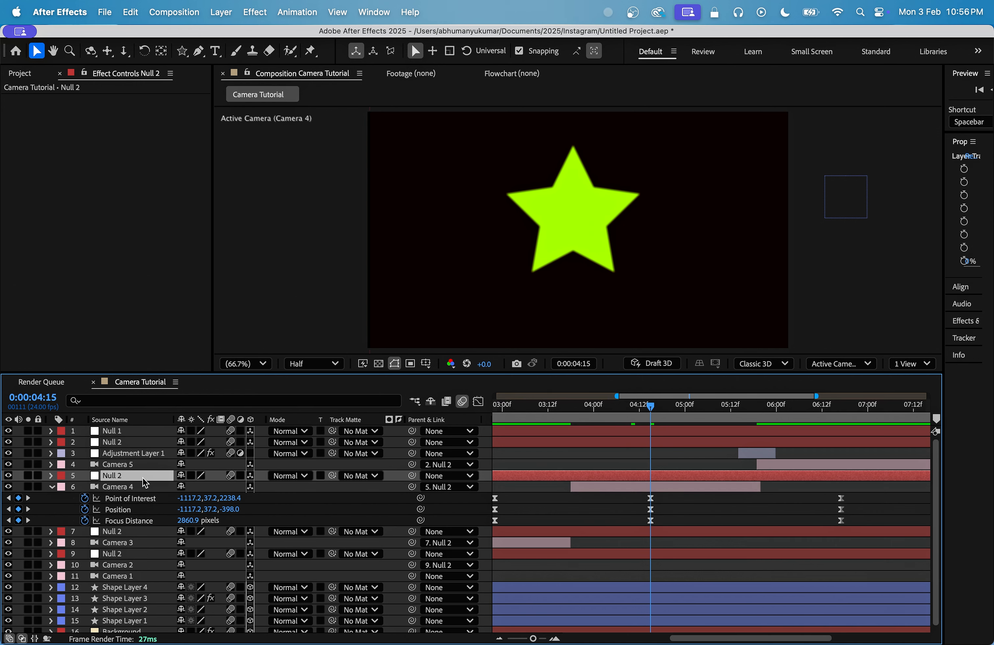
pyautogui.press('p')
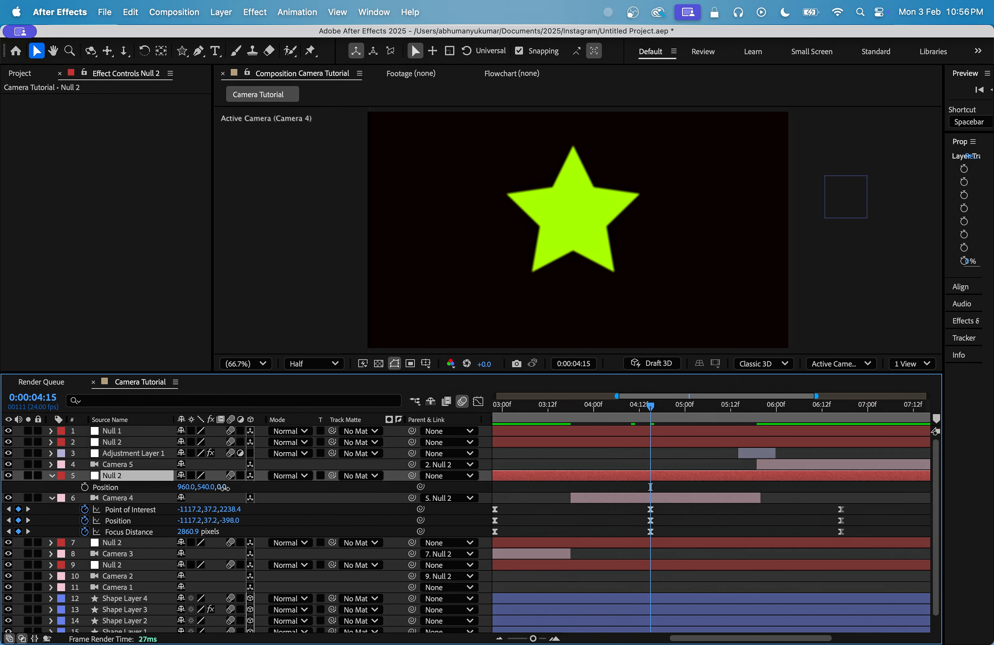
pyautogui.moveTo(224, 487); pyautogui.dragTo(78, 487)
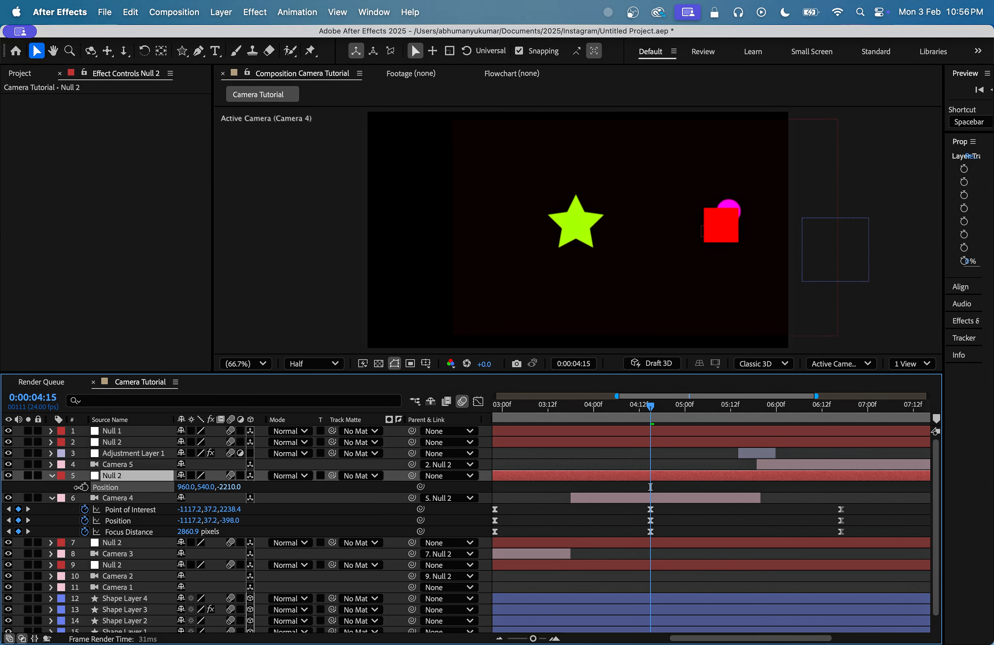
pyautogui.click(389, 521)
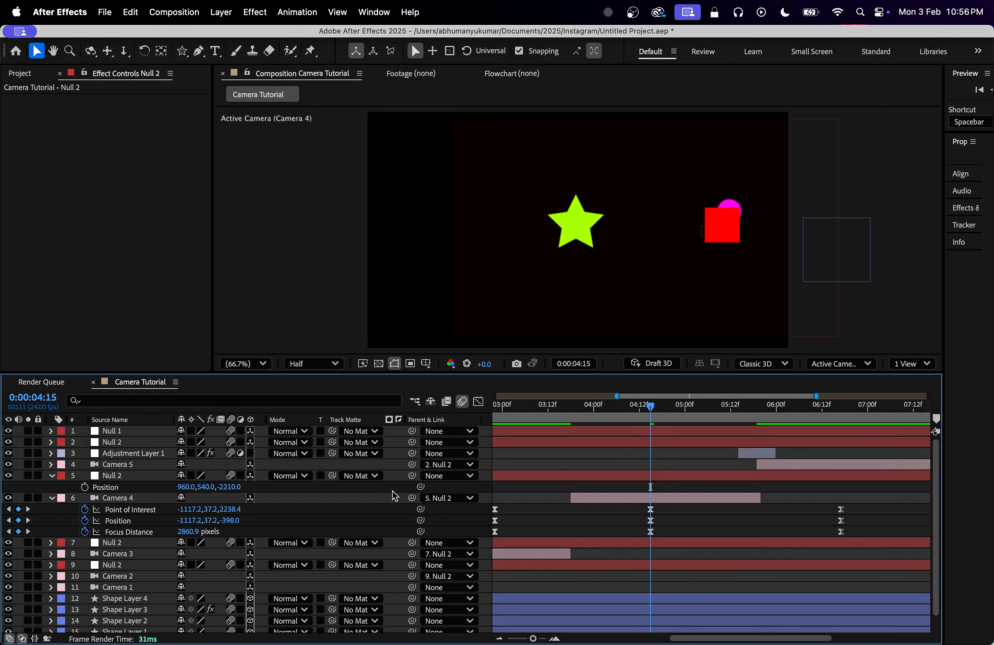
# Play back the camera move from 0:00:03:01 and from the composition start to check the new null offset.
pyautogui.moveTo(640, 420); pyautogui.dragTo(535, 421)
pyautogui.press('space')
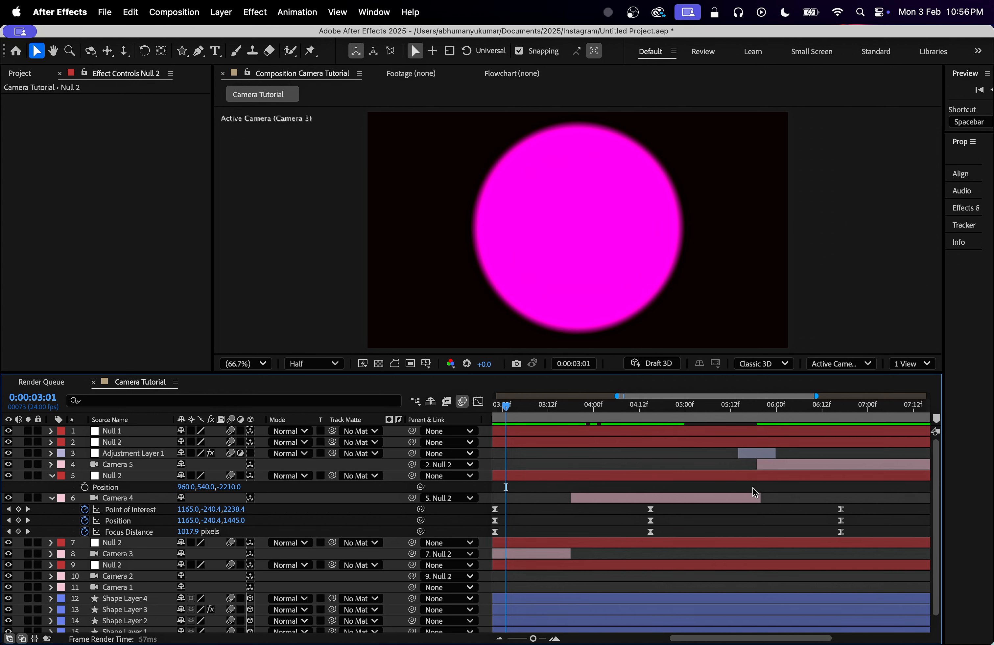
pyautogui.press('space')
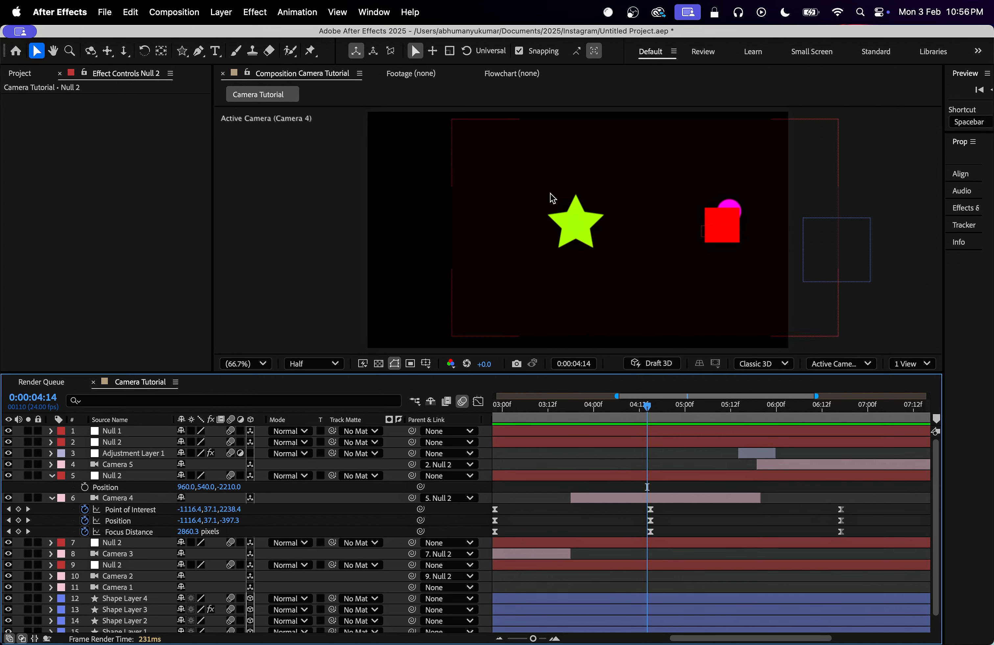
pyautogui.scroll(-4, 571, 212)
pyautogui.scroll(2, 571, 212)
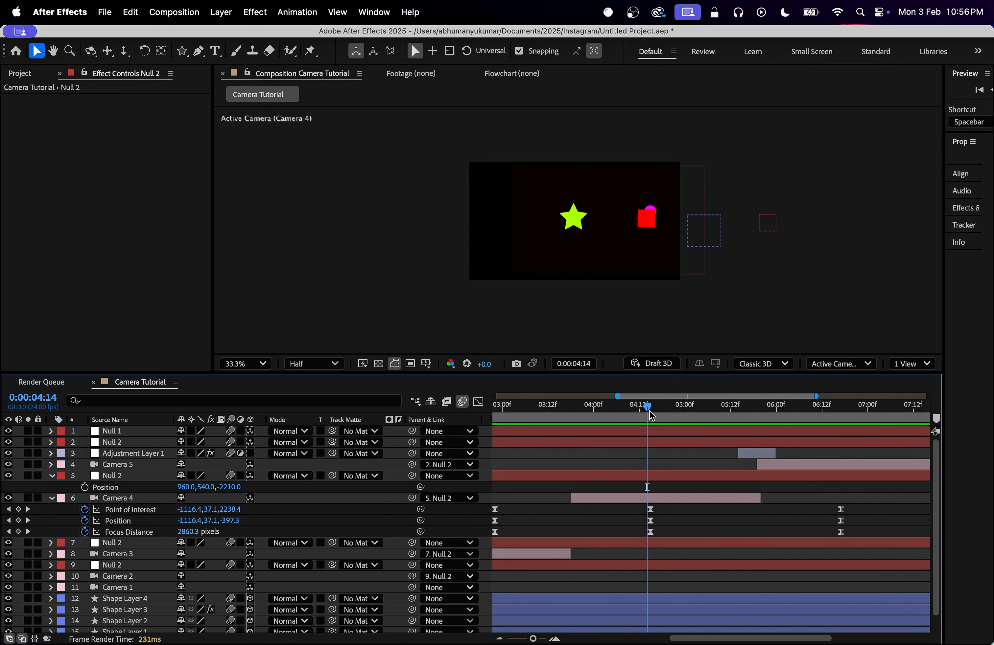
pyautogui.press('Home')
pyautogui.press('space')
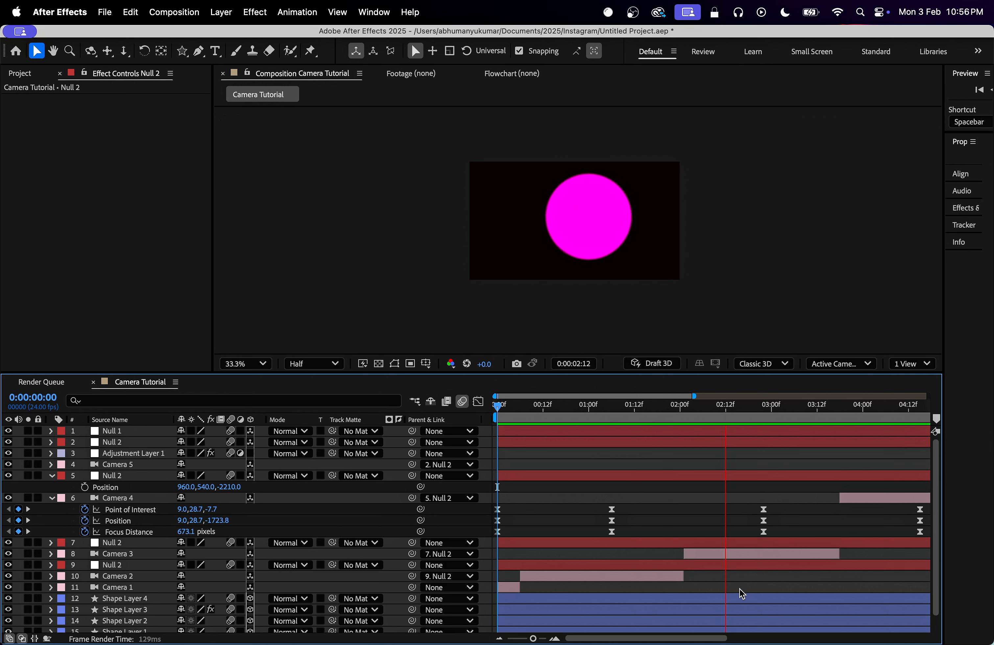
# At the 0:00:06:17 keyframe, move Camera 5 in on the yellow pentagon and set its focus distance to 656 pixels.
pyautogui.moveTo(533, 639); pyautogui.dragTo(526, 640)
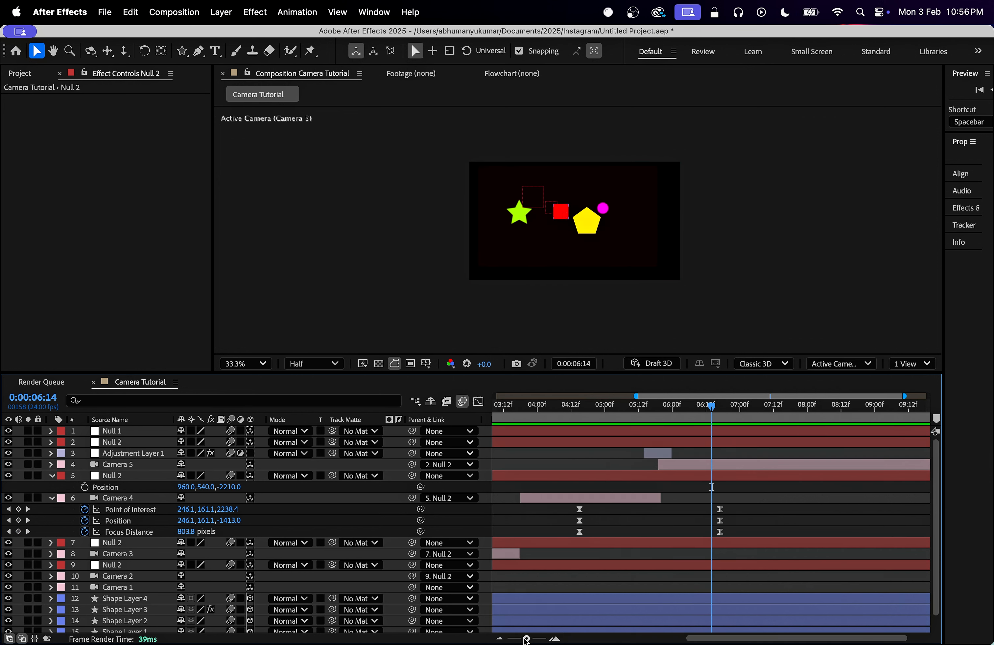
pyautogui.moveTo(646, 408); pyautogui.dragTo(720, 406)
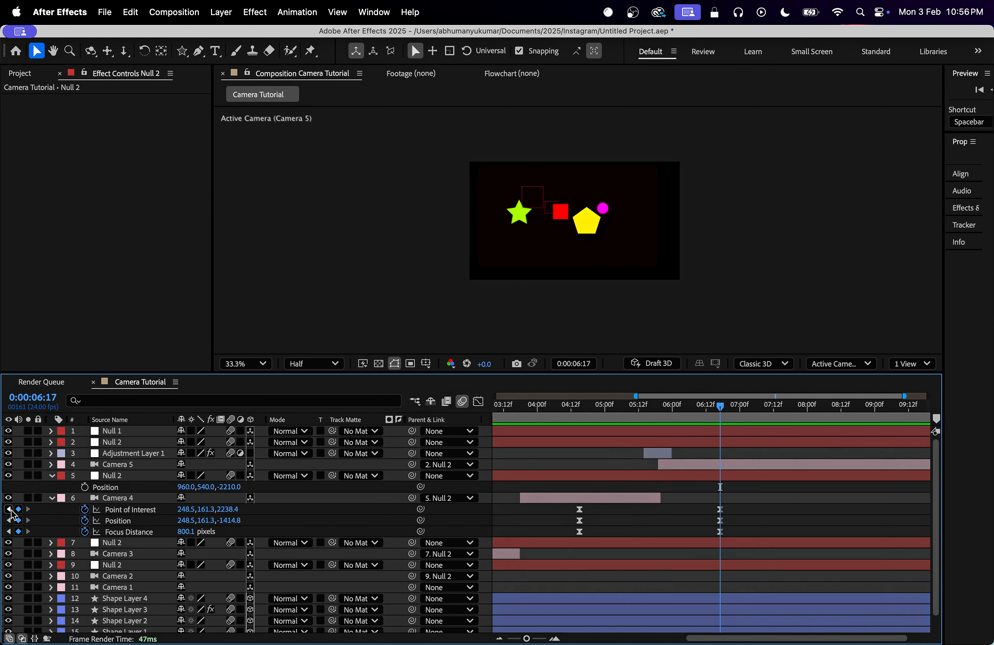
pyautogui.click(8, 509)
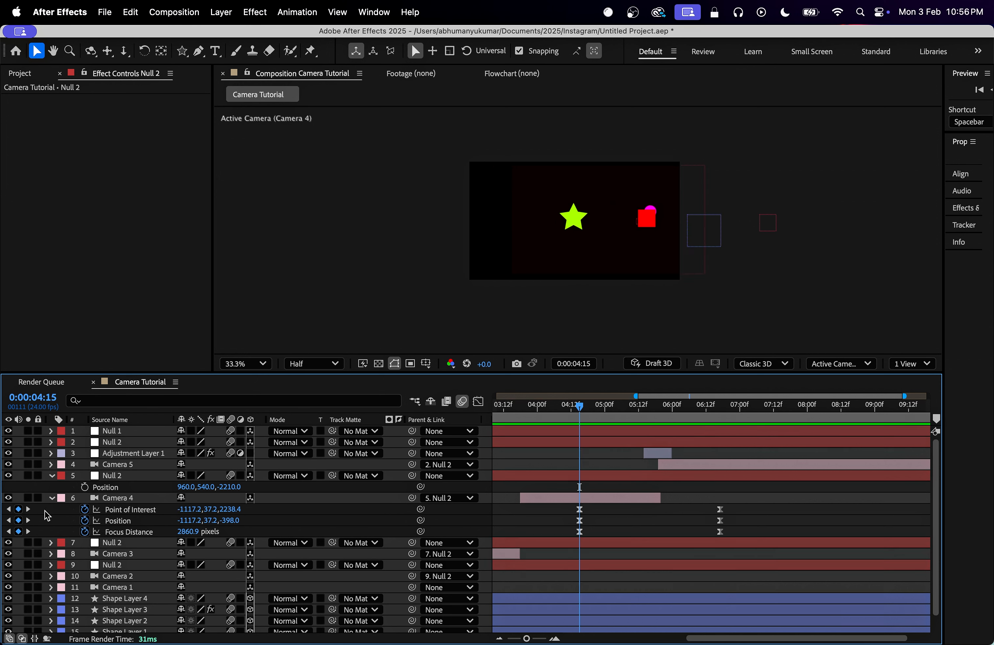
pyautogui.click(29, 509)
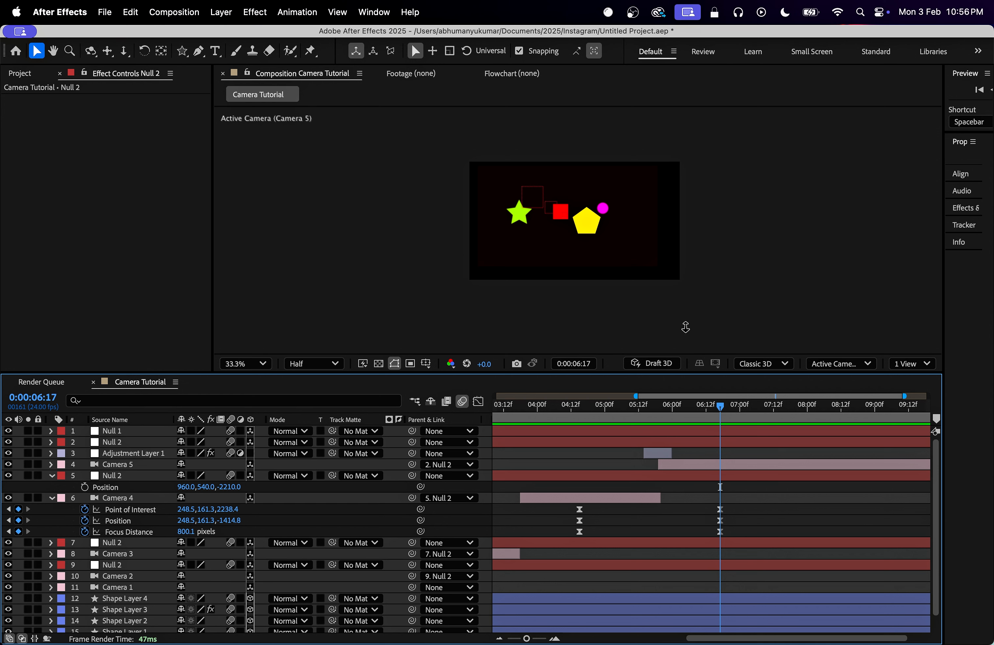
pyautogui.press('c')
pyautogui.moveTo(597, 235); pyautogui.dragTo(613, 213)
pyautogui.press('2')
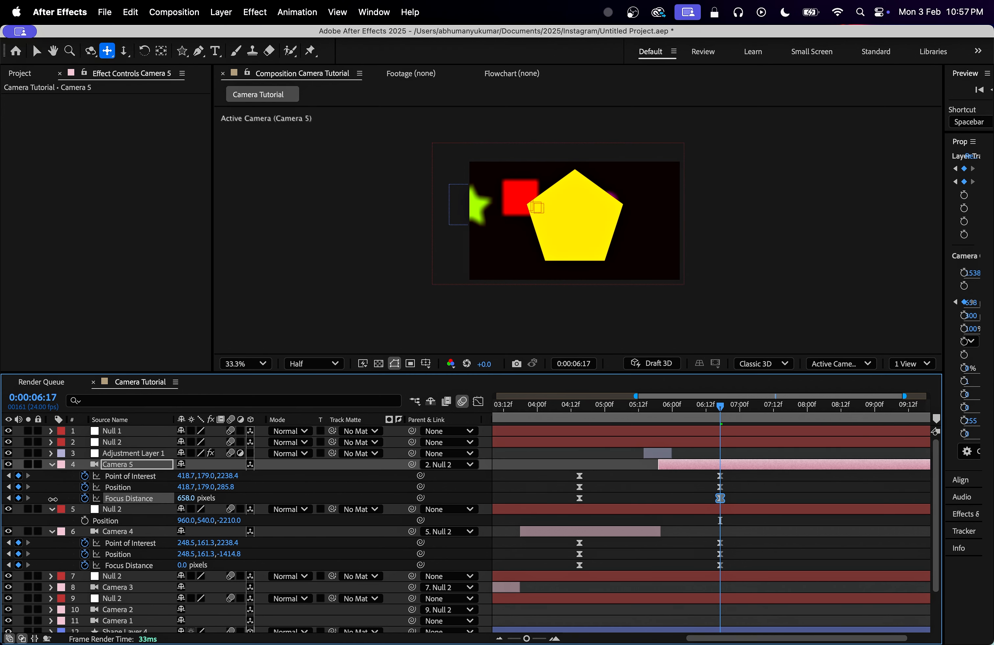
pyautogui.click(467, 499)
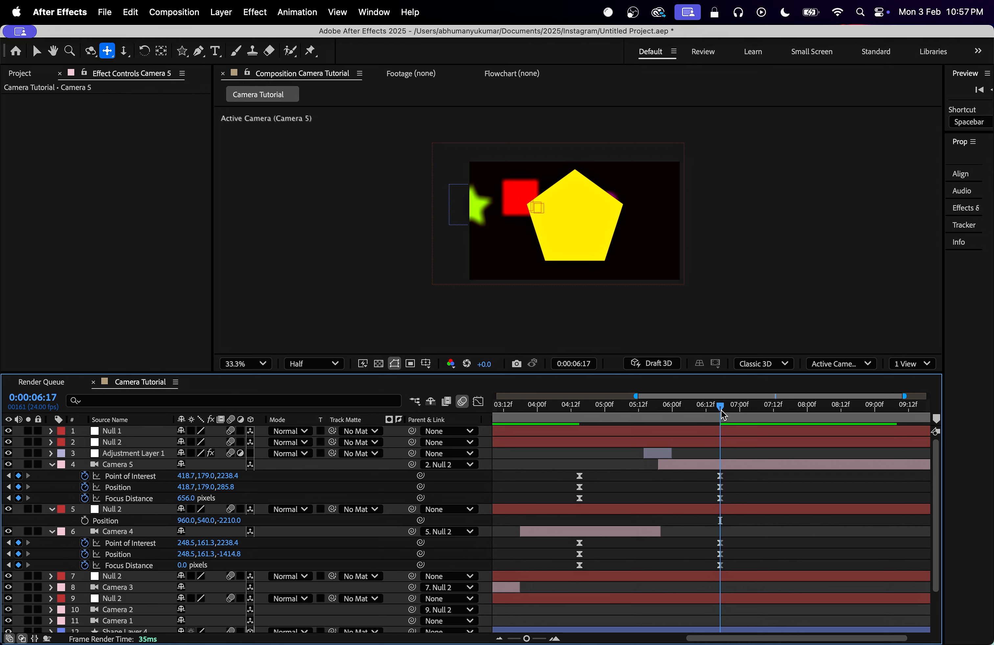
# Play back the animation from 0:00:04:14 and 0:00:01:12, checking the transition into the yellow pentagon.
pyautogui.moveTo(720, 406); pyautogui.dragTo(691, 413)
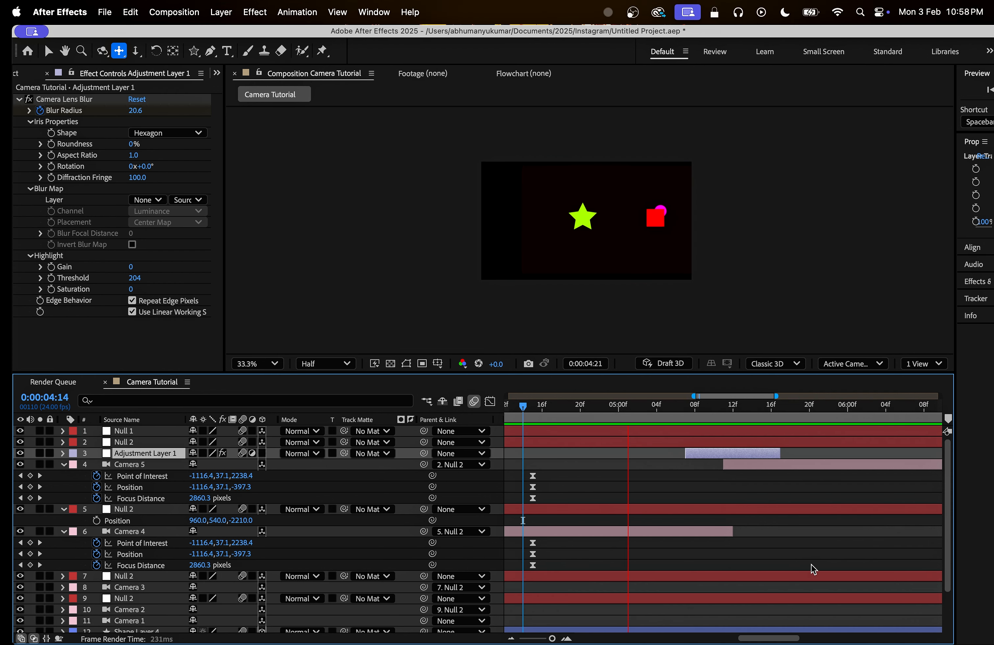
pyautogui.press('space')
pyautogui.moveTo(552, 638); pyautogui.dragTo(525, 638)
pyautogui.press('space')
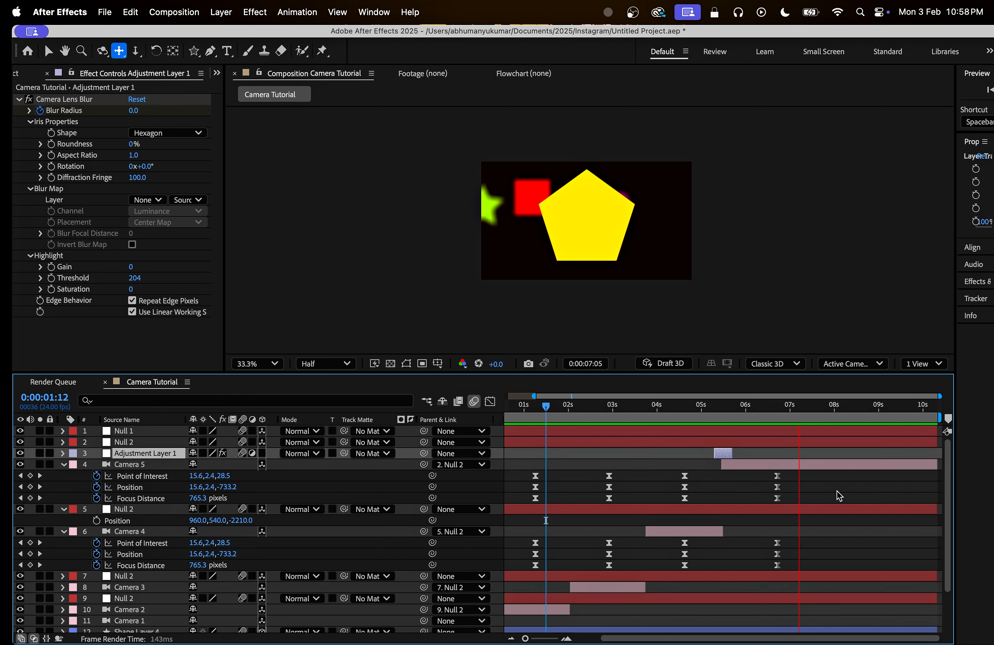
pyautogui.press('space')
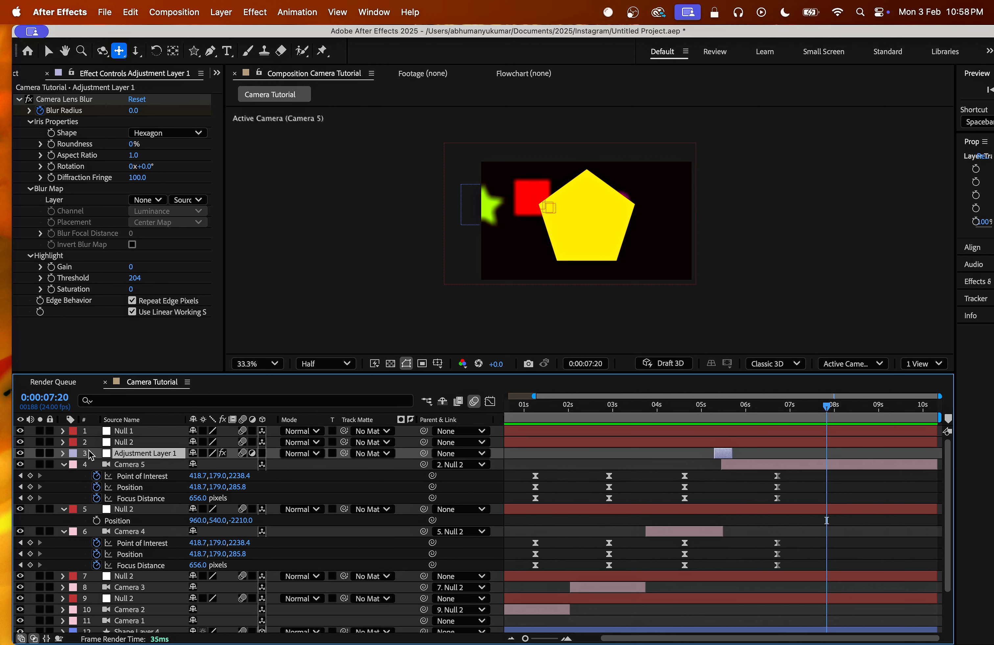
# Collapse the properties of all layers and clear the layer selection.
pyautogui.click(64, 465)
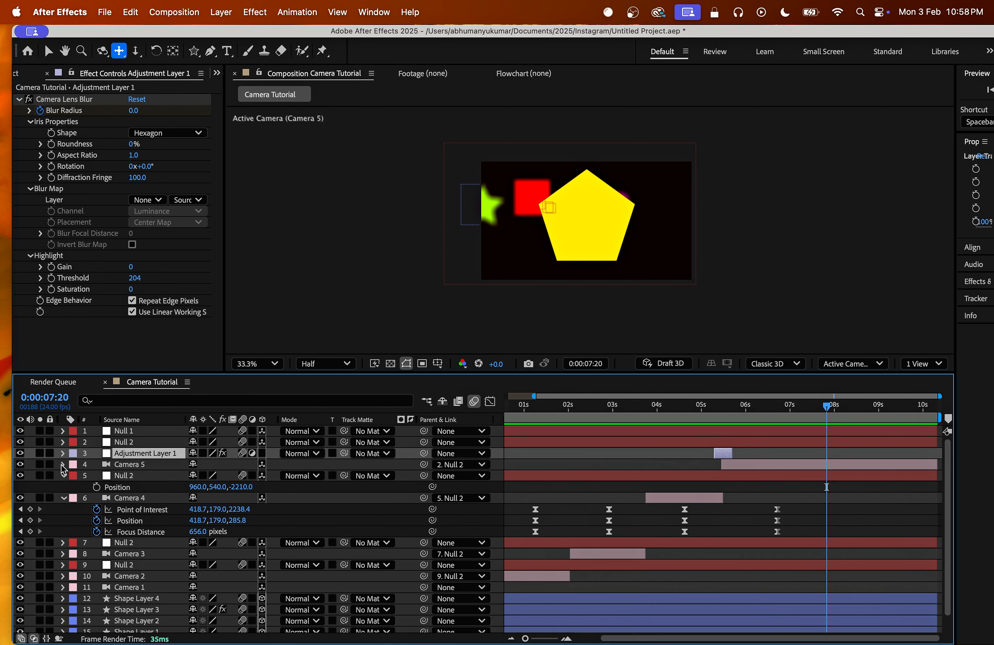
pyautogui.press('super+a')
pyautogui.click(64, 499)
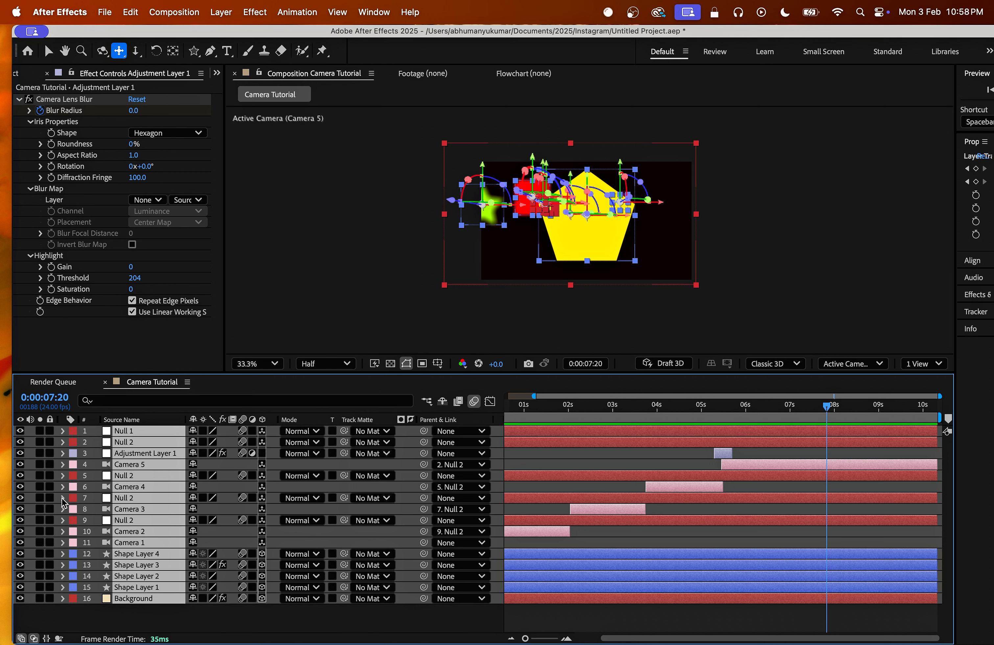
pyautogui.click(247, 620)
pyautogui.click(143, 522)
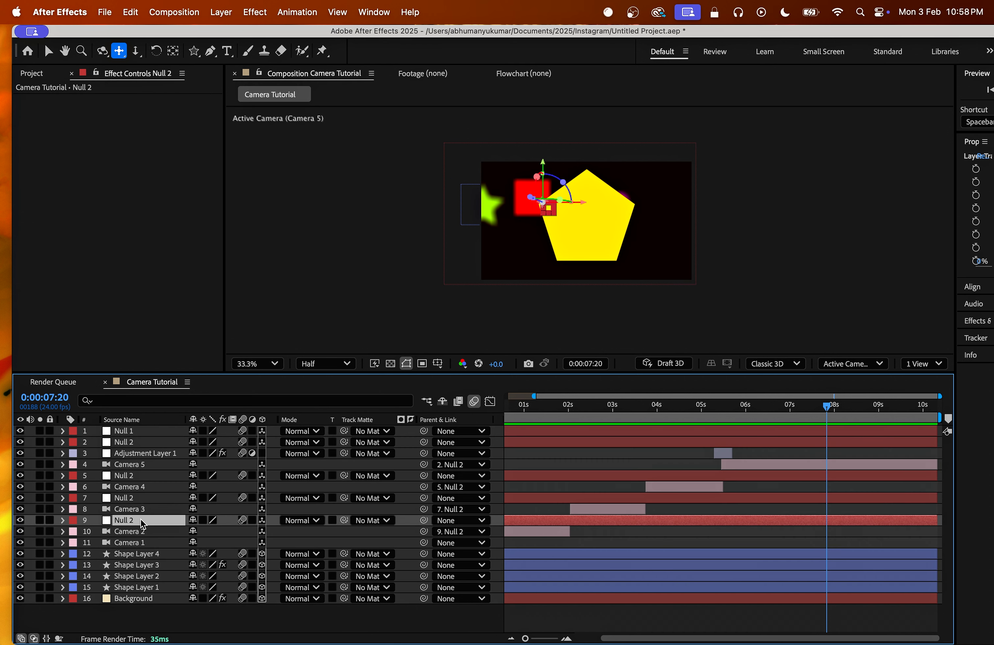
pyautogui.keyDown('super'); pyautogui.click(145, 500); pyautogui.keyUp('super')
pyautogui.keyDown('super'); pyautogui.click(157, 480); pyautogui.keyUp('super')
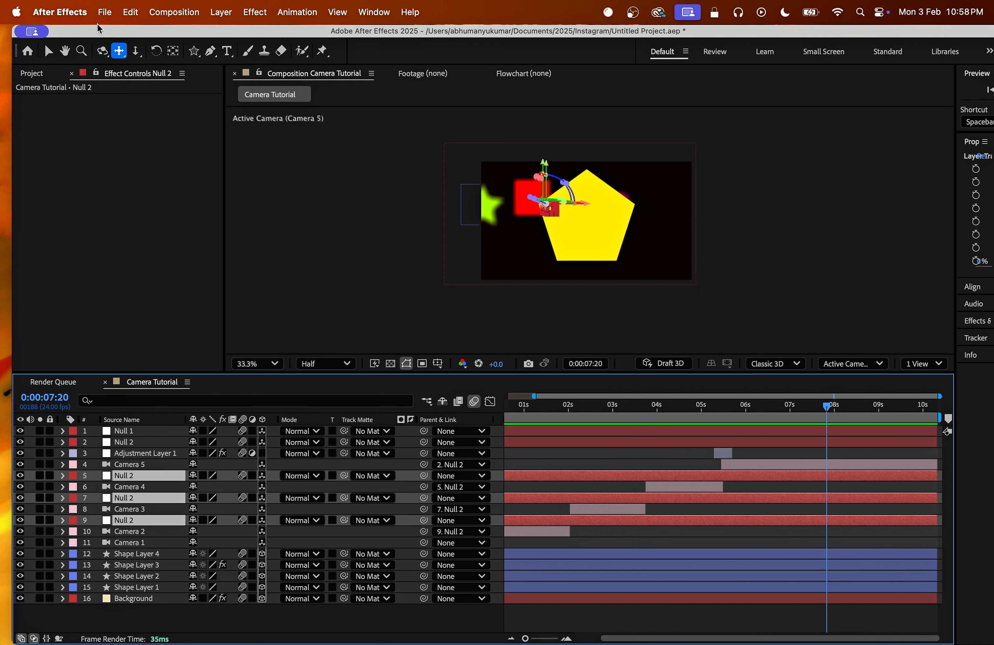
pyautogui.click(107, 130)
pyautogui.moveTo(464, 37); pyautogui.dragTo(453, 31)
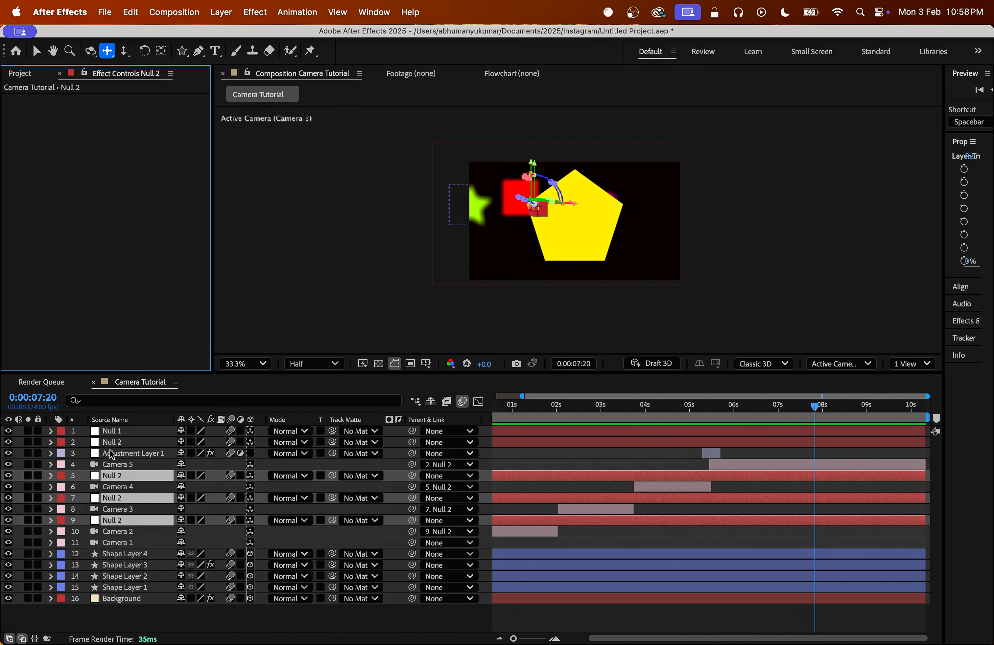
# Parent the Null 2 layers on rows 2, 5, 7 and 9 to Null 1 together.
pyautogui.click(125, 443)
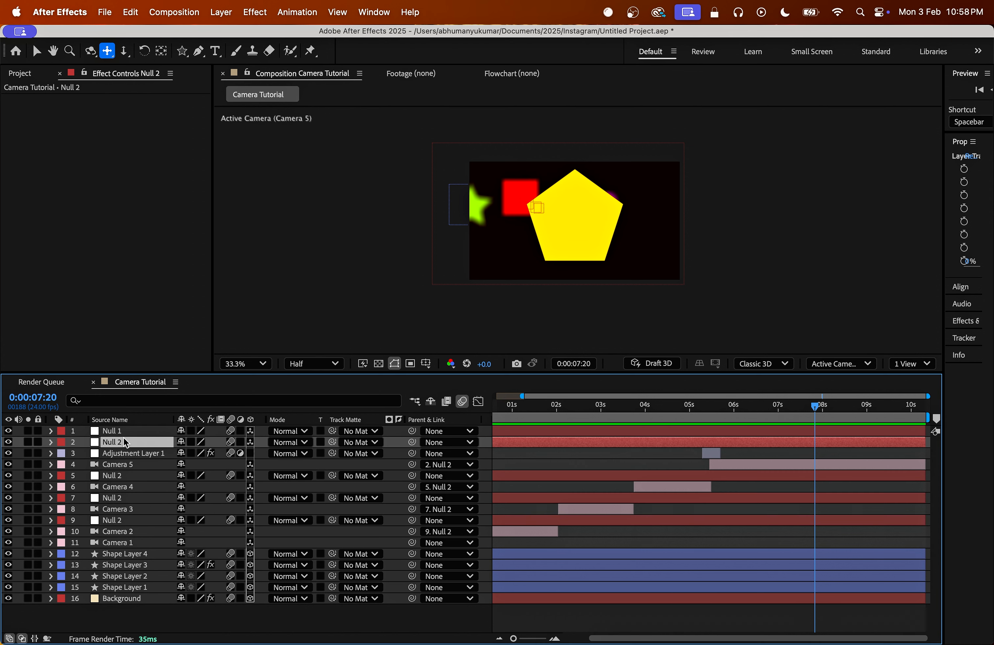
pyautogui.keyDown('super'); pyautogui.click(131, 476); pyautogui.keyUp('super')
pyautogui.keyDown('super'); pyautogui.click(121, 500); pyautogui.keyUp('super')
pyautogui.keyDown('super'); pyautogui.click(121, 522); pyautogui.keyUp('super')
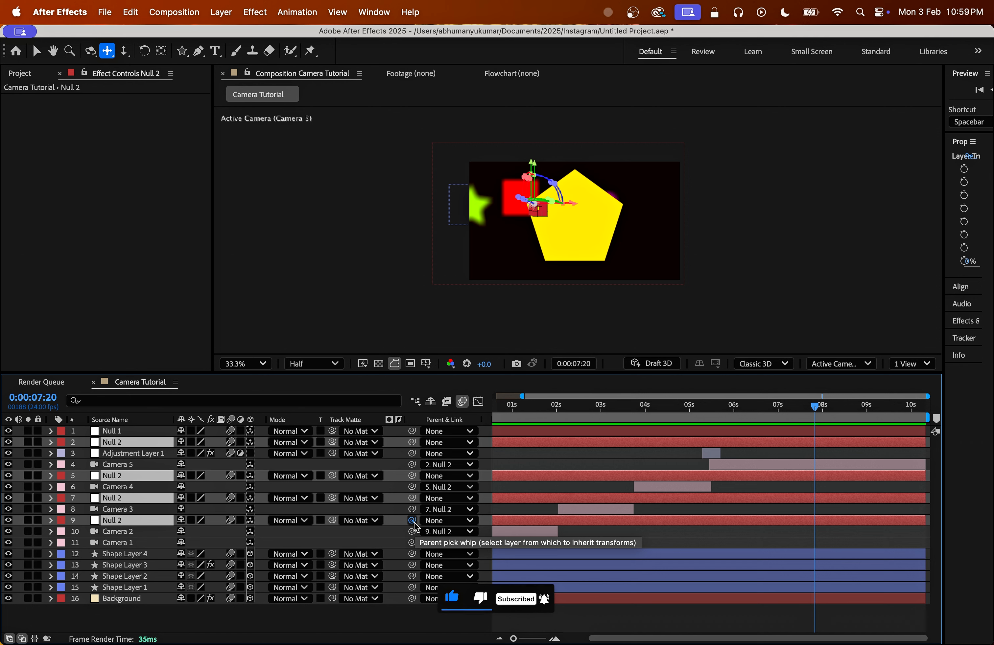
pyautogui.moveTo(412, 520); pyautogui.dragTo(122, 431)
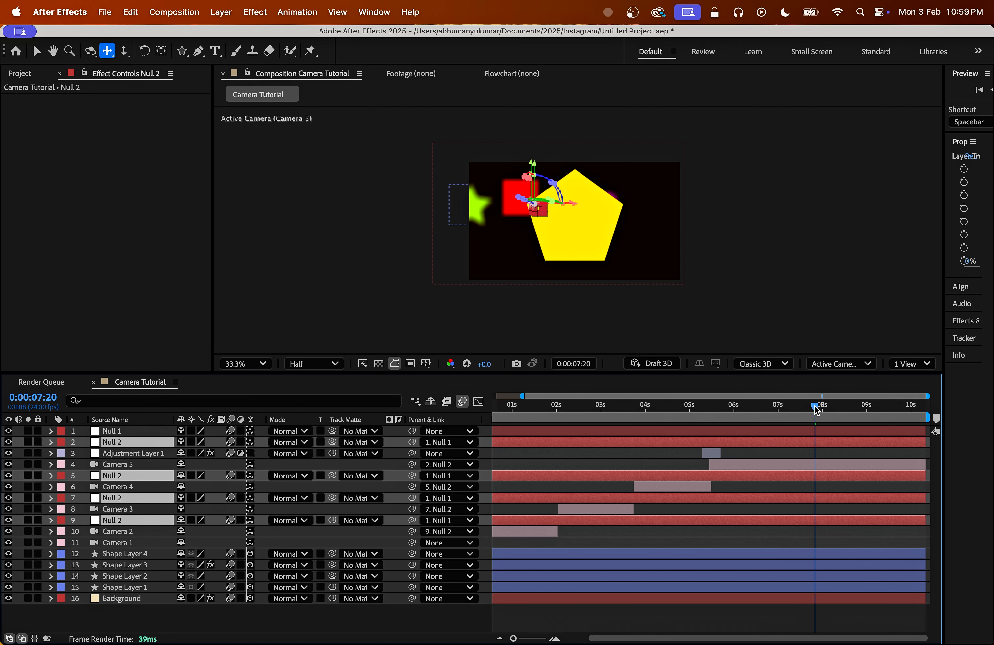
# Play back the full camera move from 0:00:00:00, fit the composition view to its viewer and deselect all layers.
pyautogui.moveTo(816, 411); pyautogui.dragTo(498, 409)
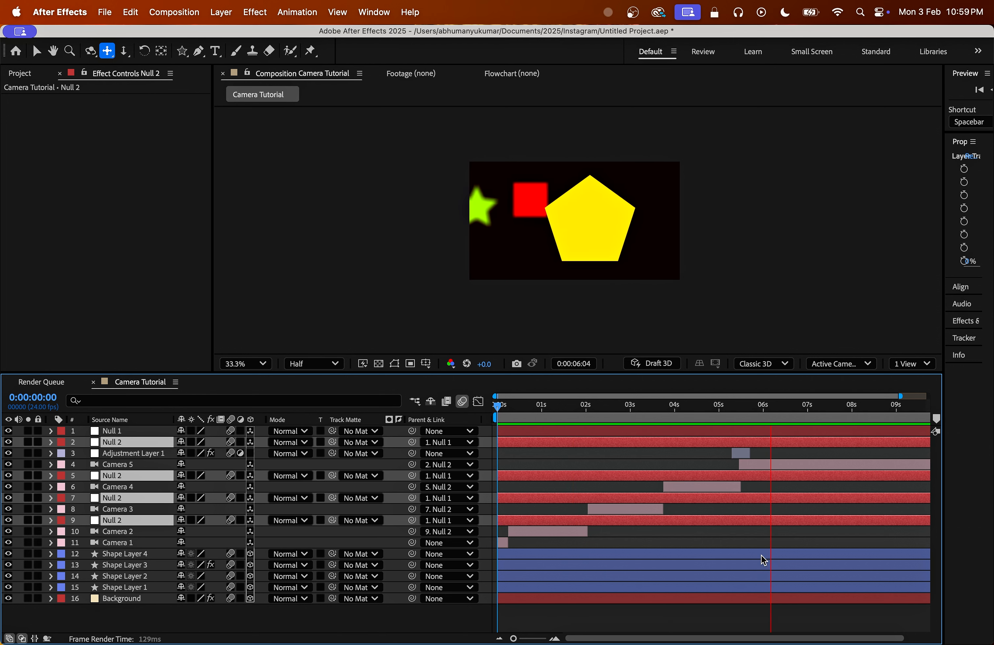
pyautogui.press('space')
pyautogui.click(245, 364)
pyautogui.click(277, 389)
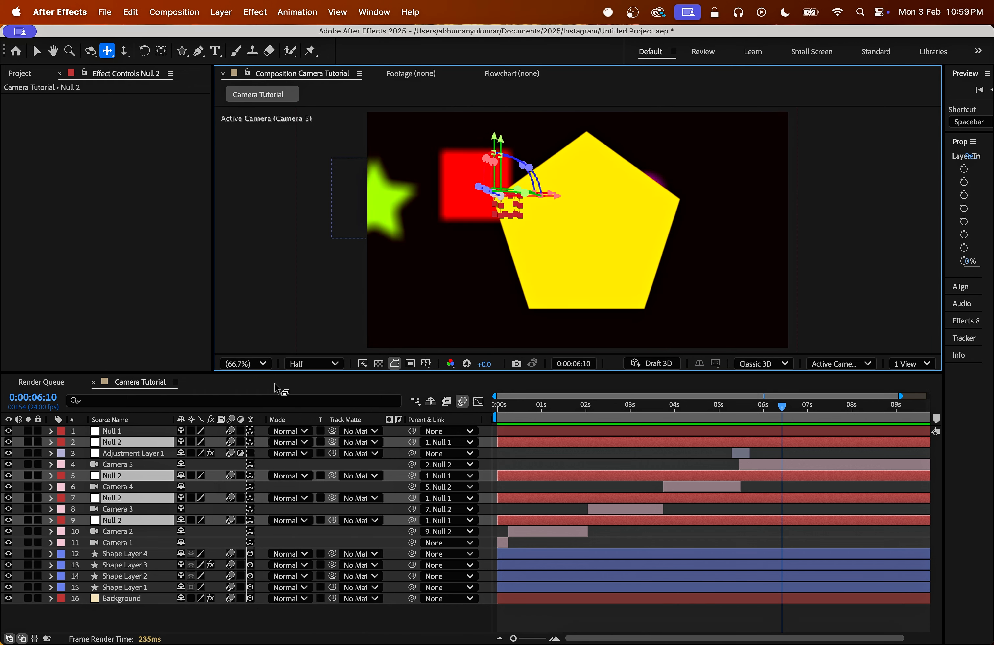
pyautogui.click(451, 625)
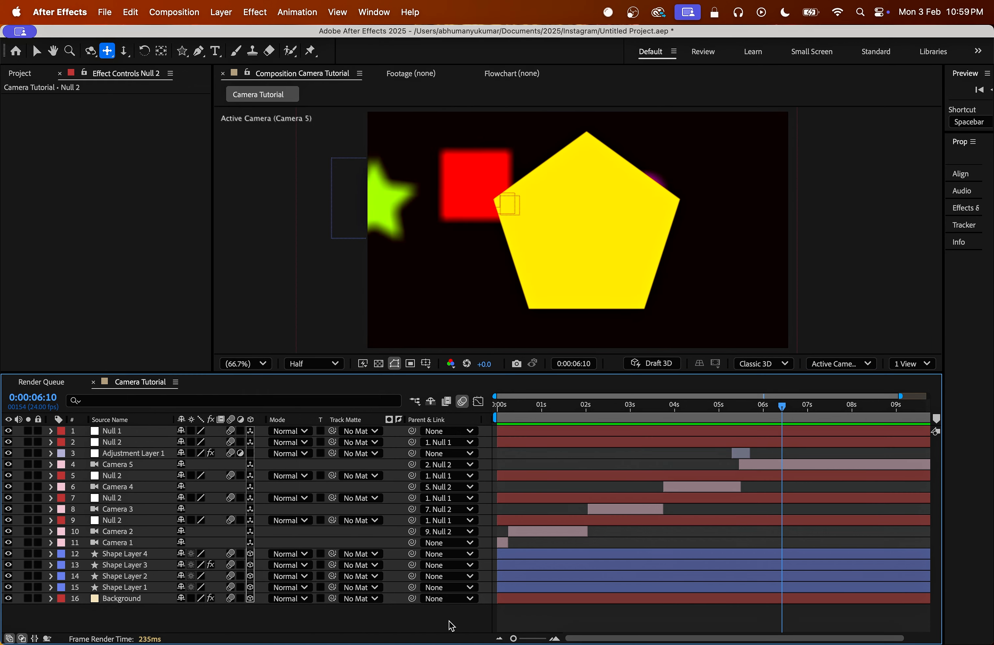